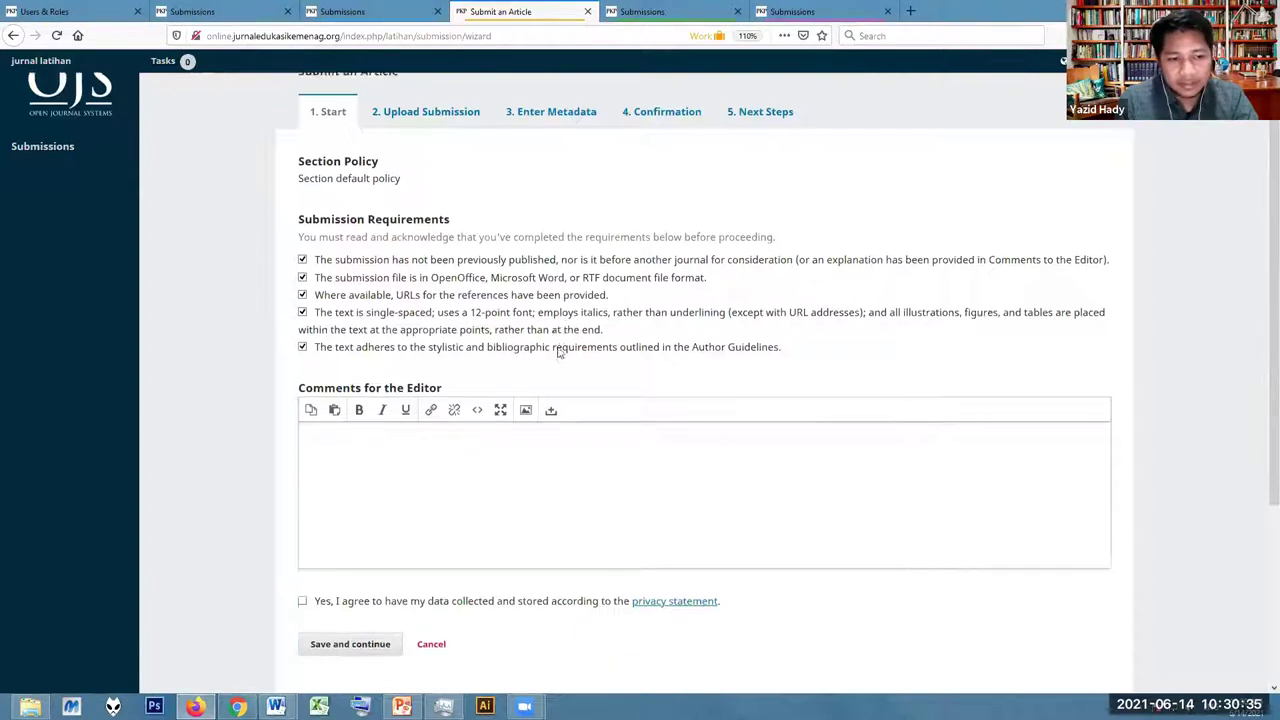
Agree to the data collection under the privacy statement and save the submission's Start stage
left_click(324, 357)
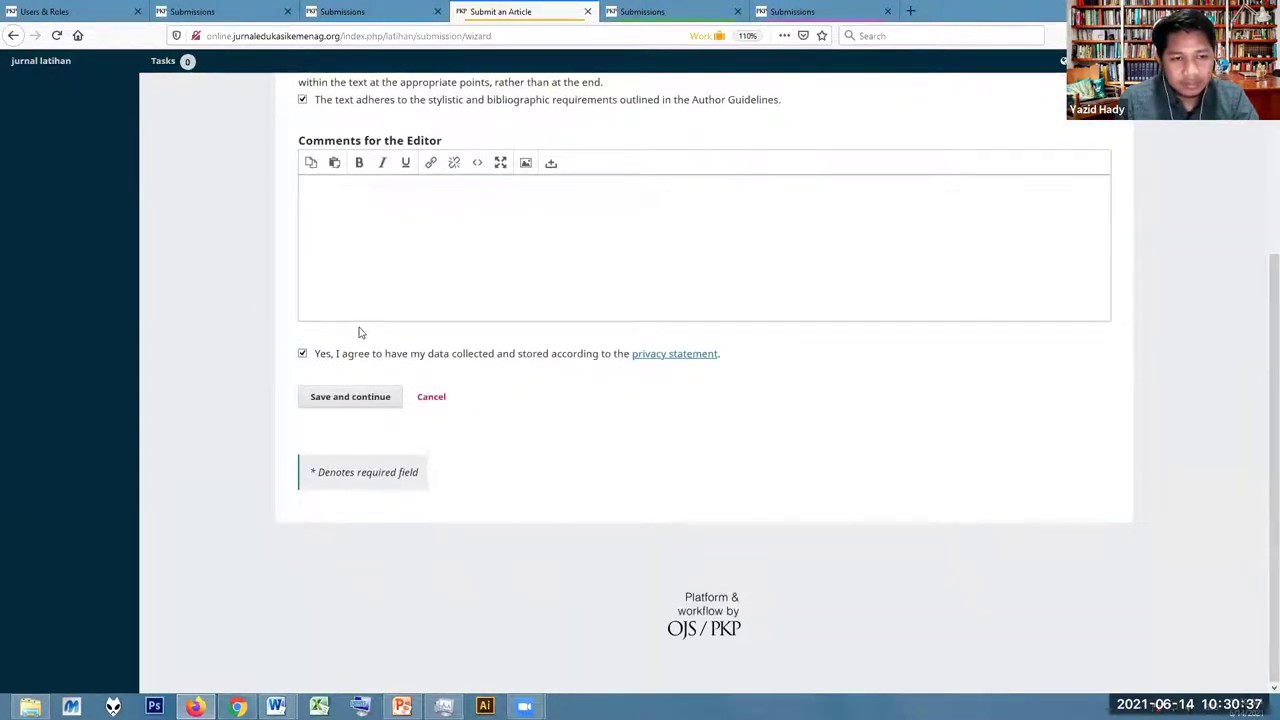
scroll(357, 331, "up", 5)
scroll(443, 349, "down", 5)
left_click(358, 398)
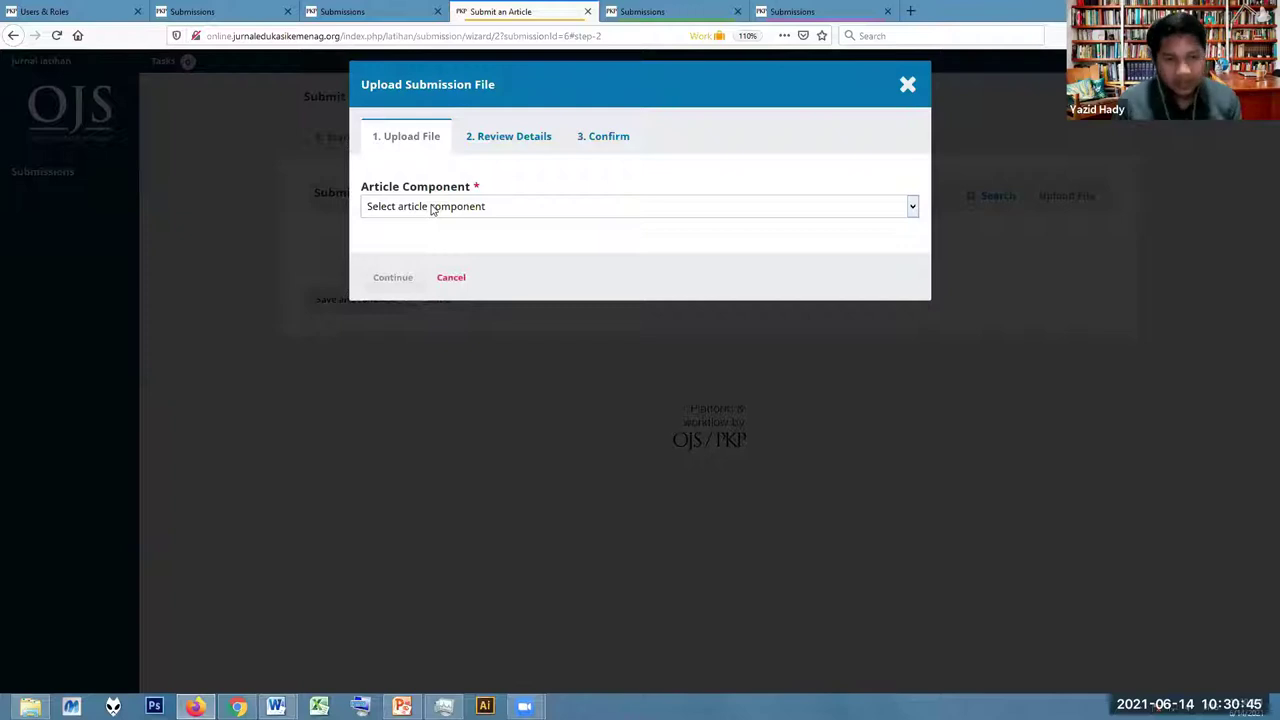
Upload artikel awal.docx from folder contoh as the submission's Article Text component
left_click(433, 208)
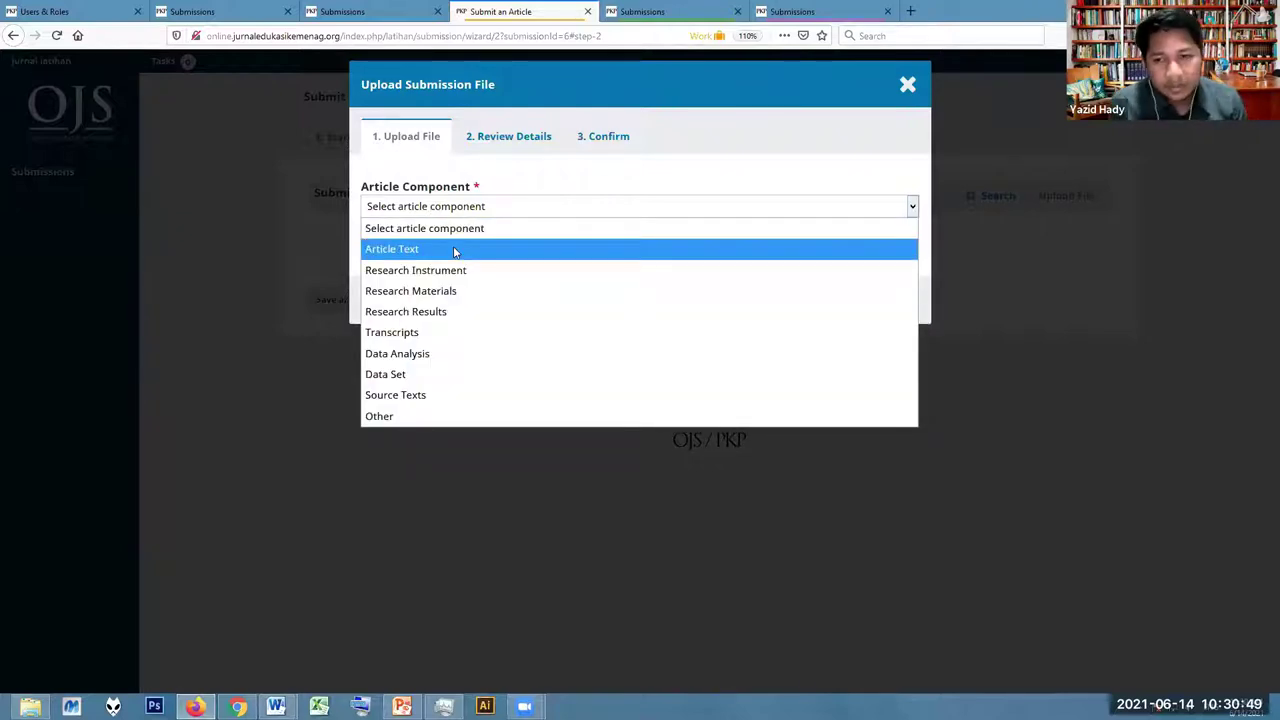
left_click(453, 251)
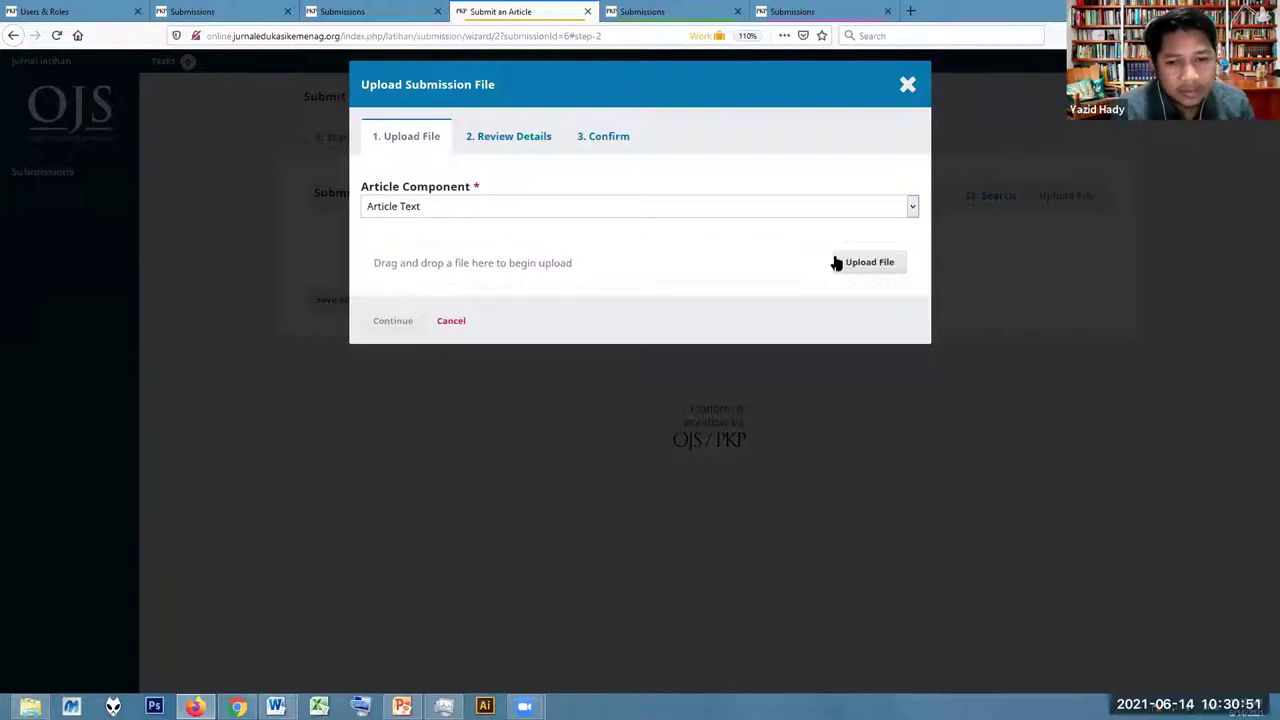
left_click(861, 277)
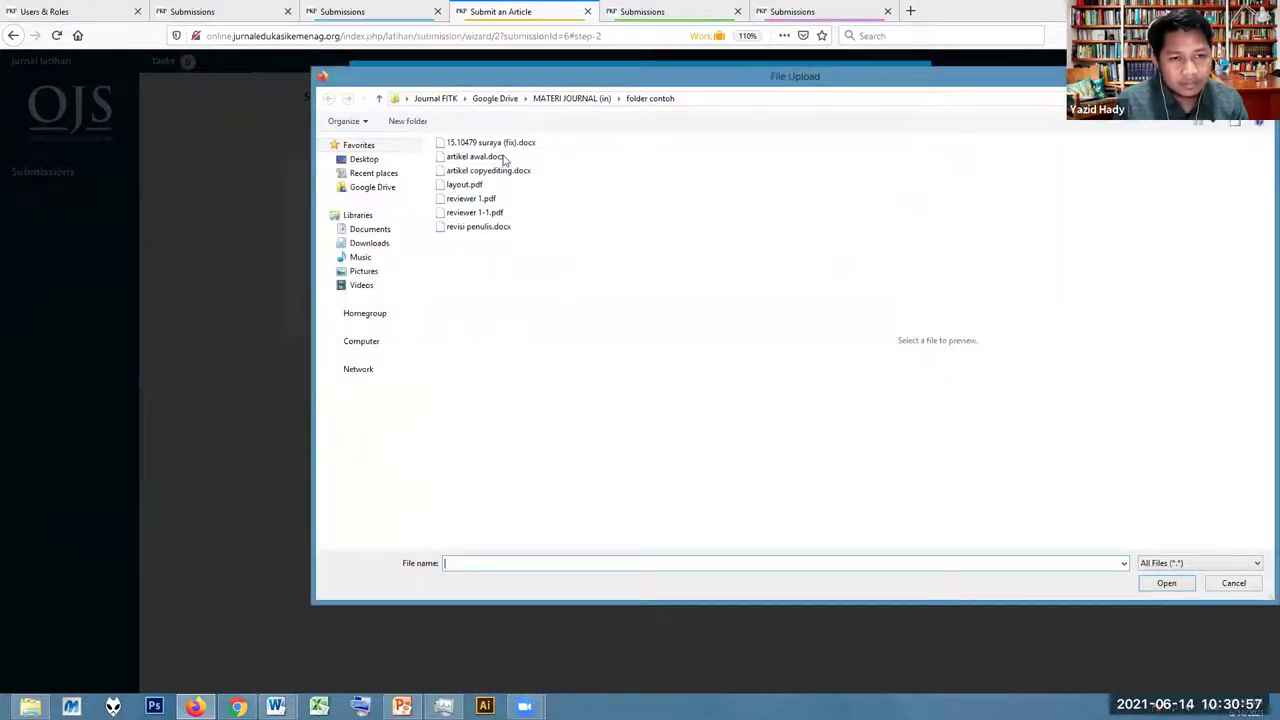
left_click(497, 160)
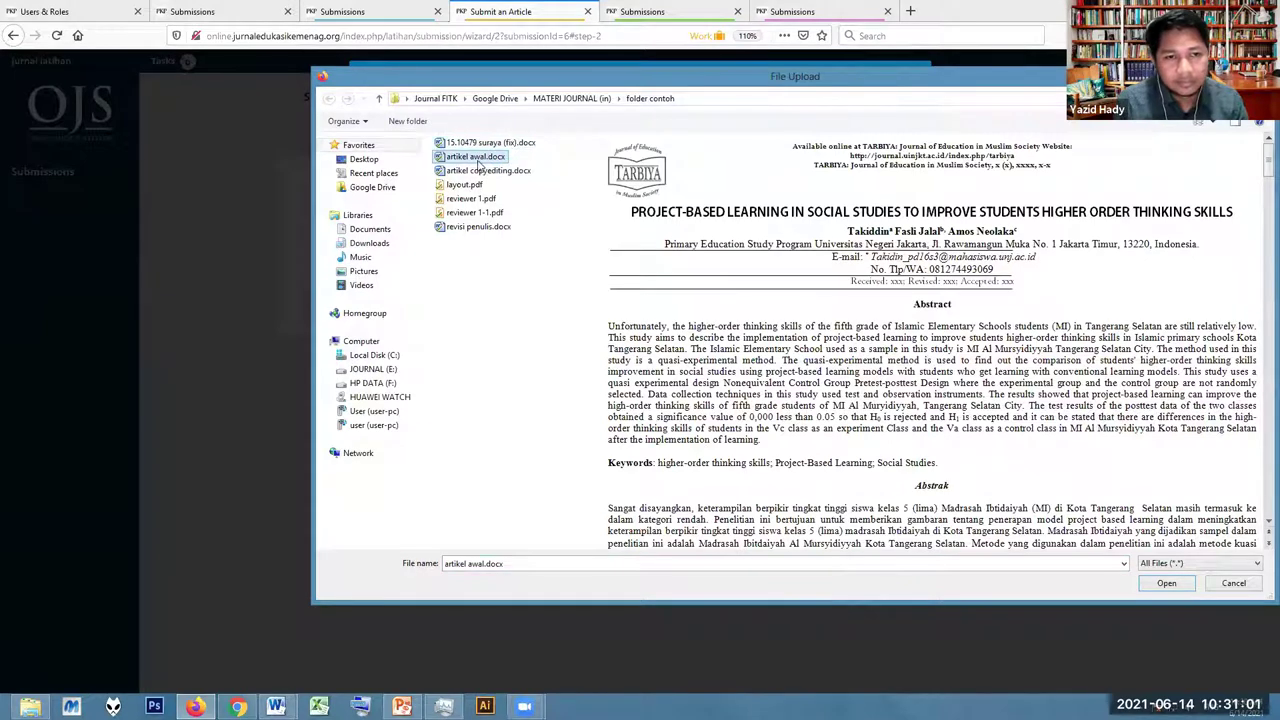
double_click(479, 160)
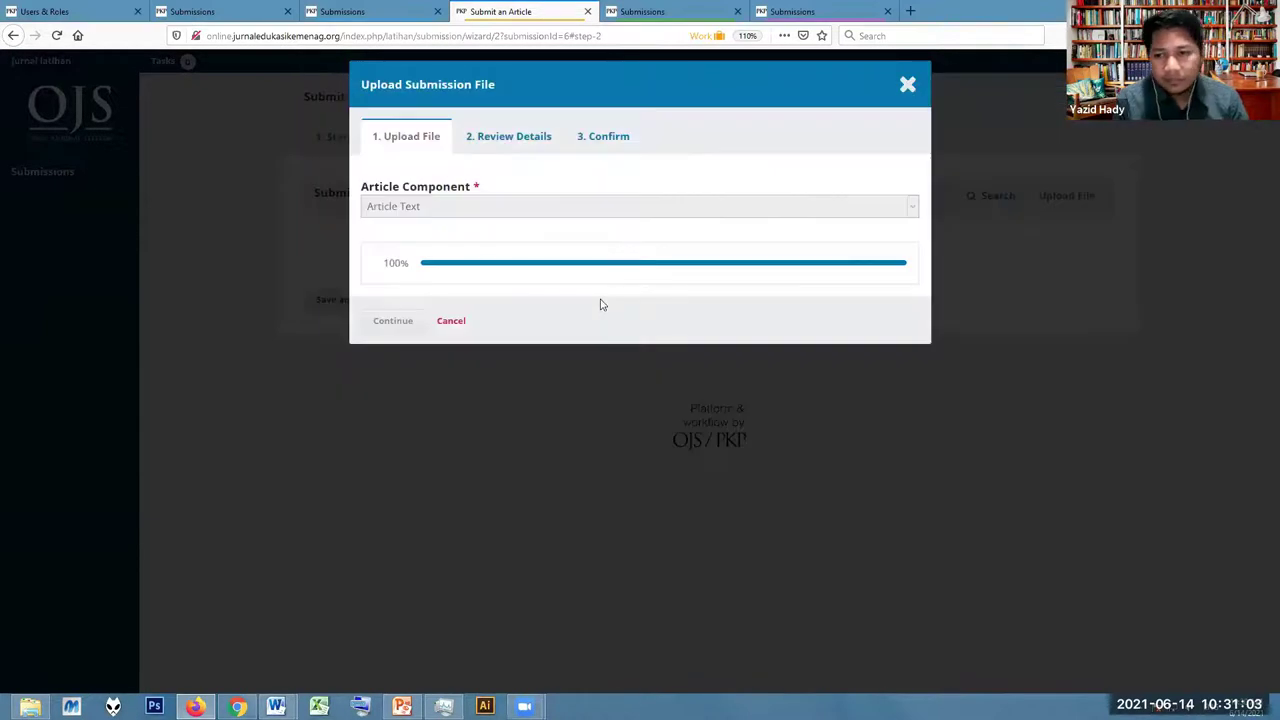
Accept the uploaded file's details, complete the file upload and continue to the metadata stage
left_click(394, 320)
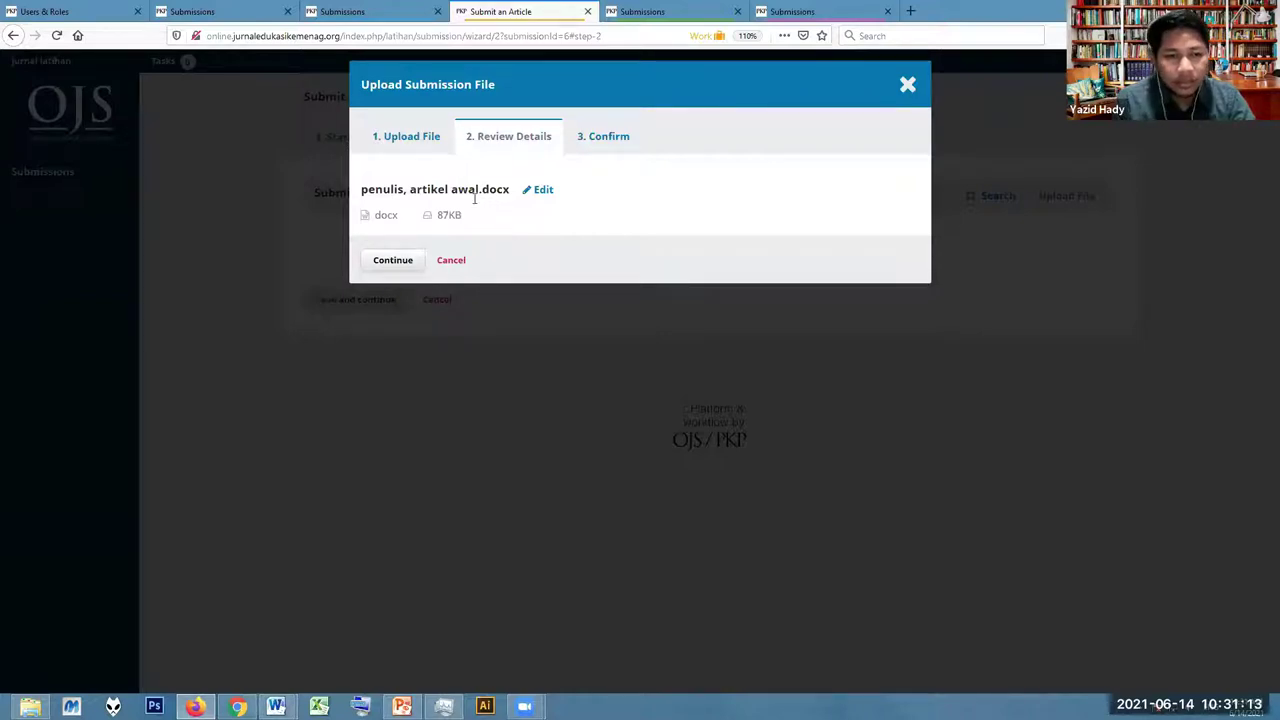
left_click(404, 262)
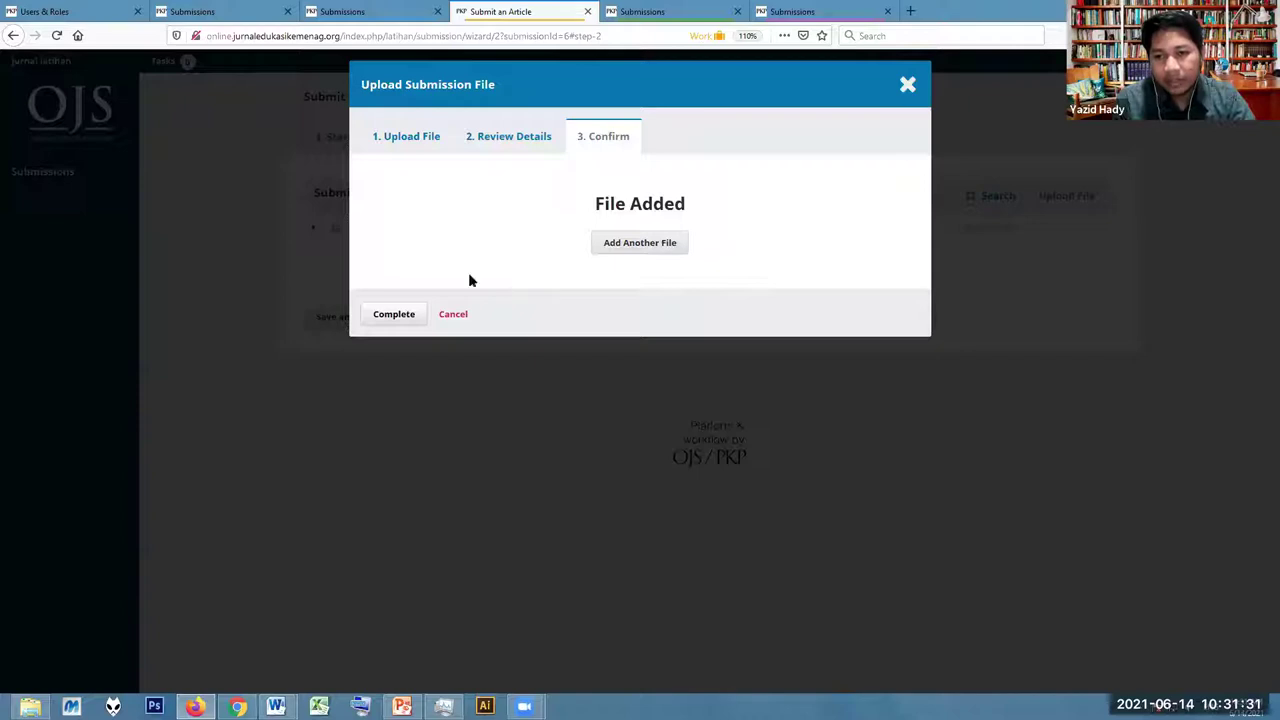
left_click(394, 316)
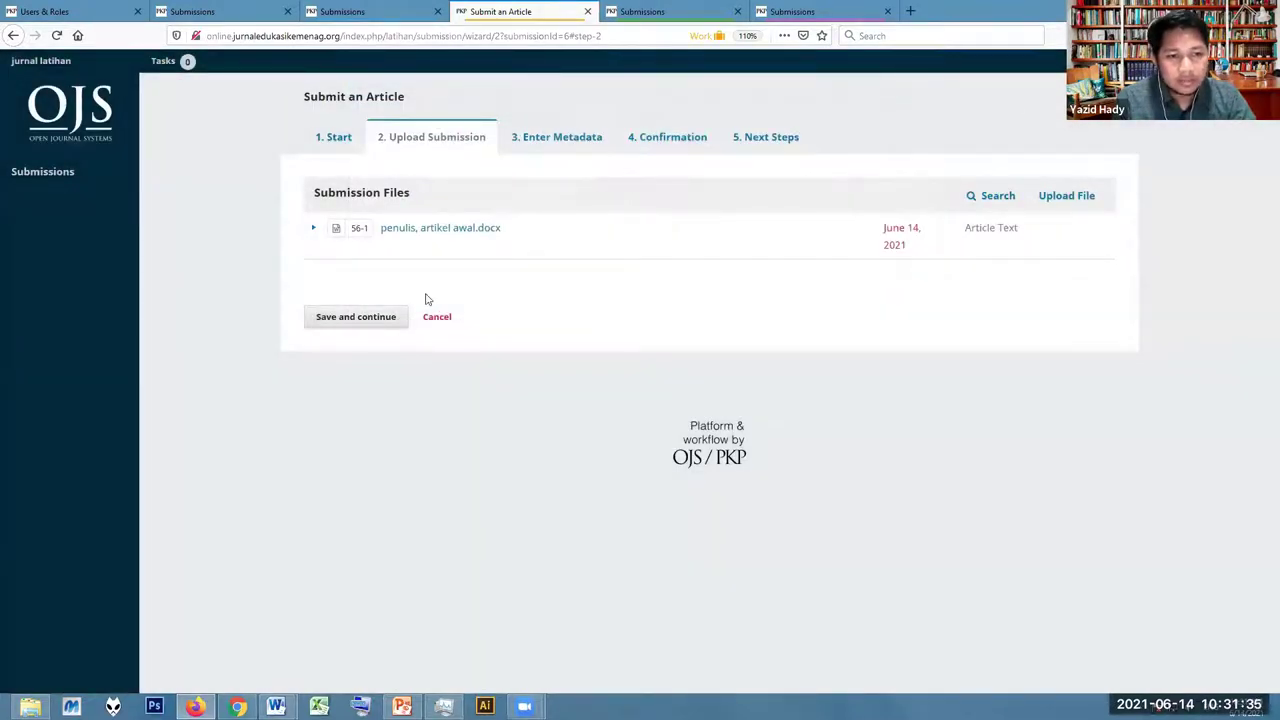
left_click(333, 318)
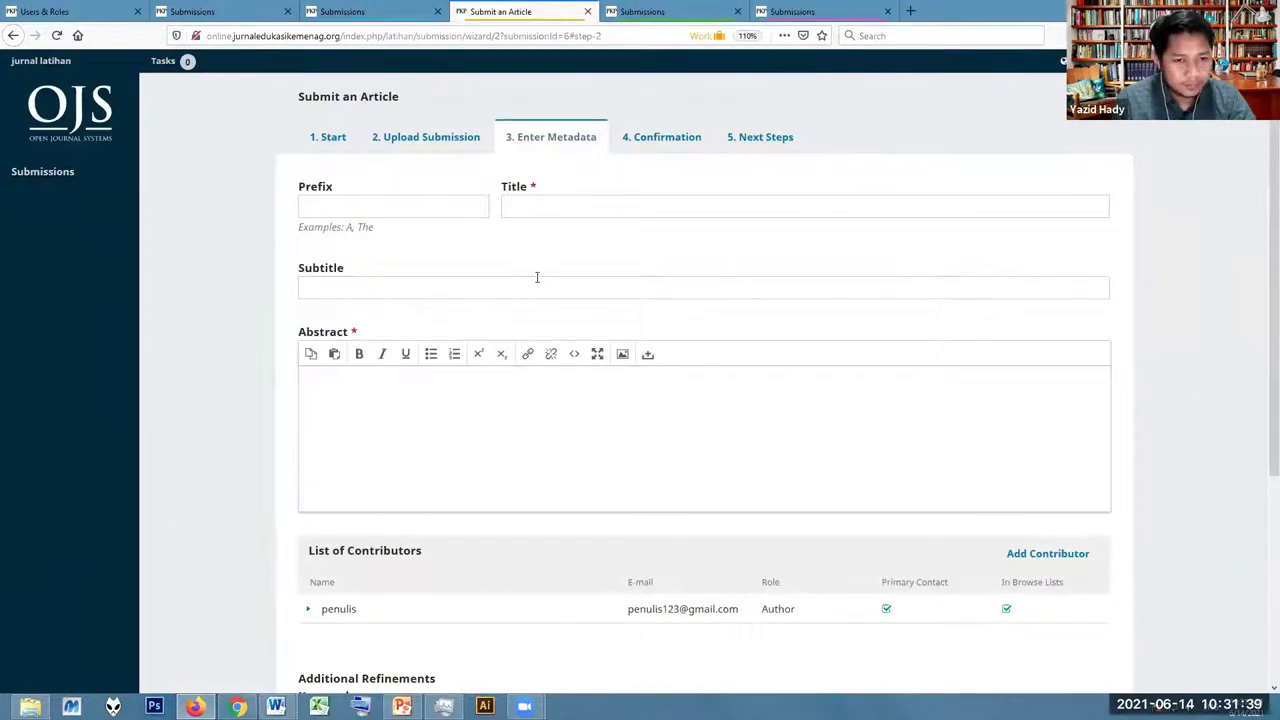
Enter "Artikel jurnal" as the article title
type("Artike")
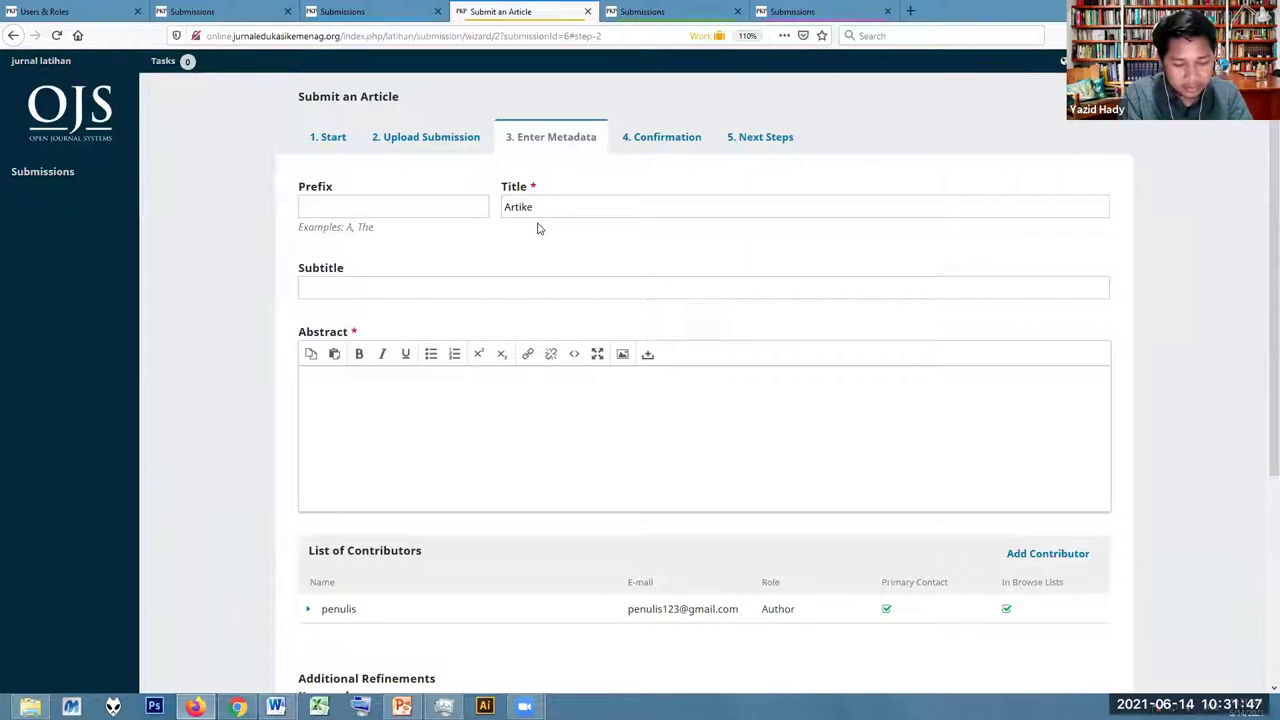
type("l jurnal")
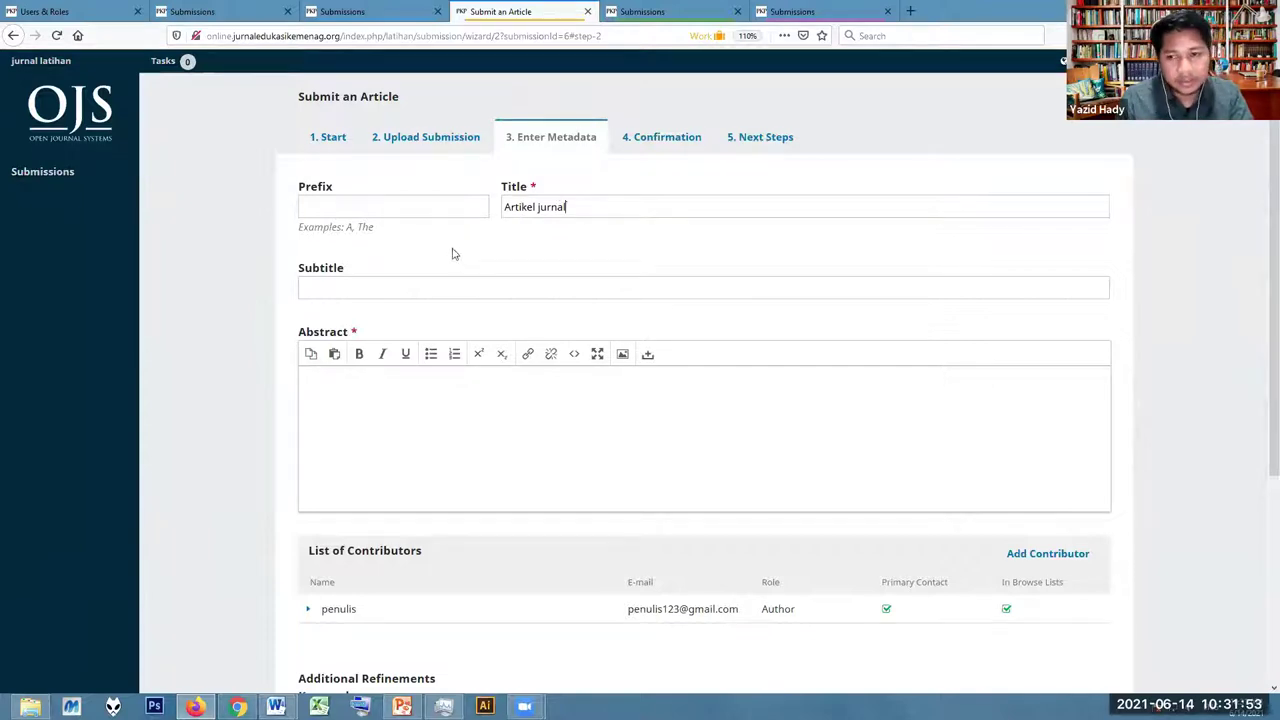
key("Tab")
key("Tab")
Write the abstract "seolah-olah ini artikel jurnal"
scroll(380, 250, "down", 3)
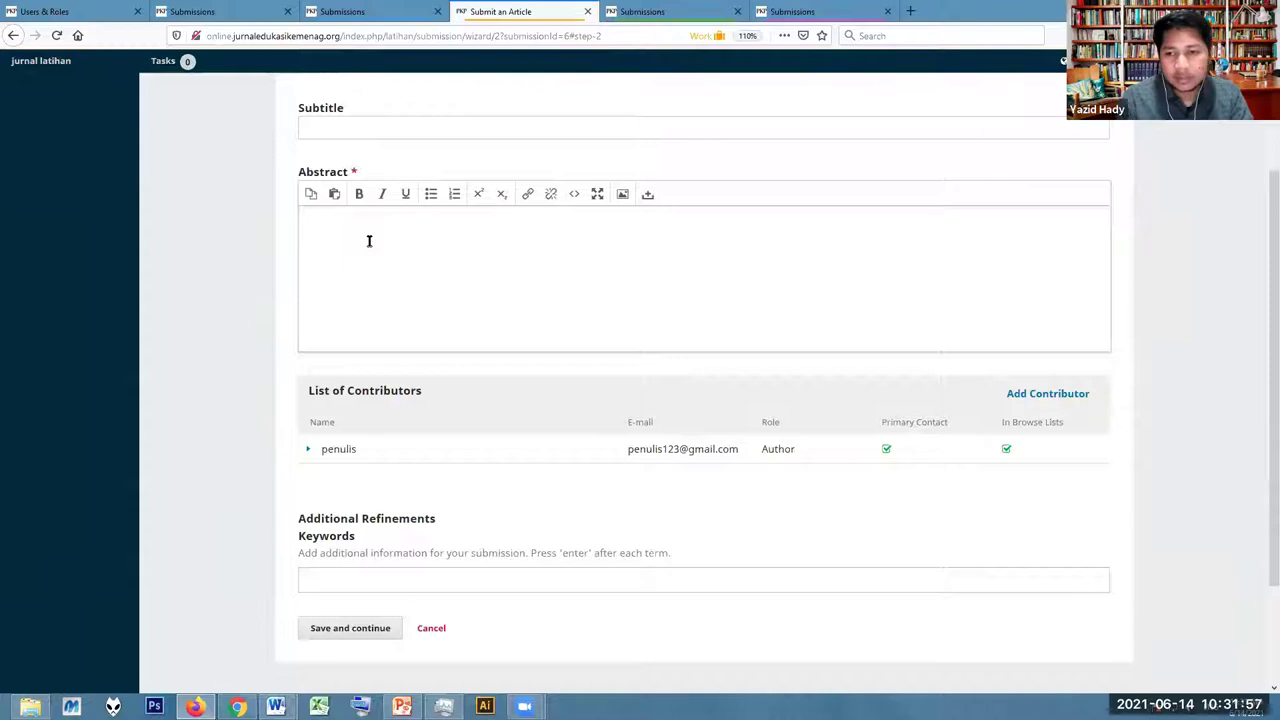
scroll(369, 240, "up", 3)
type("seola")
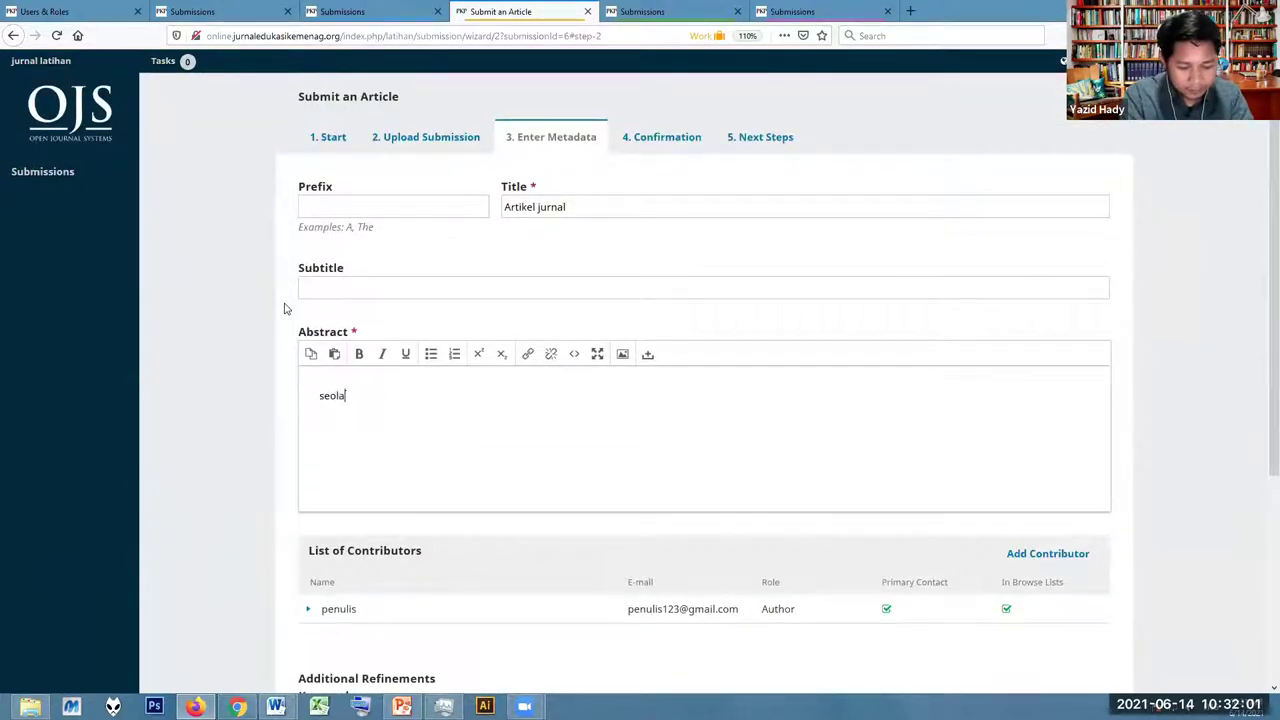
type("h-")
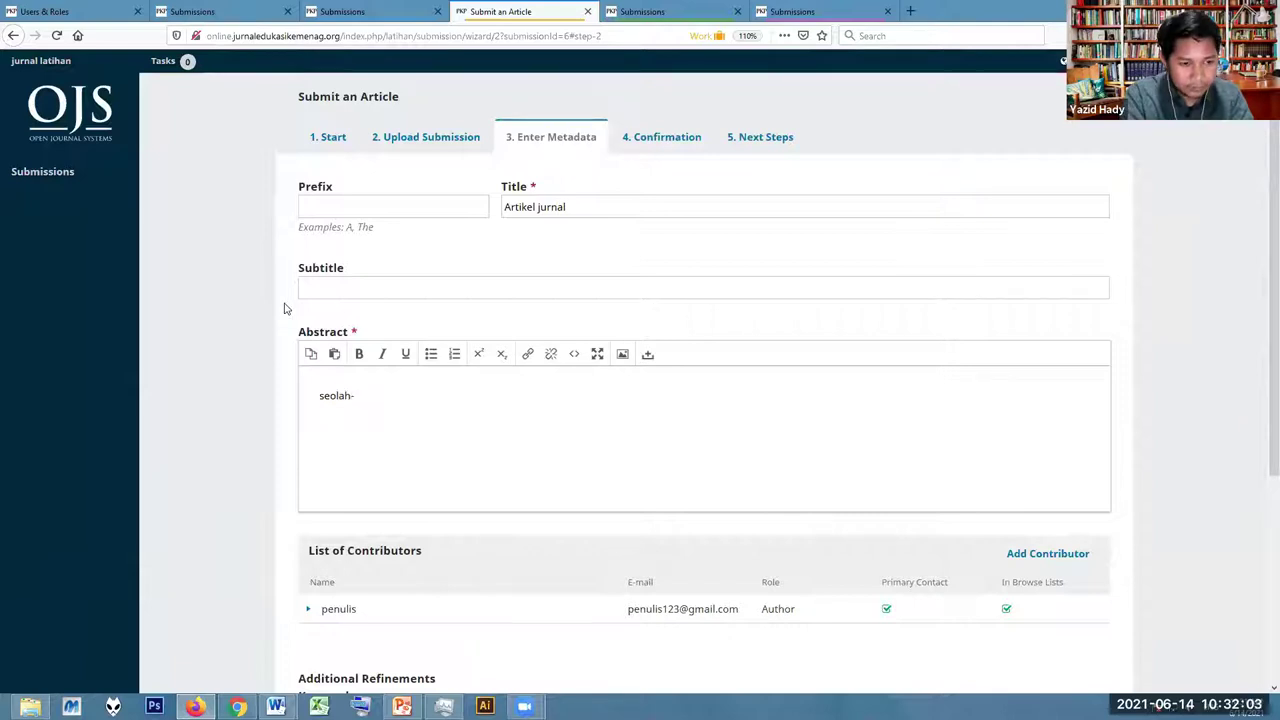
type("olah")
key("BackSpace")
key("BackSpace")
key("BackSpace")
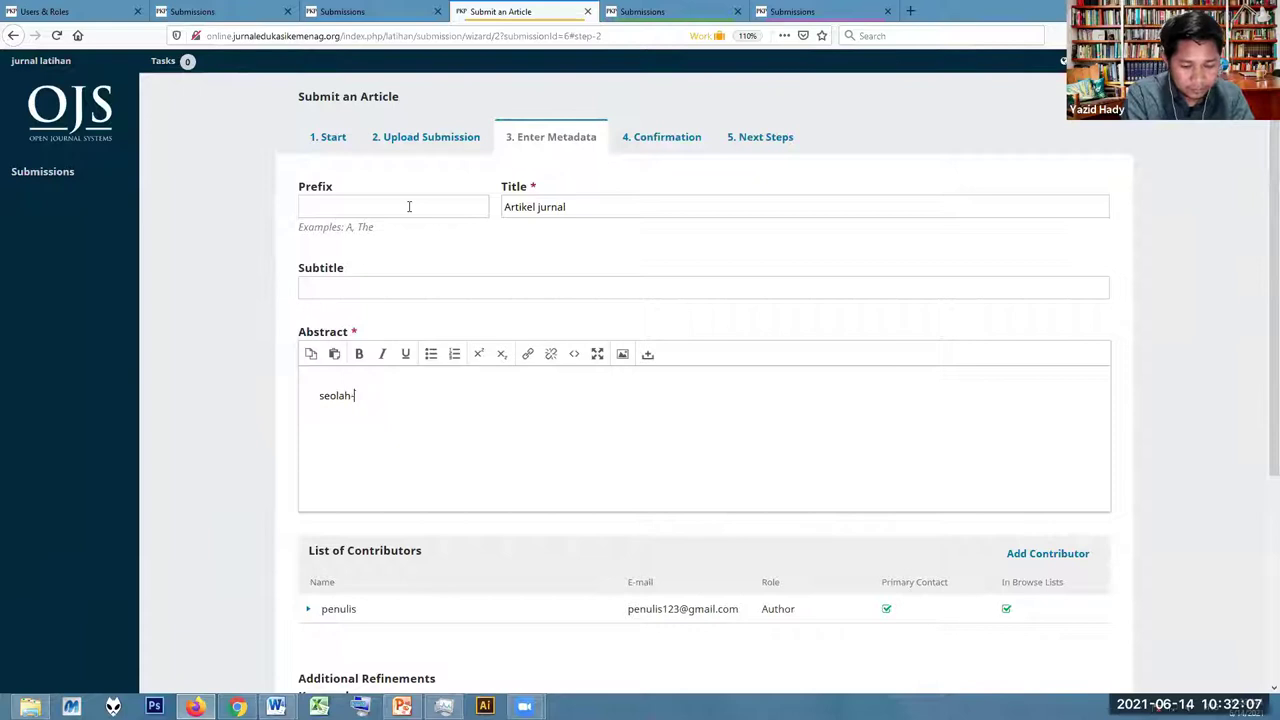
type("lah ini artikel")
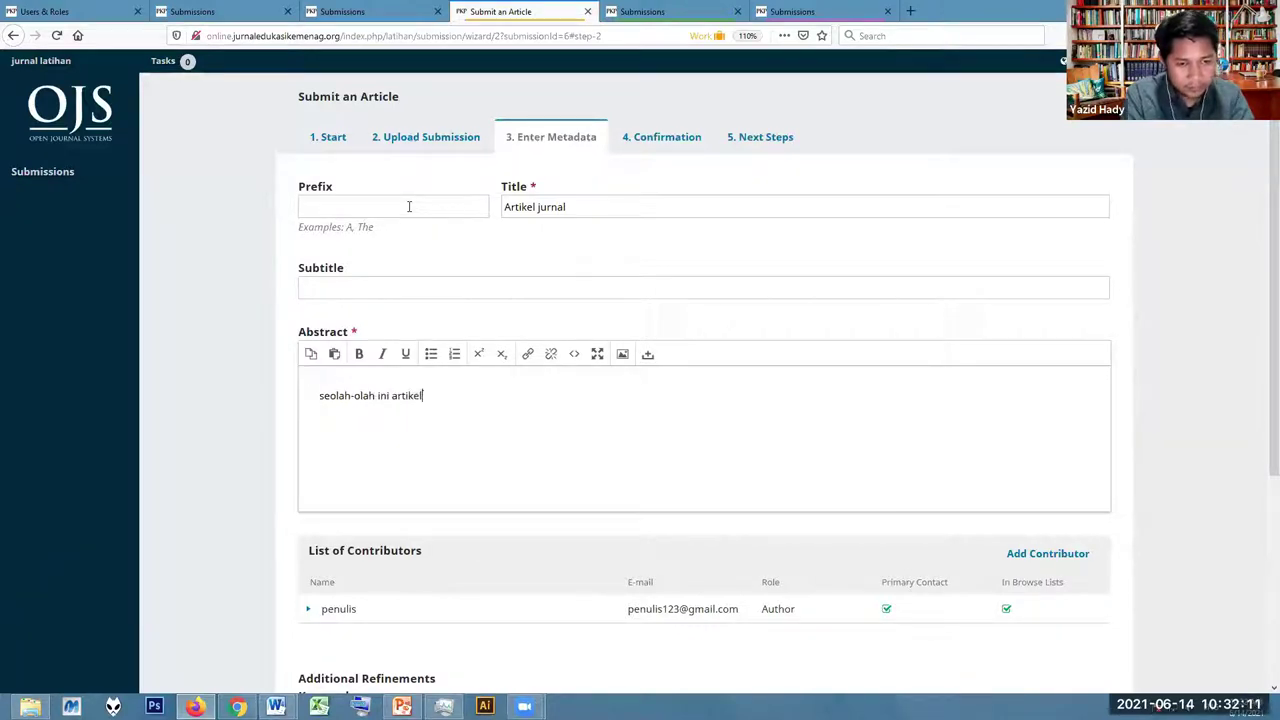
type(" jurnal")
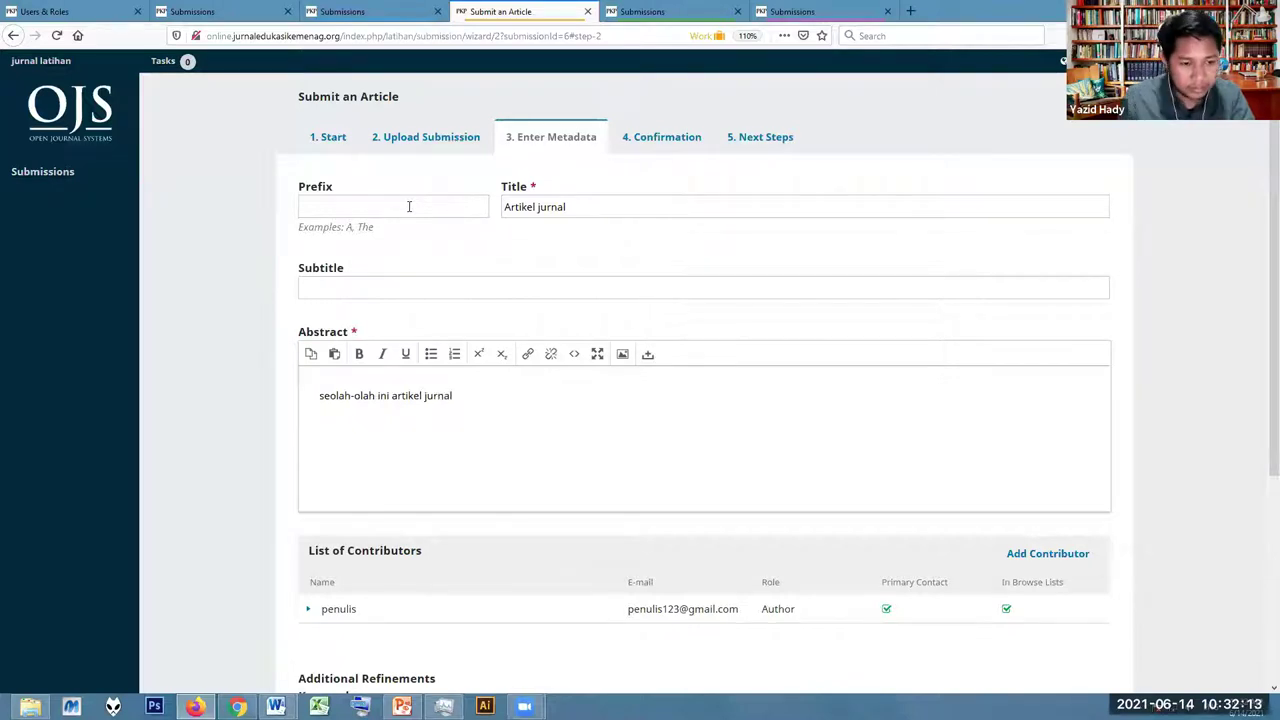
Add the keywords "artikel" and "jurnal" as two separate terms
scroll(409, 206, "down", 3)
scroll(414, 320, "up", 2)
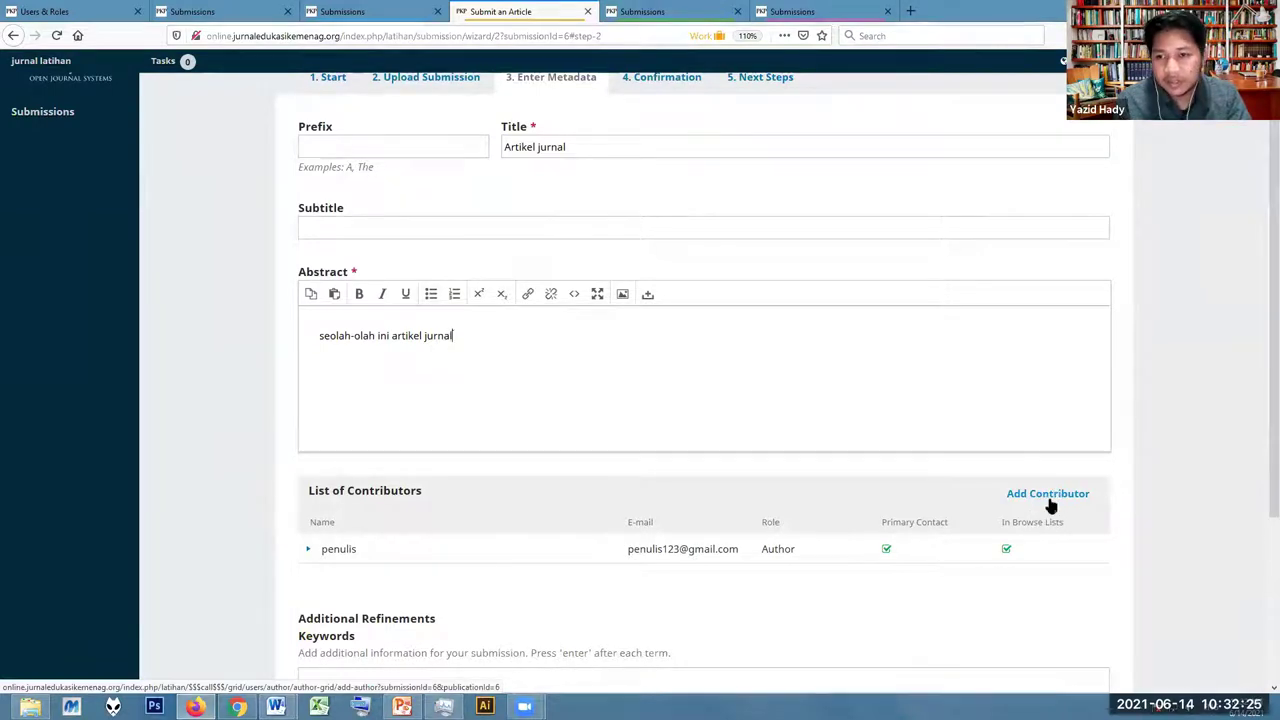
scroll(683, 432, "down", 3)
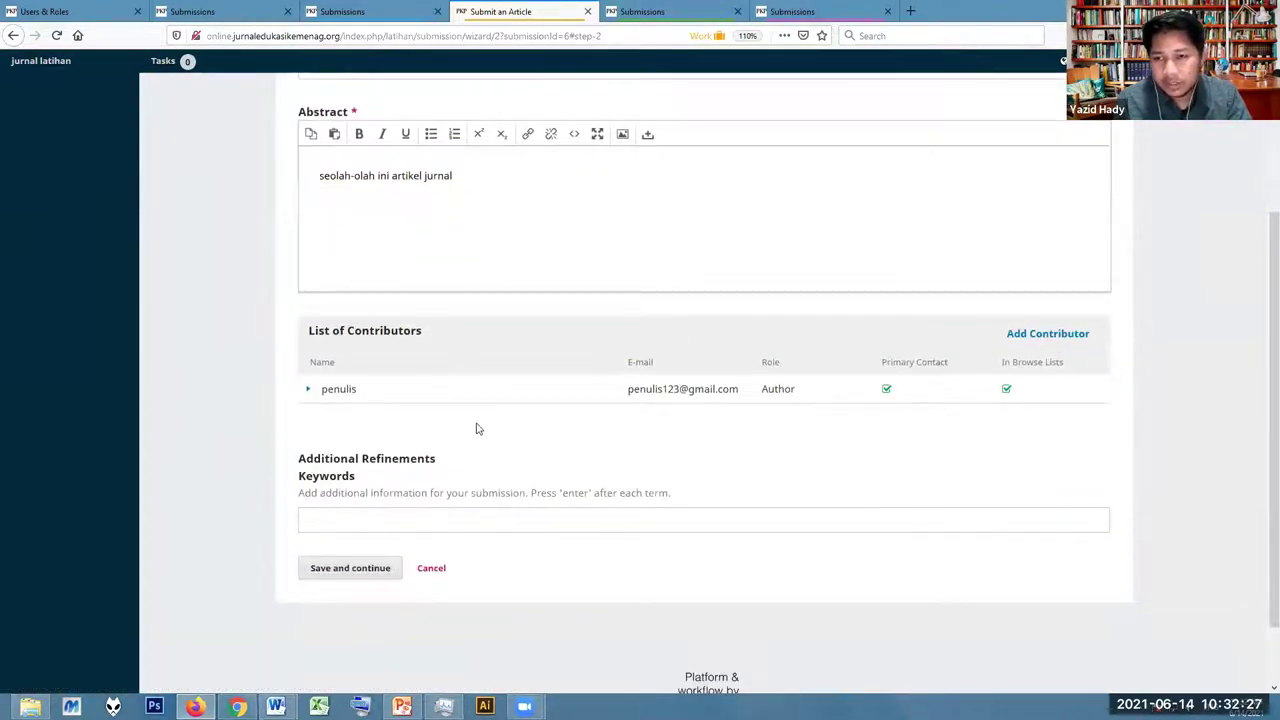
scroll(469, 422, "down", 1)
scroll(480, 357, "up", 2)
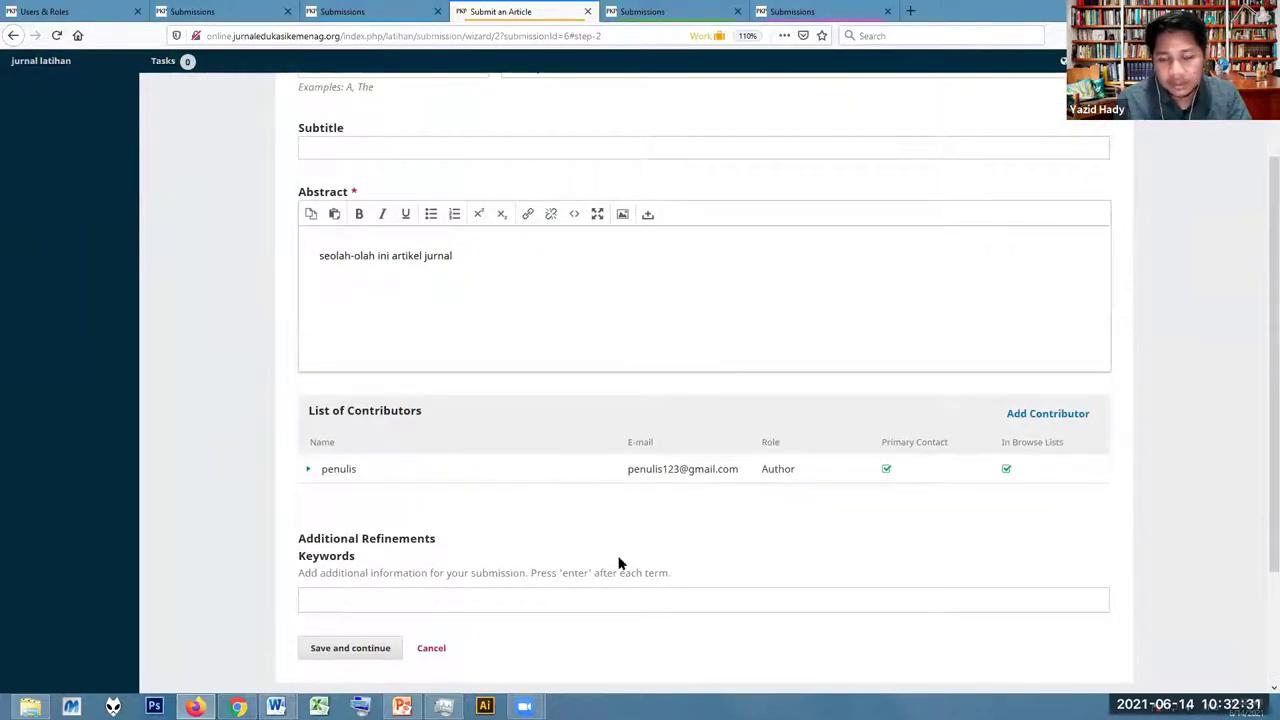
scroll(454, 508, "down", 3)
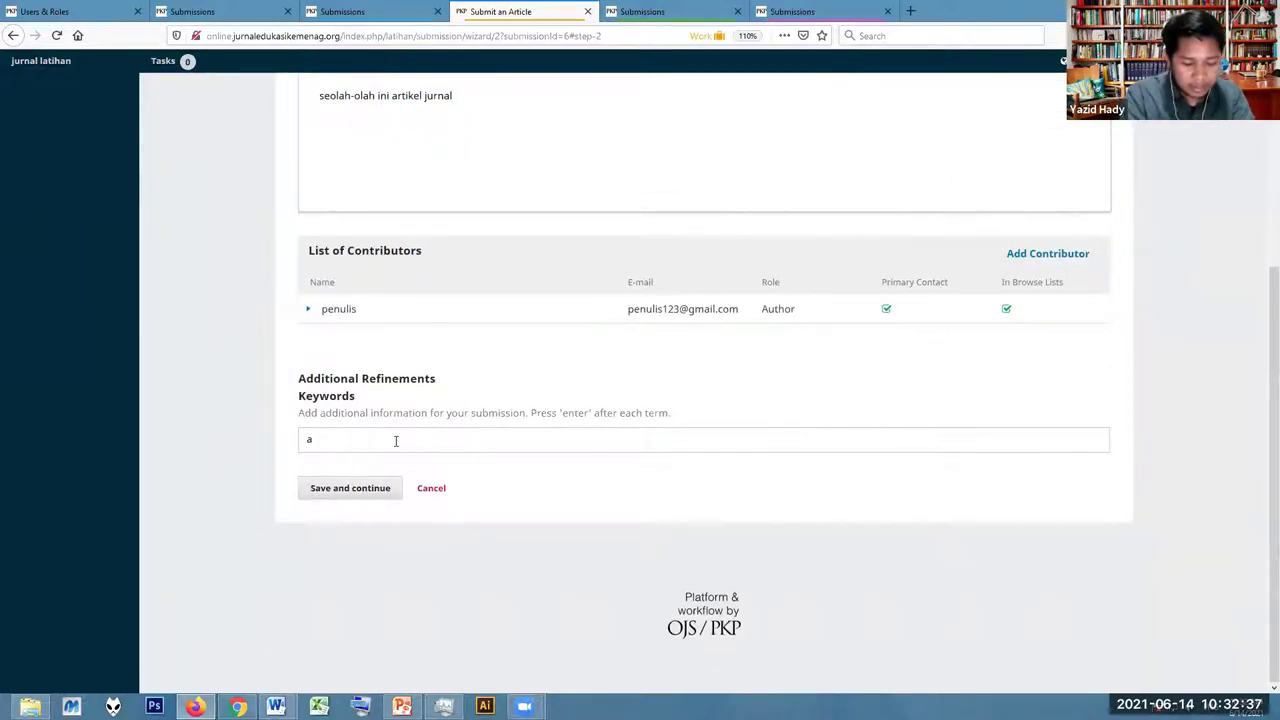
type("ikel")
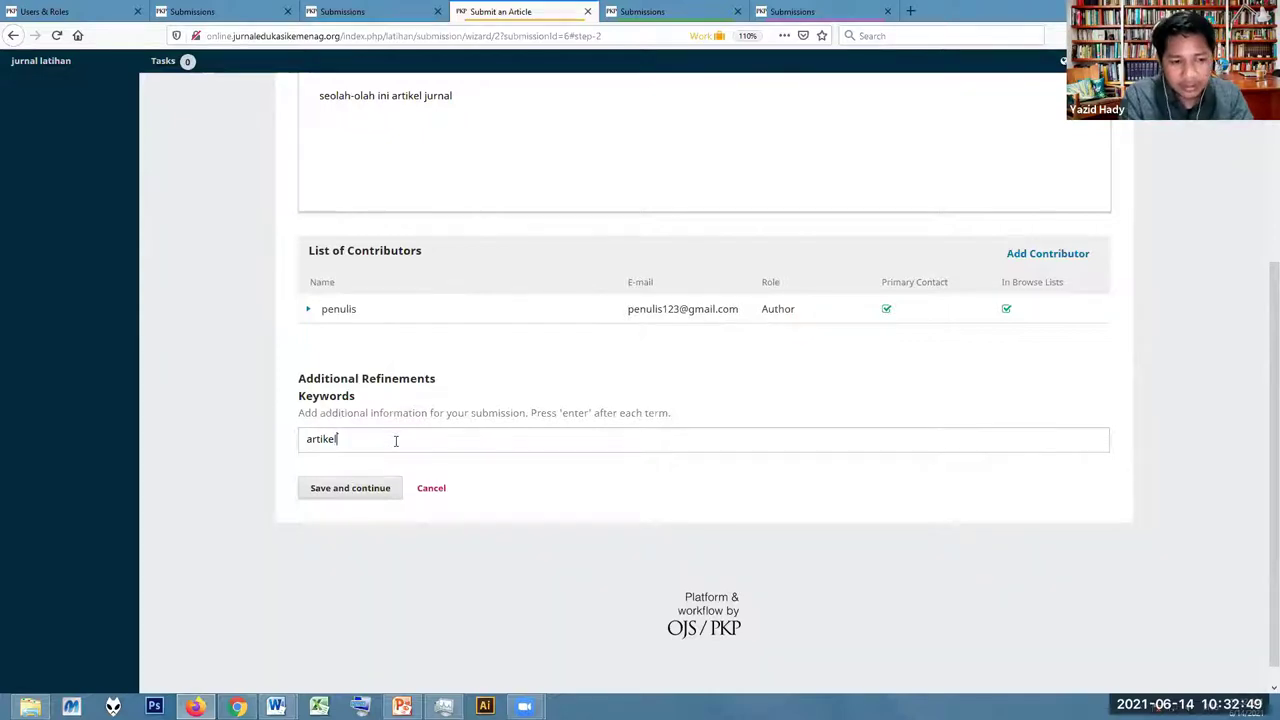
key("Return")
type("jurnal")
key("Return")
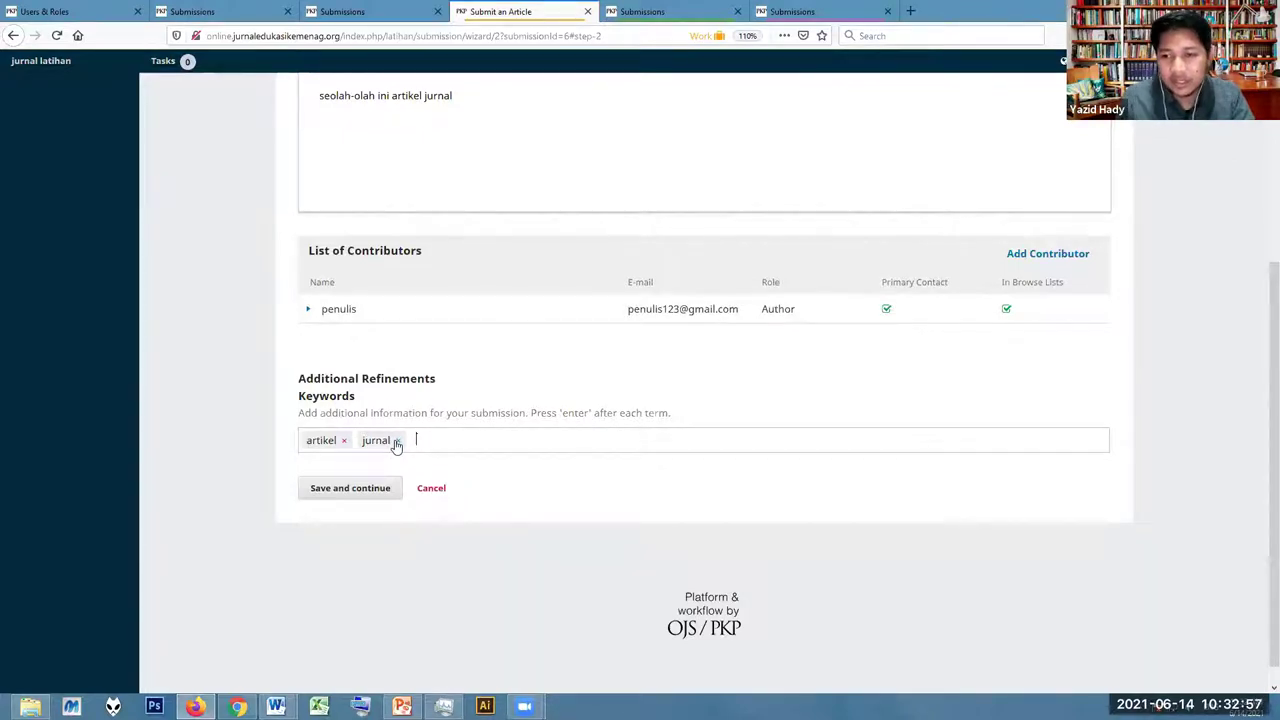
Save the metadata, finish and confirm the submission, and open the submitted article for review
left_click(391, 490)
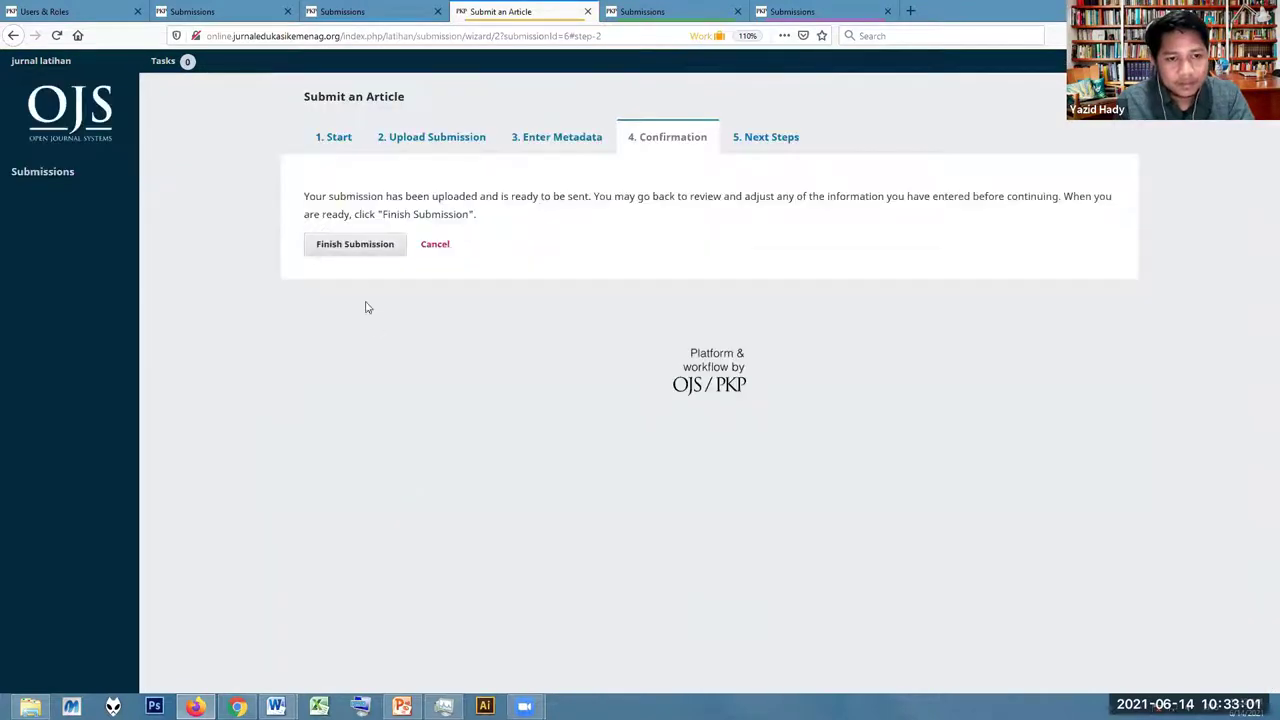
left_click(376, 250)
left_click(498, 178)
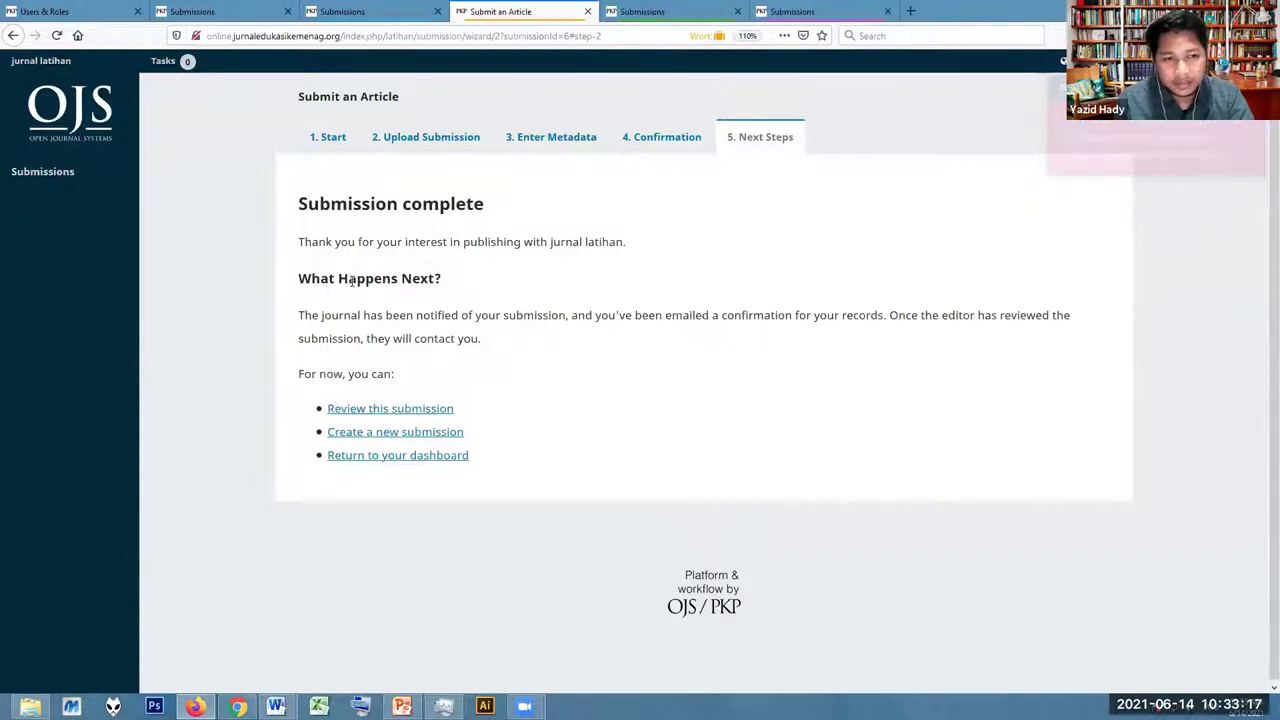
left_click(398, 416)
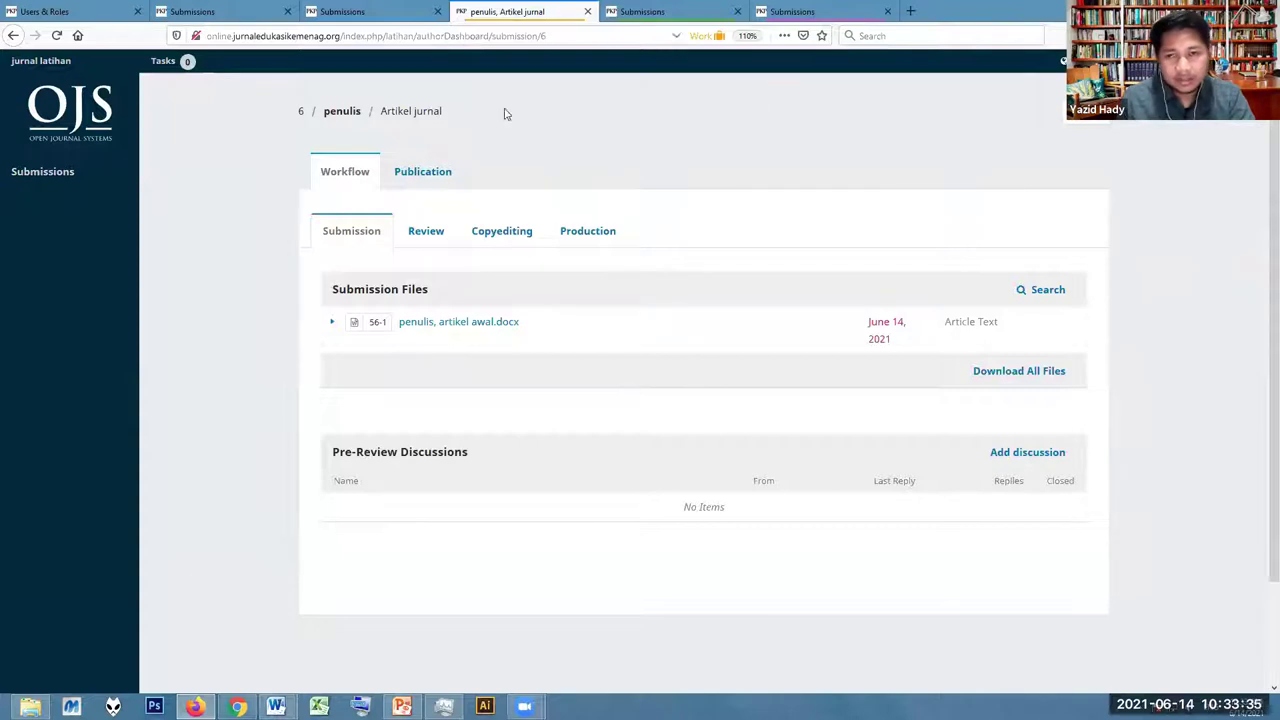
Switch to the editor's Submissions page, refresh it and open the "Artikel jurnal" submission from My Queue
left_click(250, 10)
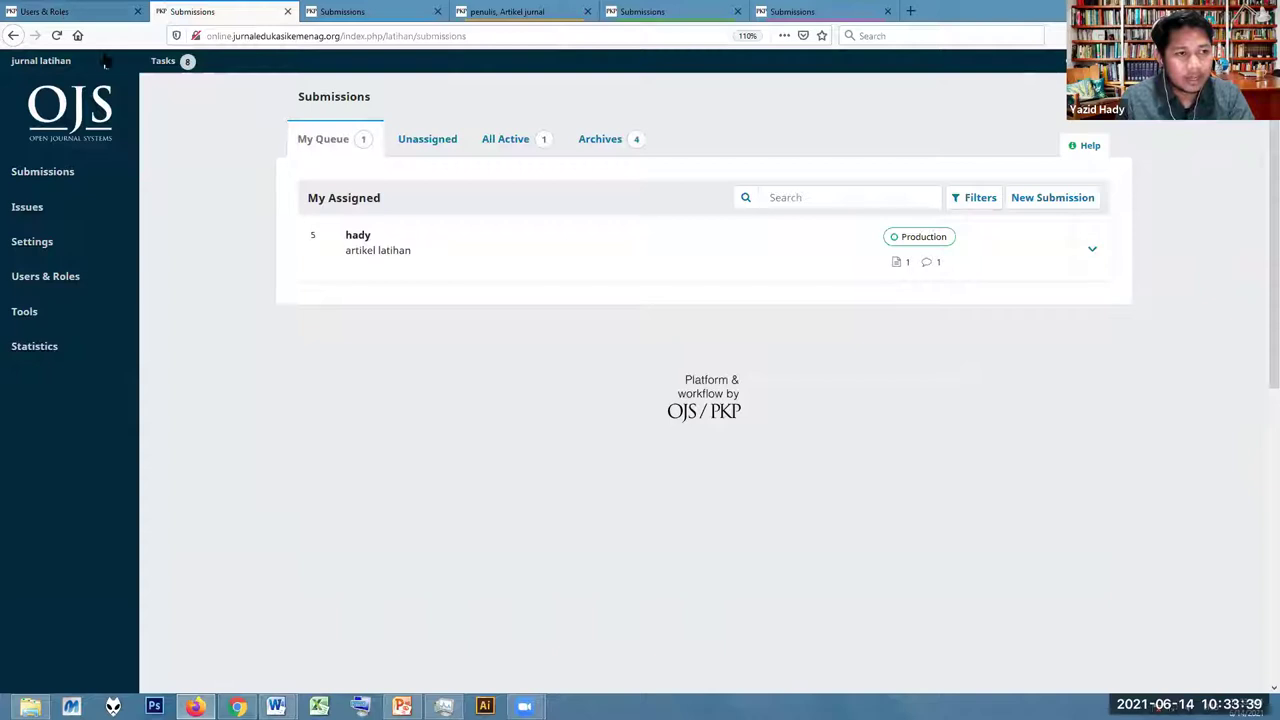
left_click(56, 36)
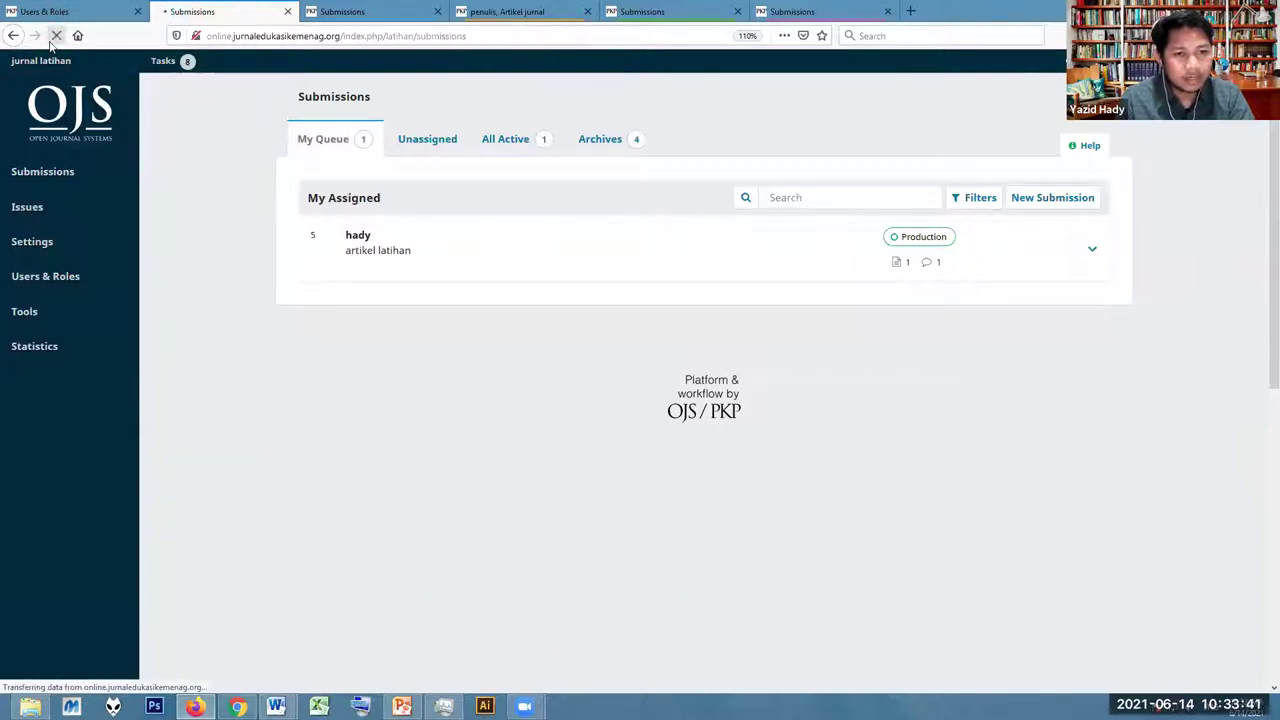
left_click(428, 138)
left_click(358, 140)
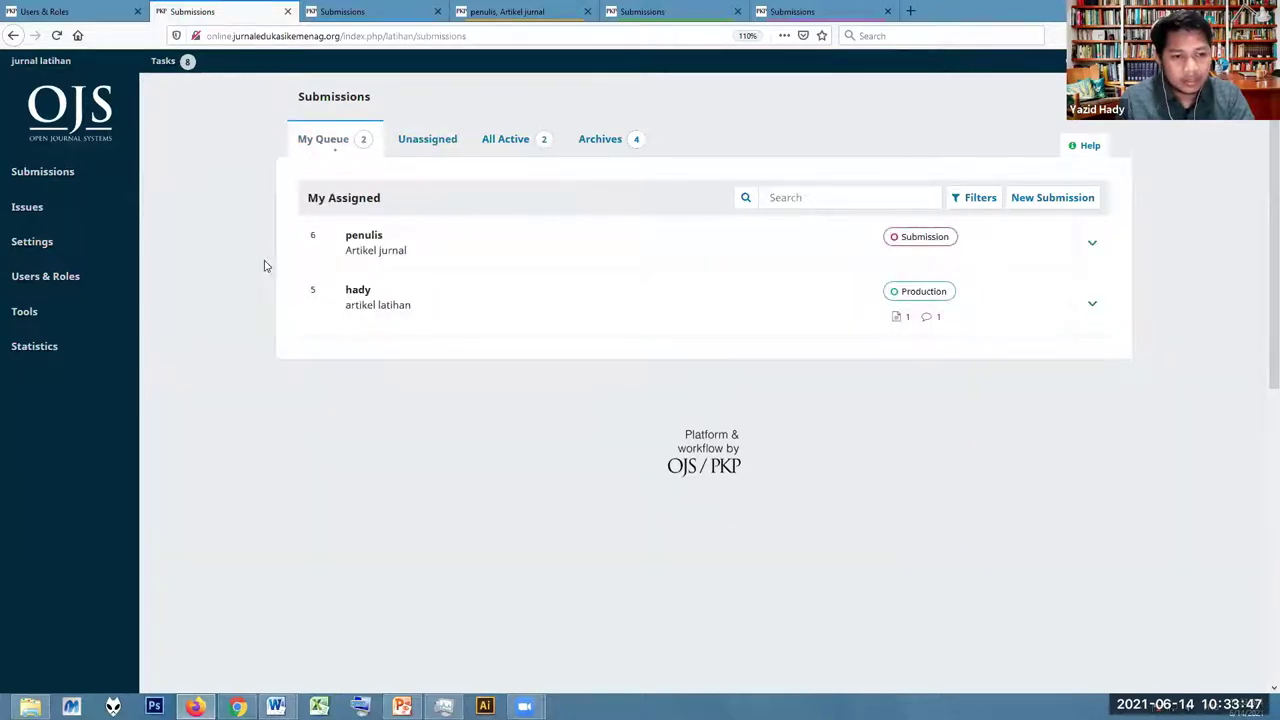
left_click(383, 238)
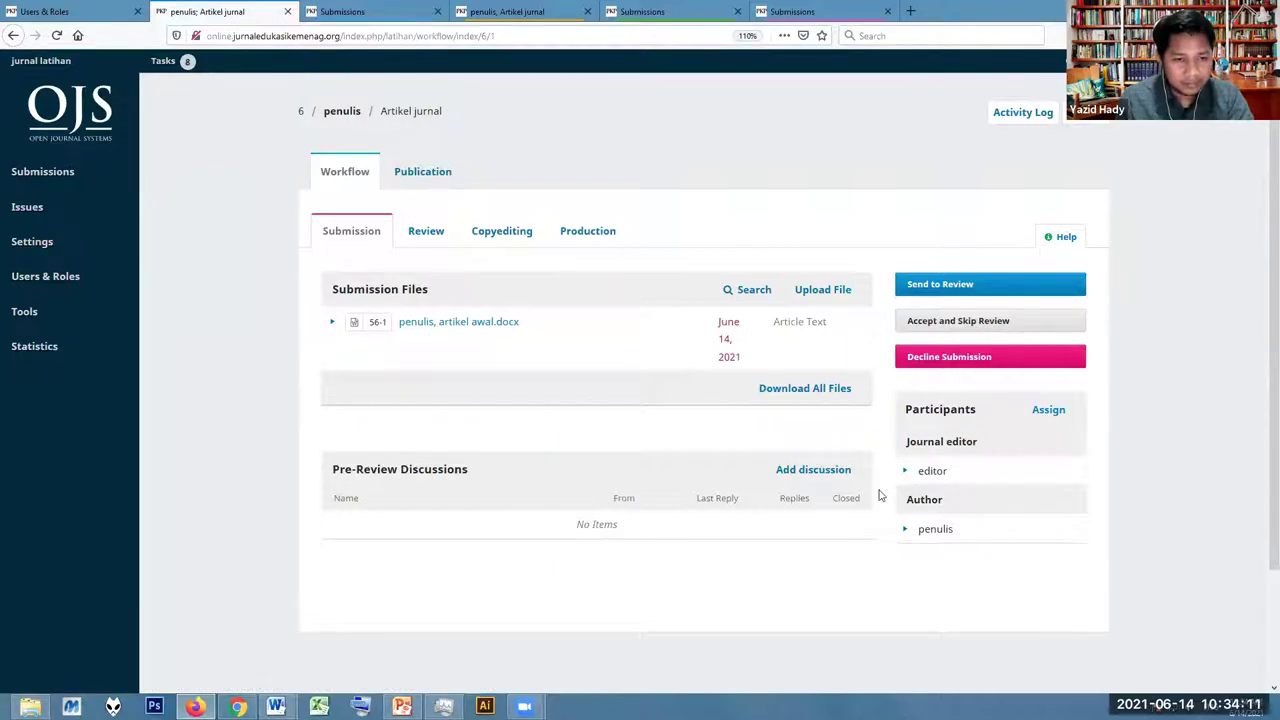
Start assigning a participant to the submission and search for "se" among users with the Section editor role
left_click(1049, 410)
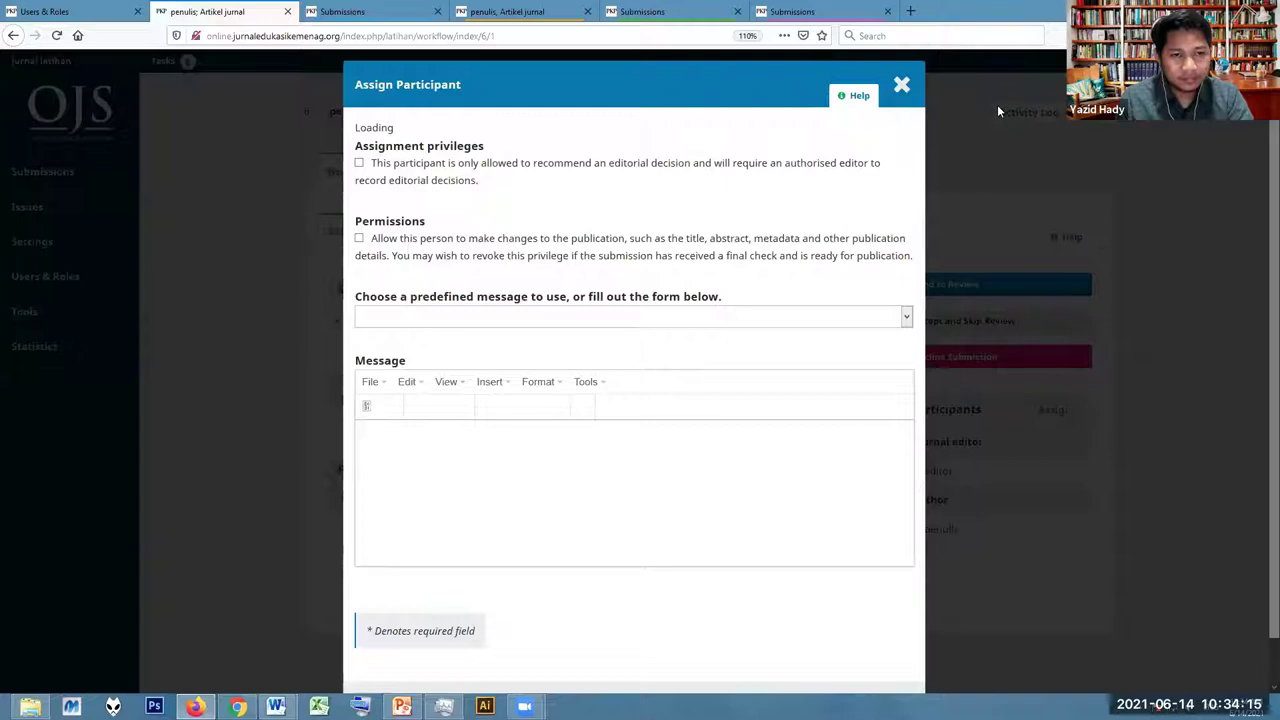
left_click(428, 171)
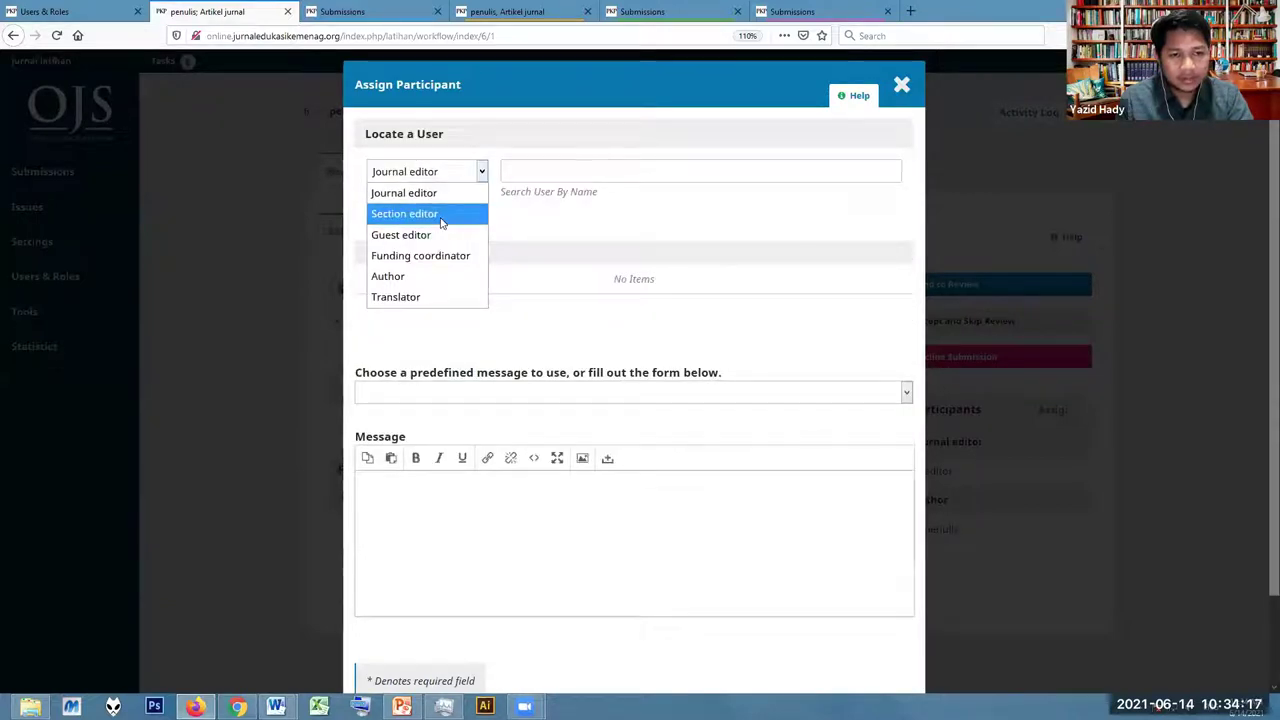
left_click(440, 213)
type("s")
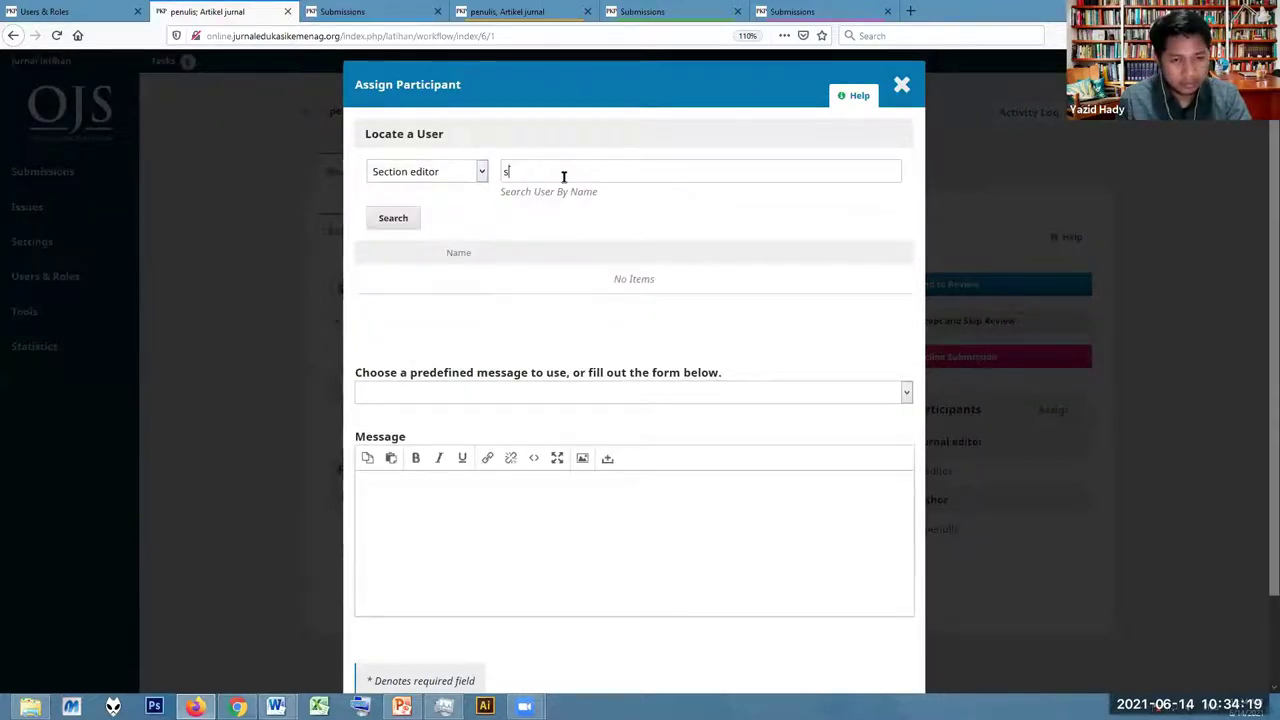
type("e")
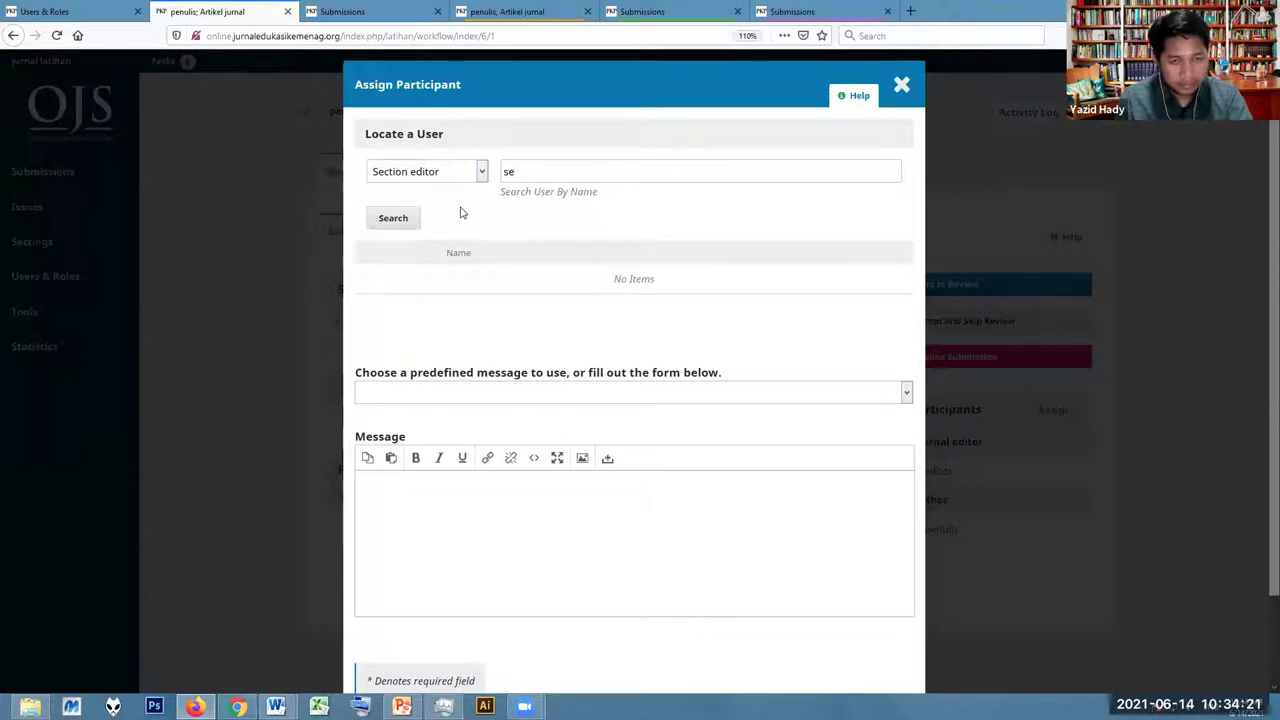
left_click(413, 219)
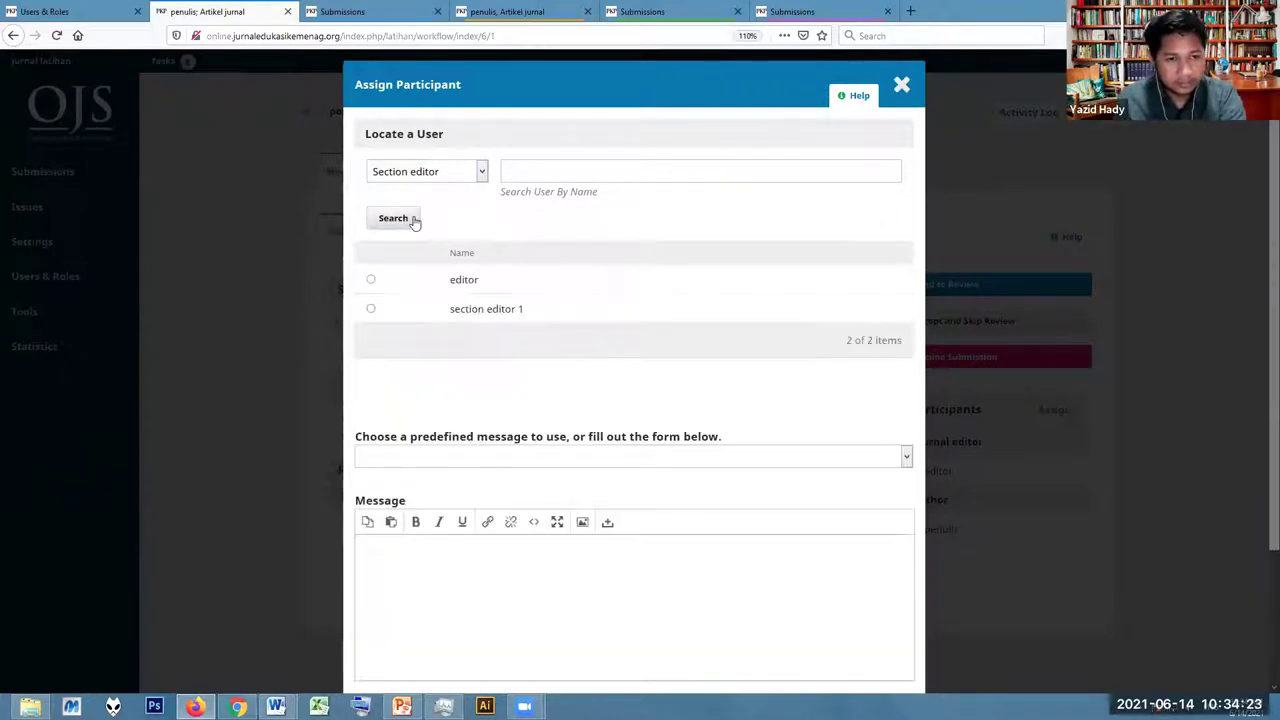
Choose section editor 1, restrict them to recommending editorial decisions, and confirm the participant assignment
left_click(370, 311)
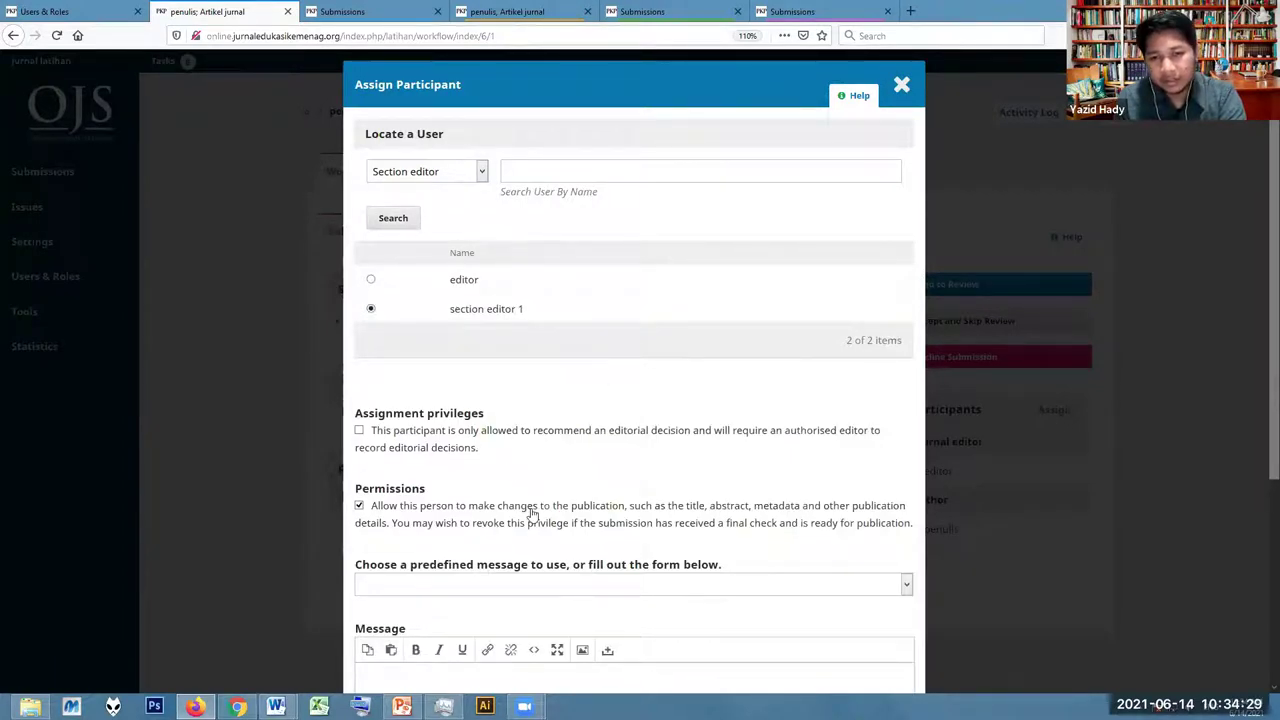
scroll(402, 362, "down", 4)
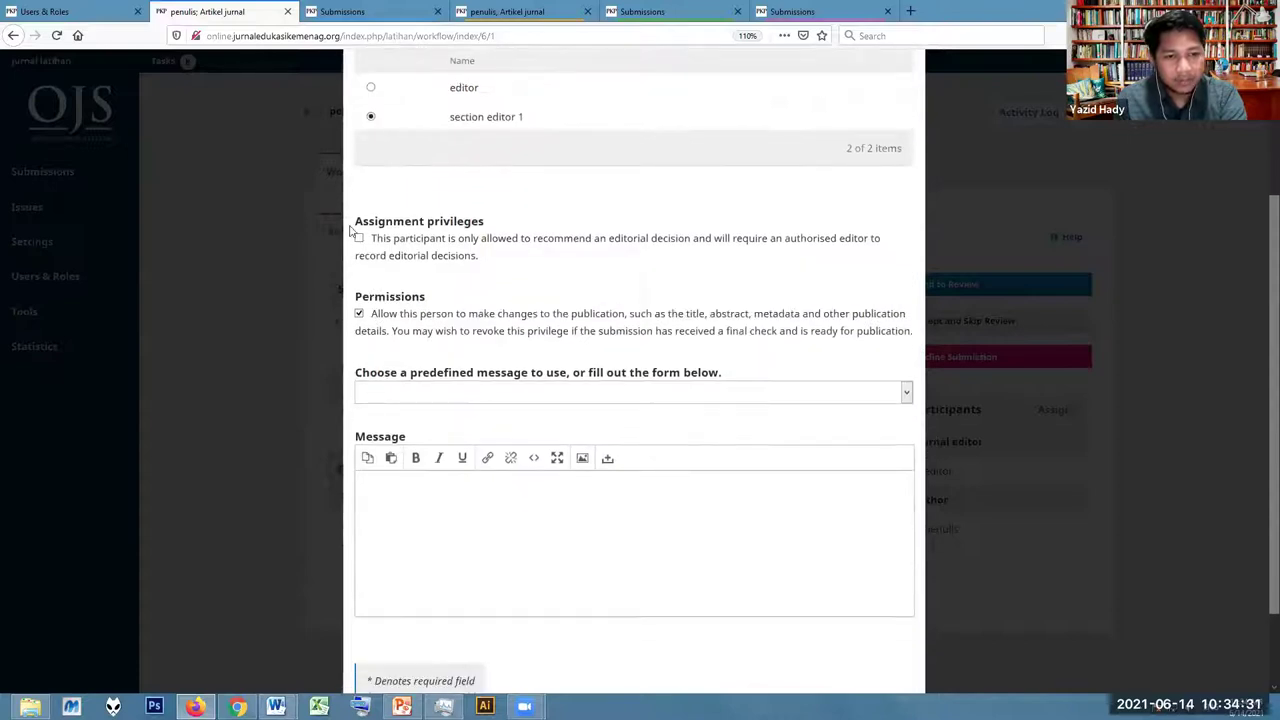
left_click(359, 240)
scroll(431, 294, "down", 2)
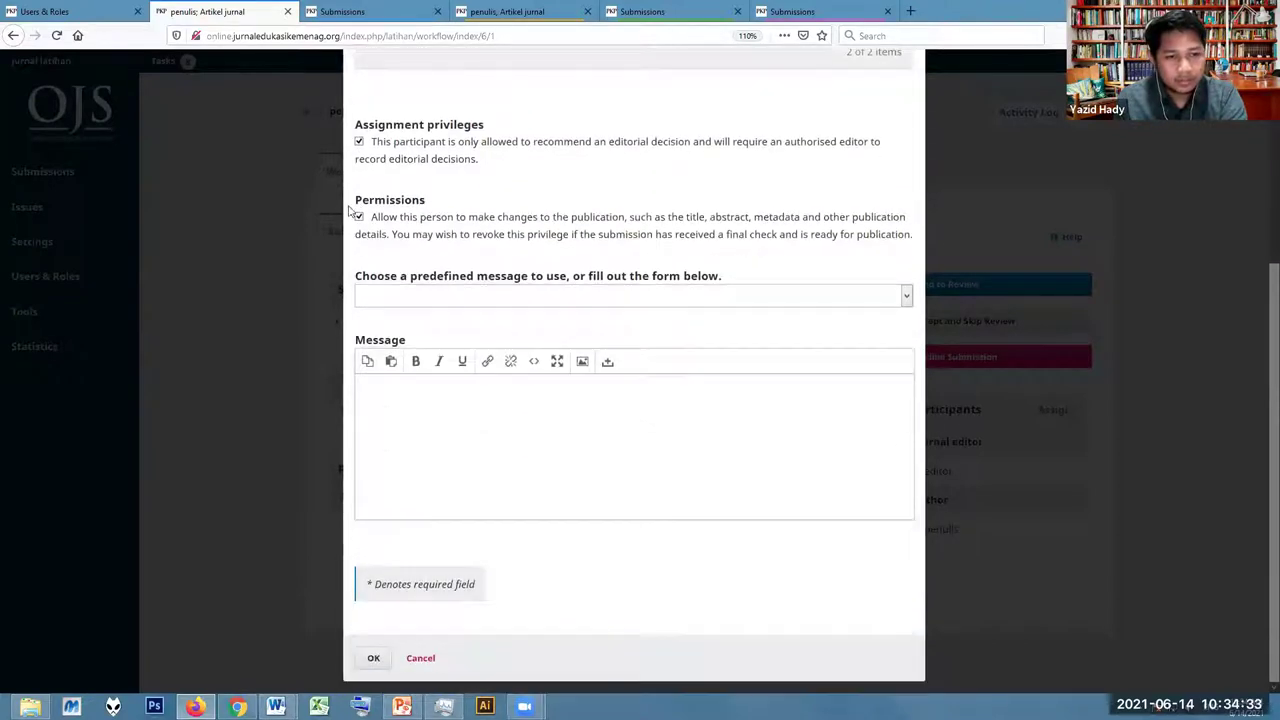
left_click(371, 660)
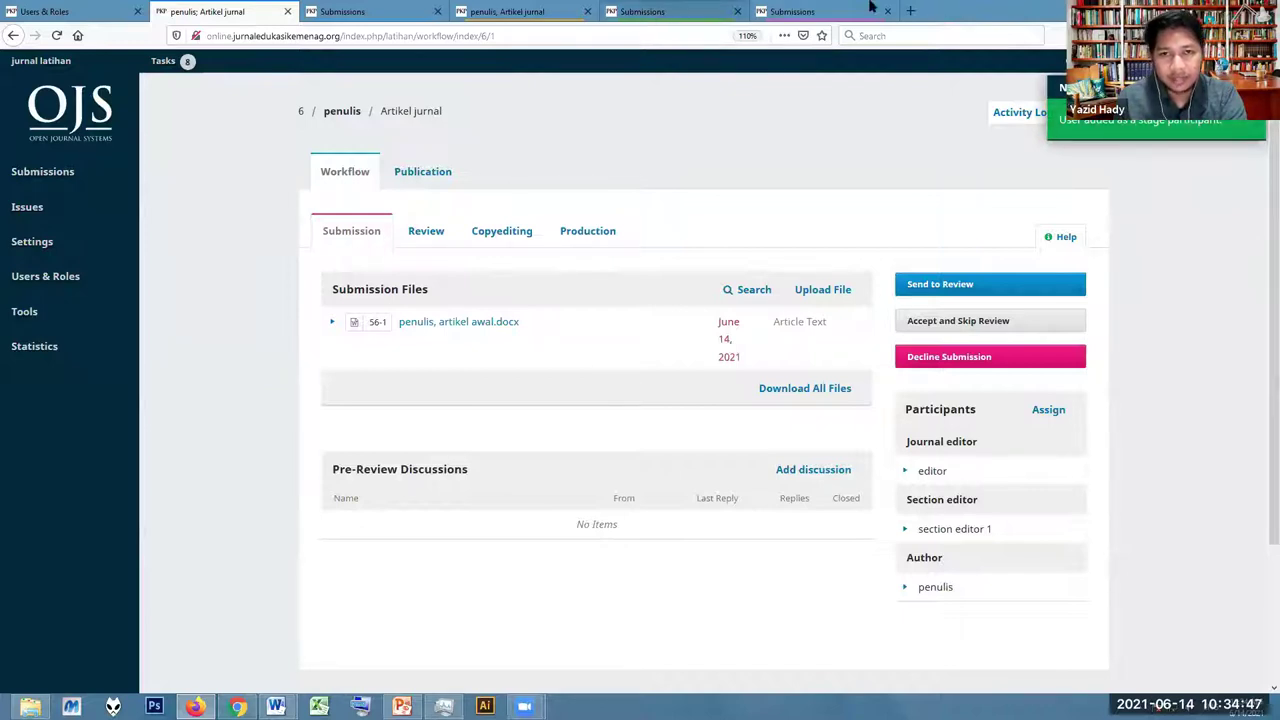
Switch to the section editor's Submissions page, refresh it, and open the "Artikel jurnal" submission
left_click(793, 10)
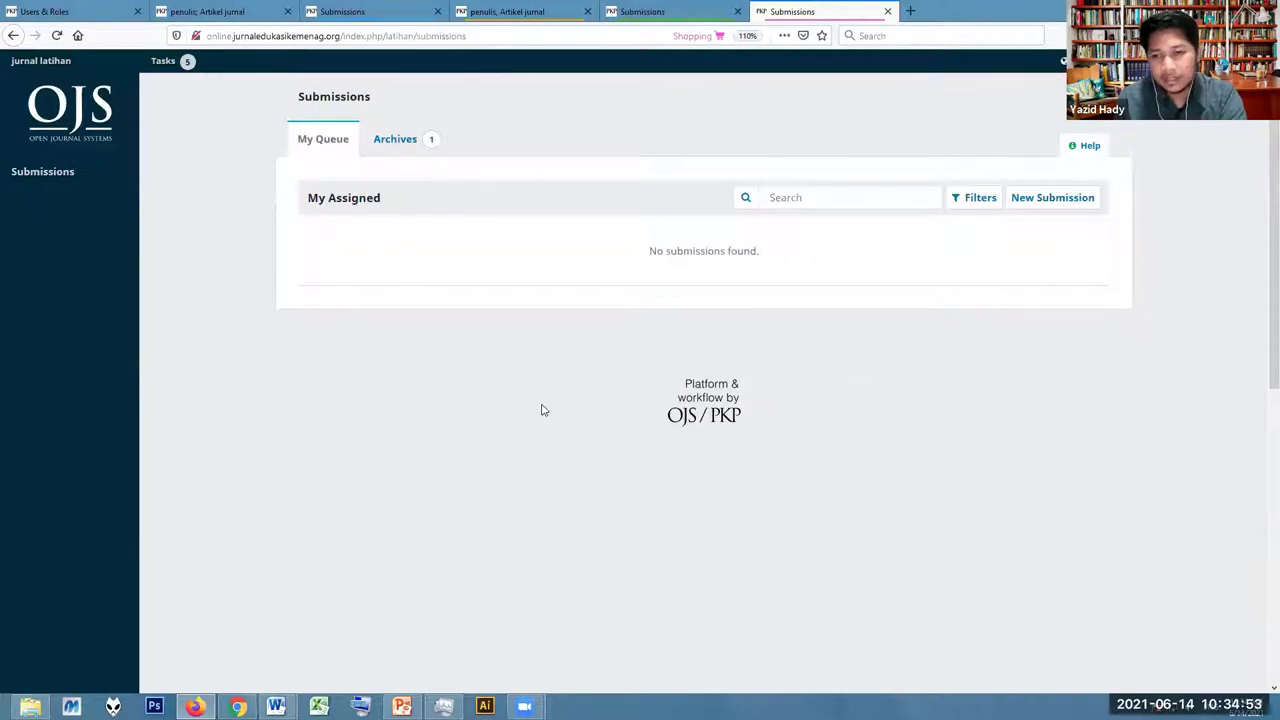
left_click(55, 36)
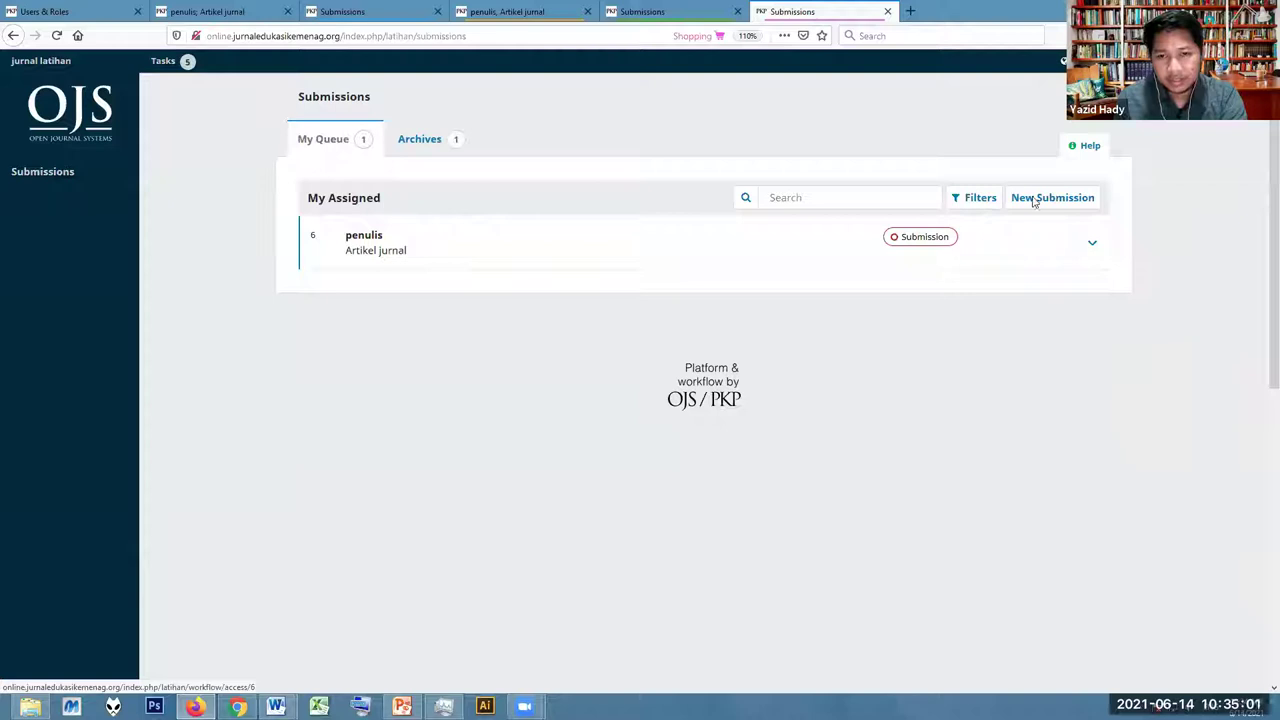
left_click(723, 244)
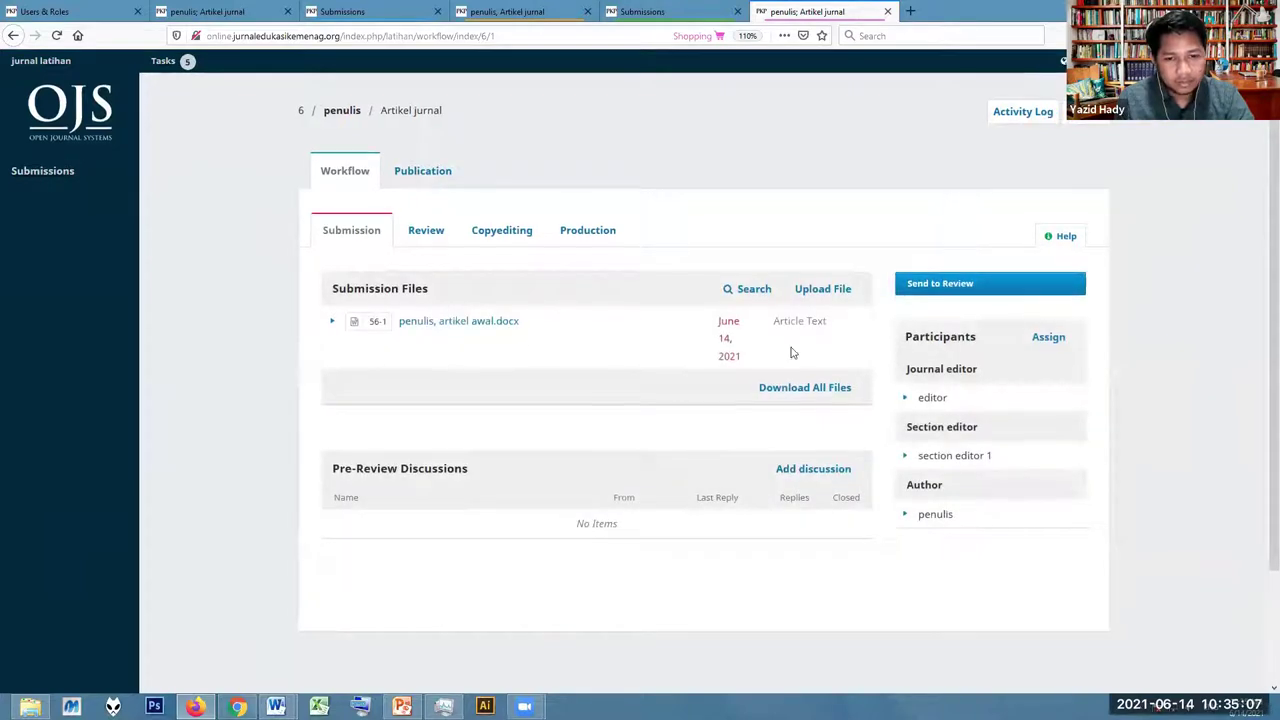
scroll(437, 286, "down", 1)
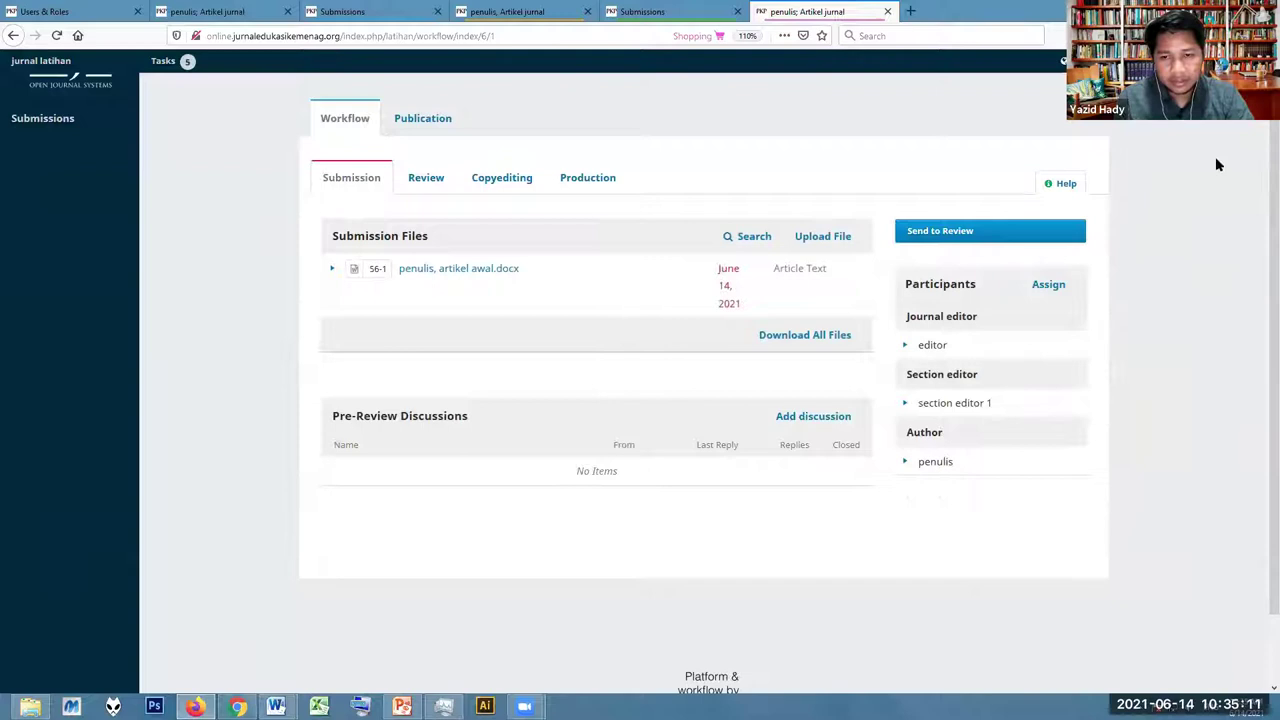
left_click(938, 231)
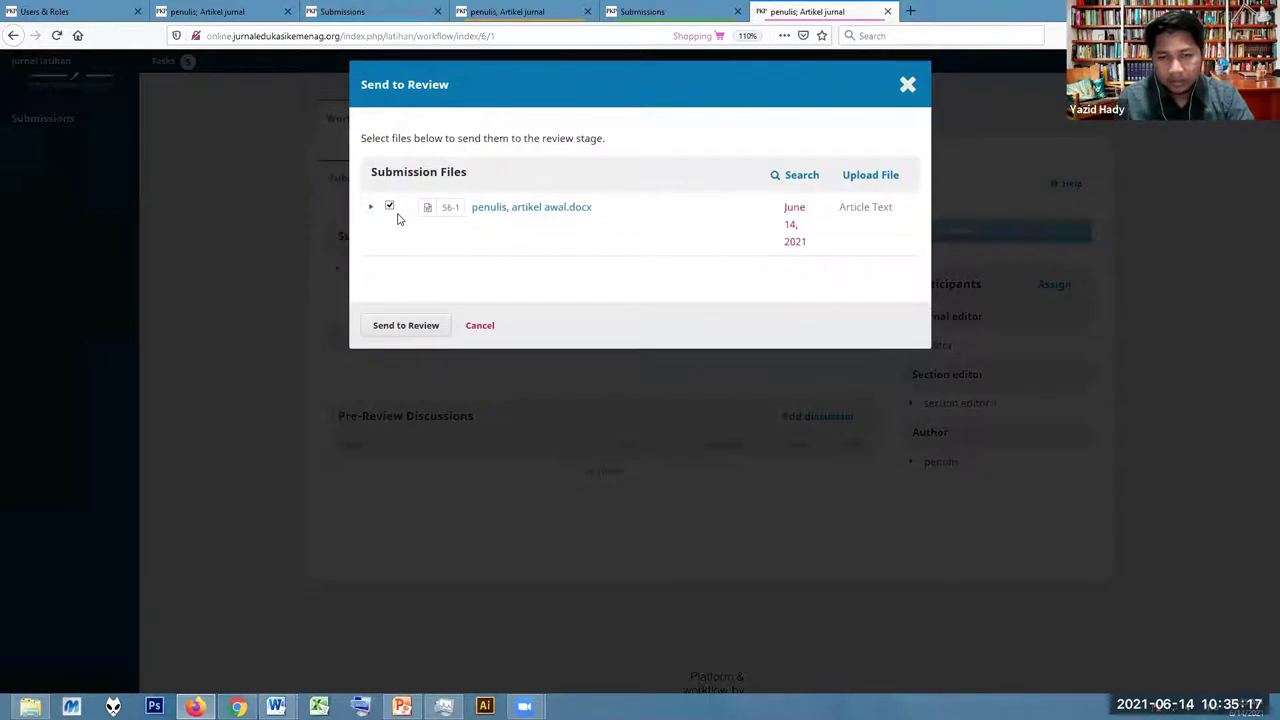
left_click(918, 88)
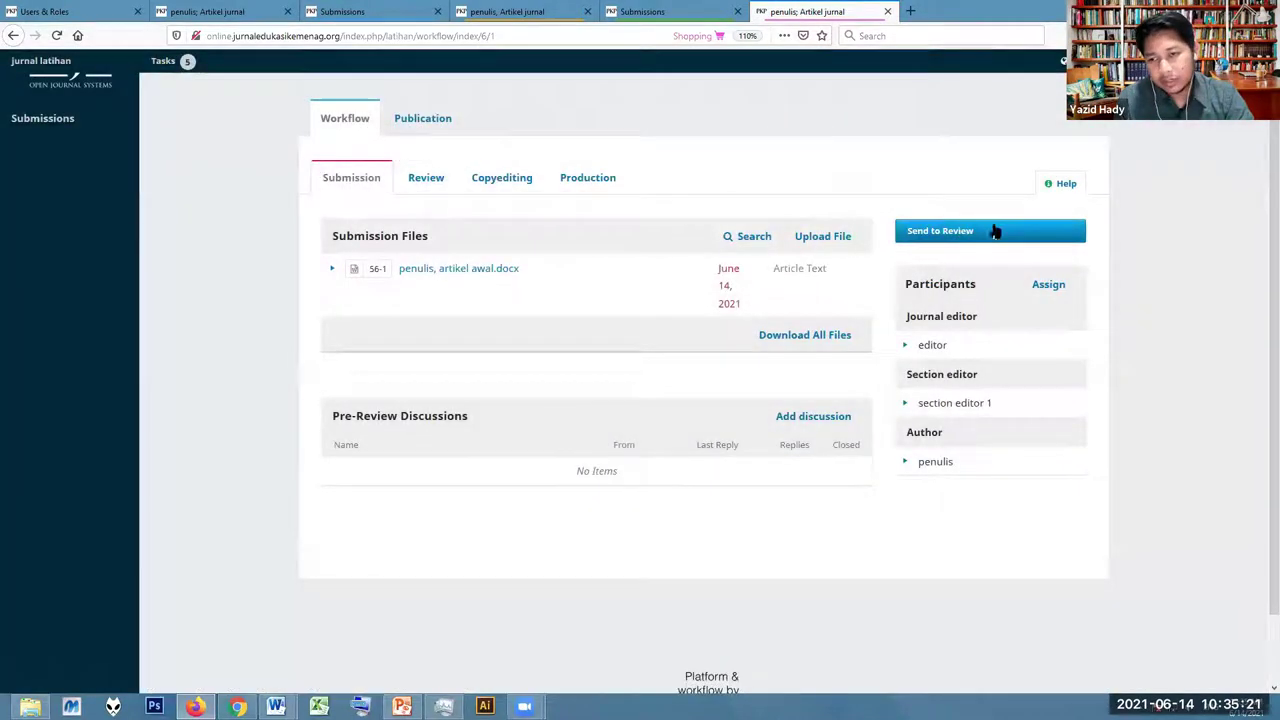
Open penulis, artikel awal.docx in Microsoft Word, enable editing, and delete the author details between the title and the abstract
left_click(459, 270)
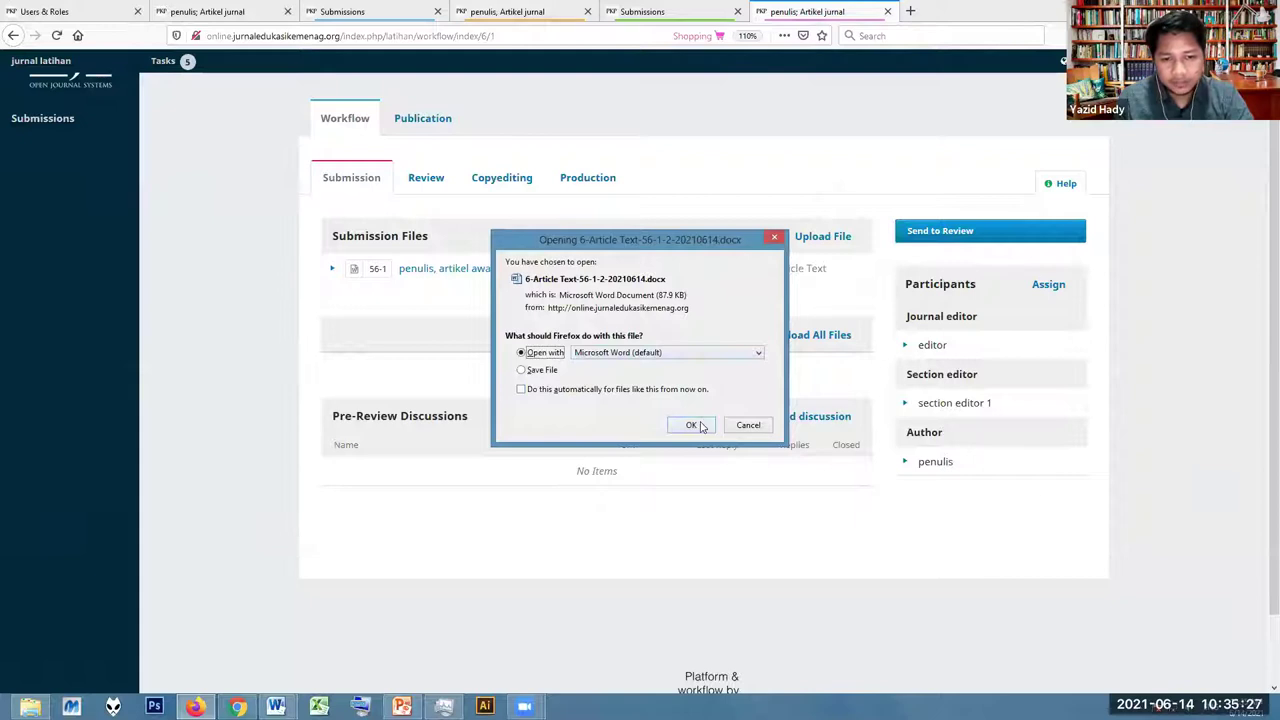
left_click(692, 425)
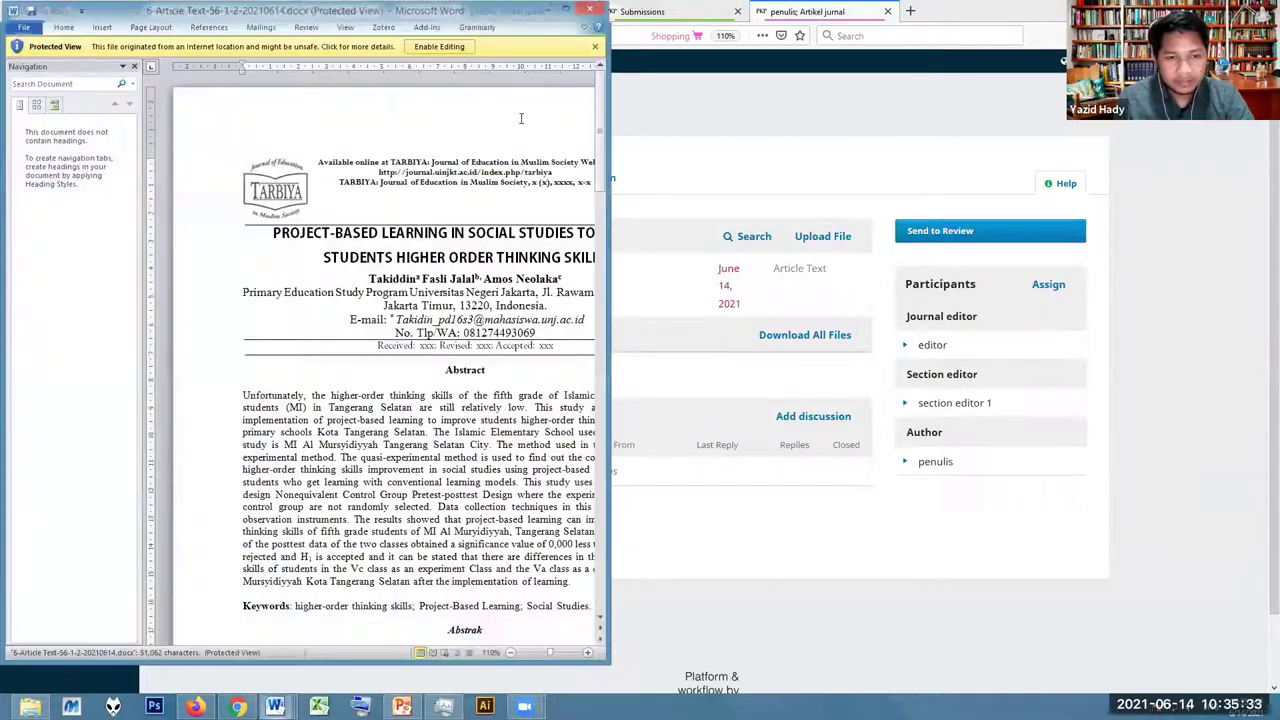
left_click(440, 47)
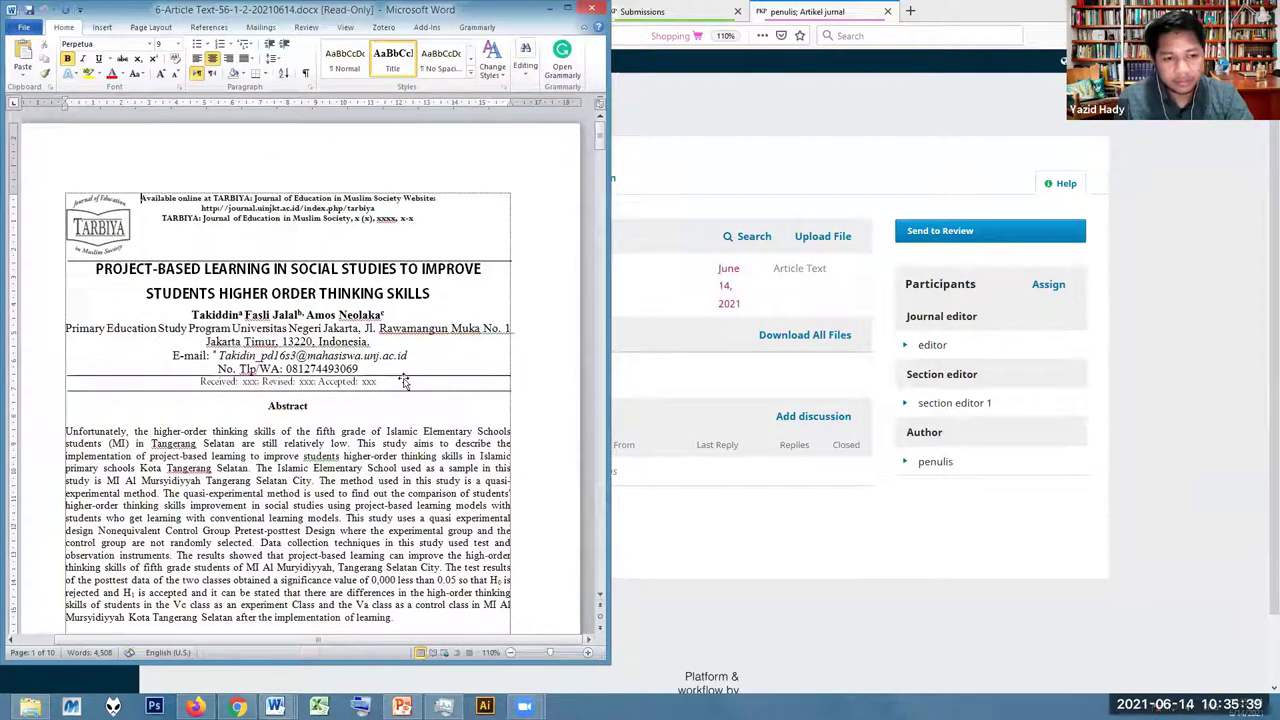
left_click_drag(390, 386, 97, 316)
key("Delete")
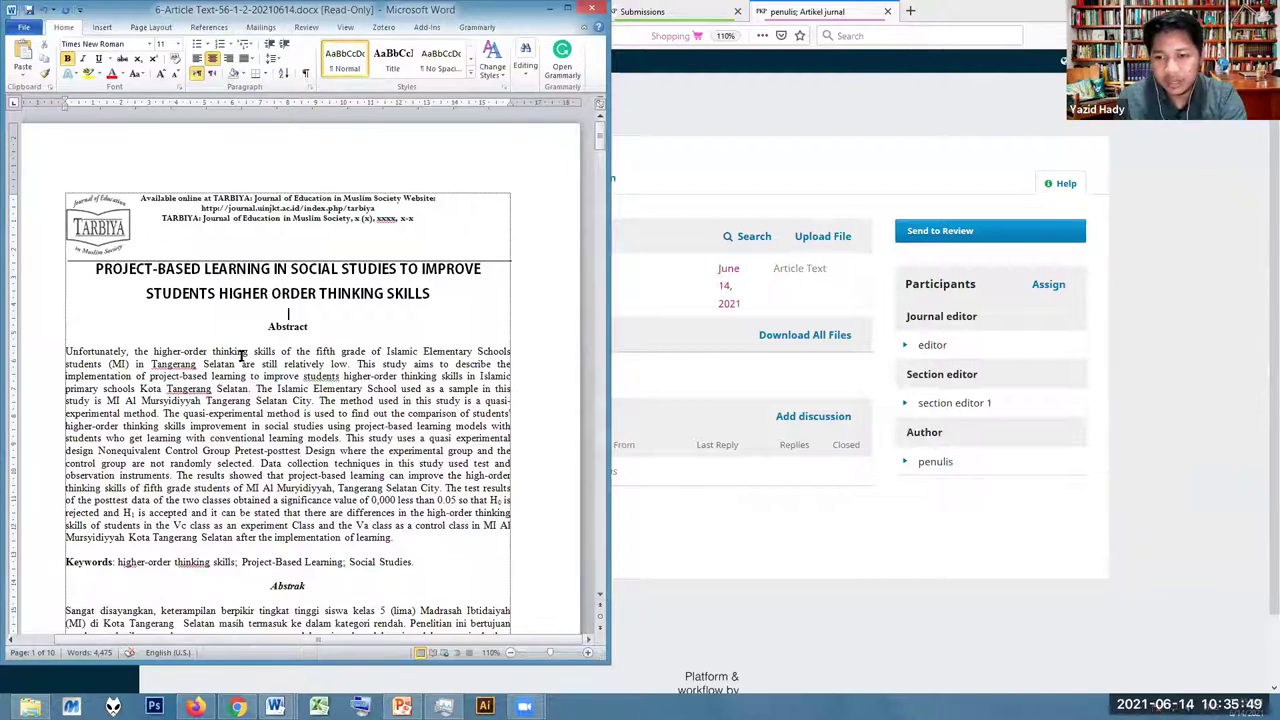
Examine the article's abstracts, keywords and introduction for remaining author details and overall content
scroll(291, 385, "down", 3)
scroll(296, 385, "down", 2)
scroll(296, 385, "up", 5)
scroll(296, 385, "down", 2)
scroll(296, 385, "down", 4)
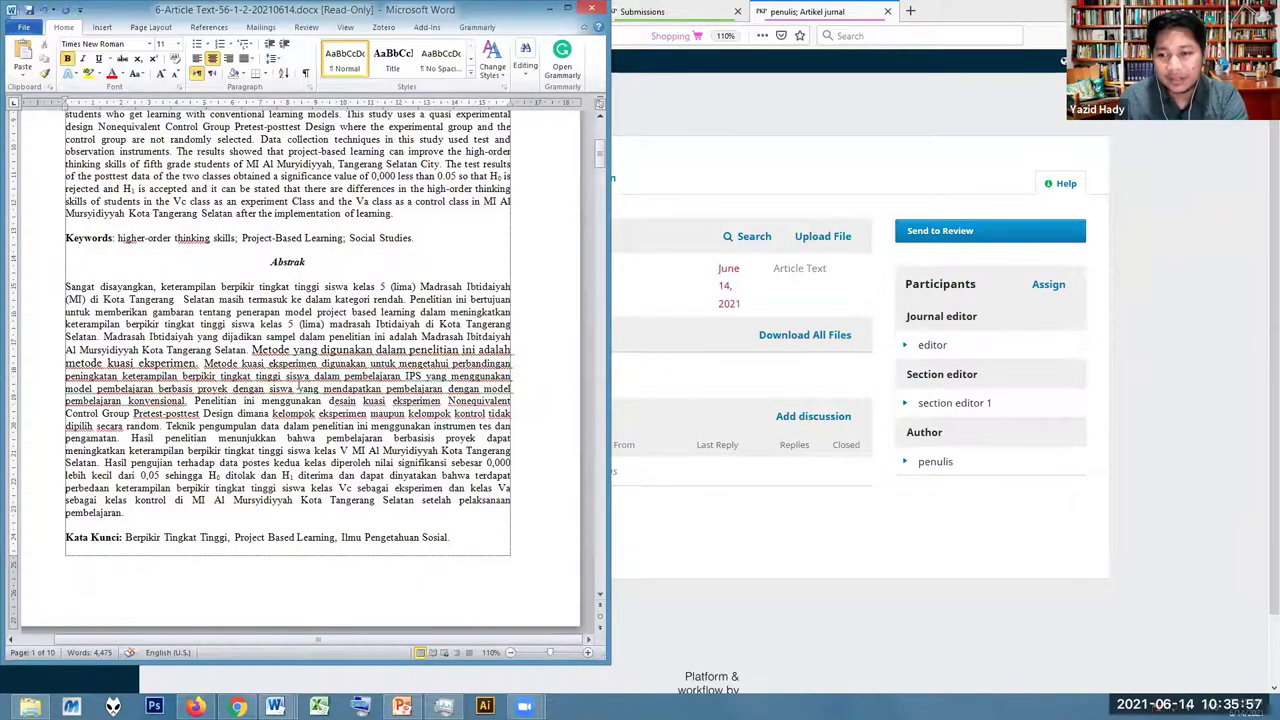
scroll(296, 385, "down", 6)
scroll(296, 390, "down", 1)
scroll(296, 390, "up", 16)
scroll(296, 380, "down", 14)
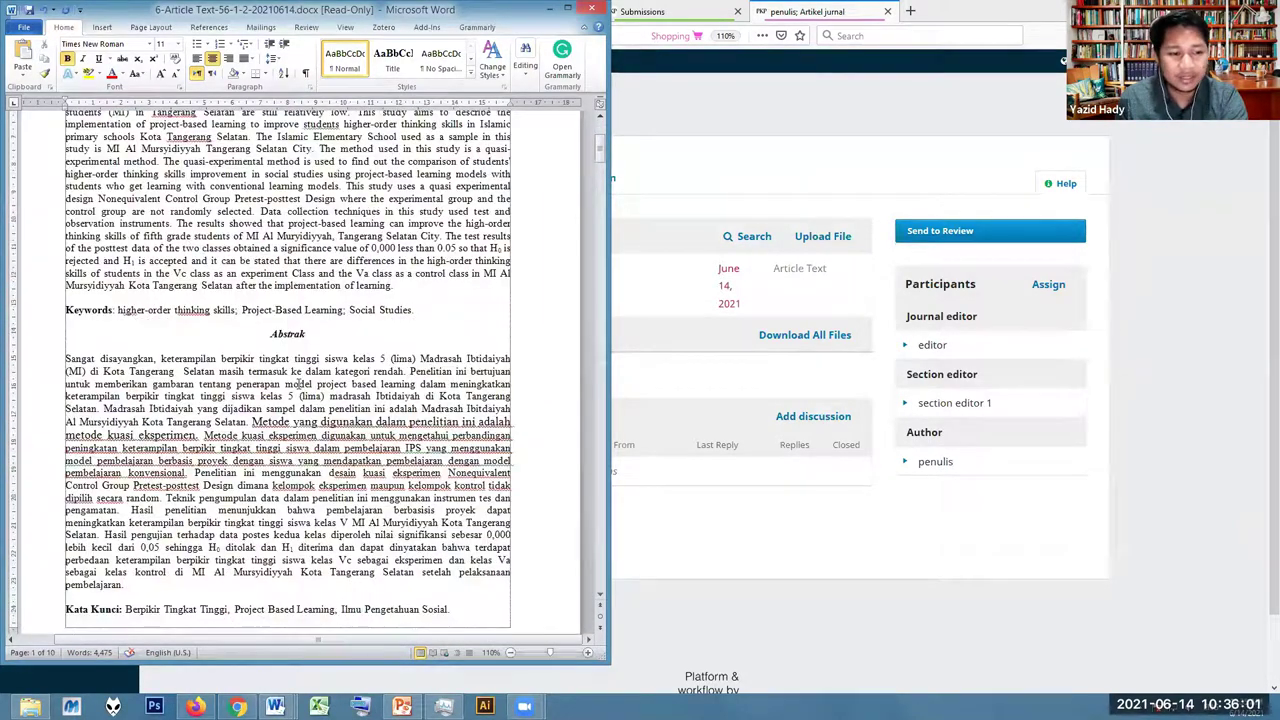
scroll(296, 380, "up", 10)
scroll(297, 385, "up", 5)
scroll(297, 385, "down", 15)
scroll(297, 383, "down", 17)
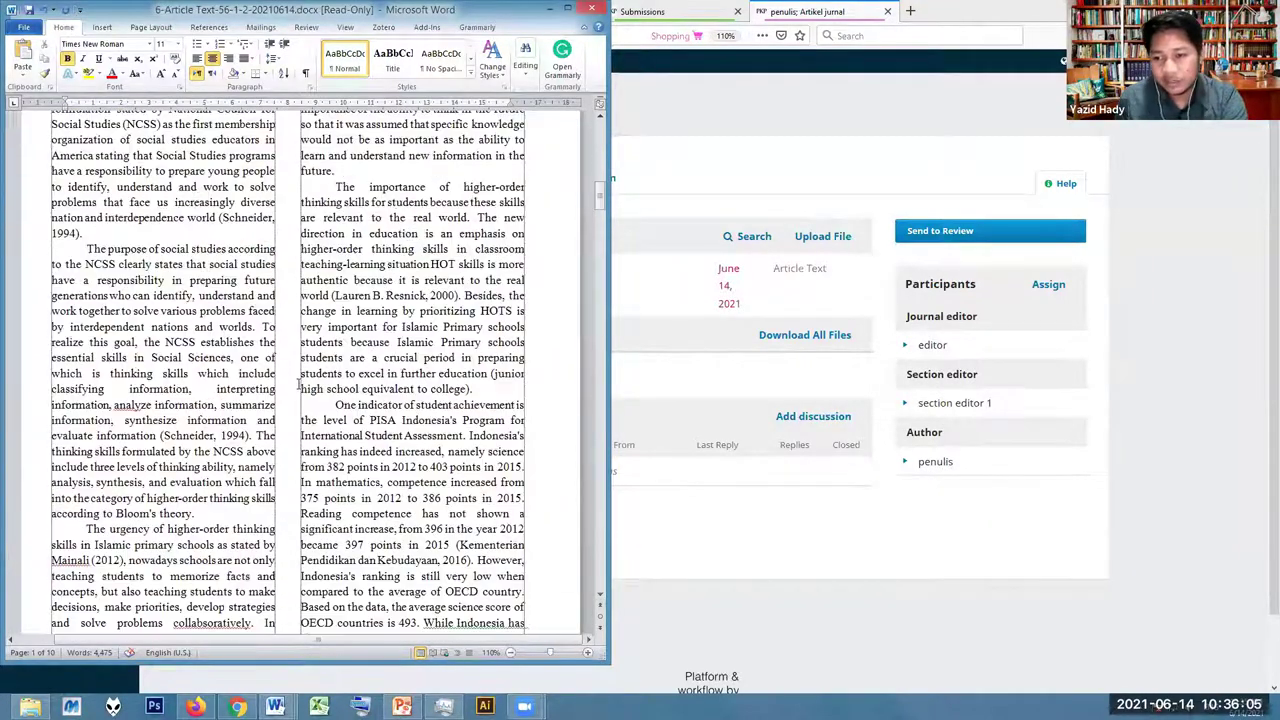
scroll(145, 272, "up", 5)
scroll(145, 272, "up", 4)
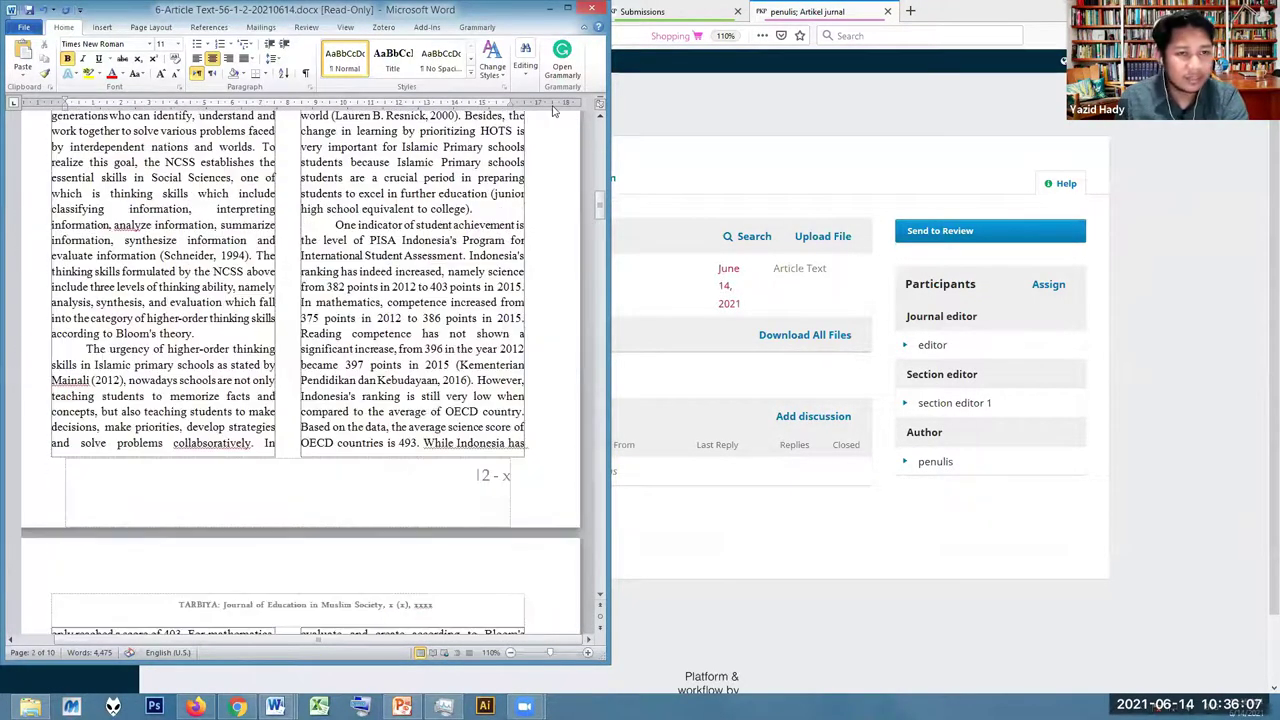
scroll(569, 80, "up", 15)
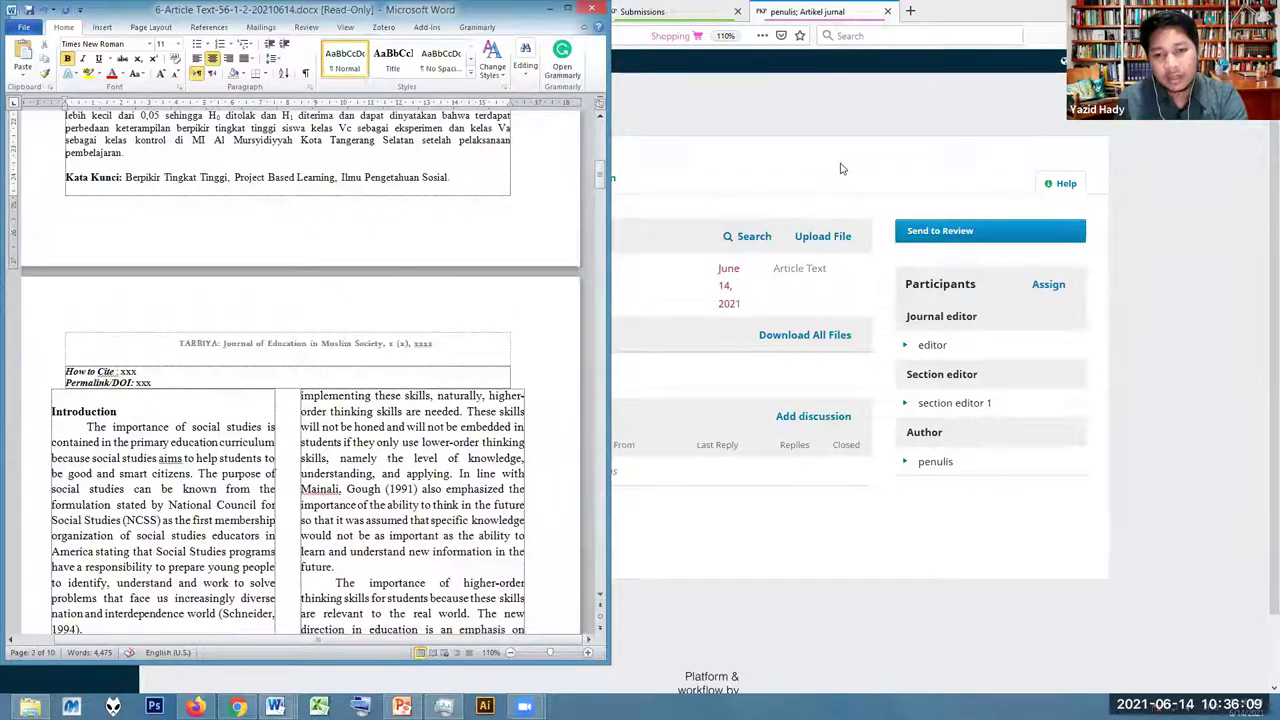
scroll(626, 369, "up", 10)
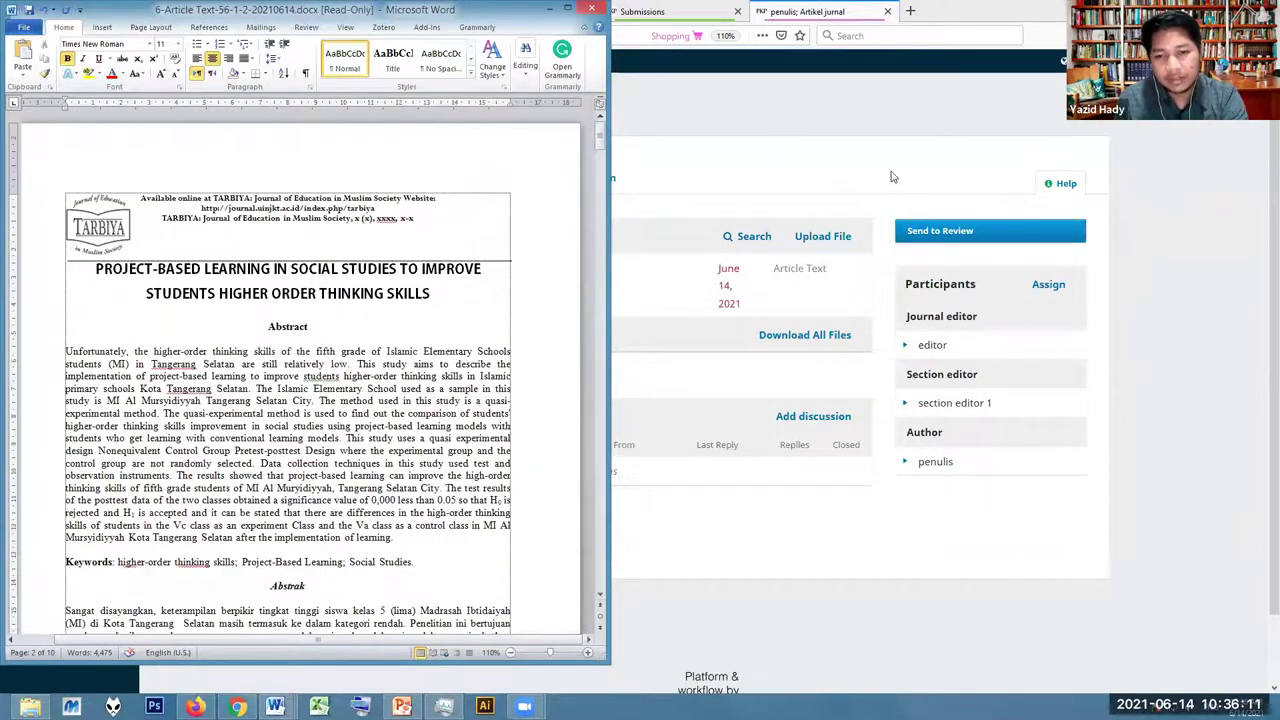
Close the Word document and open the Send to Review dialog for the "Artikel jurnal" submission in the browser
key("alt+F4")
left_click(638, 370)
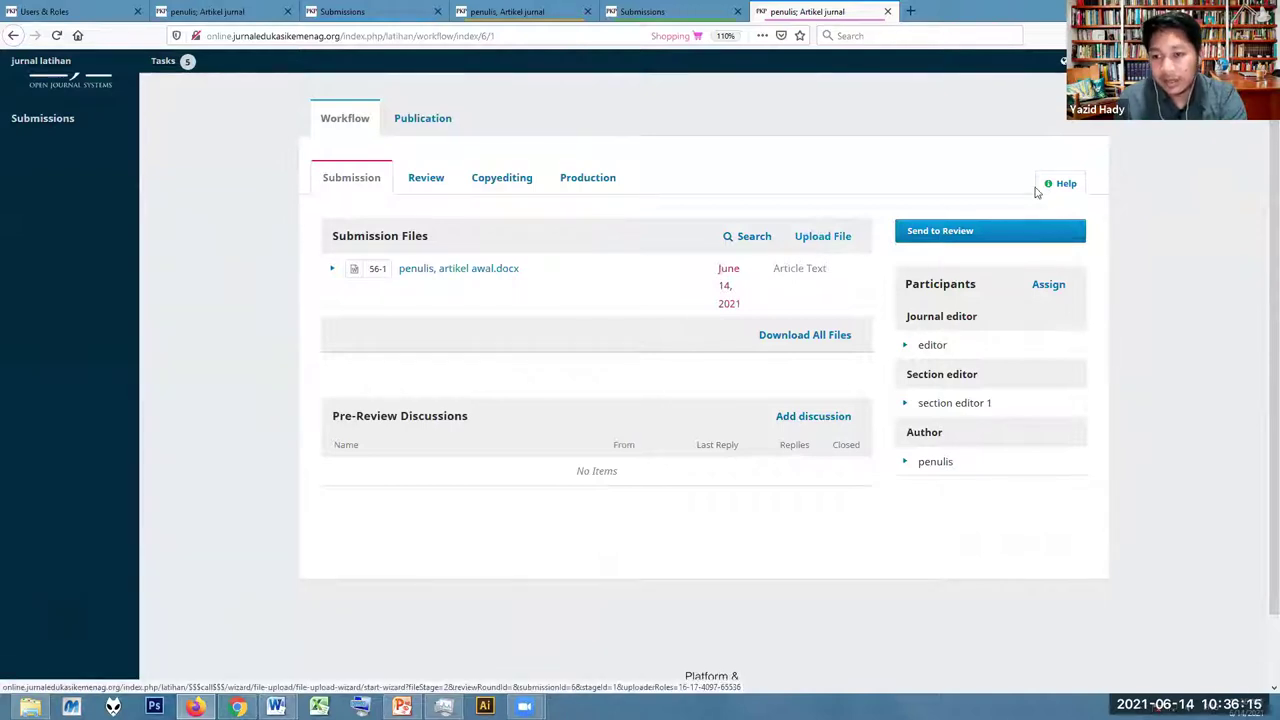
left_click(956, 246)
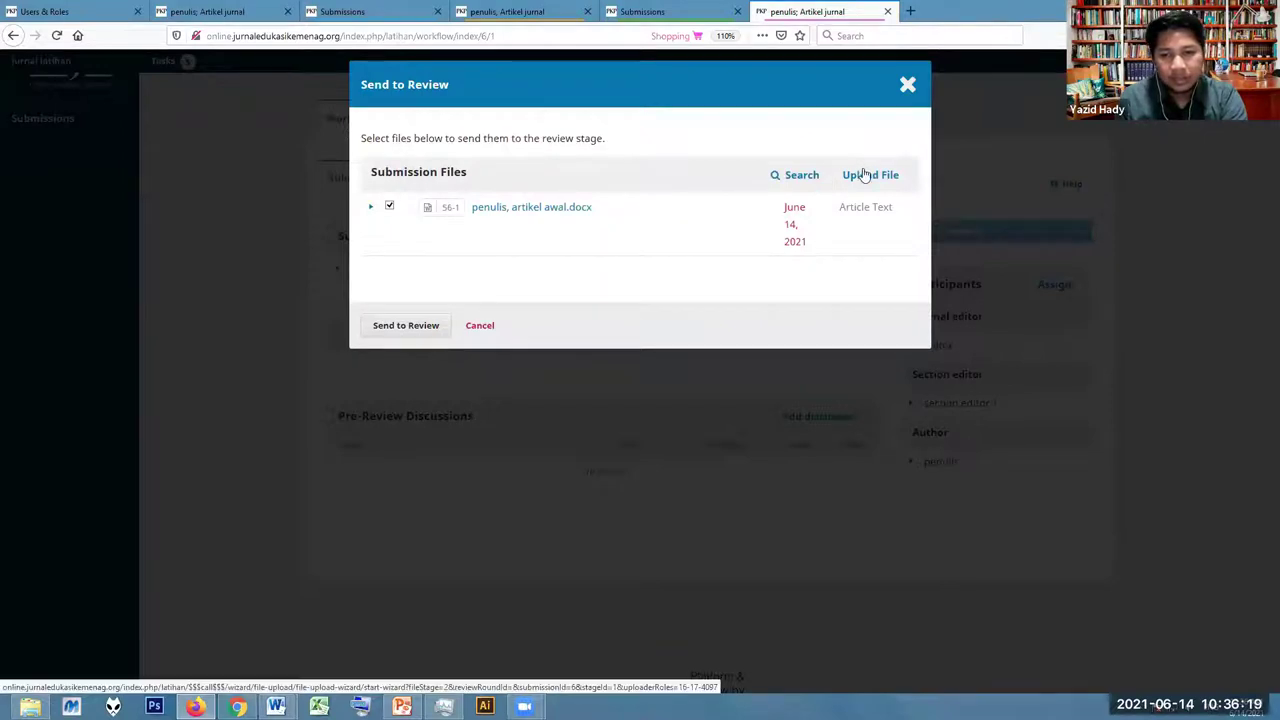
left_click(865, 175)
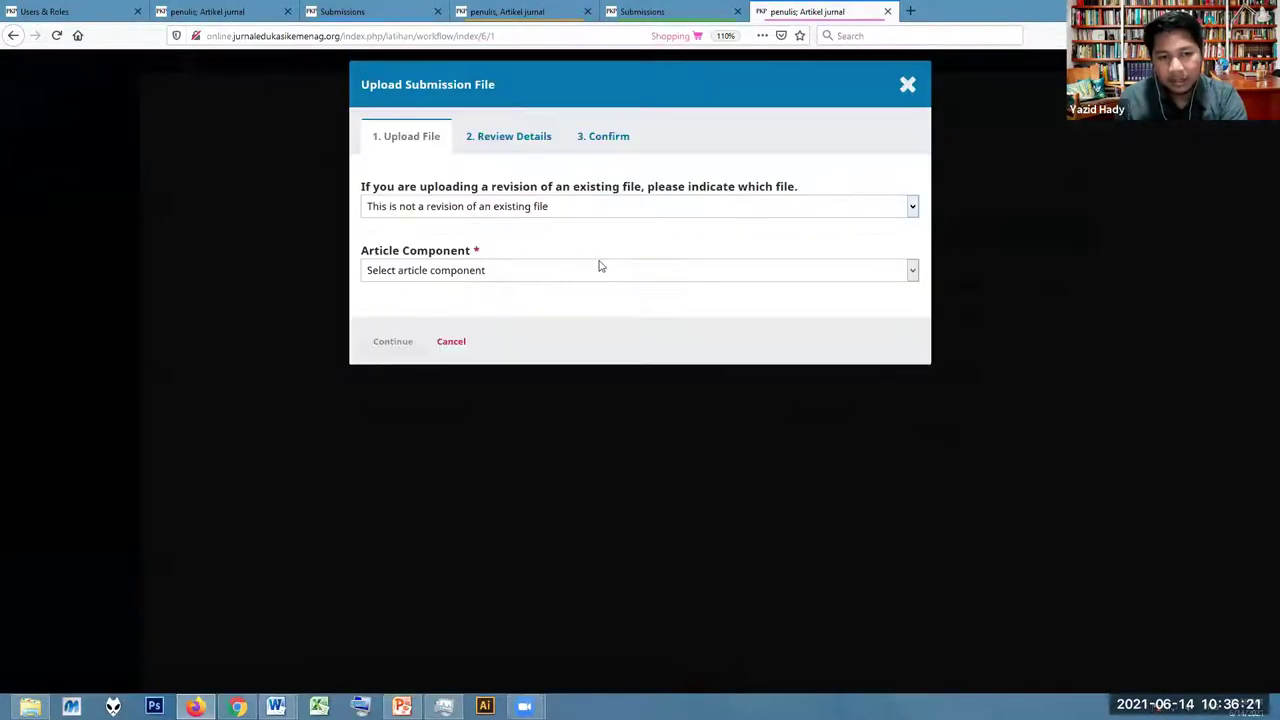
left_click(560, 276)
left_click(390, 313)
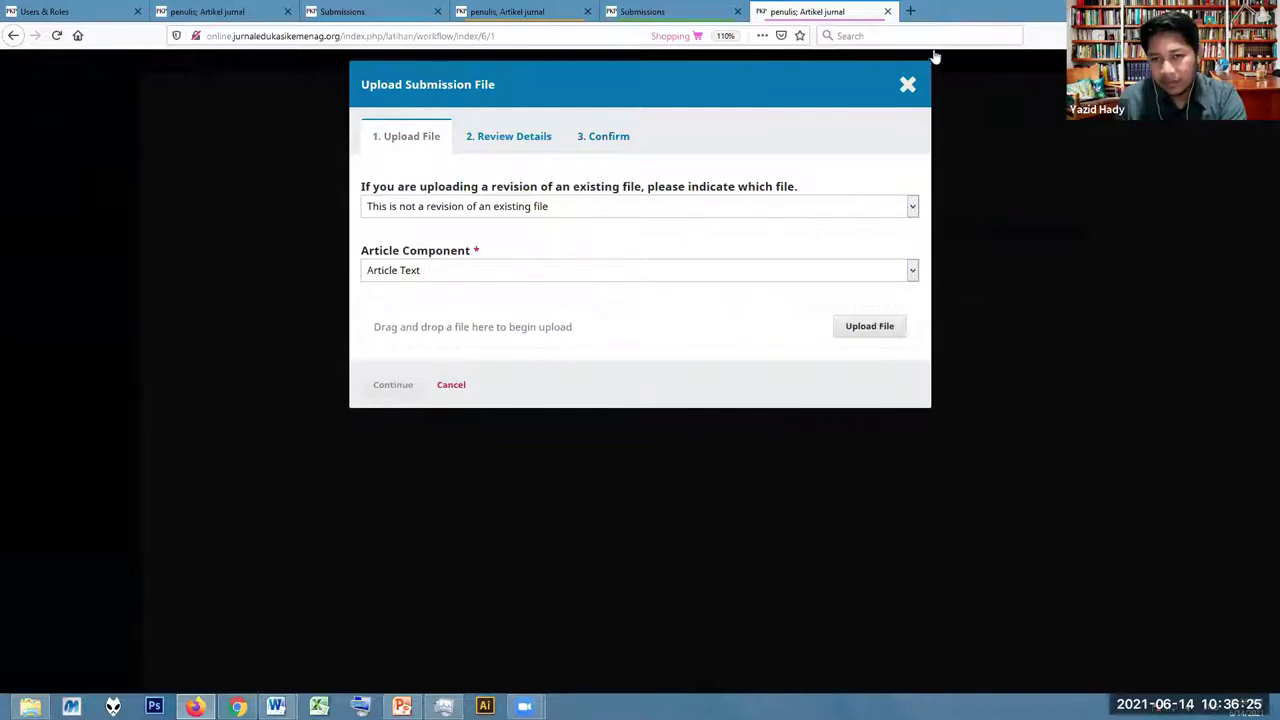
left_click(907, 84)
left_click(704, 312)
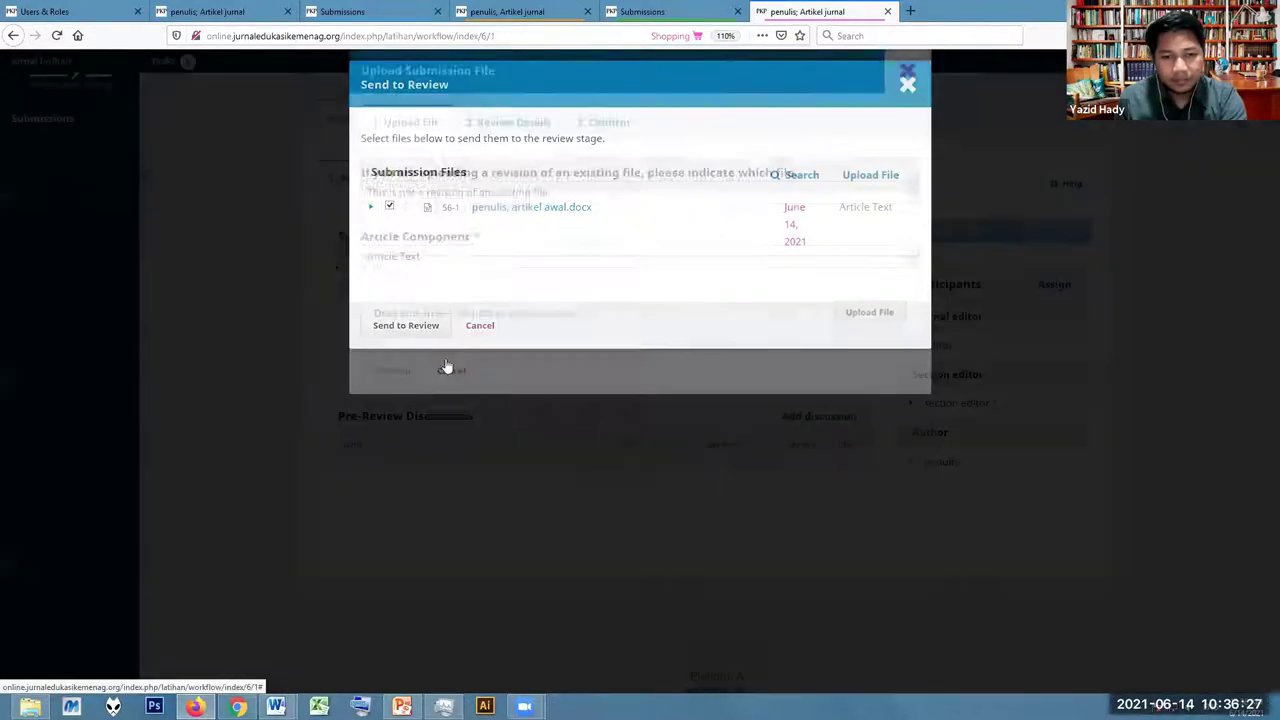
Send penulis, artikel awal.docx to the review stage and look over the Round 1 review page
left_click(405, 326)
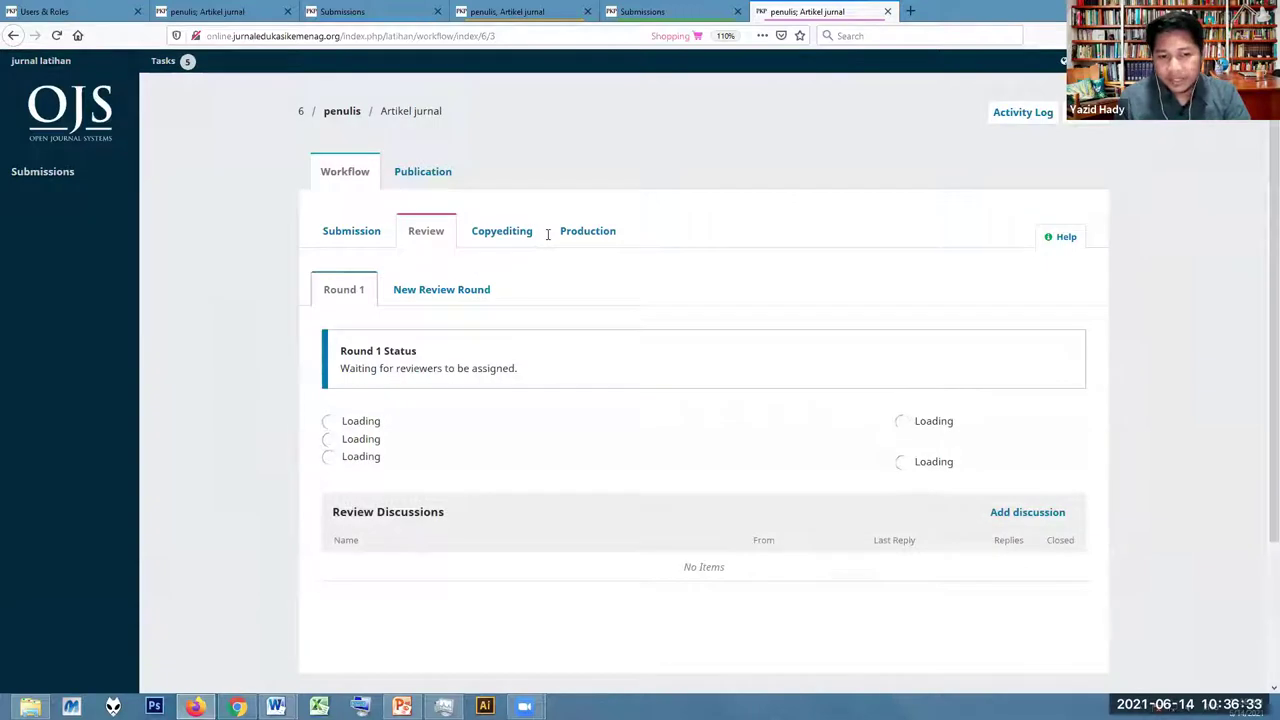
scroll(330, 340, "down", 3)
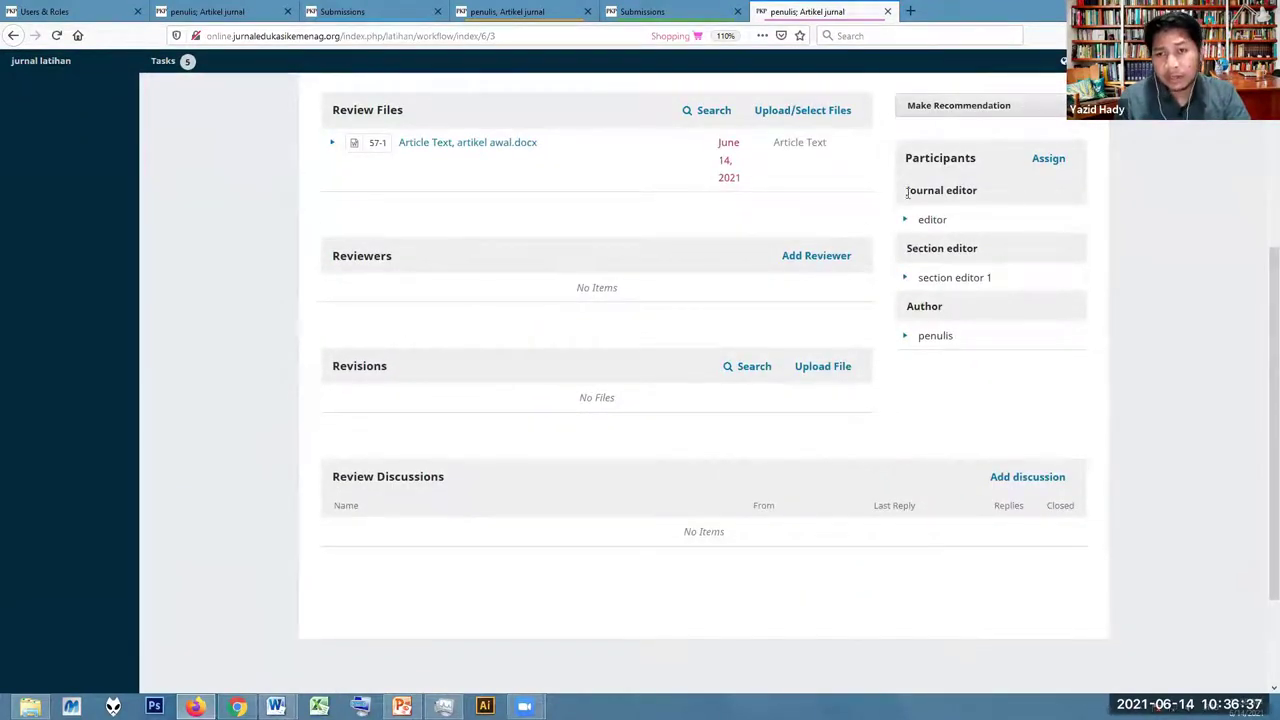
scroll(826, 209, "up", 3)
scroll(814, 237, "down", 2)
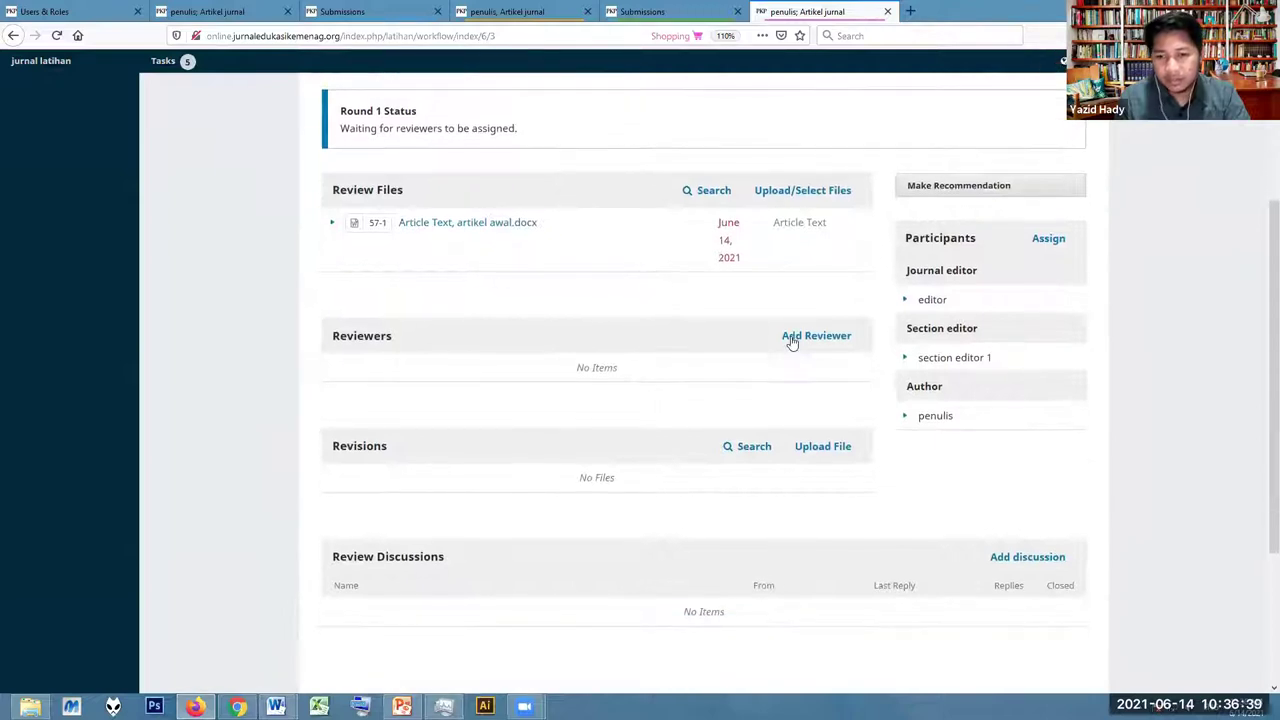
Open the Add Reviewer dialog for the submission and choose the account named Reviewer as the reviewer
left_click(790, 337)
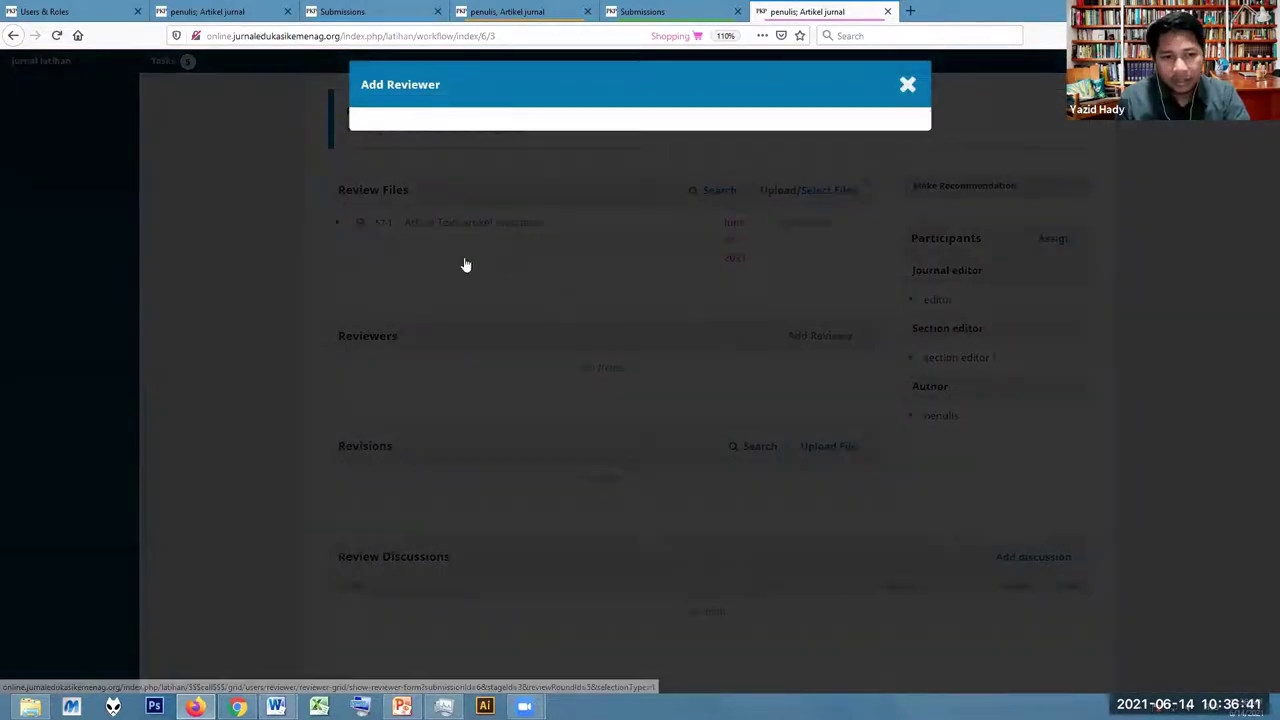
left_click(737, 132)
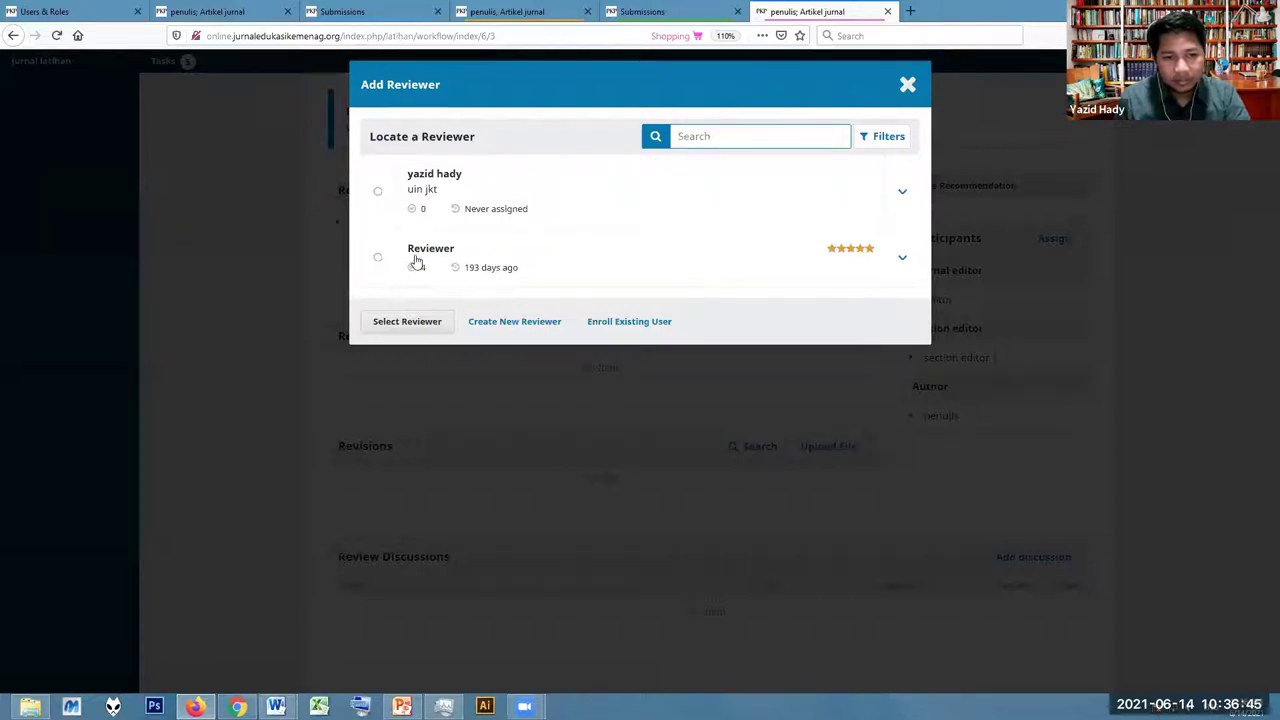
left_click(417, 261)
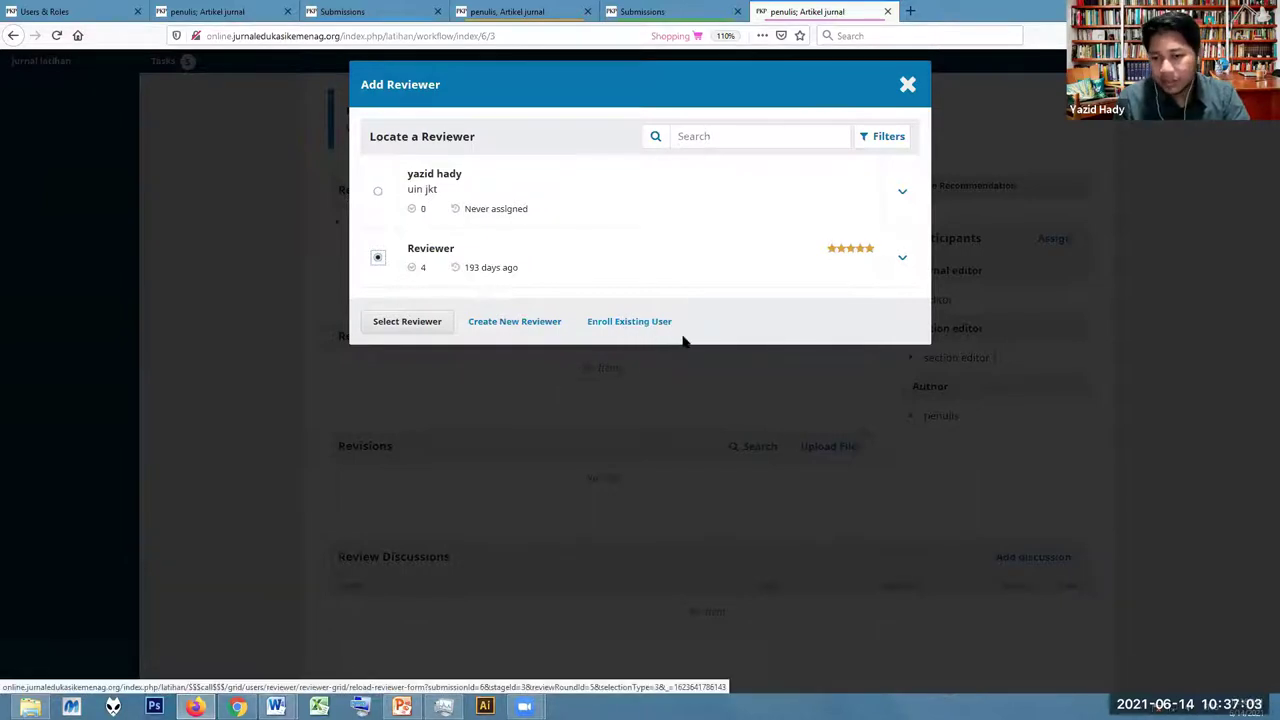
left_click(421, 322)
Look over the invitation email to the reviewer, the response and review due dates, and the review type options
scroll(368, 357, "down", 3)
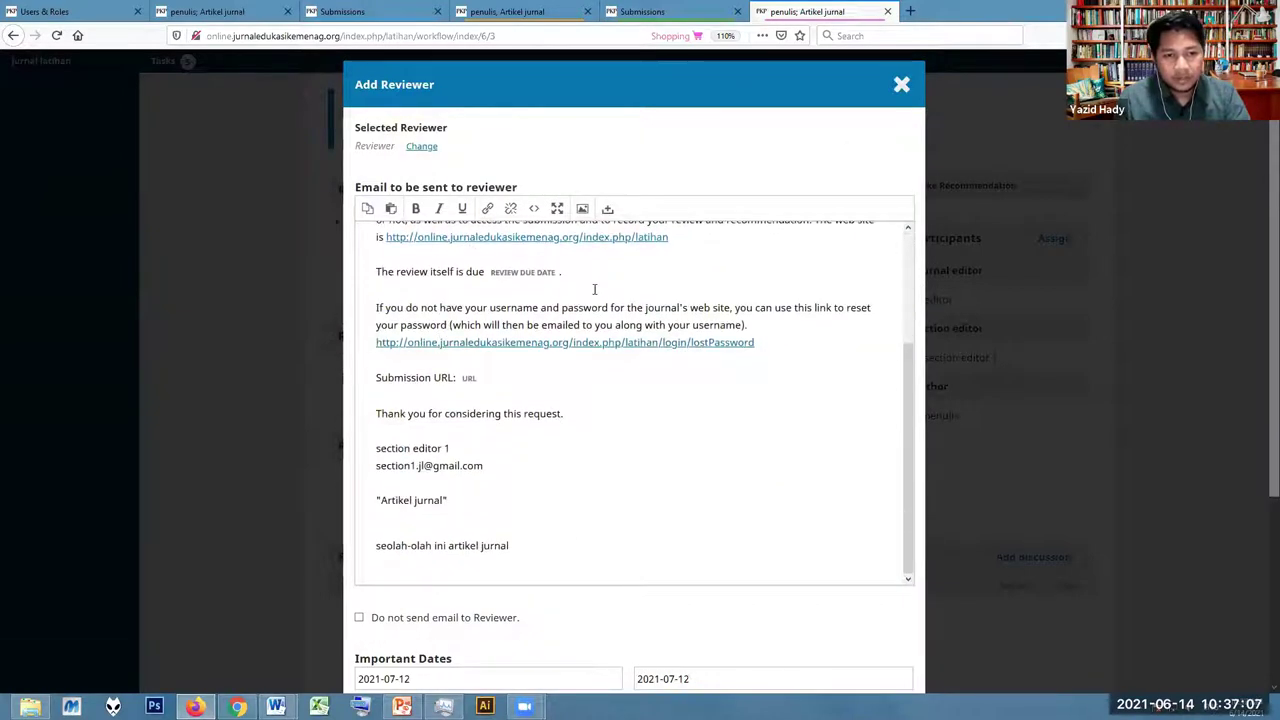
scroll(594, 289, "down", 2)
scroll(580, 318, "up", 6)
scroll(575, 313, "down", 1)
scroll(551, 313, "up", 2)
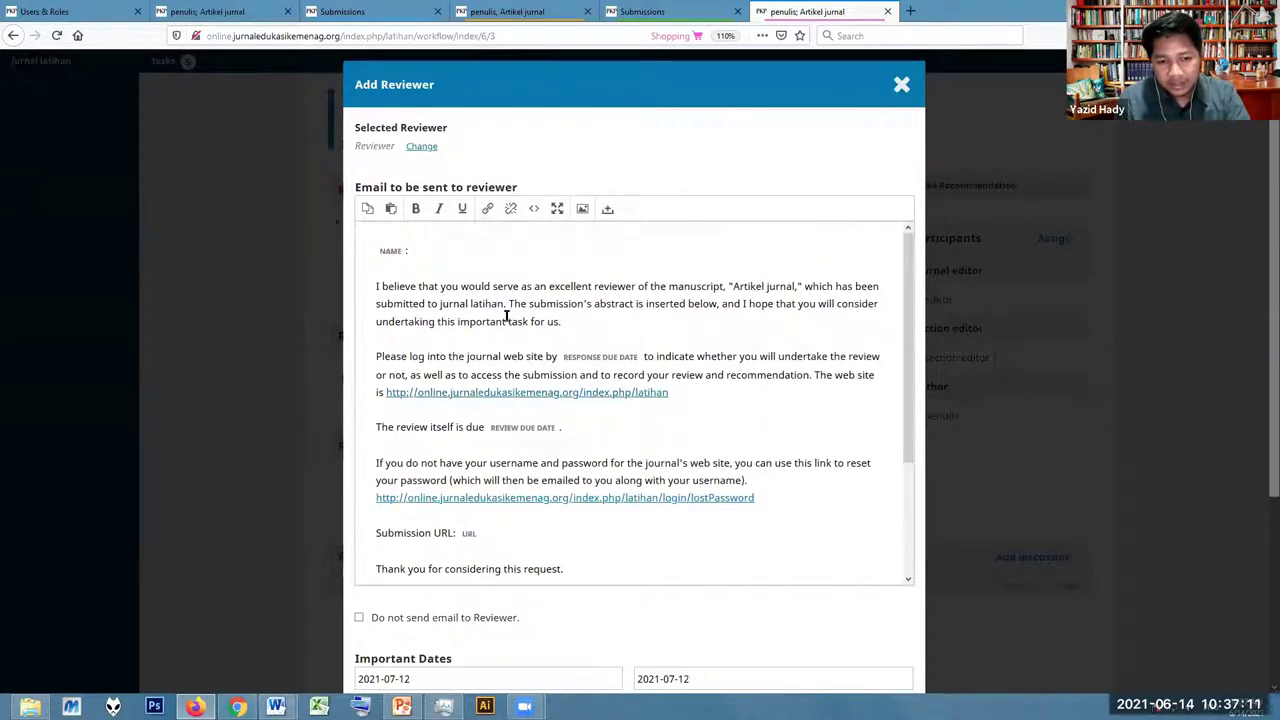
scroll(480, 322, "down", 3)
scroll(295, 336, "down", 4)
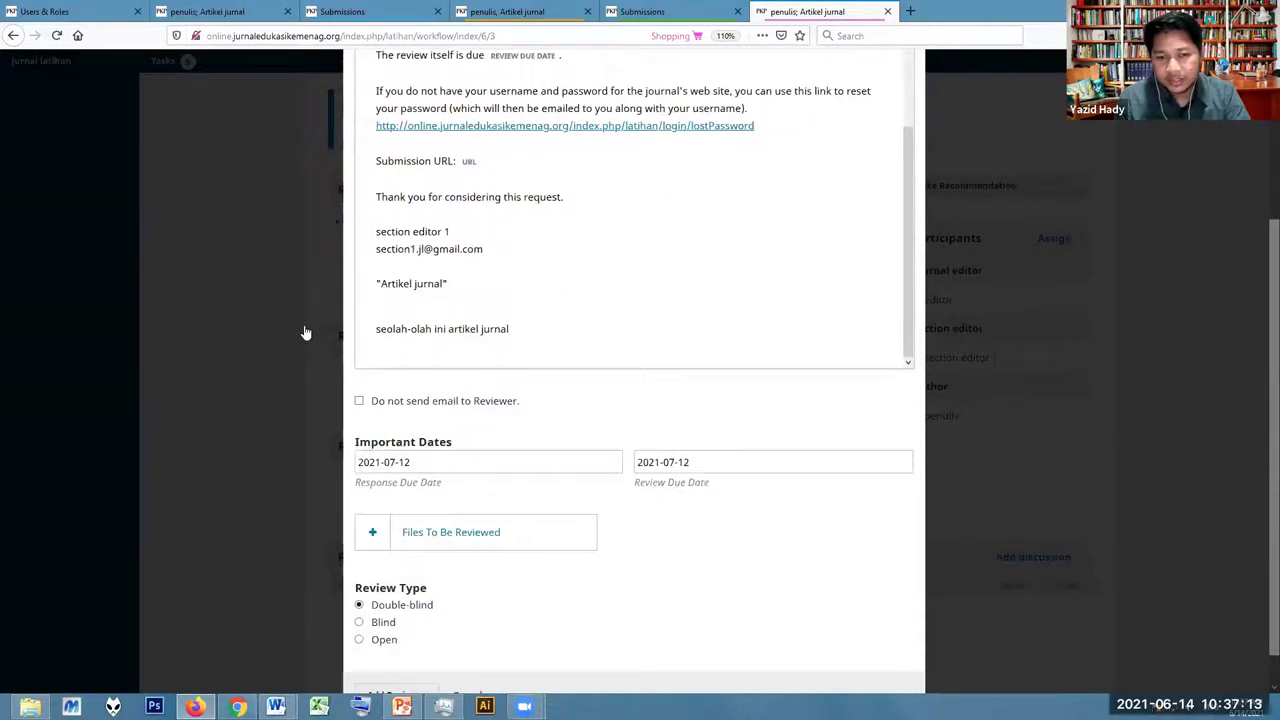
scroll(350, 355, "down", 1)
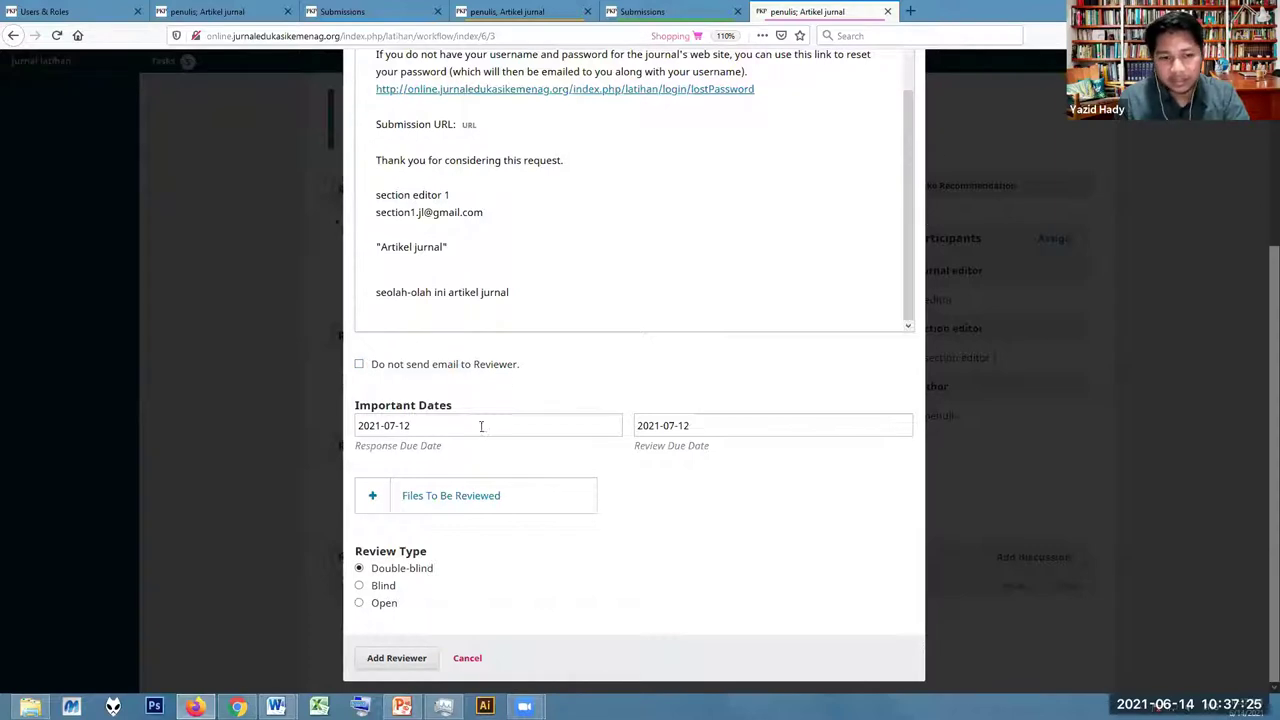
Check that artikel awal.docx is included in the files for review, set the review type to Blind, and add the reviewer
left_click(371, 498)
scroll(620, 483, "down", 2)
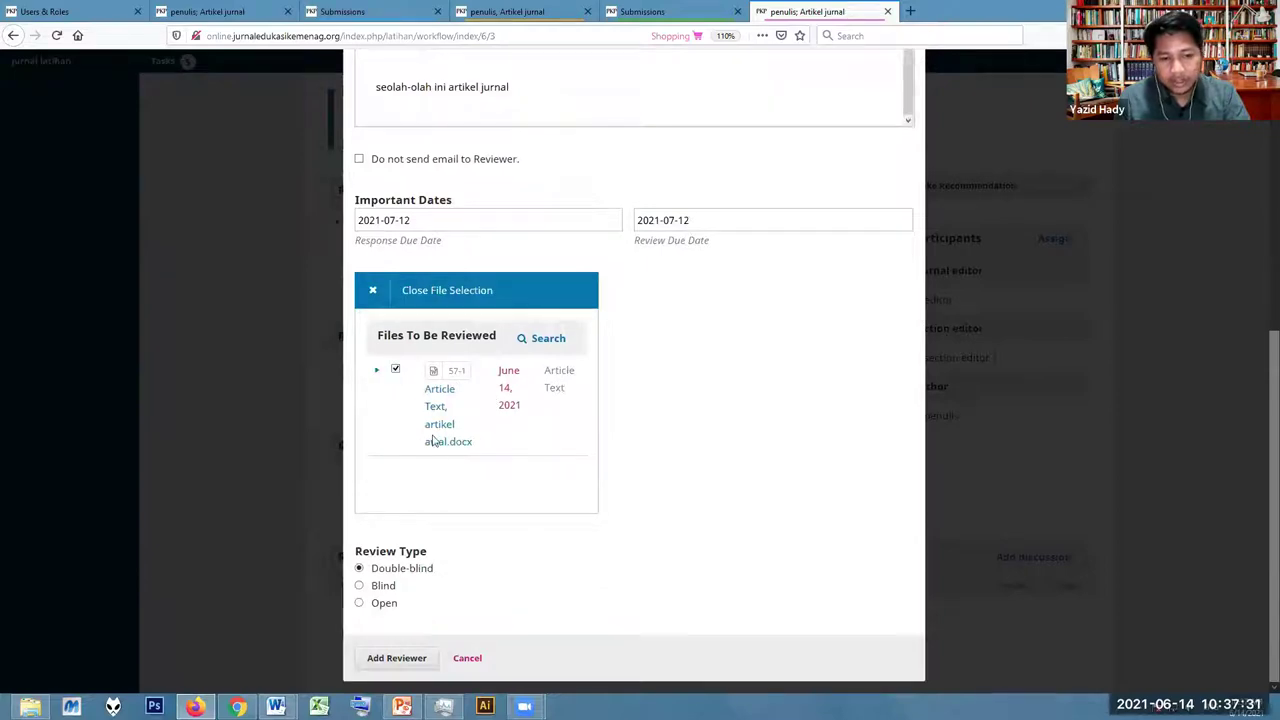
left_click(448, 585)
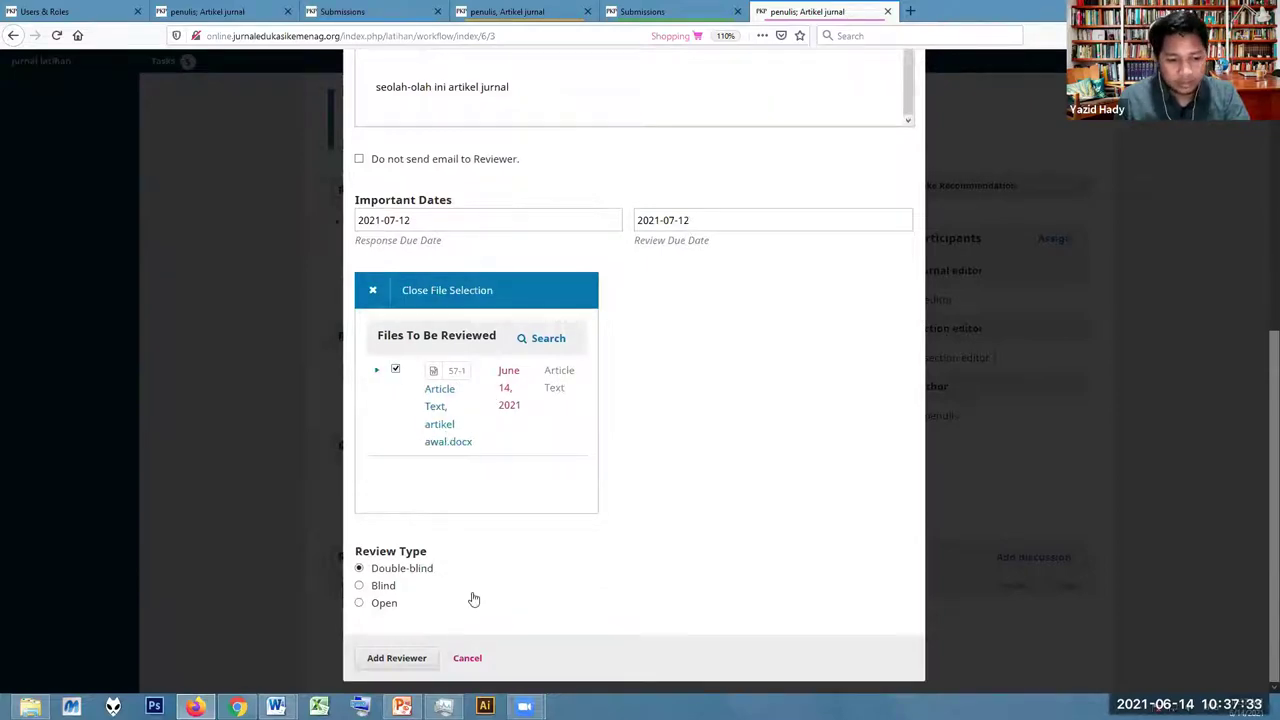
left_click(373, 290)
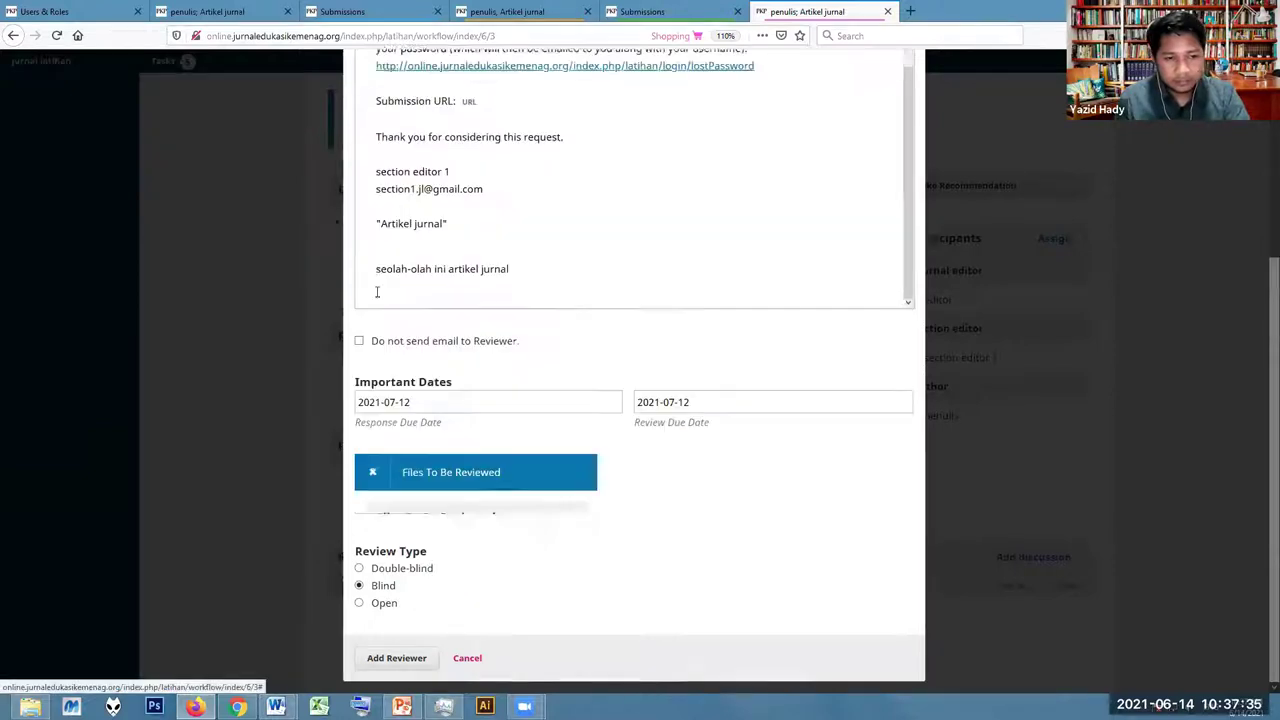
left_click(382, 659)
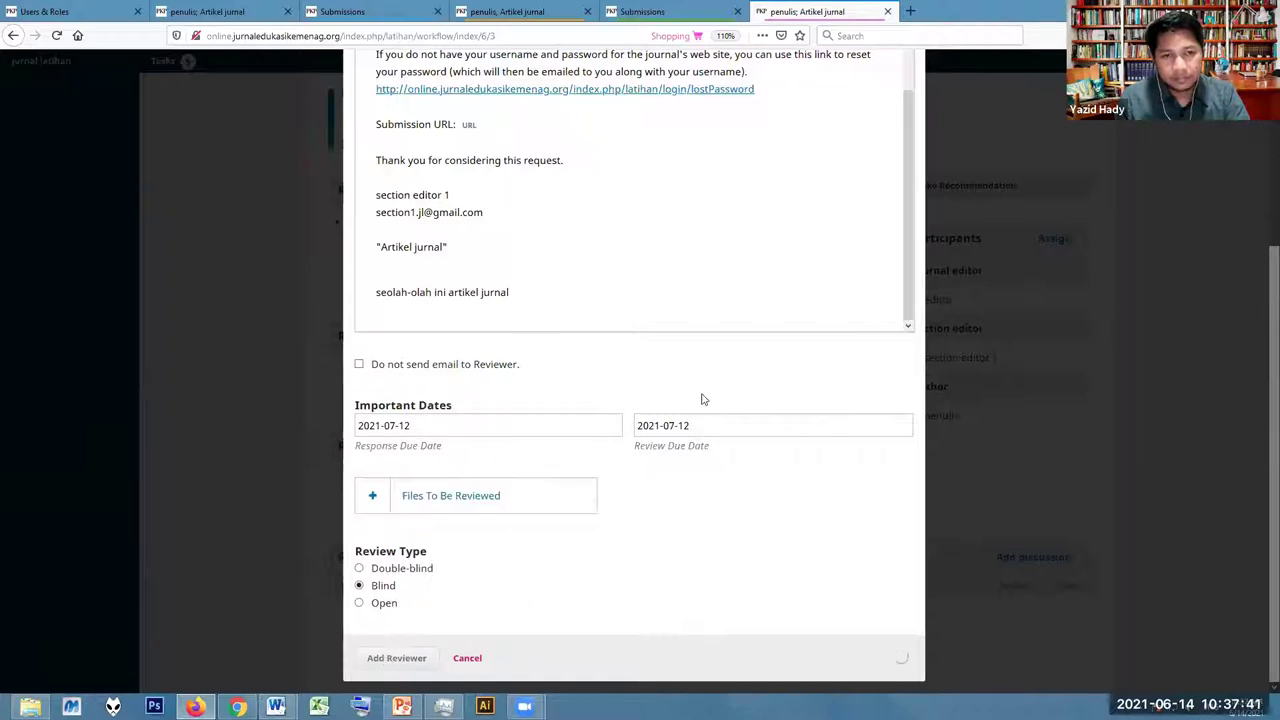
Expand the reviewer's entry on the Round 1 review page and examine its available actions and response due date
scroll(702, 394, "up", 2)
scroll(702, 394, "down", 2)
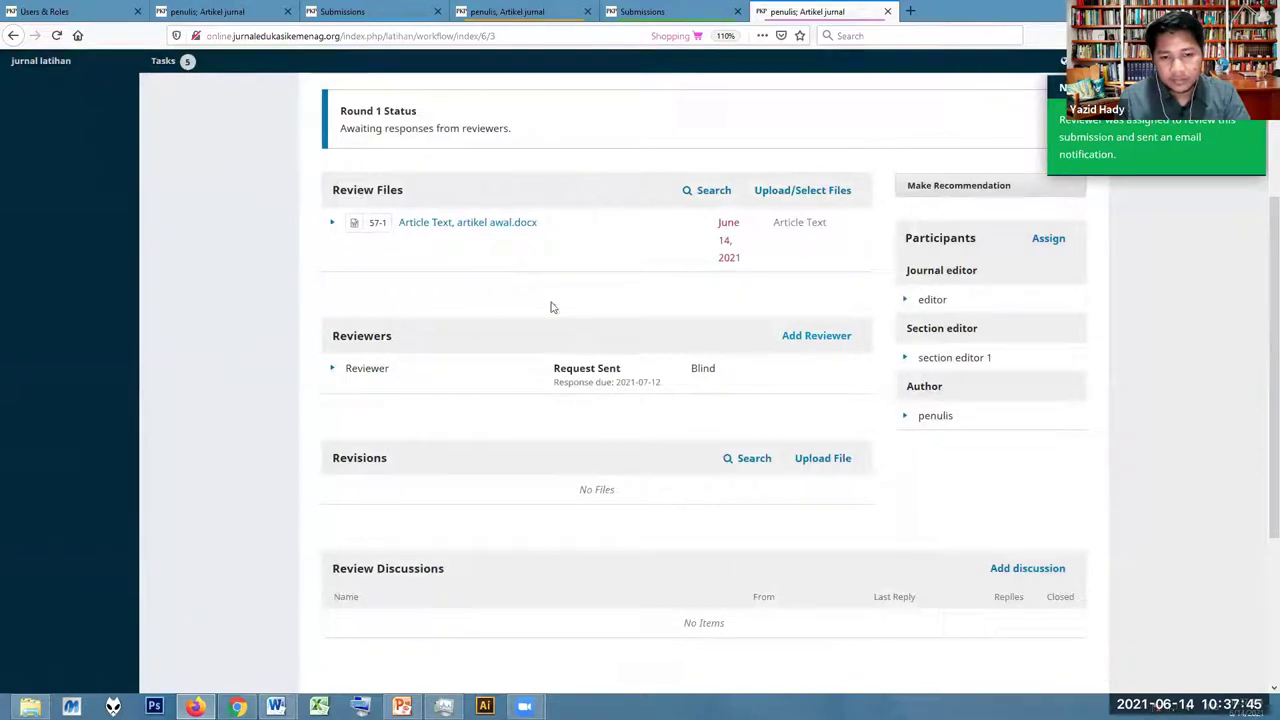
left_click(330, 371)
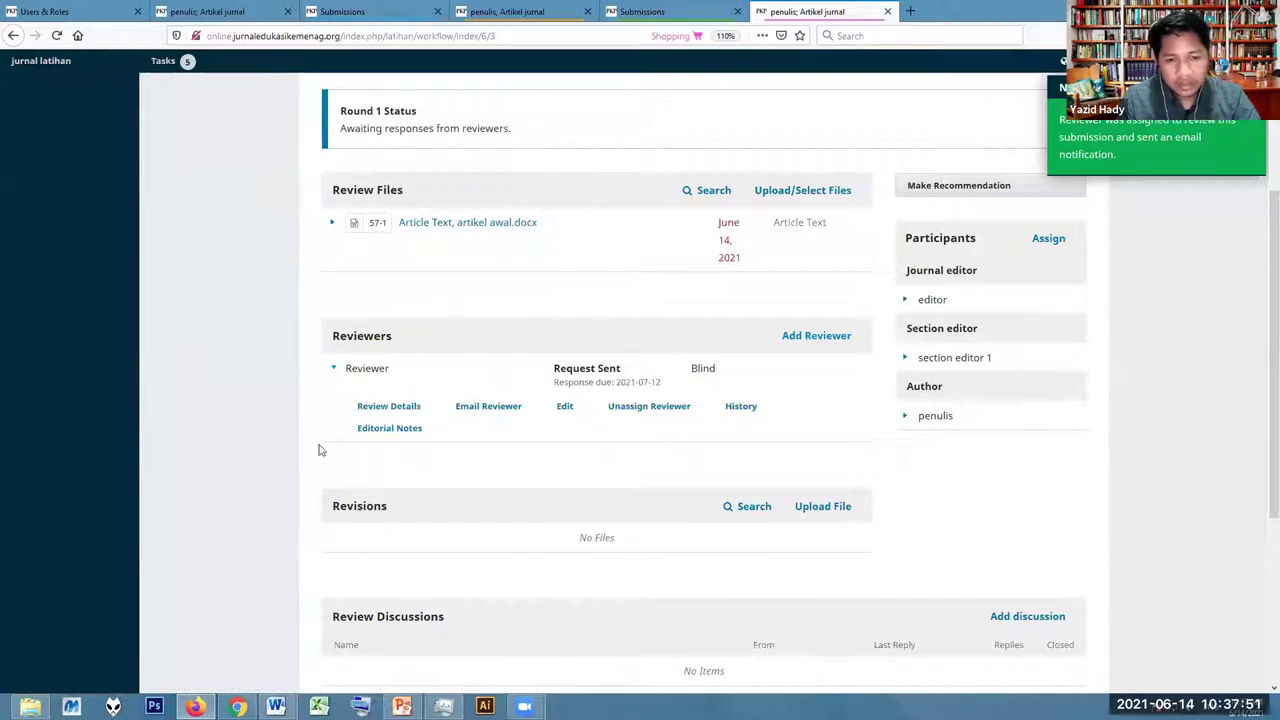
left_click_drag(565, 382, 660, 377)
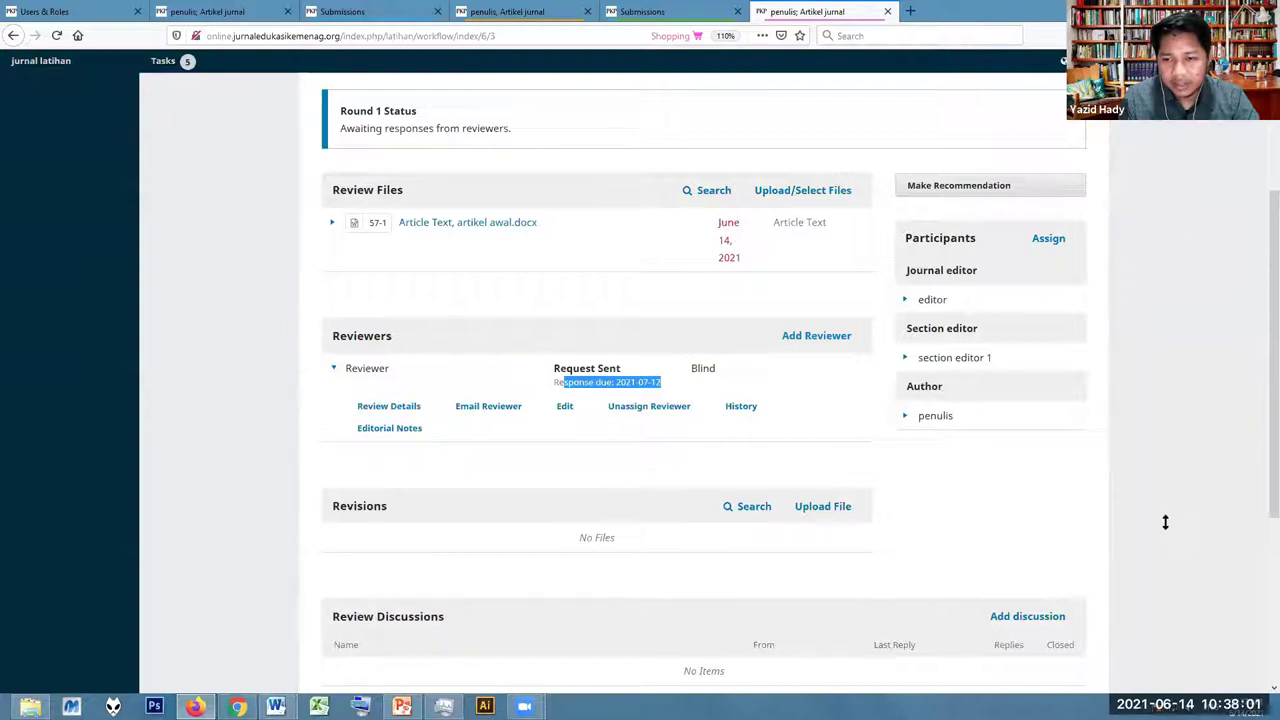
Switch to the reviewer account's Submissions page, refresh it, and open the review assignment for "Artikel jurnal"
left_click(553, 8)
left_click(372, 9)
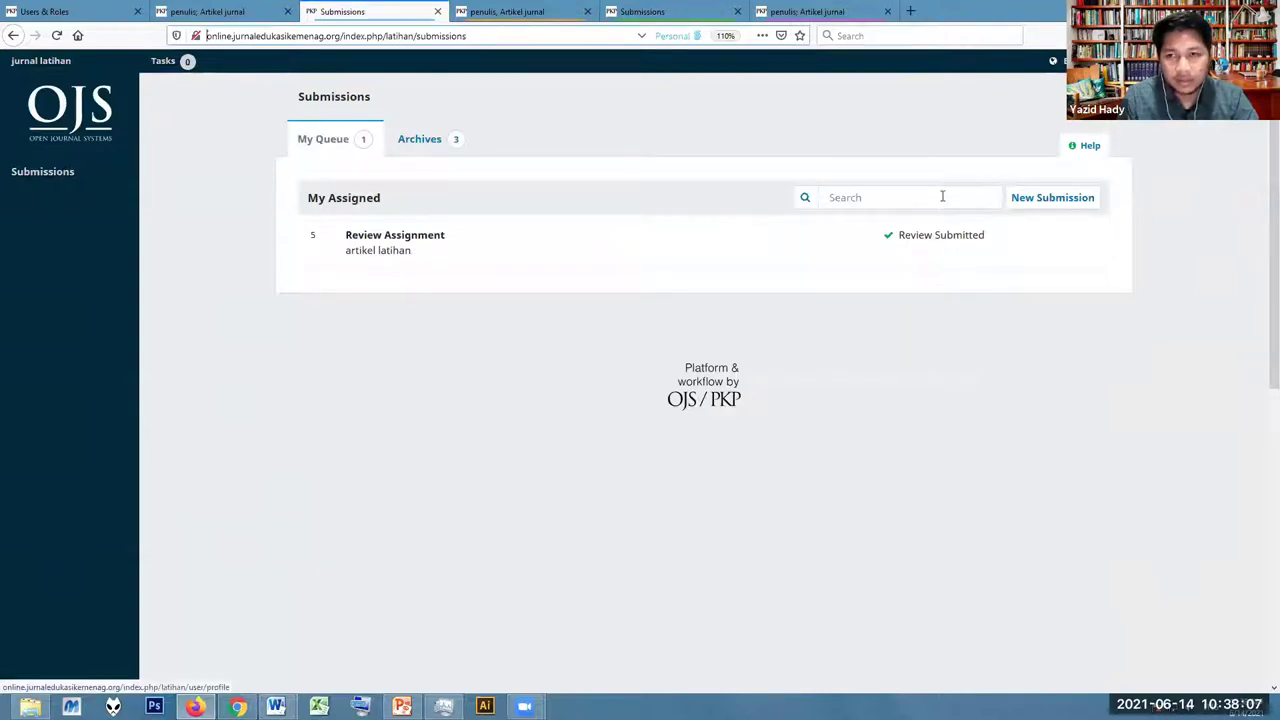
left_click(56, 36)
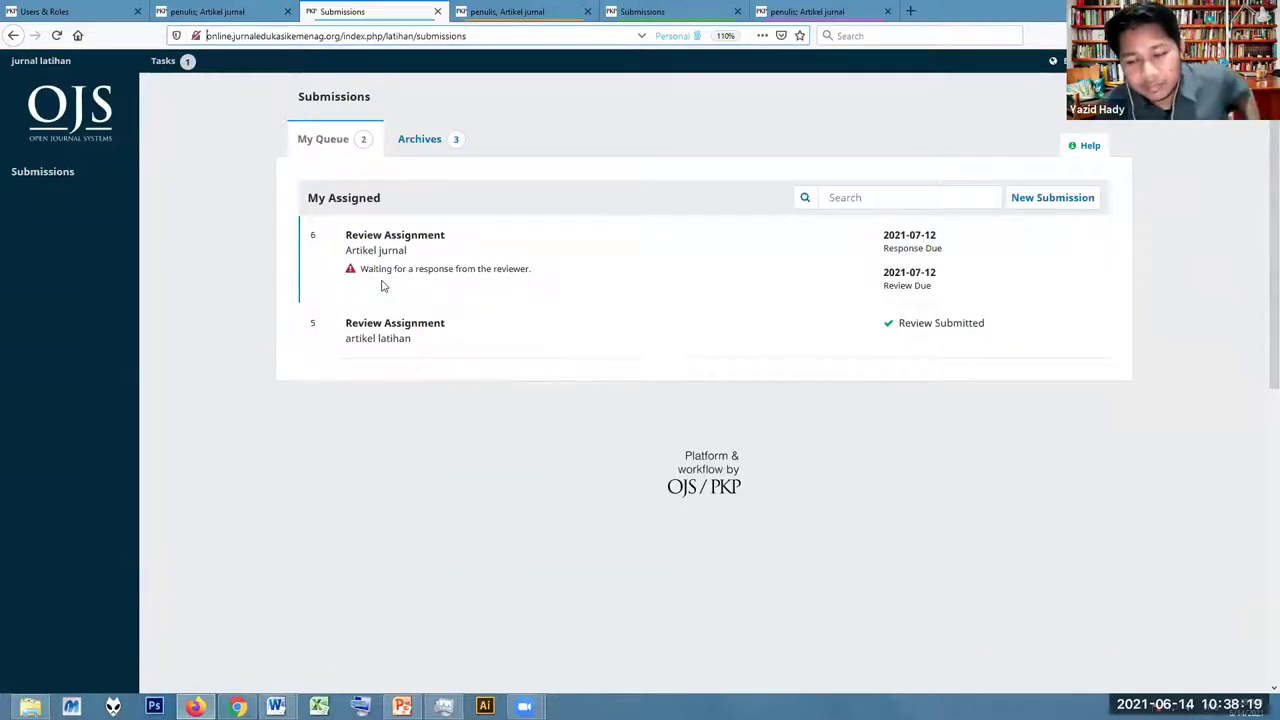
left_click(476, 275)
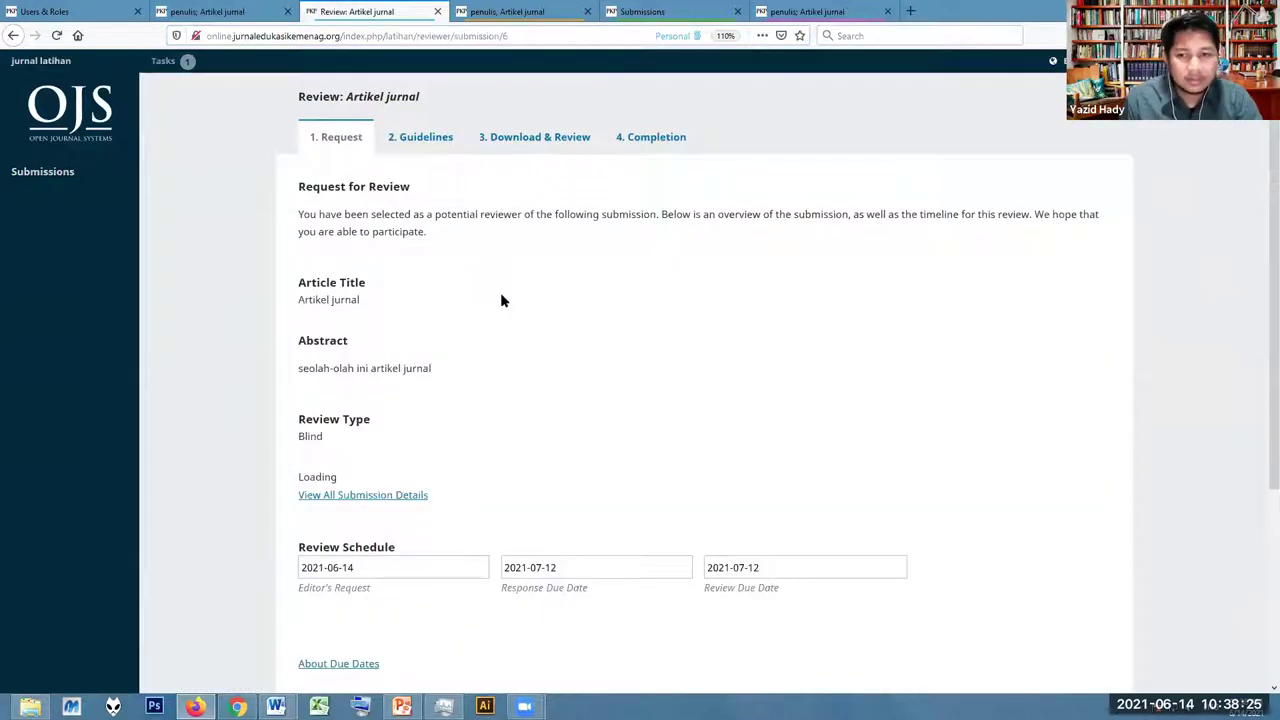
Agree to the privacy statement, accept the review request for "Artikel jurnal", and continue past the guidelines to step 3, Download & Review
scroll(423, 264, "down", 3)
scroll(424, 264, "up", 1)
scroll(571, 306, "up", 2)
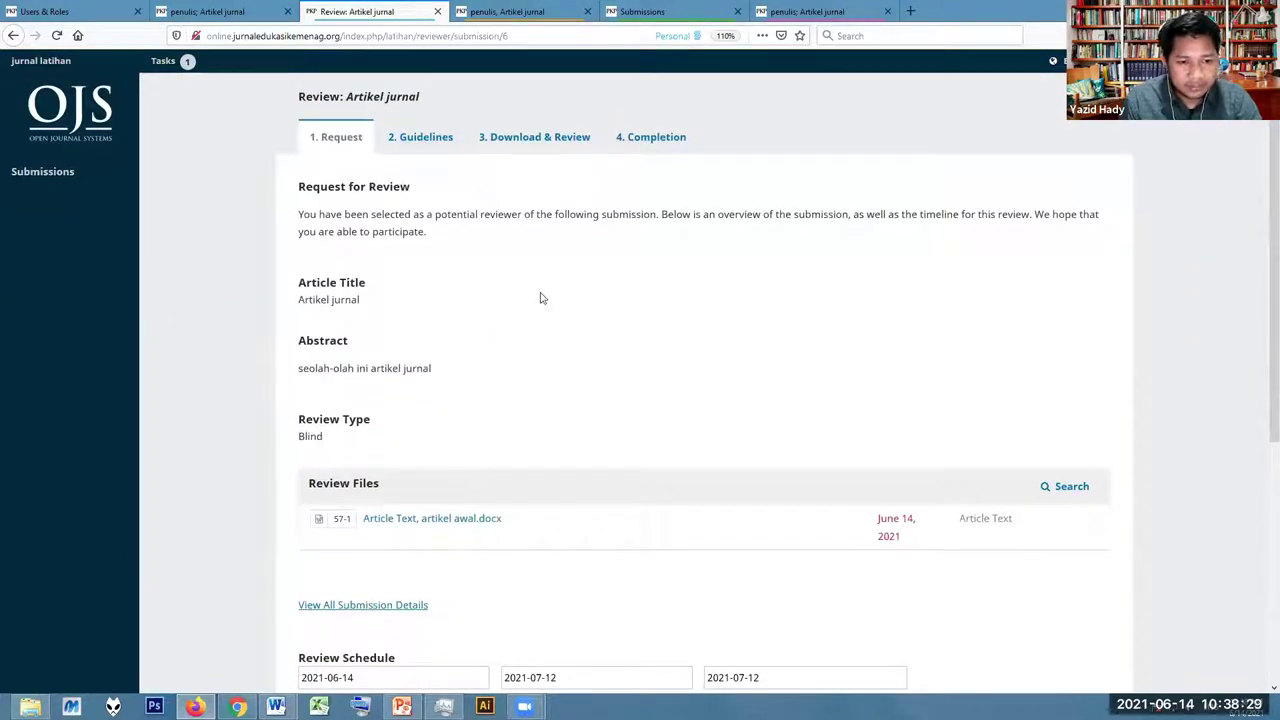
scroll(527, 258, "down", 5)
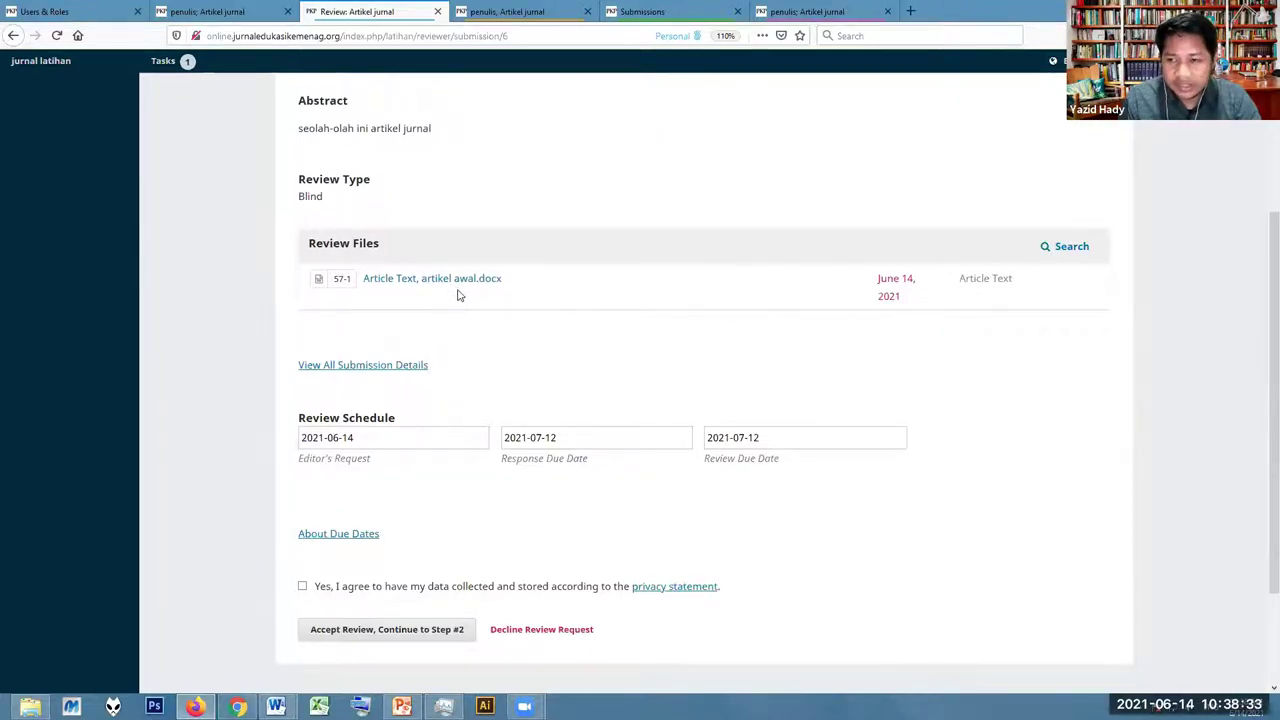
scroll(459, 295, "up", 5)
scroll(459, 295, "down", 3)
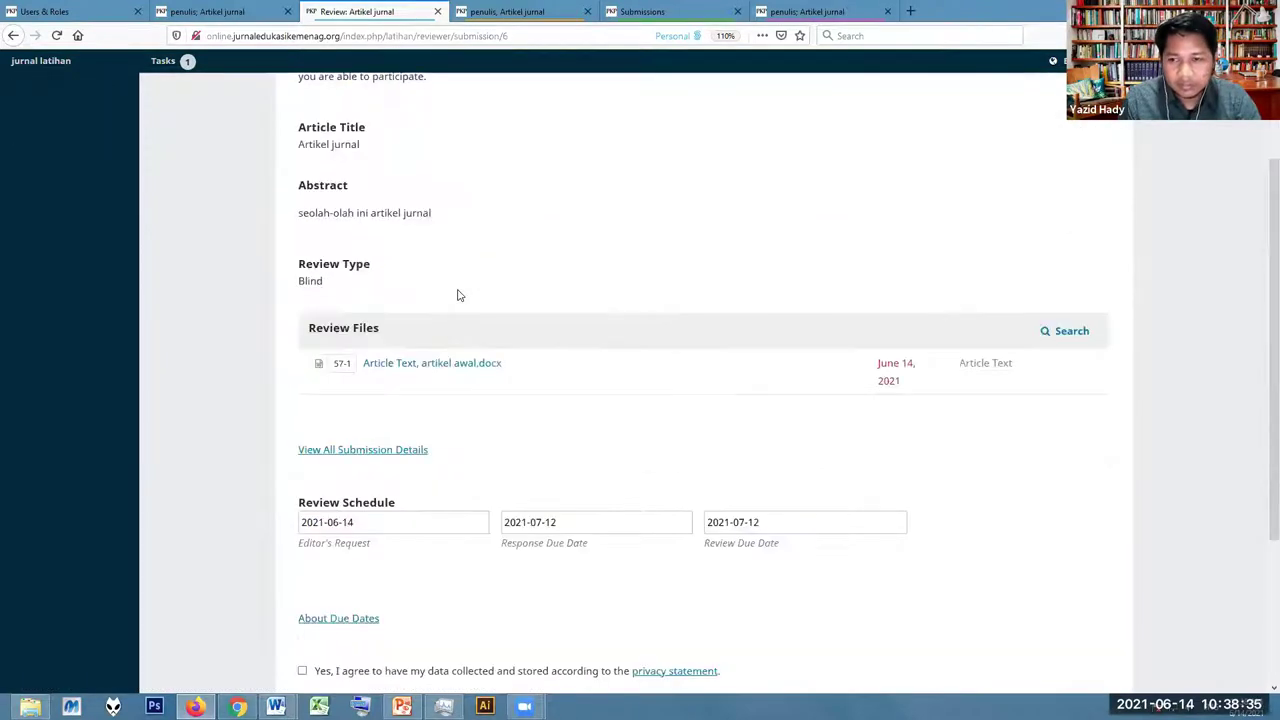
scroll(459, 295, "down", 5)
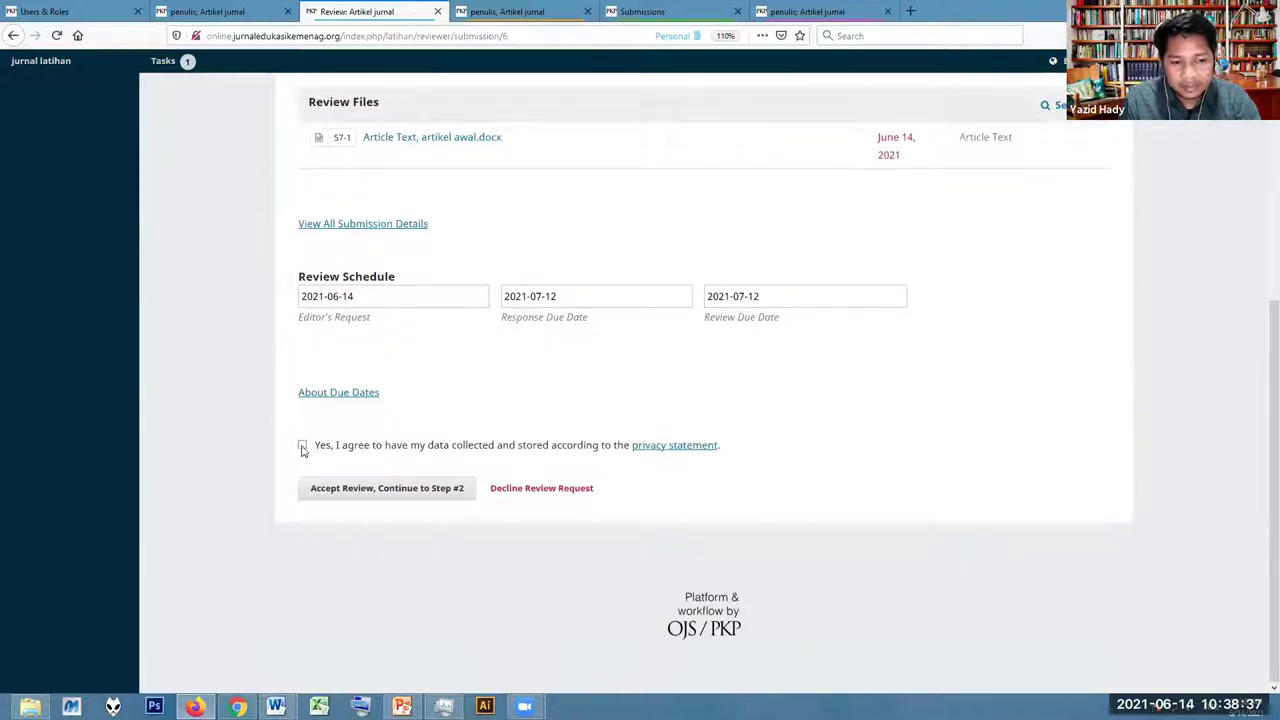
left_click(343, 488)
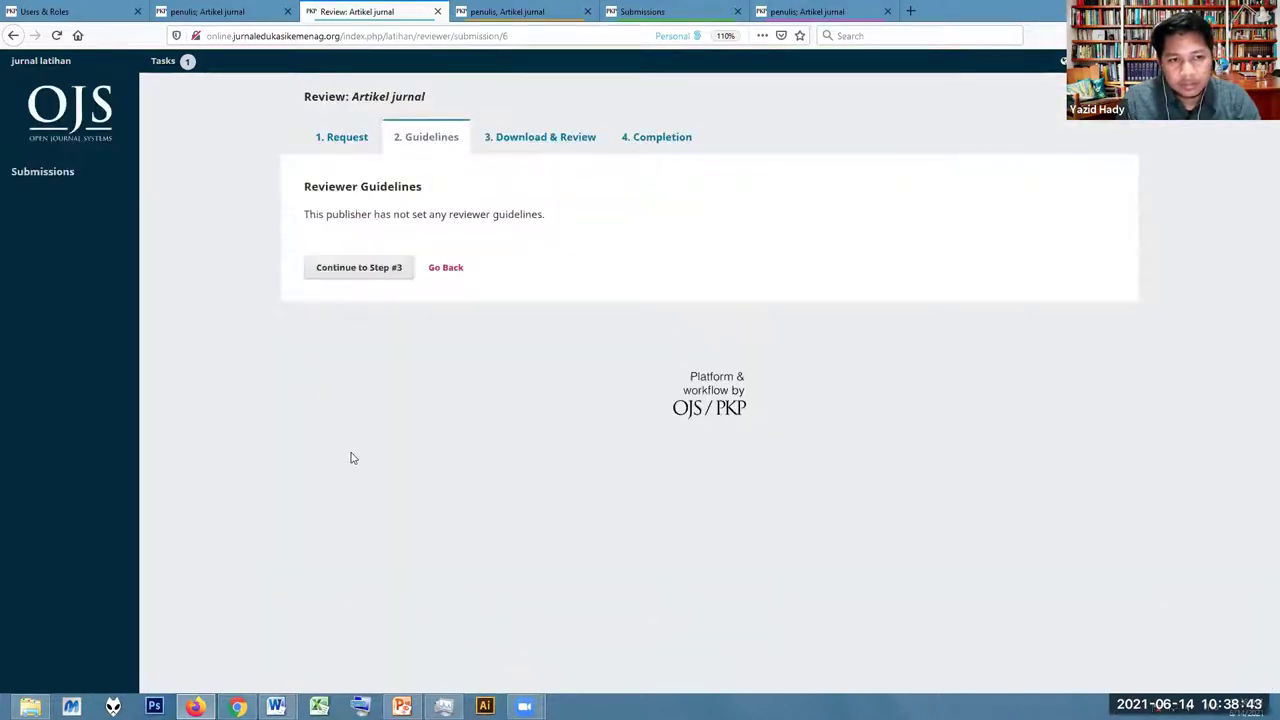
left_click(387, 270)
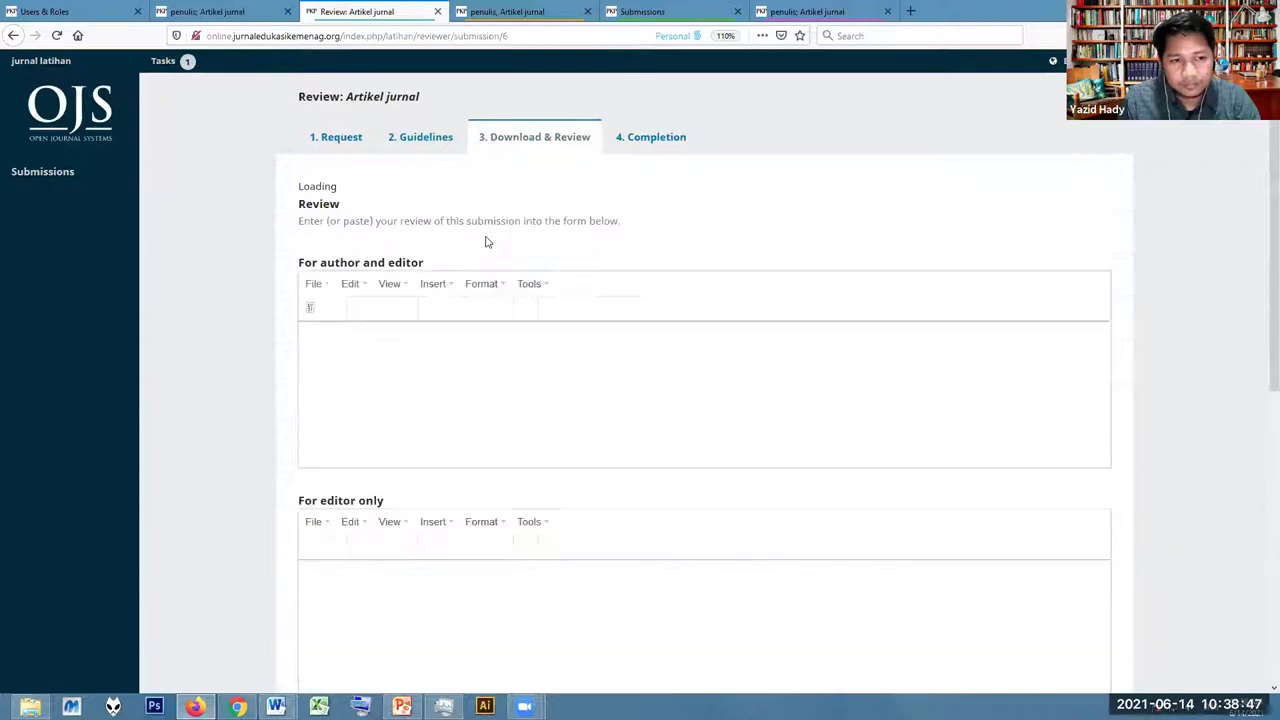
Look over the review form's comment fields for author and editor, the editor-only field, and the reviewer file upload section
scroll(503, 306, "down", 3)
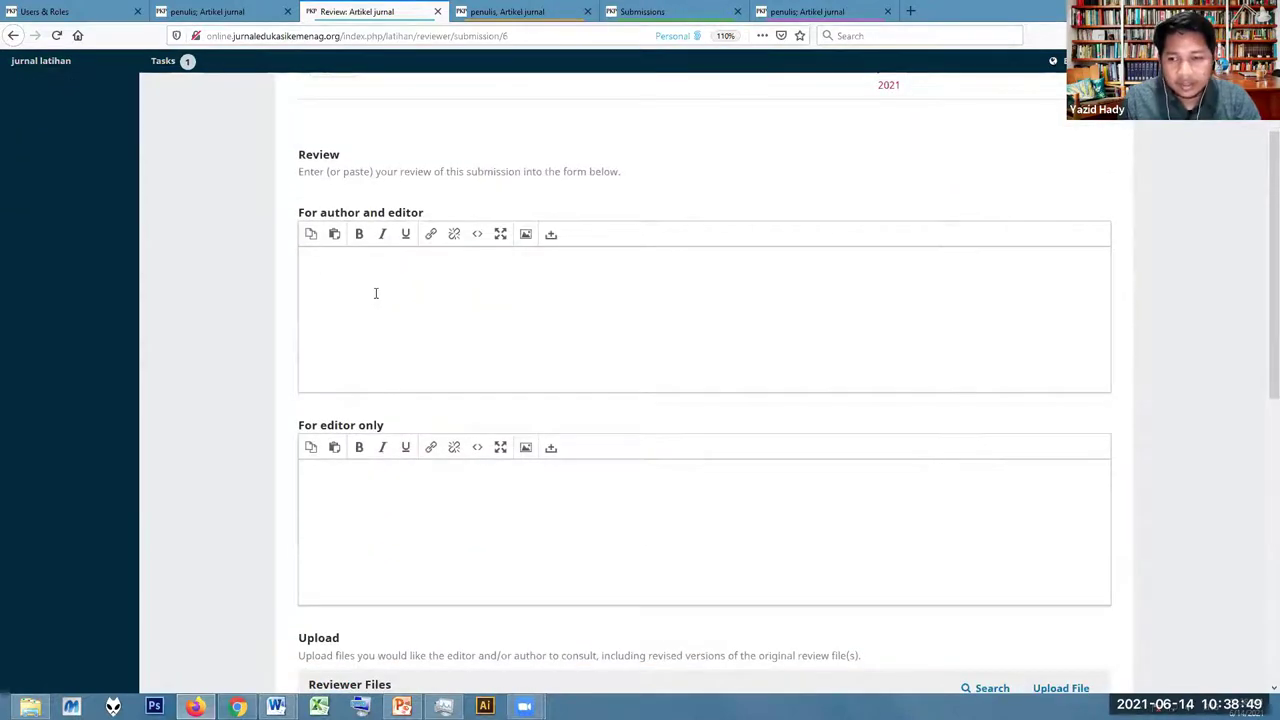
left_click(360, 260)
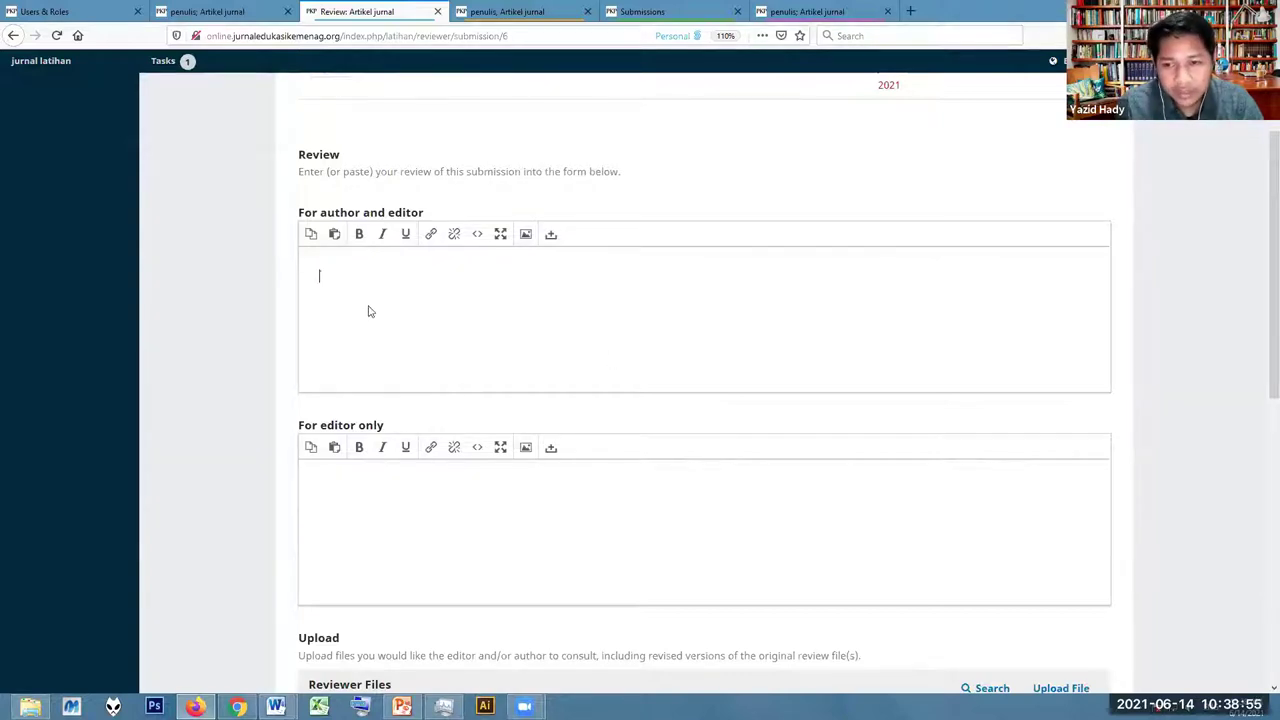
scroll(604, 332, "down", 3)
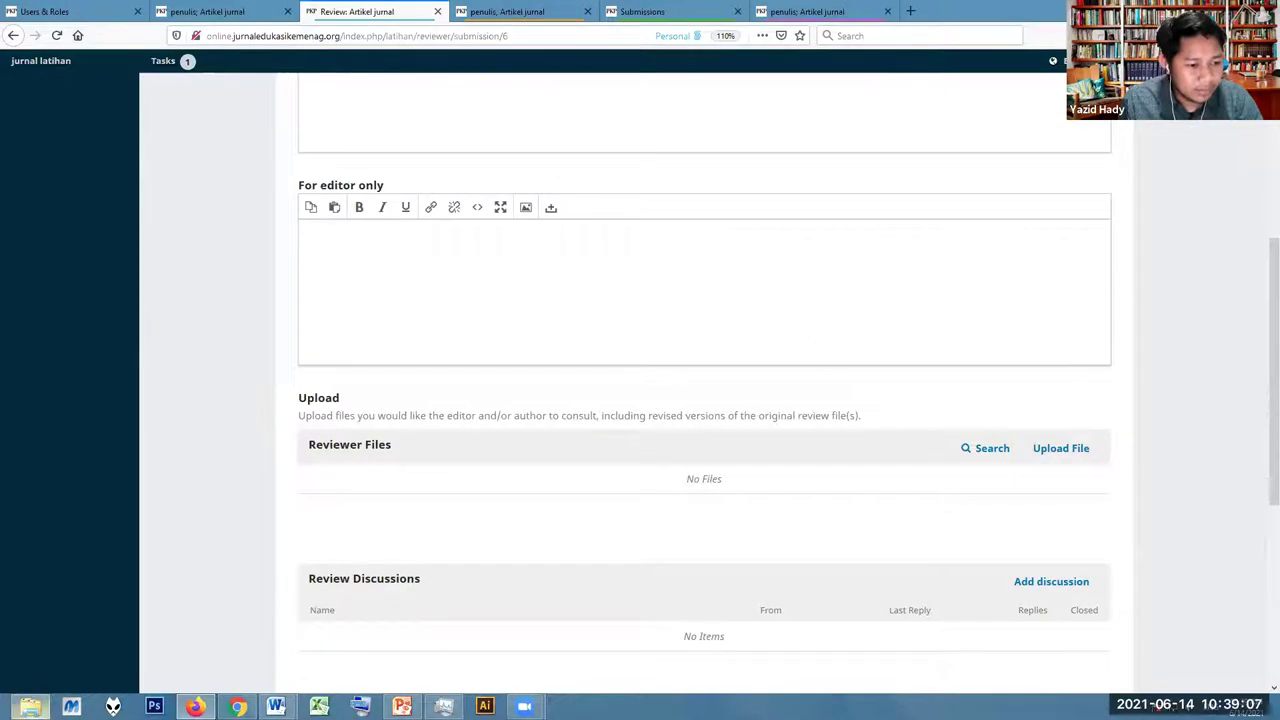
Switch to File Explorer and open the "folder contoh" folder inside MATERI JOURNAL (in)
left_click(30, 706)
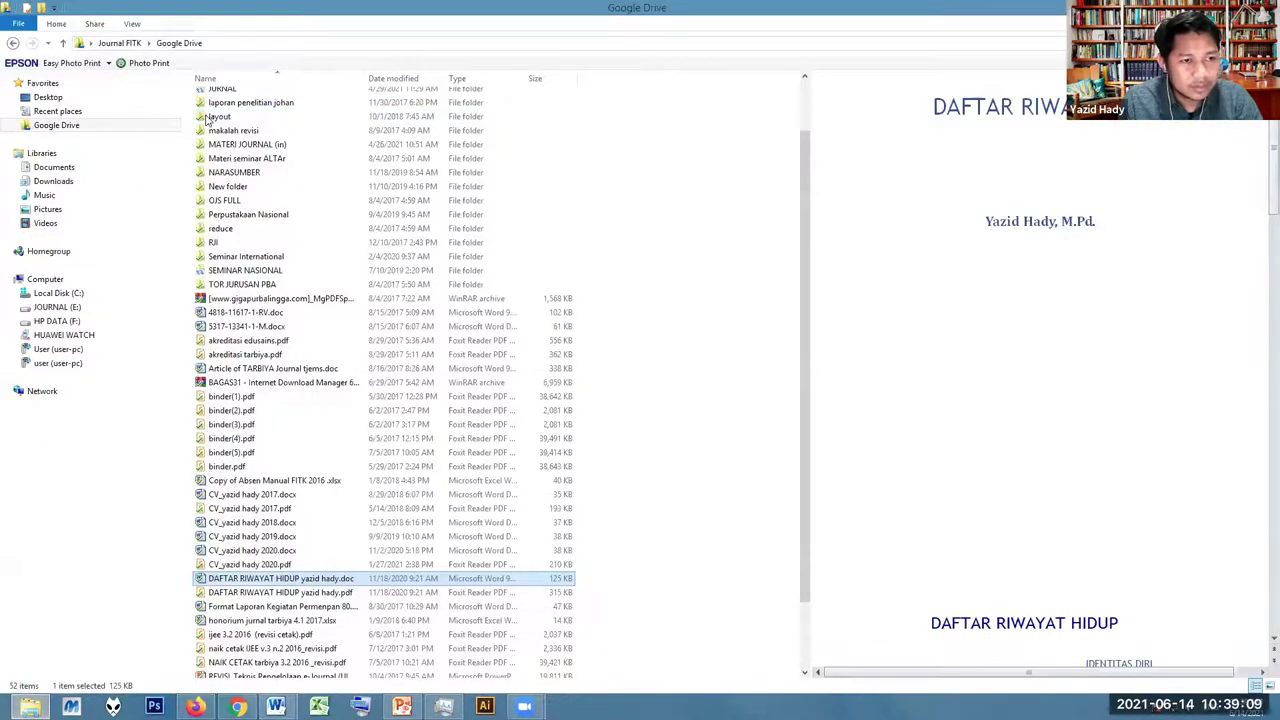
double_click(300, 148)
double_click(280, 100)
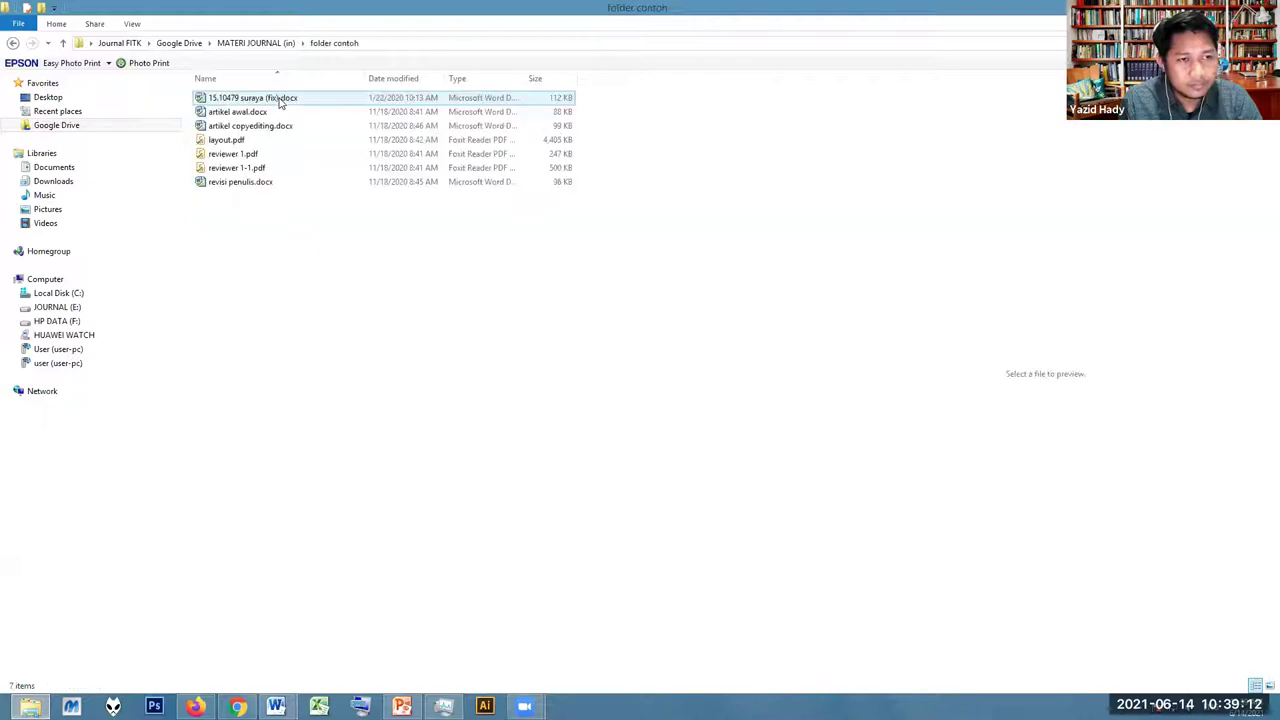
Preview reviewer 1.pdf at a larger size and read through its manuscript evaluation sheet and reviewer comments
left_click(248, 154)
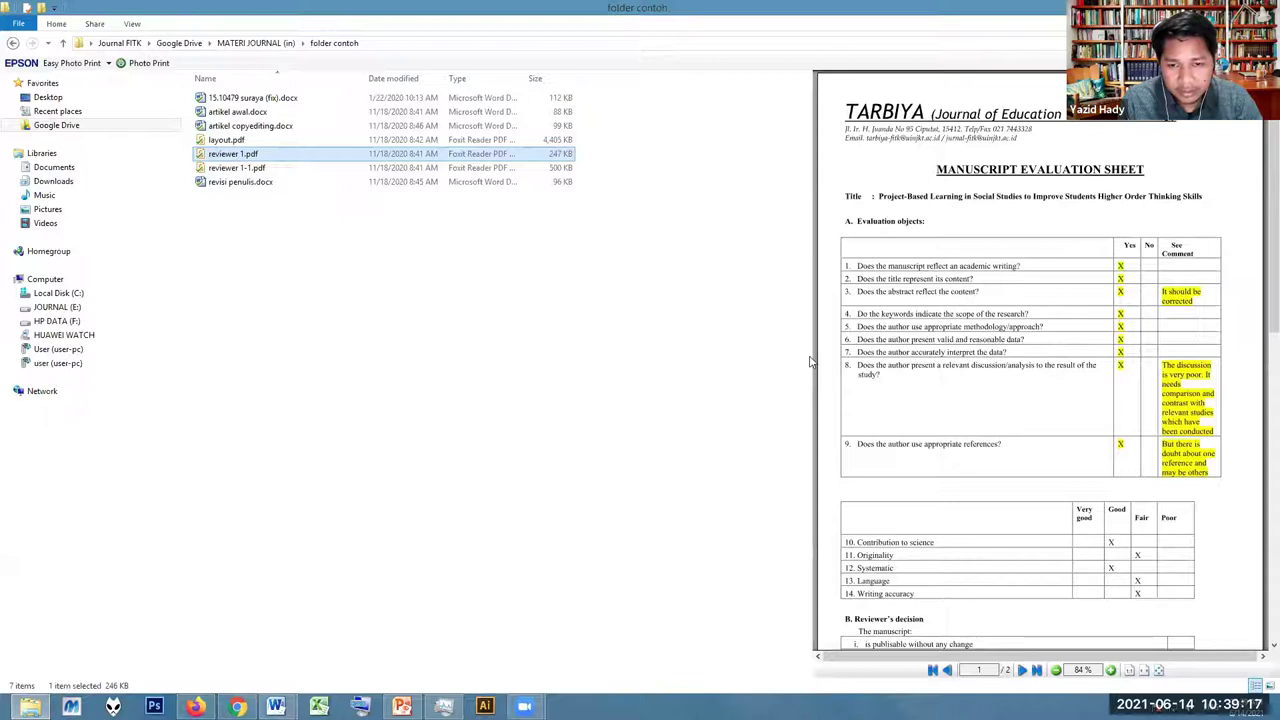
left_click_drag(810, 355, 760, 354)
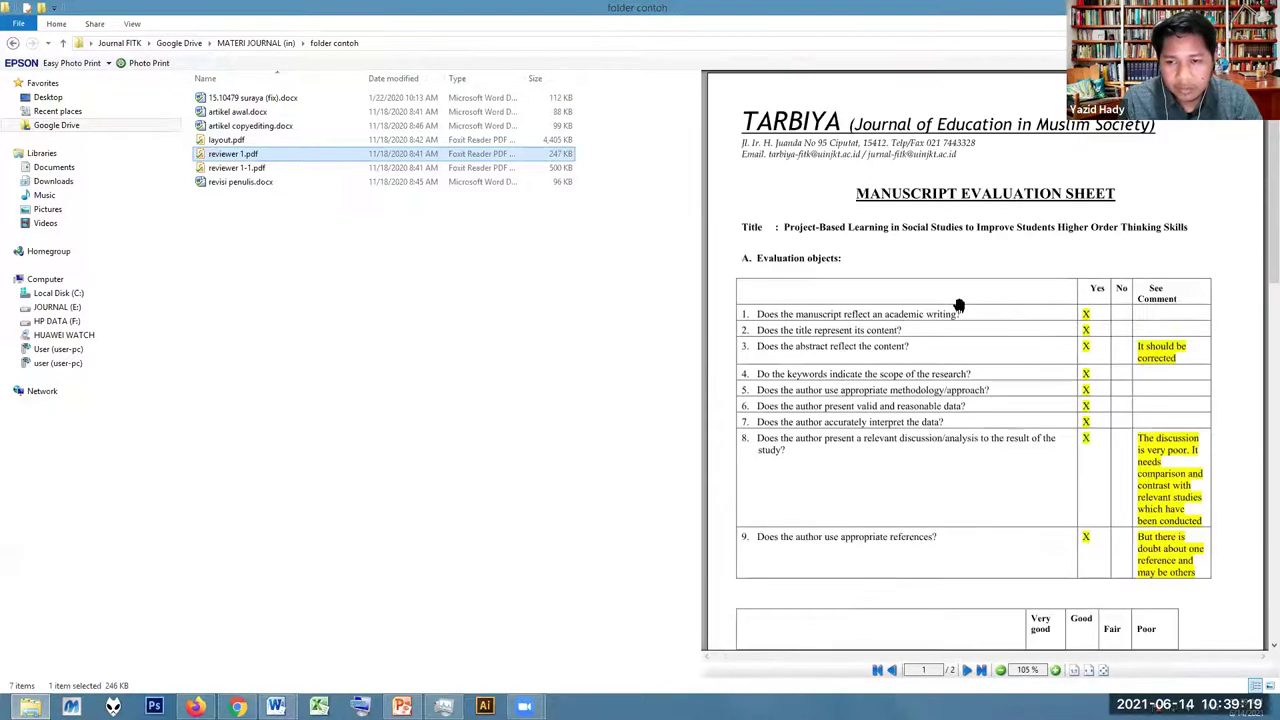
scroll(958, 305, "down", 5)
scroll(958, 305, "up", 3)
scroll(958, 305, "down", 5)
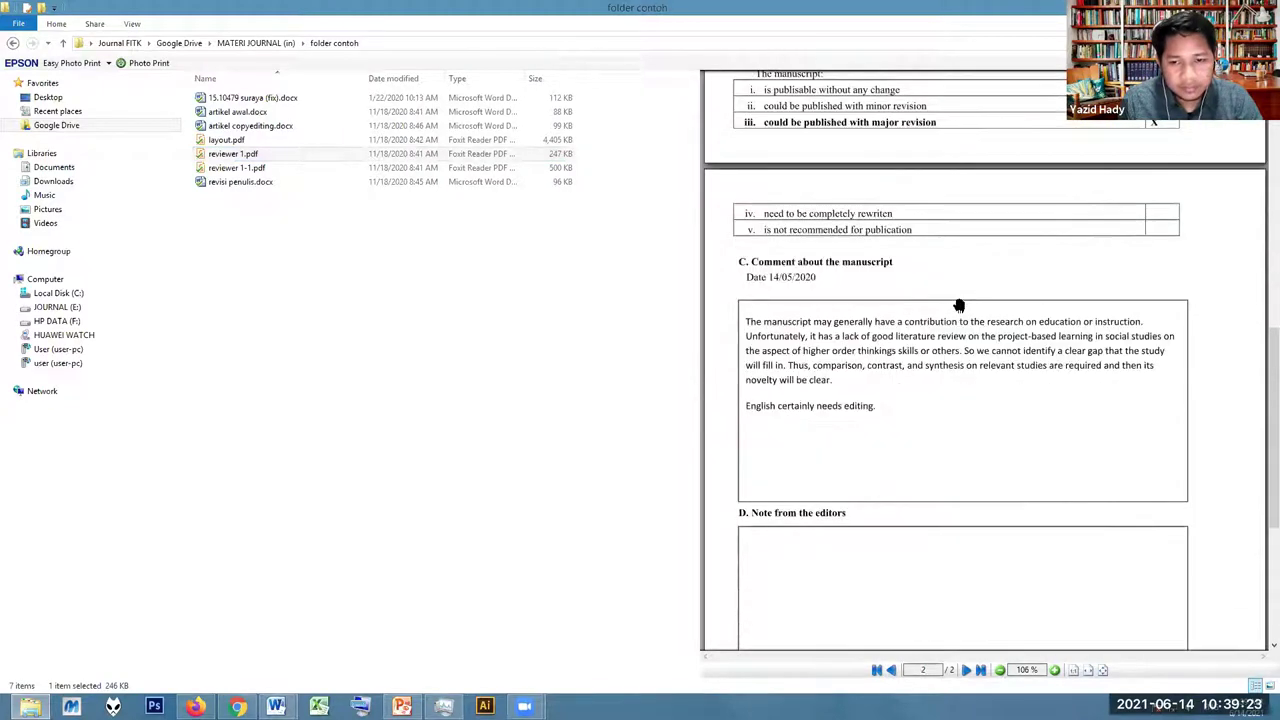
Preview reviewer 1-1.pdf and examine the reviewer's margin comments on the abstract and introduction
left_click(295, 168)
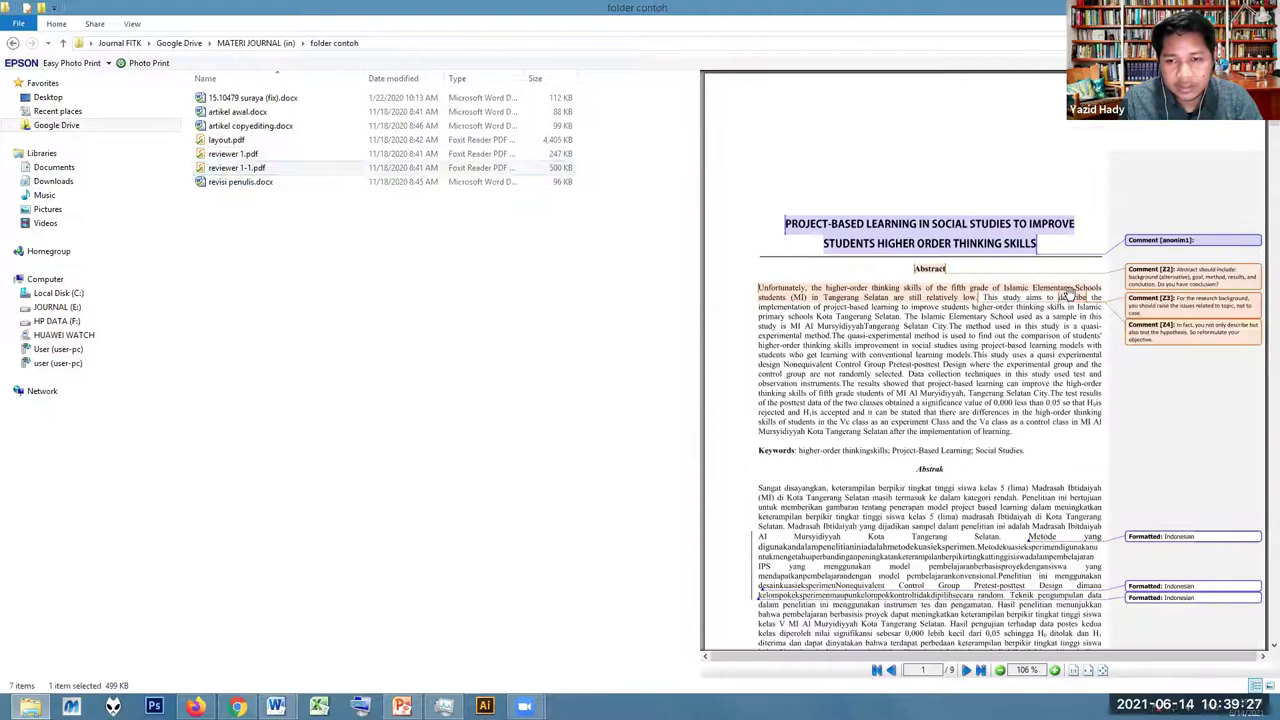
scroll(1070, 293, "down", 3)
scroll(1070, 293, "up", 3)
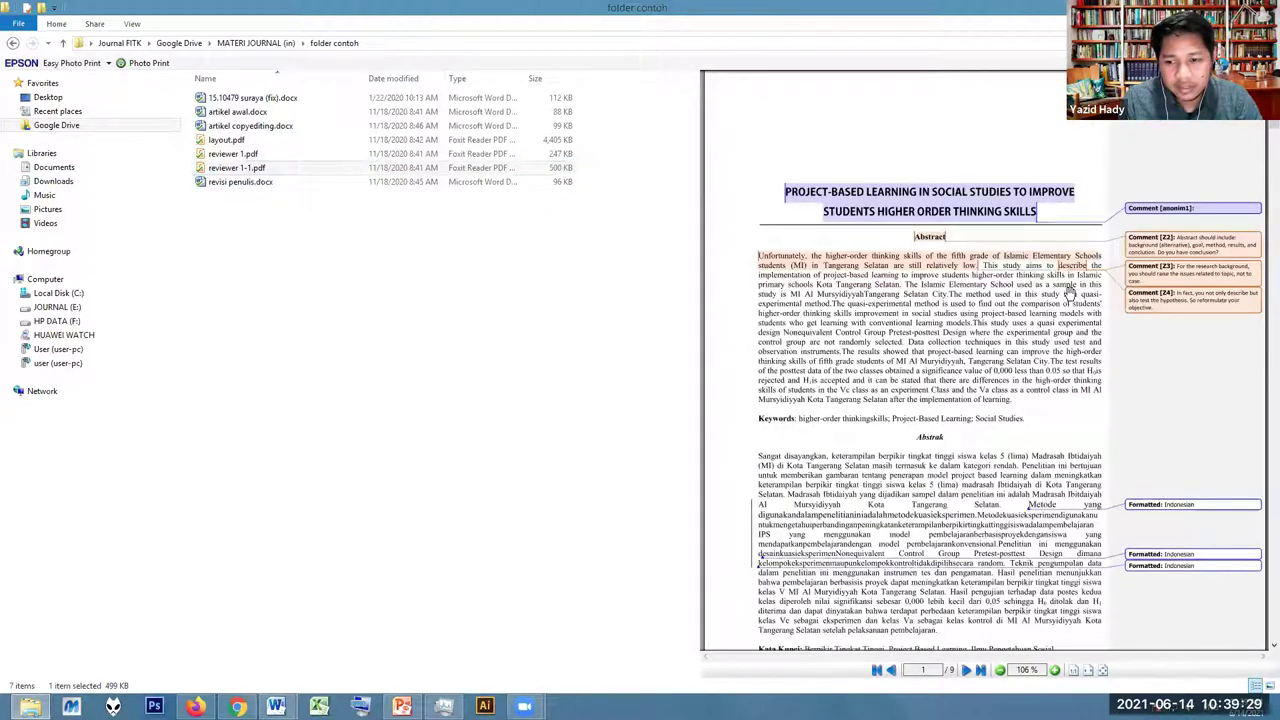
scroll(1070, 293, "down", 4)
scroll(1070, 293, "up", 3)
scroll(1069, 290, "down", 6)
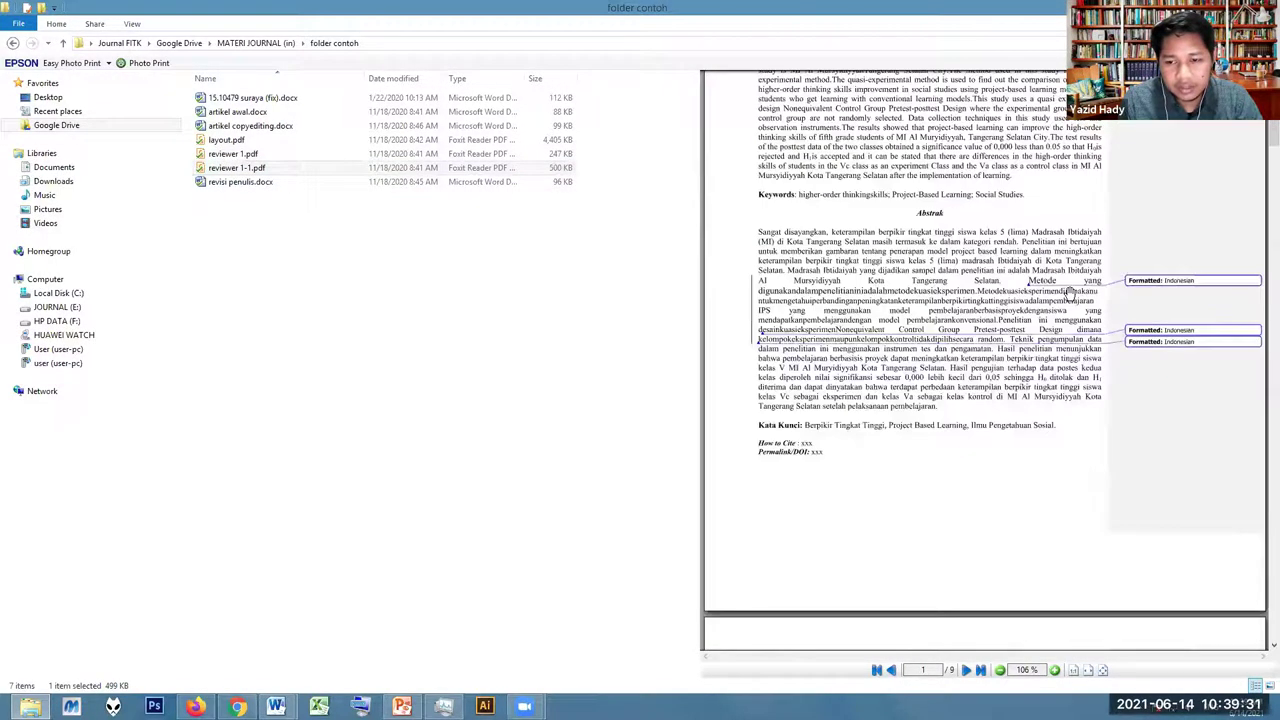
scroll(911, 302, "down", 8)
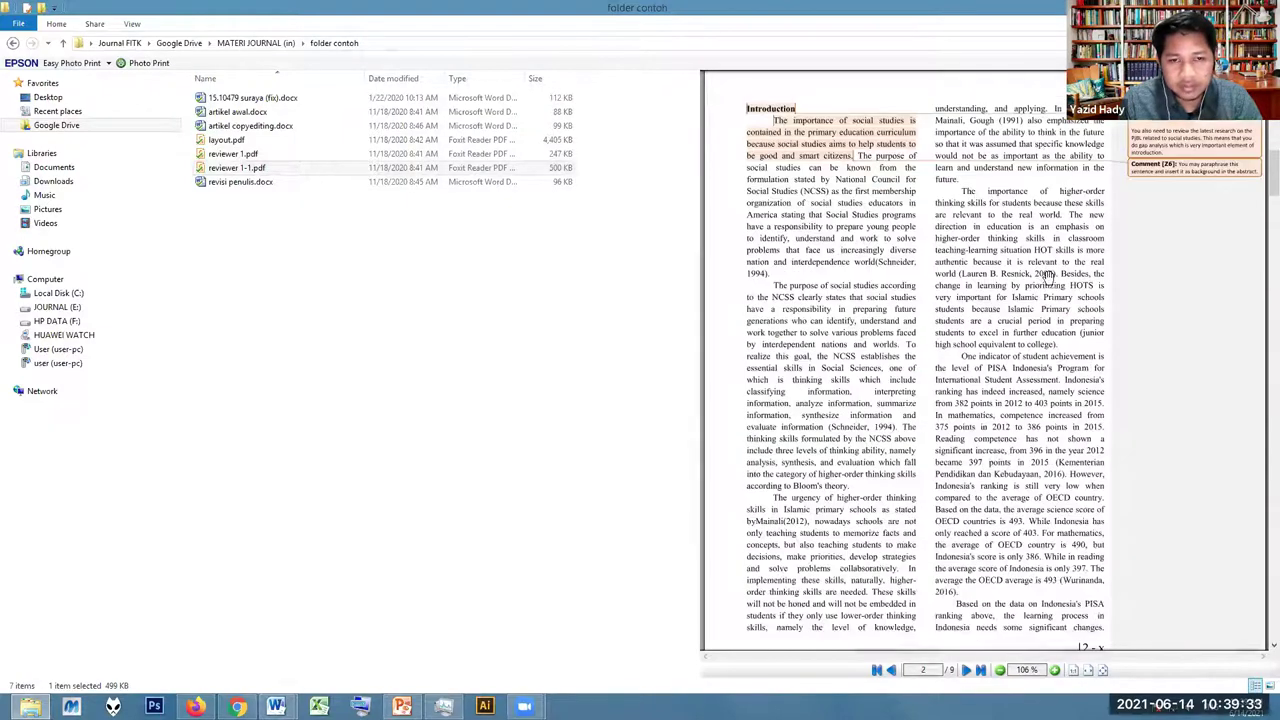
Skim further through the introduction in the reviewer 1-1.pdf preview and return to the abstract on the first page
scroll(1048, 276, "down", 5)
scroll(973, 290, "up", 3)
scroll(973, 290, "up", 10)
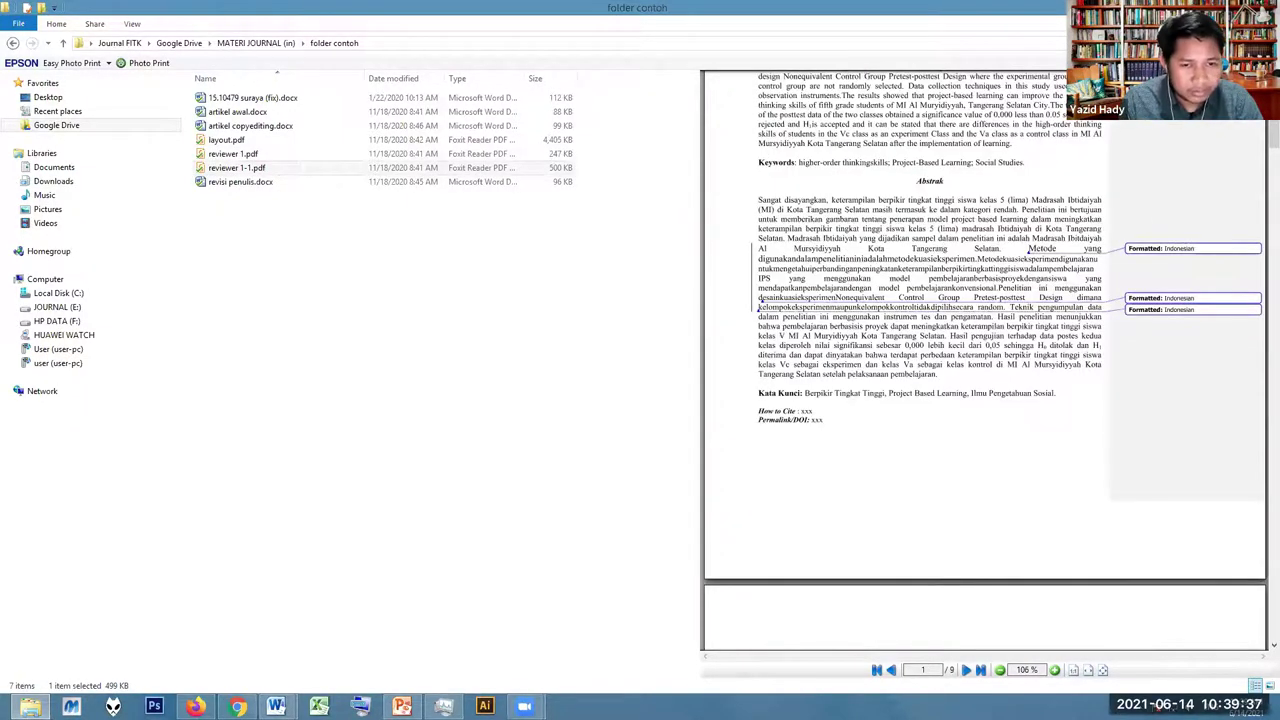
Switch back to the review form in Firefox and upload reviewer 1.pdf to the reviewer files
left_click(237, 707)
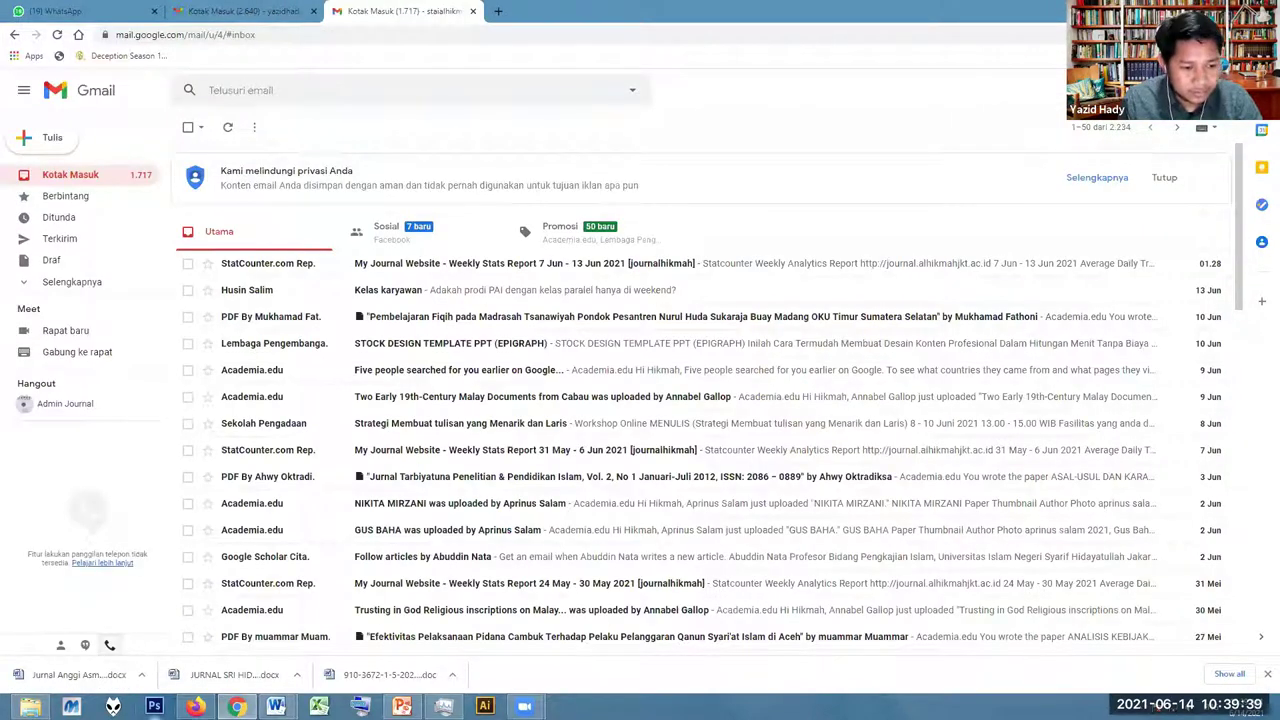
left_click(195, 707)
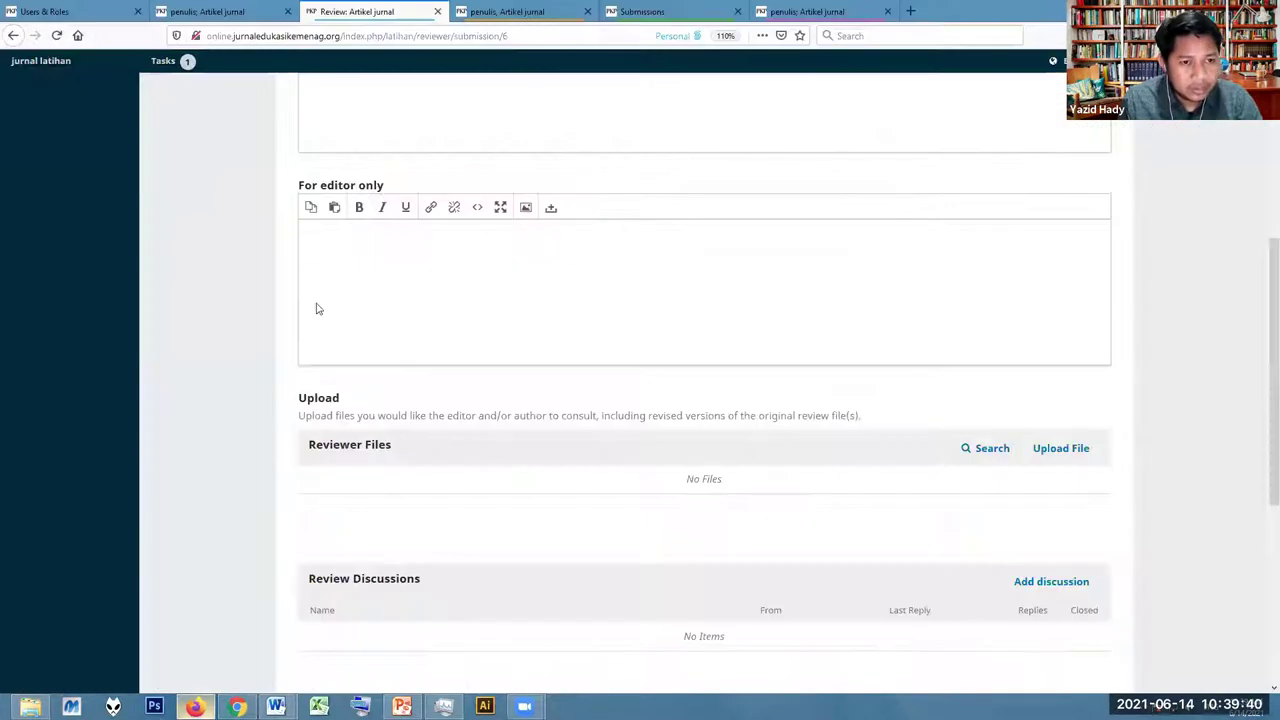
left_click(1066, 448)
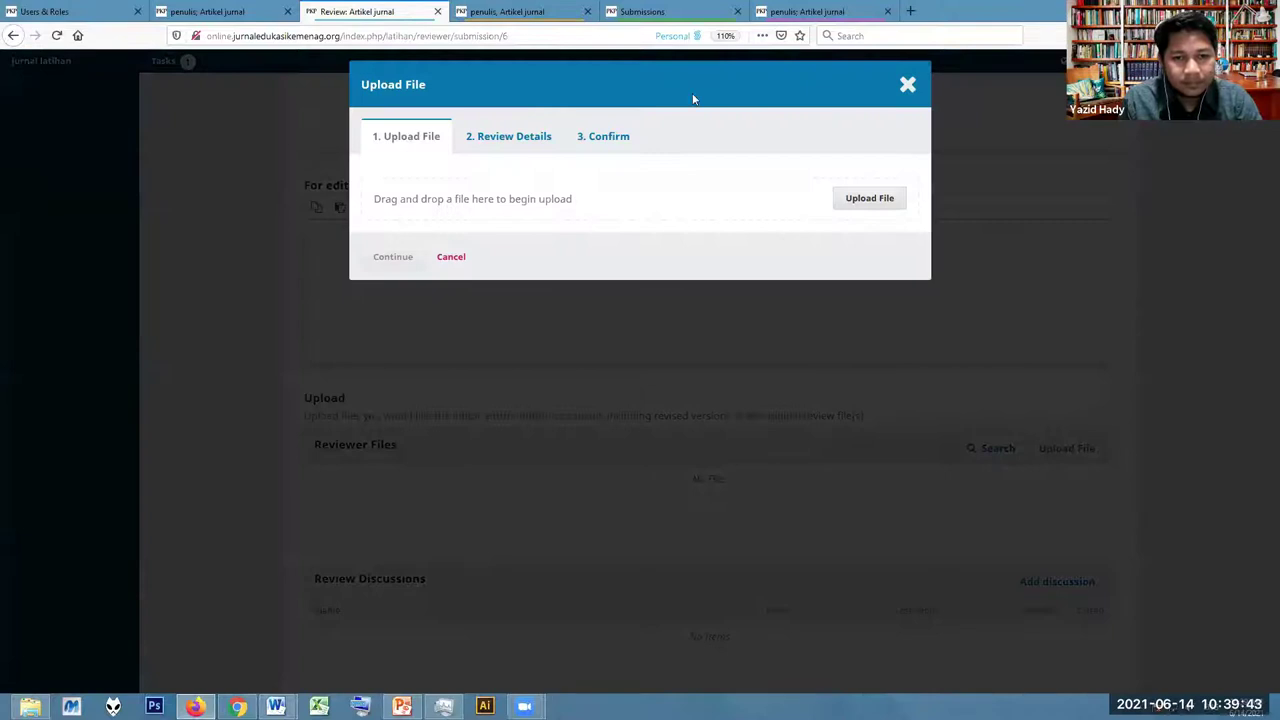
left_click(866, 198)
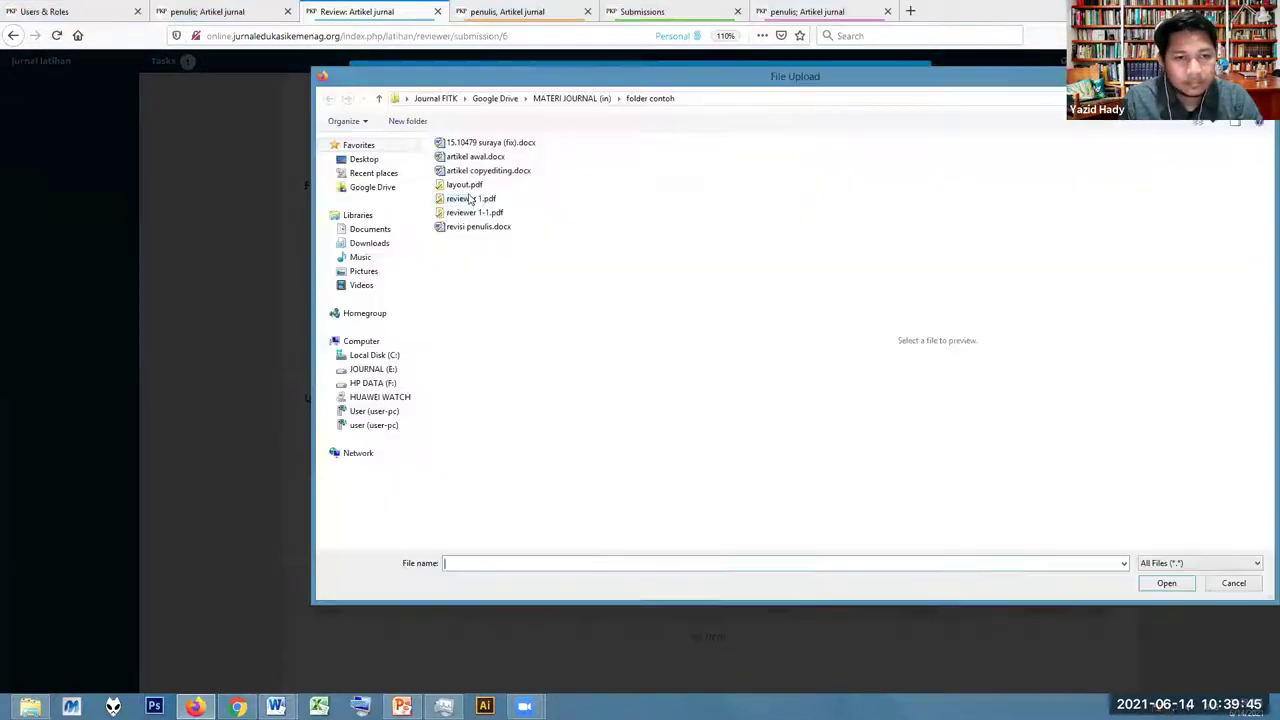
double_click(479, 201)
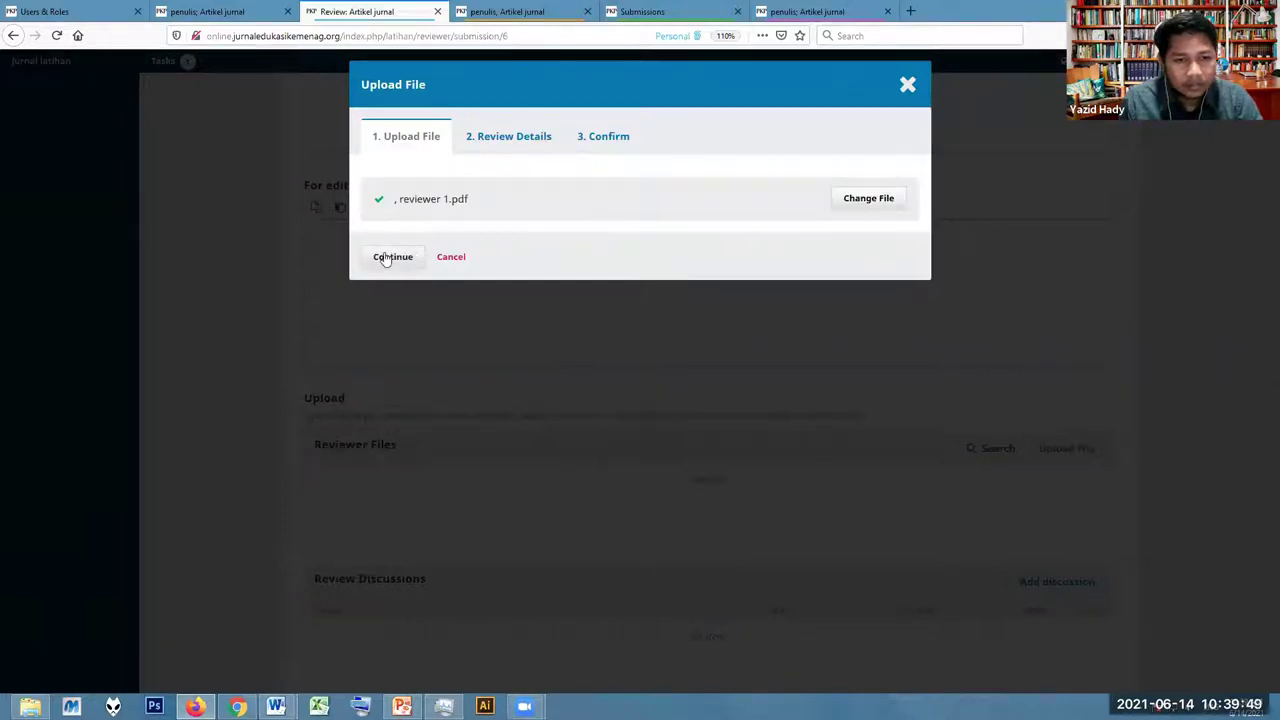
left_click(386, 258)
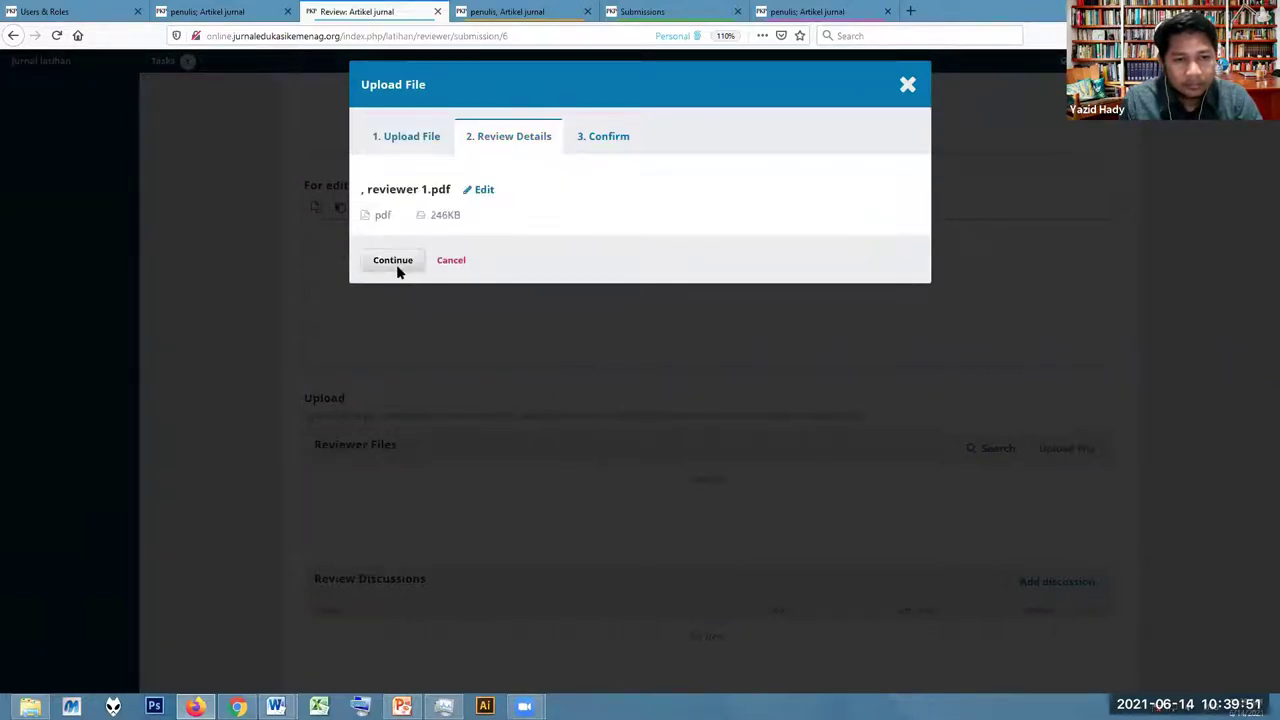
left_click(397, 264)
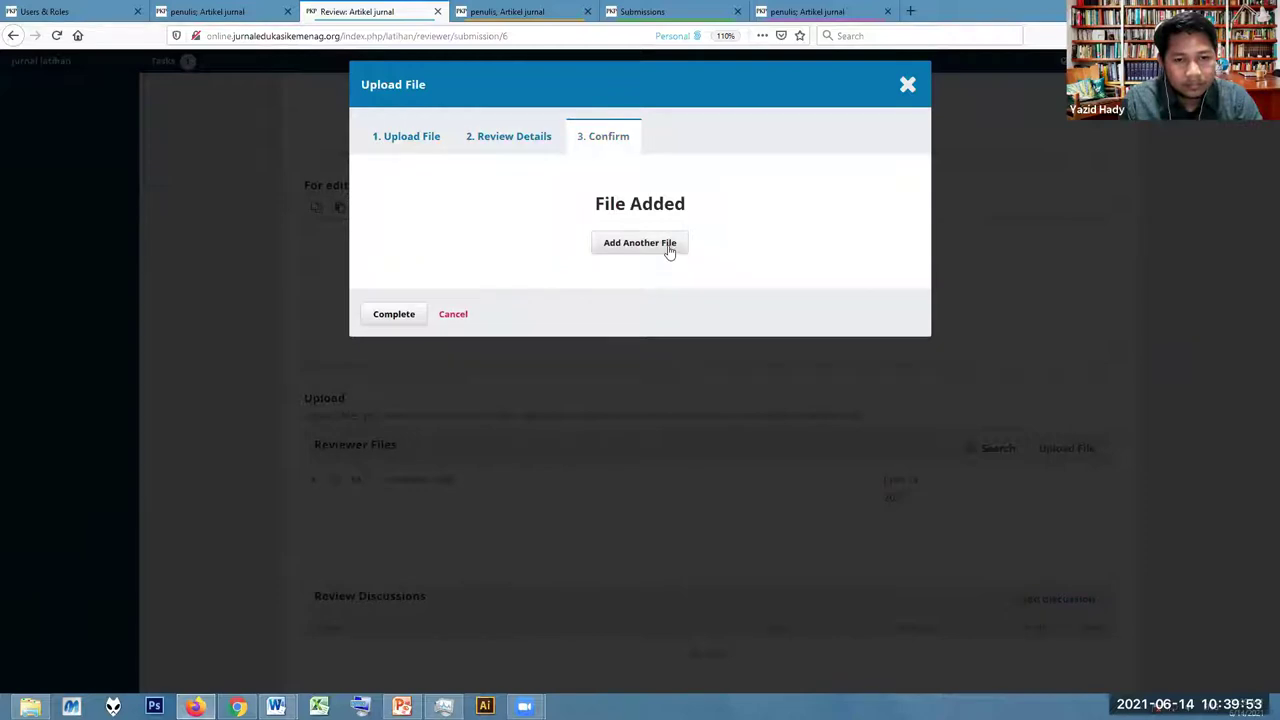
Add reviewer 1-1.pdf as another reviewer file and complete the upload
left_click(670, 245)
left_click(849, 203)
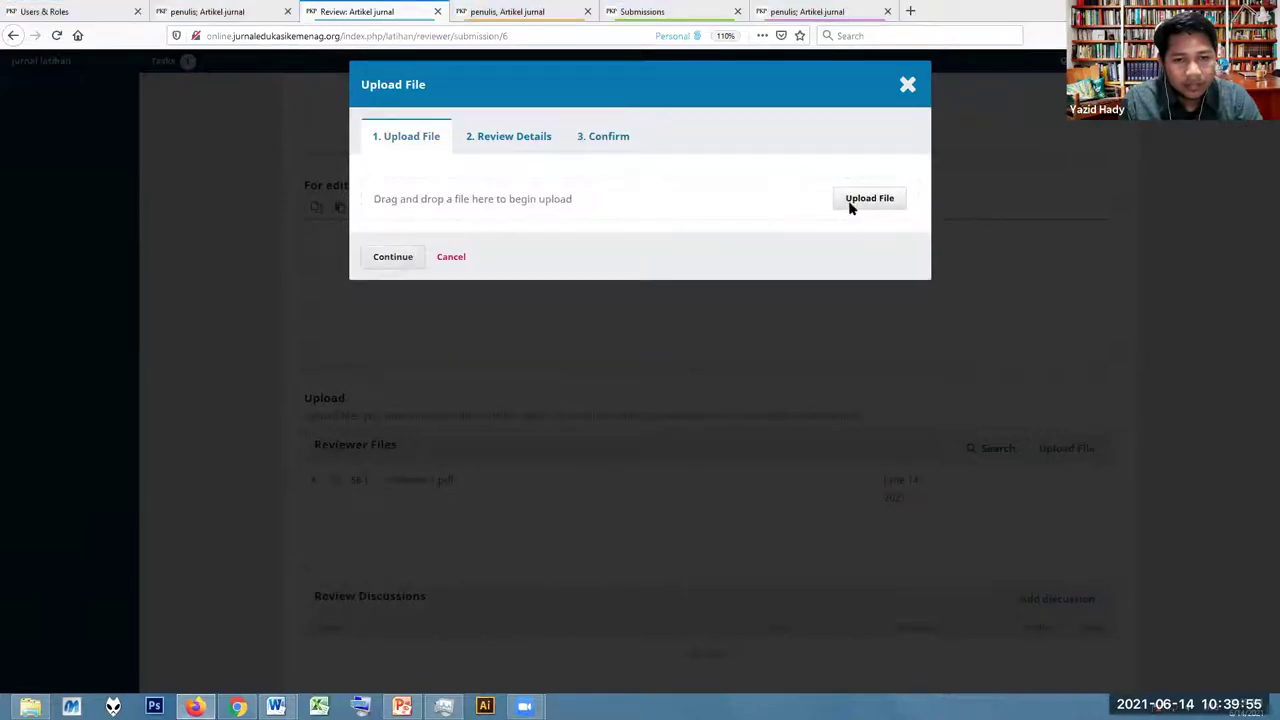
double_click(478, 212)
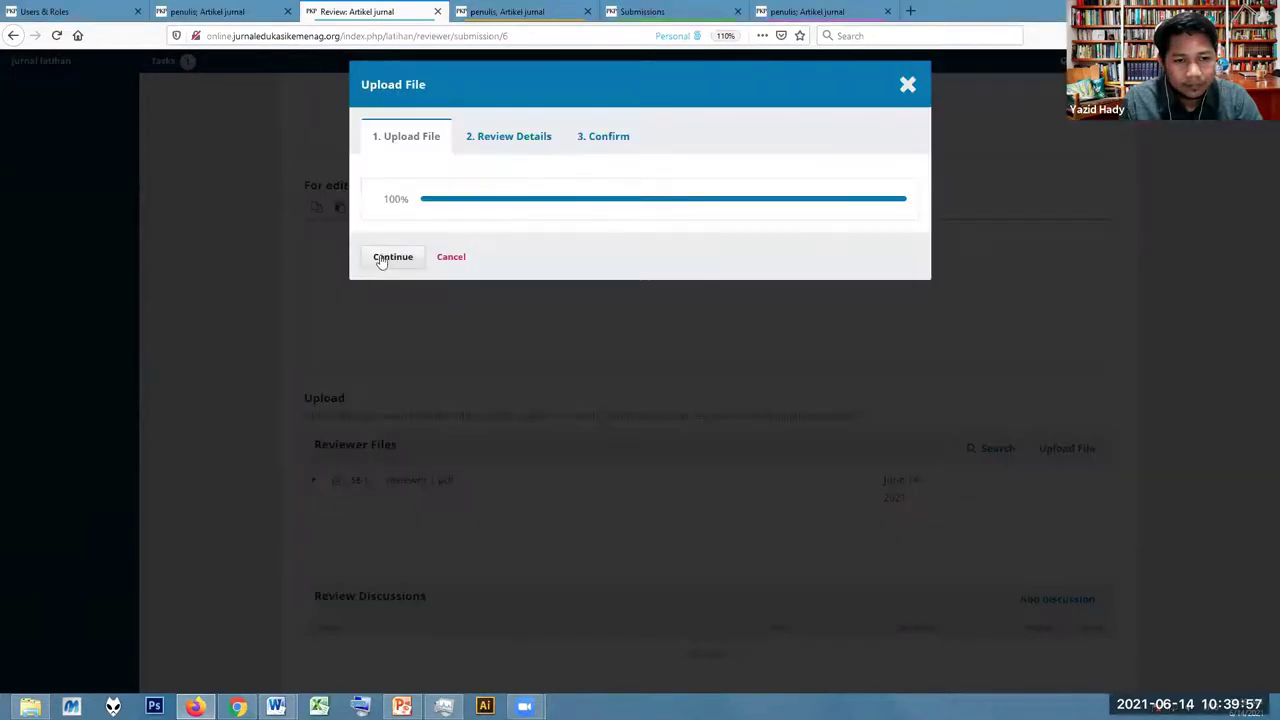
left_click(382, 262)
left_click(394, 265)
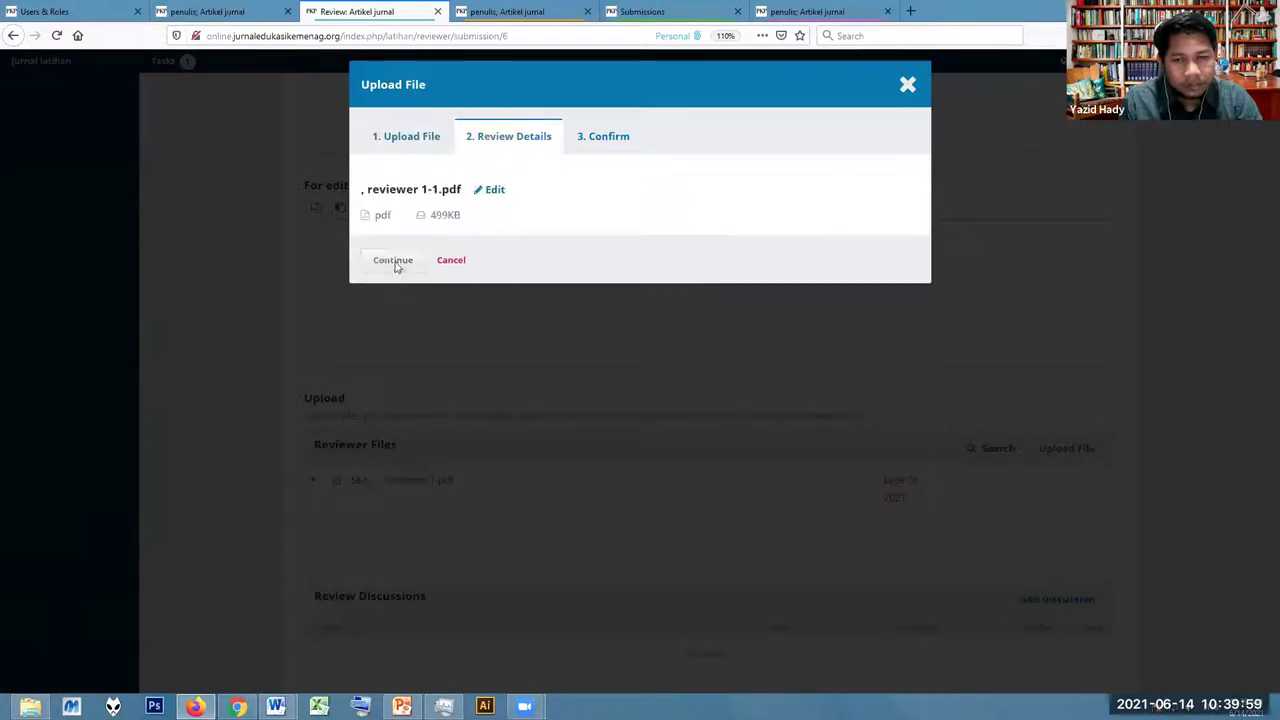
left_click(397, 313)
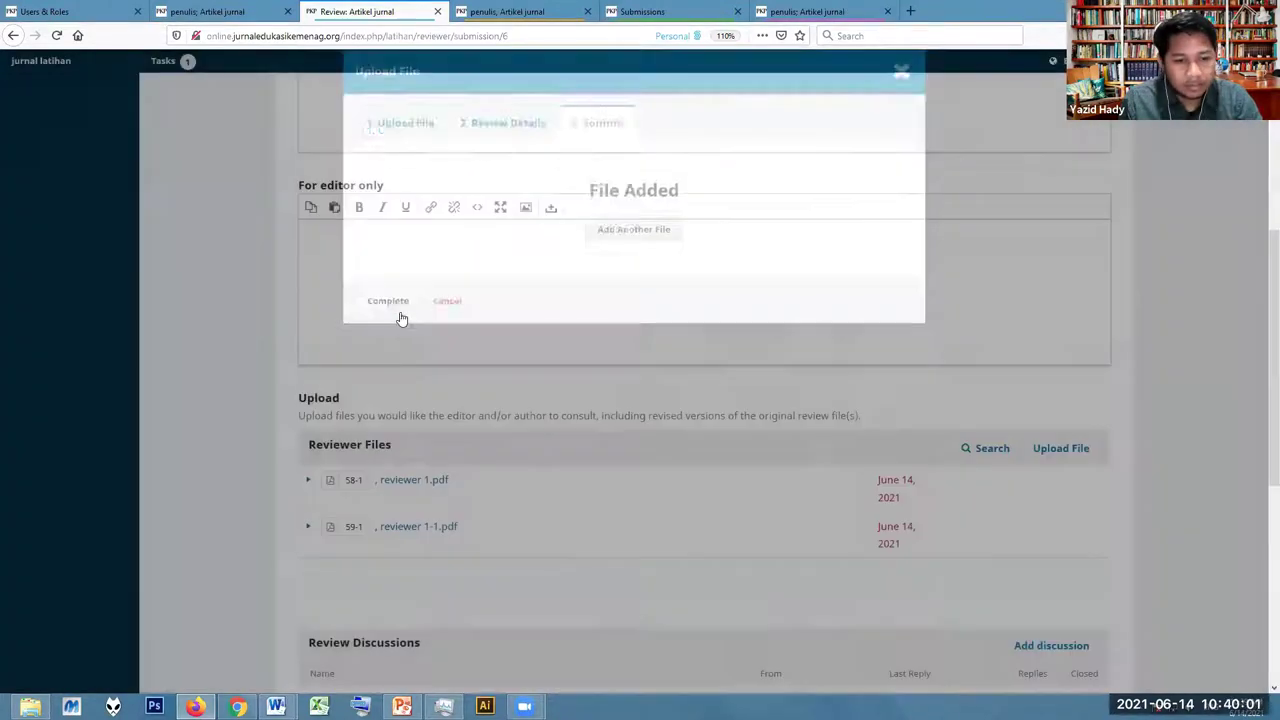
Set the recommendation to Revisions Required and submit the review, confirming the submission
scroll(603, 436, "down", 3)
scroll(551, 260, "up", 1)
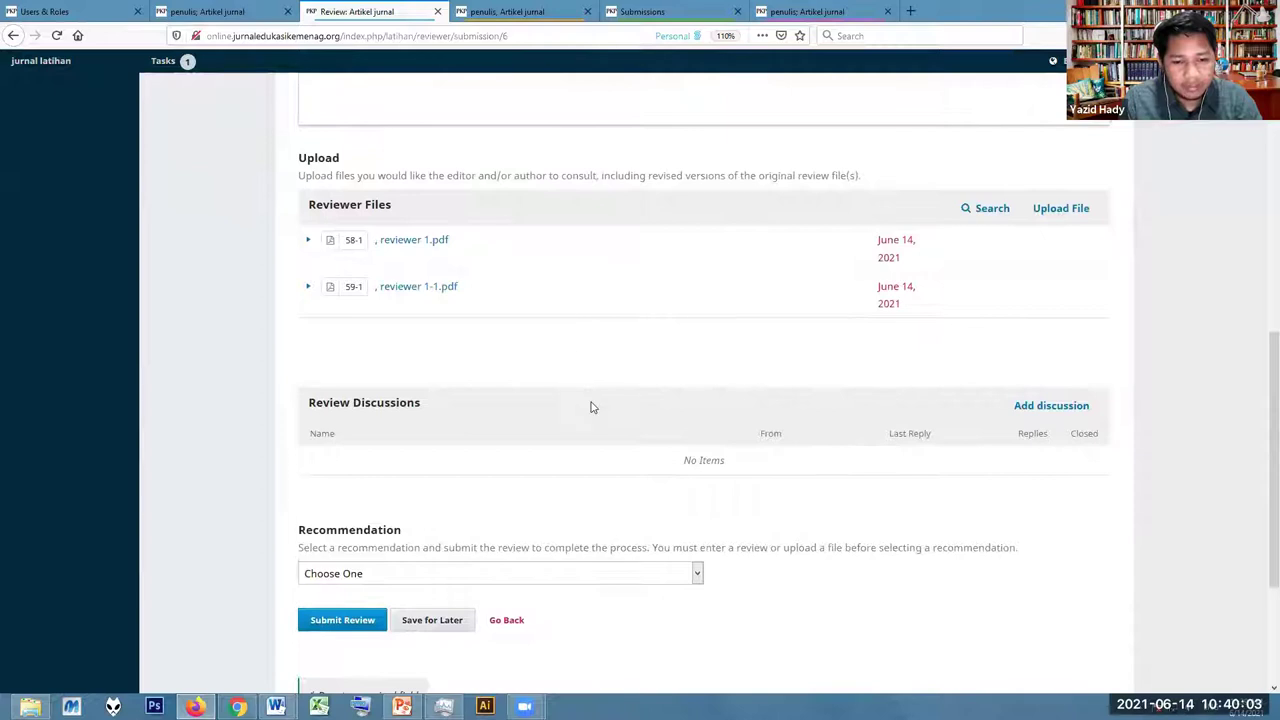
scroll(600, 480, "down", 2)
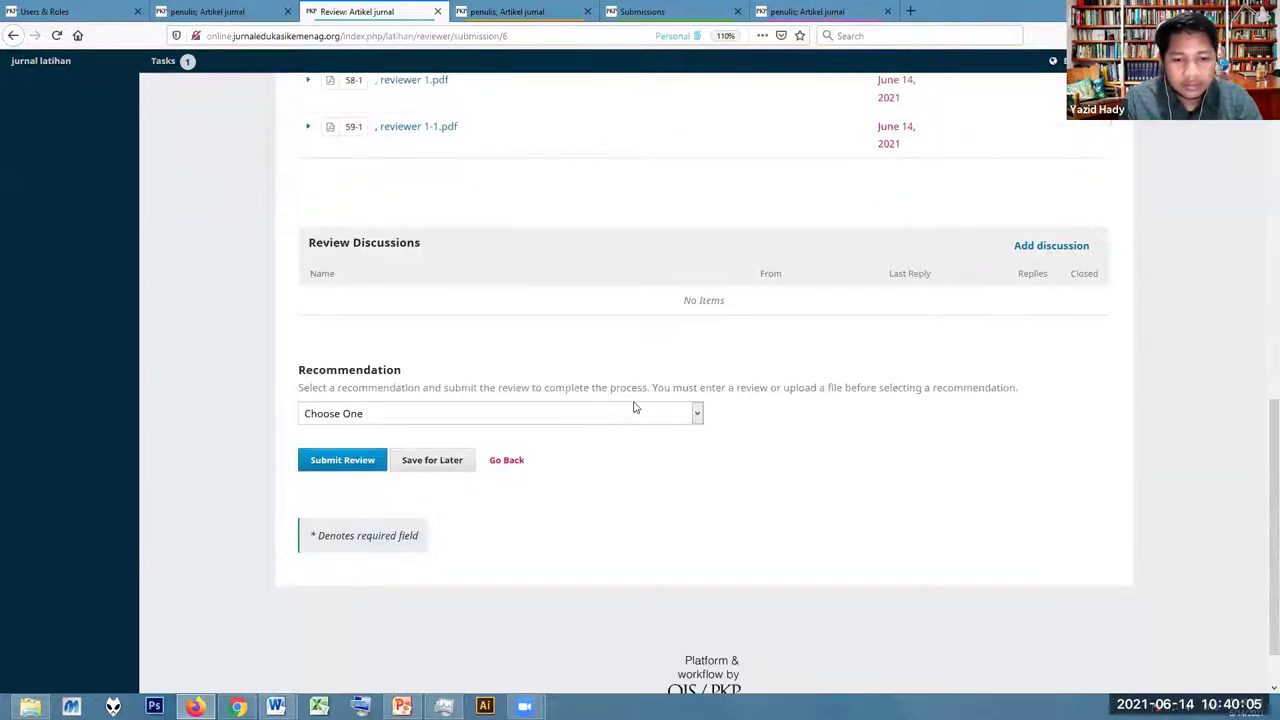
left_click(640, 413)
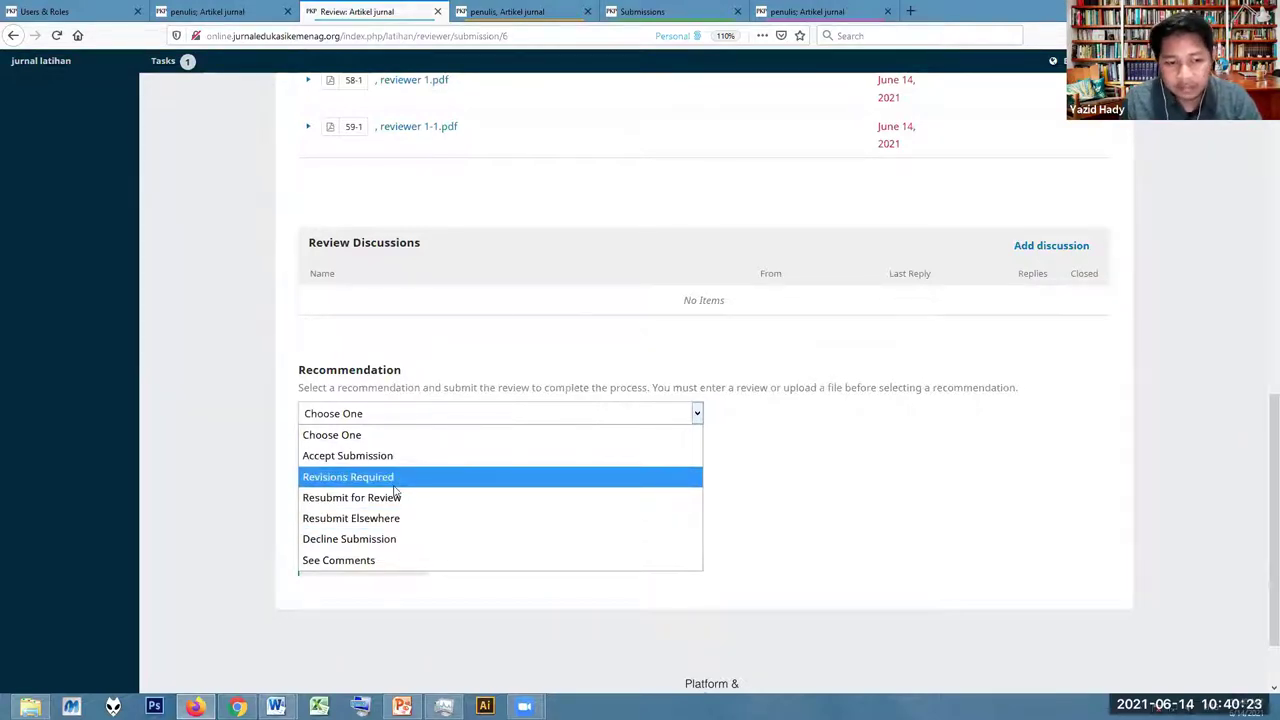
left_click(395, 487)
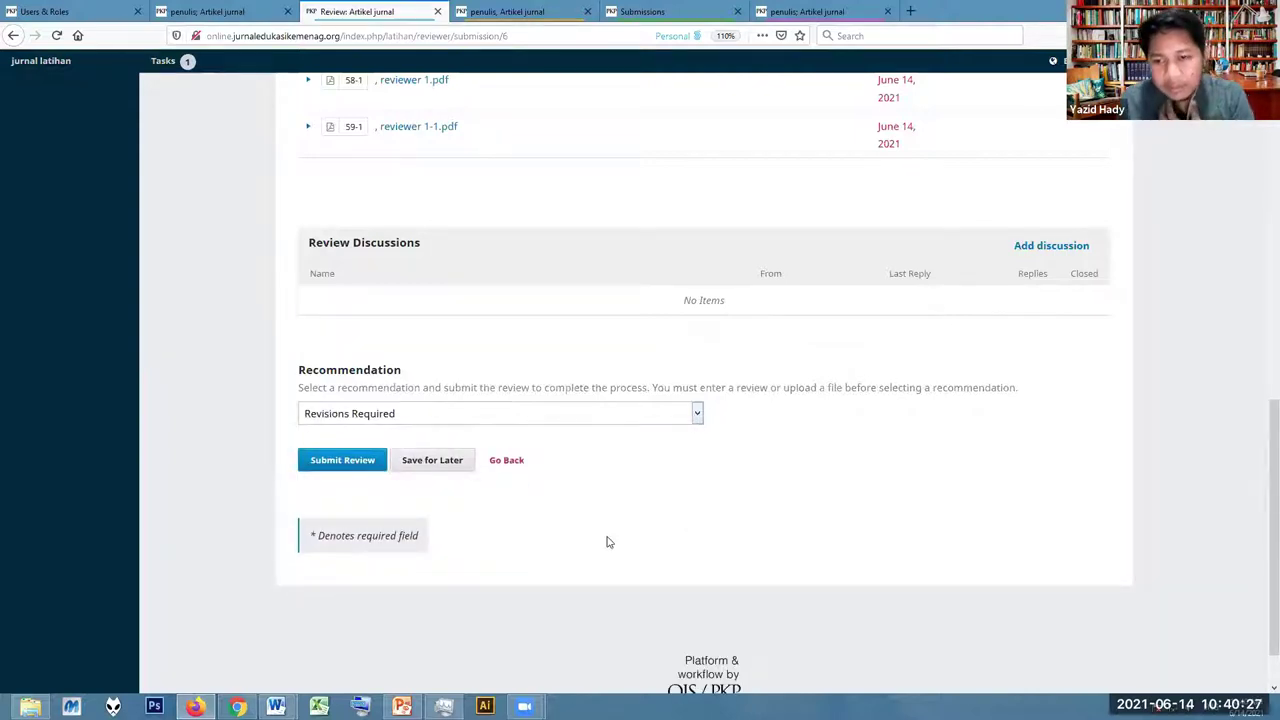
left_click(338, 466)
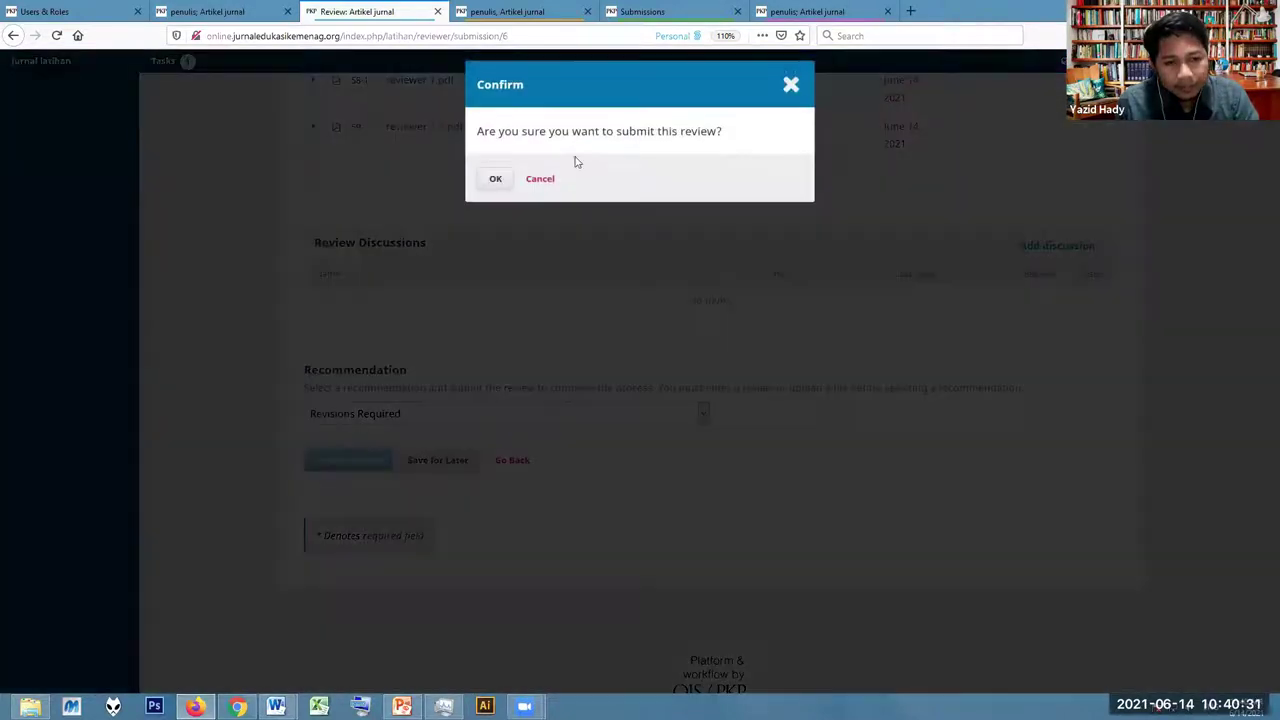
left_click(498, 178)
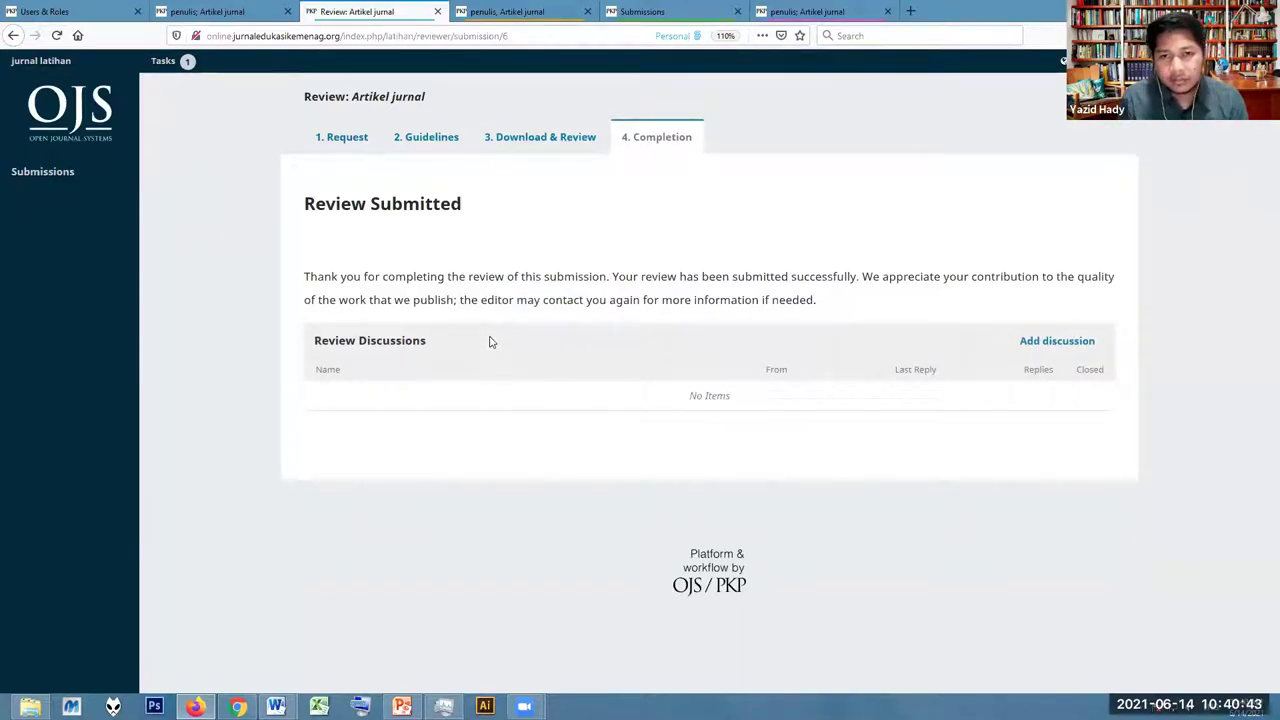
Switch to the section editor's workflow page for Artikel jurnal, reload it and expand the reviewer's entry
left_click(822, 9)
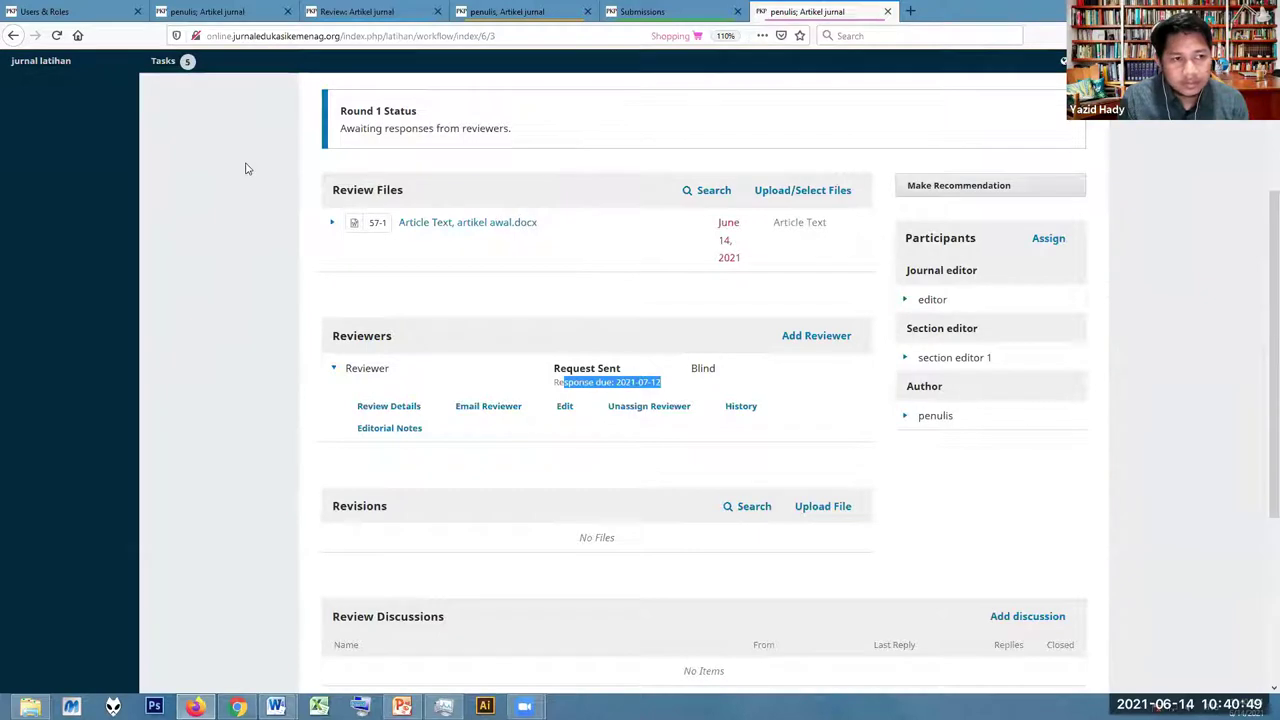
left_click(56, 36)
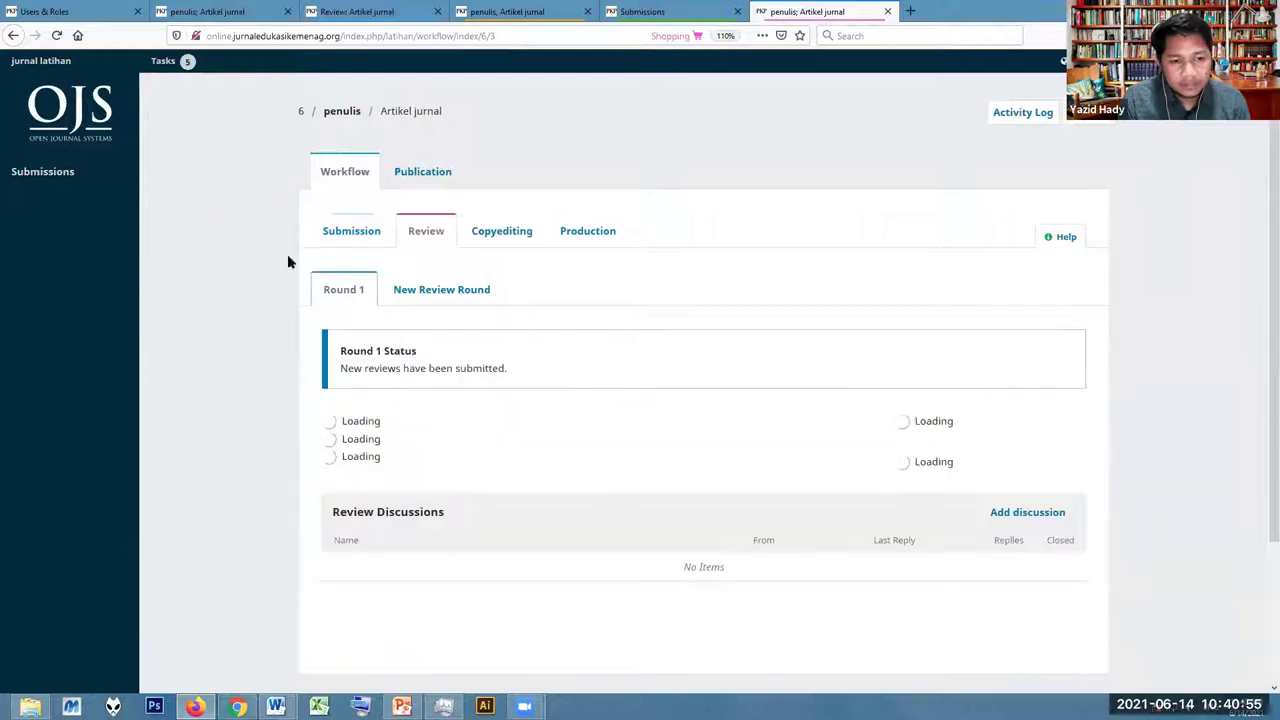
scroll(608, 160, "down", 3)
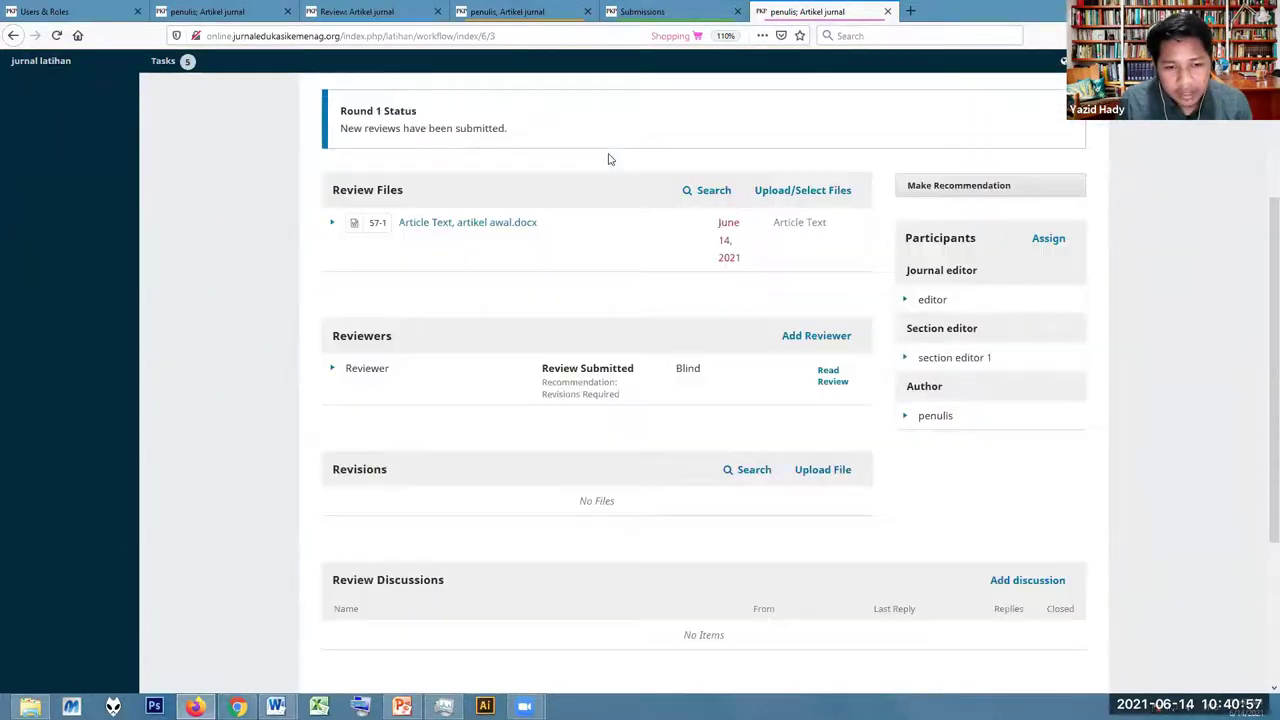
left_click(332, 370)
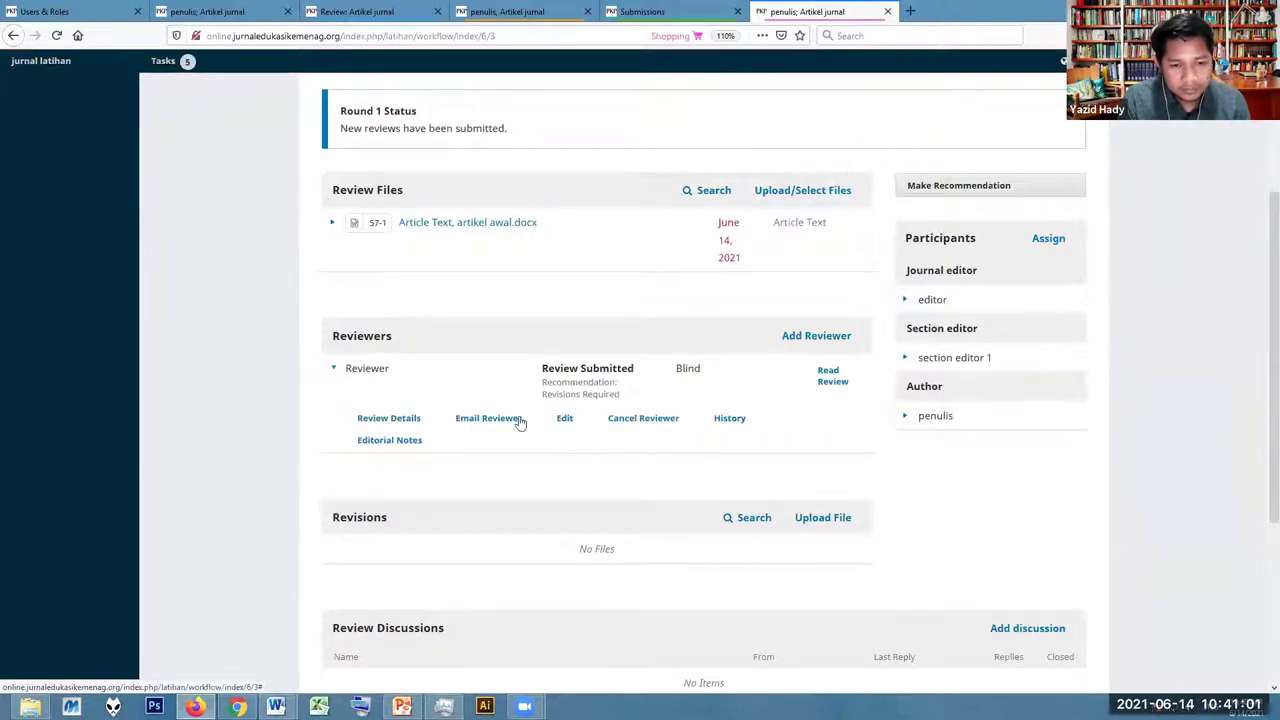
Read the submitted review's files, recommendation and rating options, close it unchanged, and look over the Reviewers and Revisions sections
left_click(834, 382)
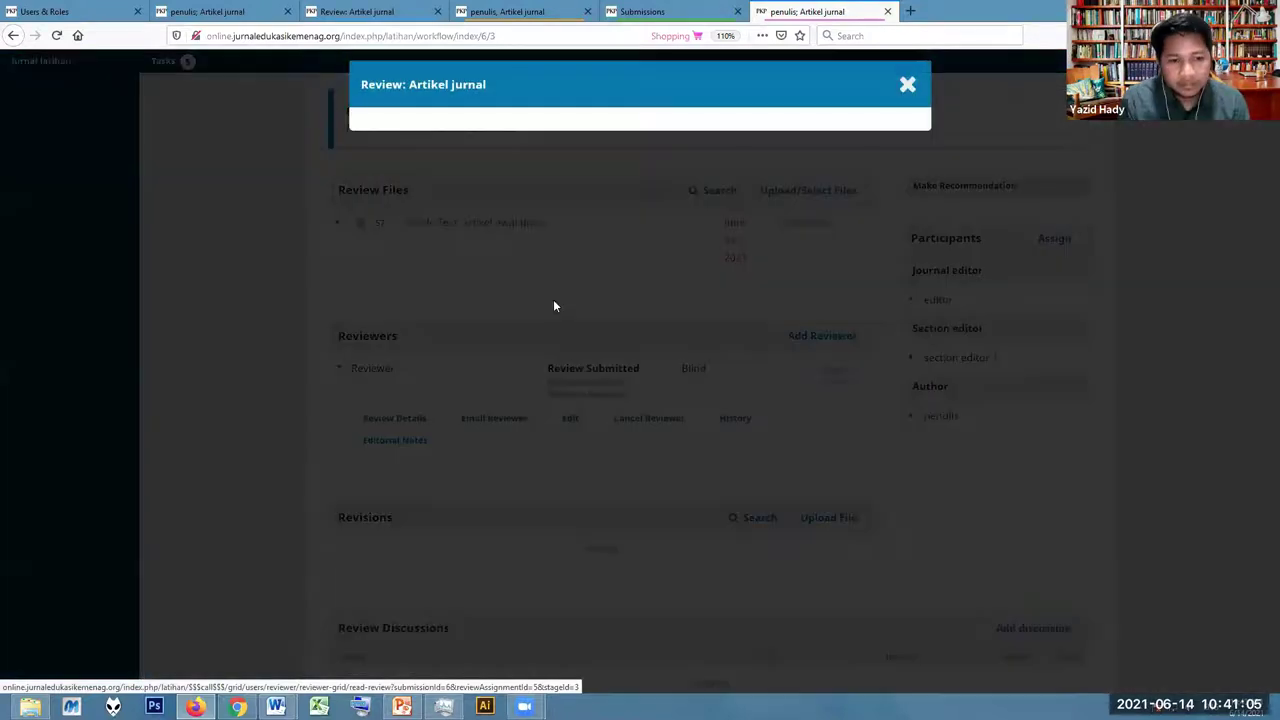
scroll(555, 306, "down", 3)
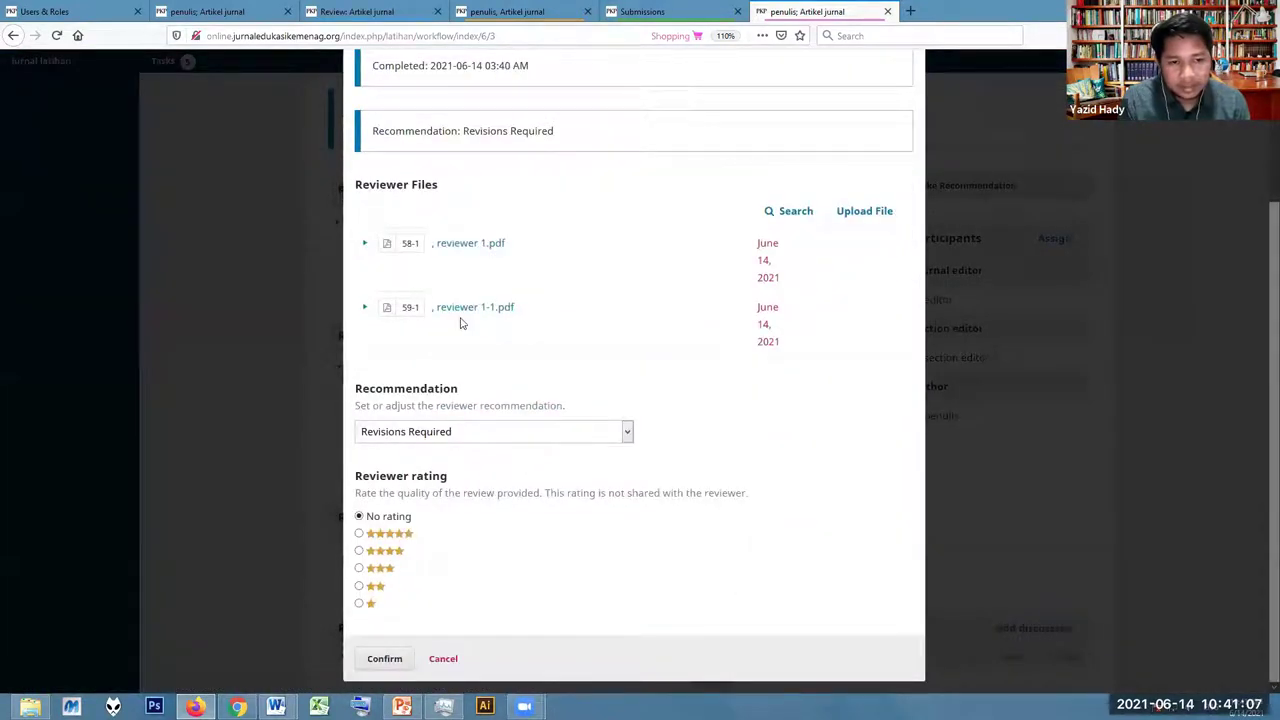
left_click(443, 660)
scroll(273, 404, "down", 3)
scroll(273, 404, "up", 3)
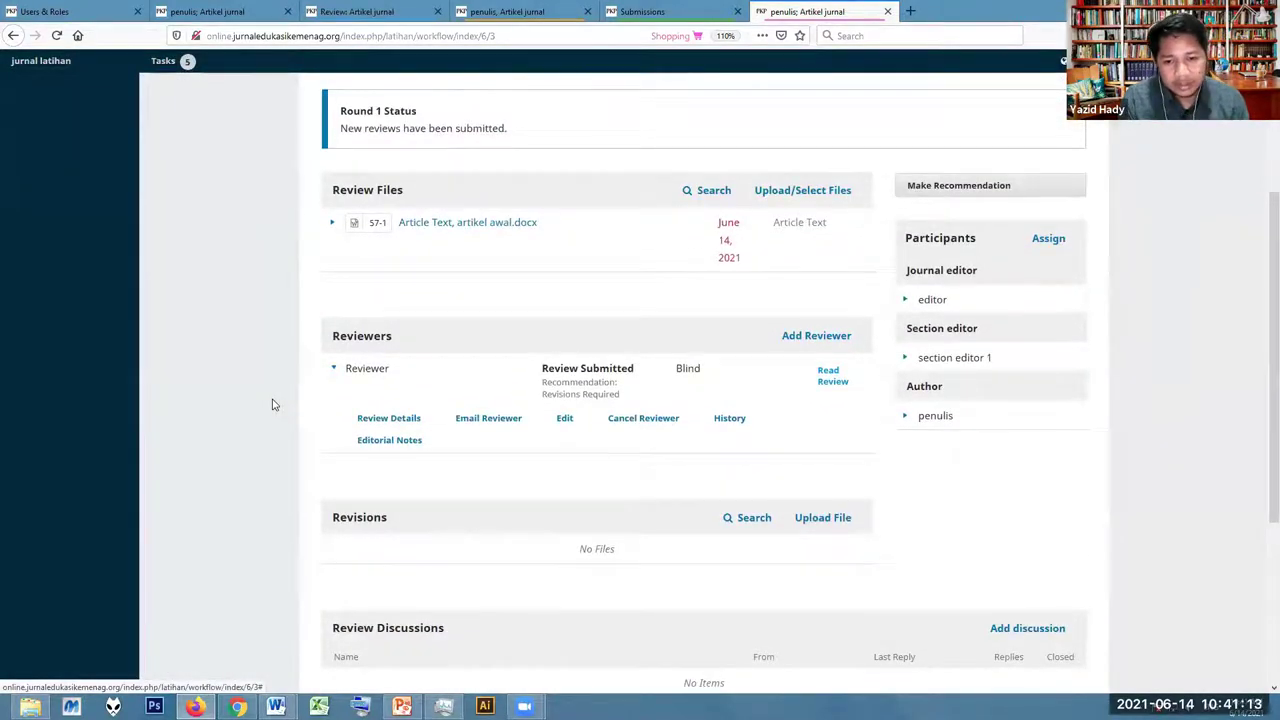
scroll(273, 404, "down", 3)
scroll(393, 380, "up", 2)
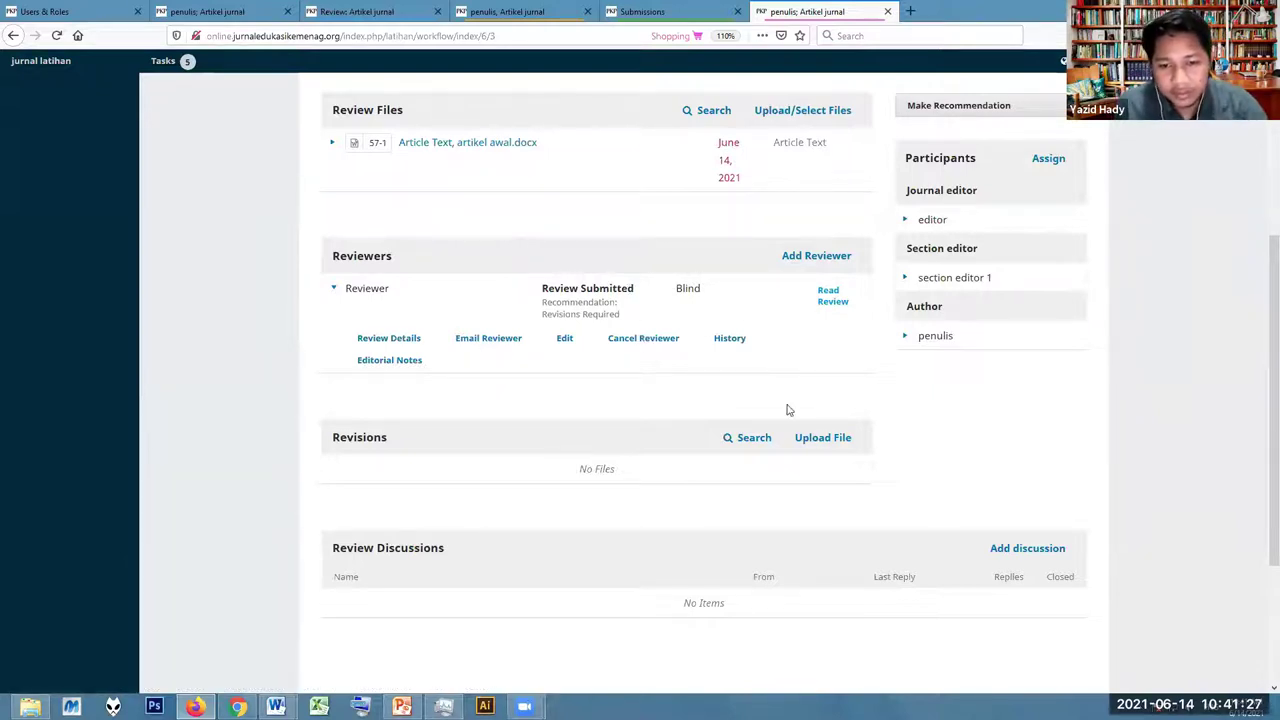
Switch to the author's dashboard for Artikel jurnal and reload it to check the review round status
left_click(638, 11)
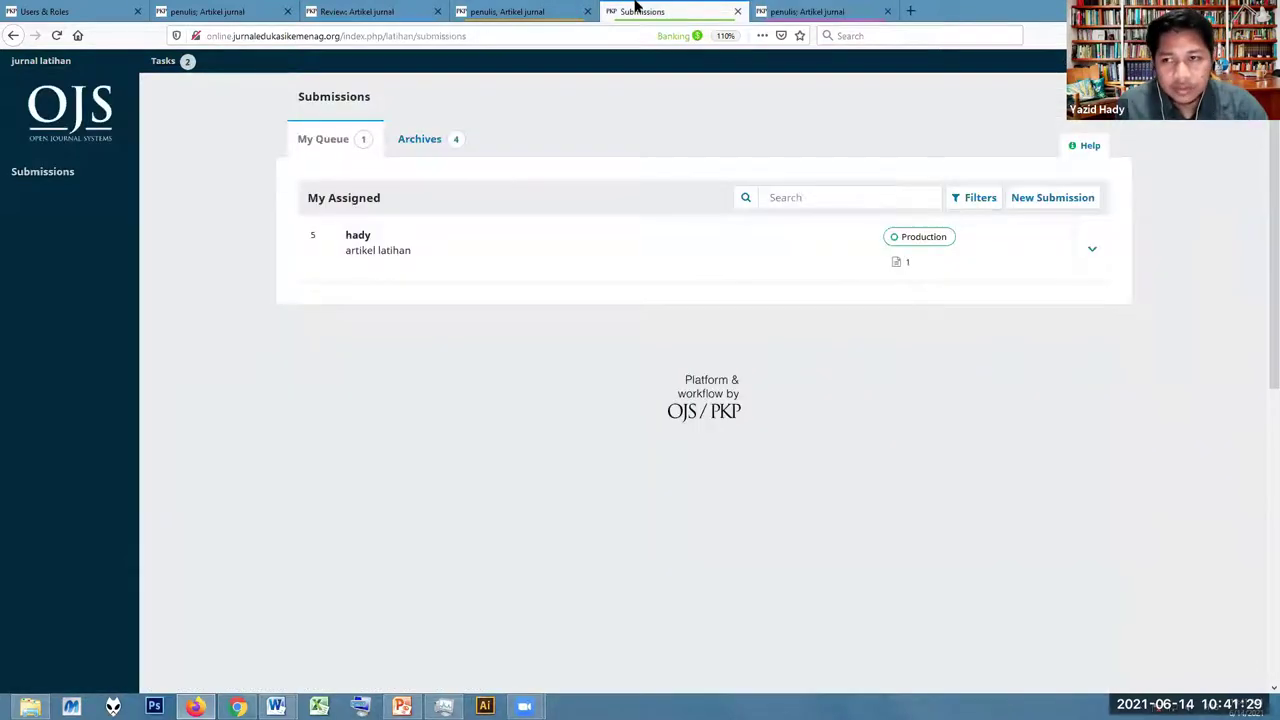
left_click(524, 9)
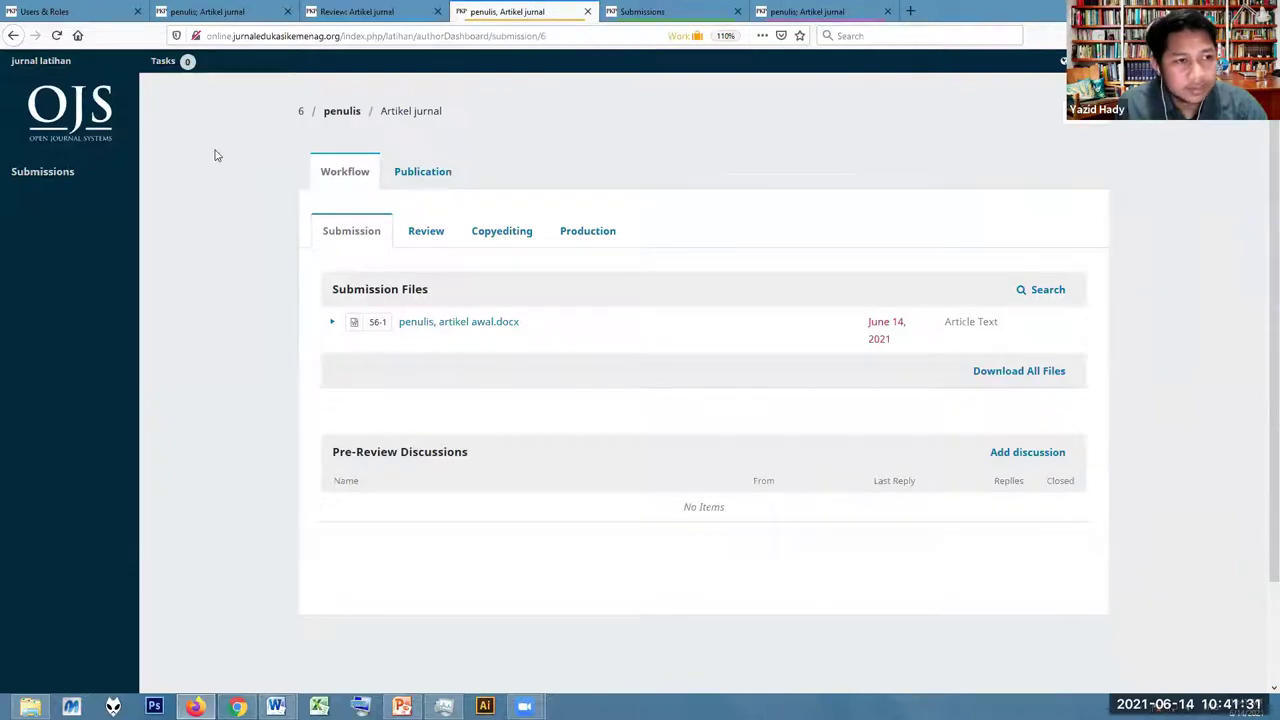
left_click(55, 35)
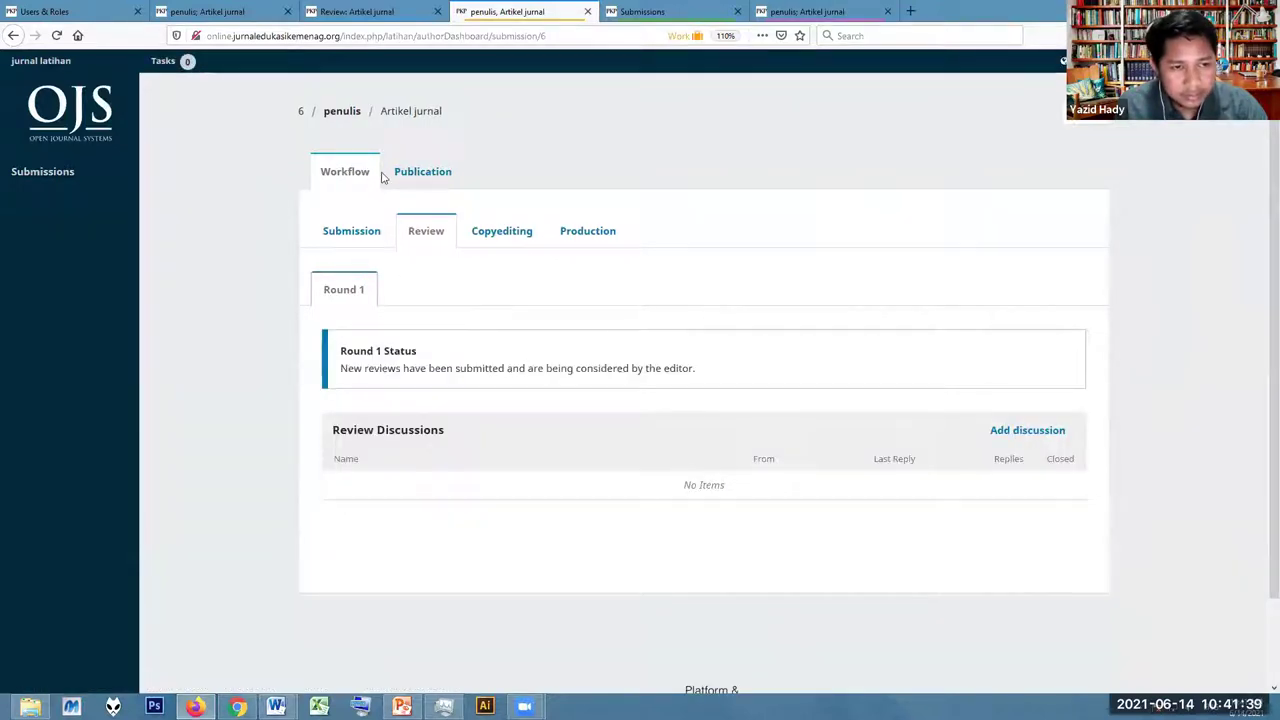
Look through the author's Copyediting and Submission stages, and return to the Review stage
left_click(503, 240)
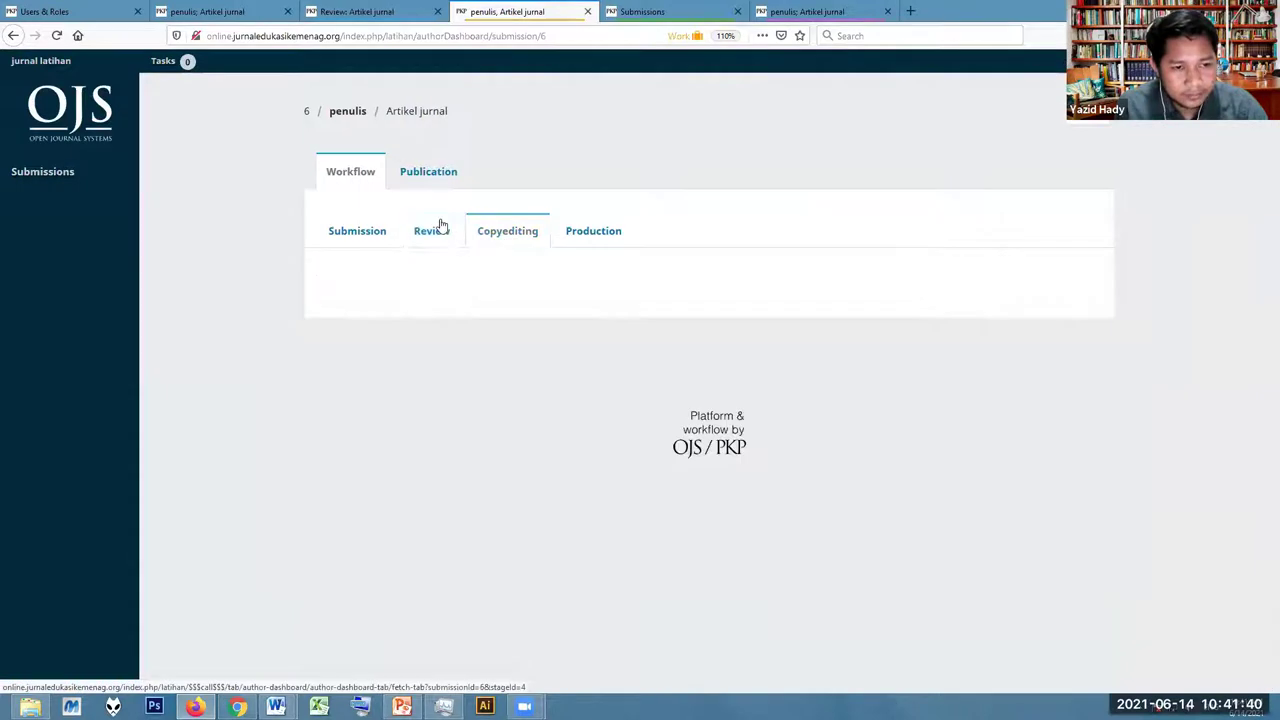
left_click(375, 237)
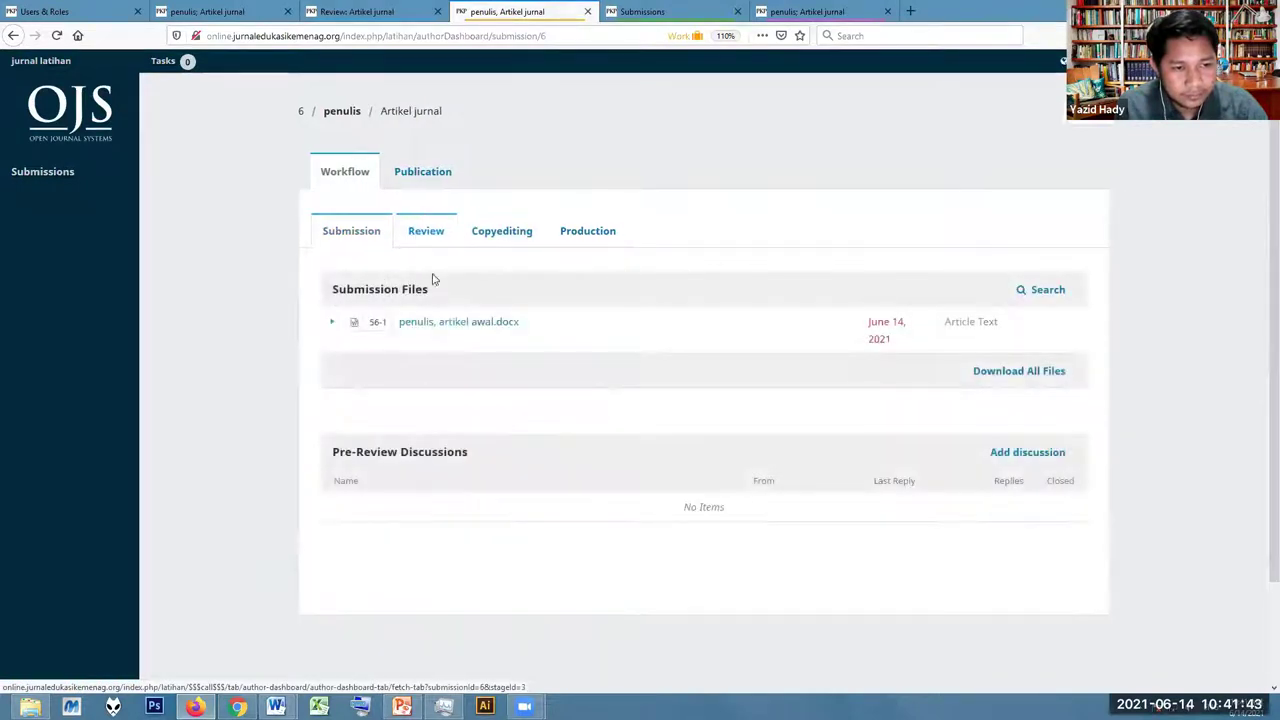
left_click(445, 321)
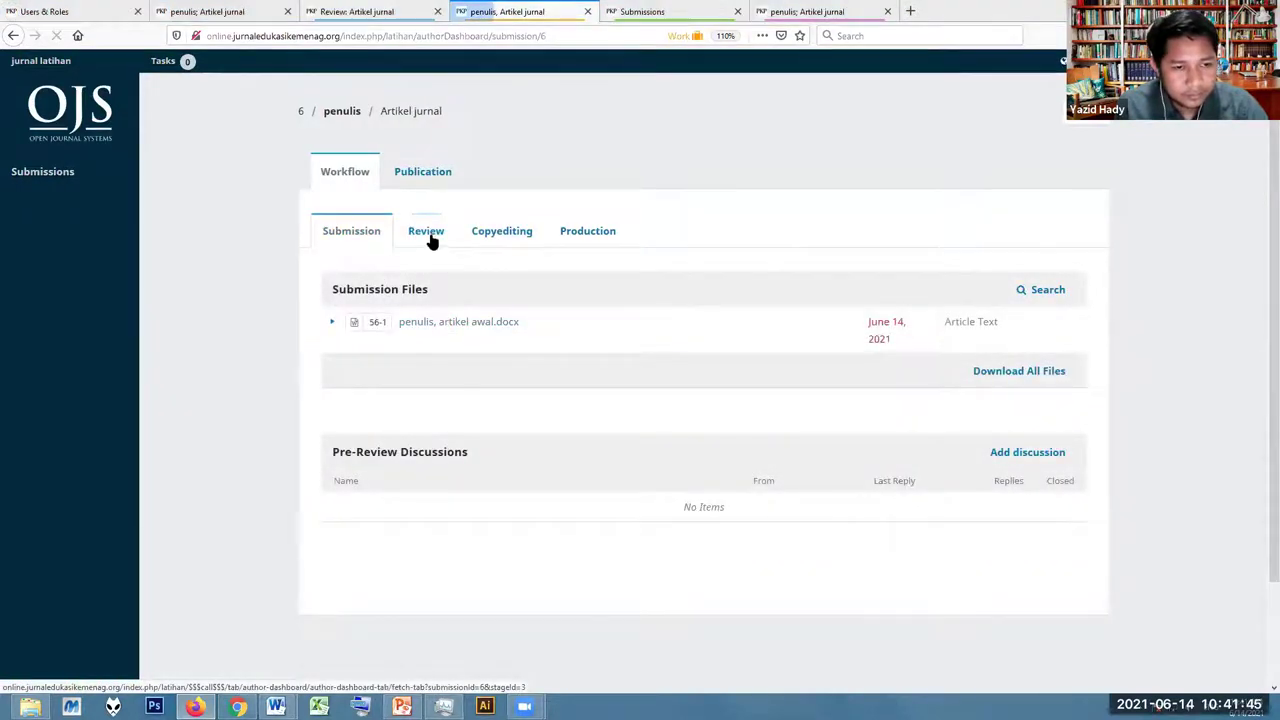
key("Escape")
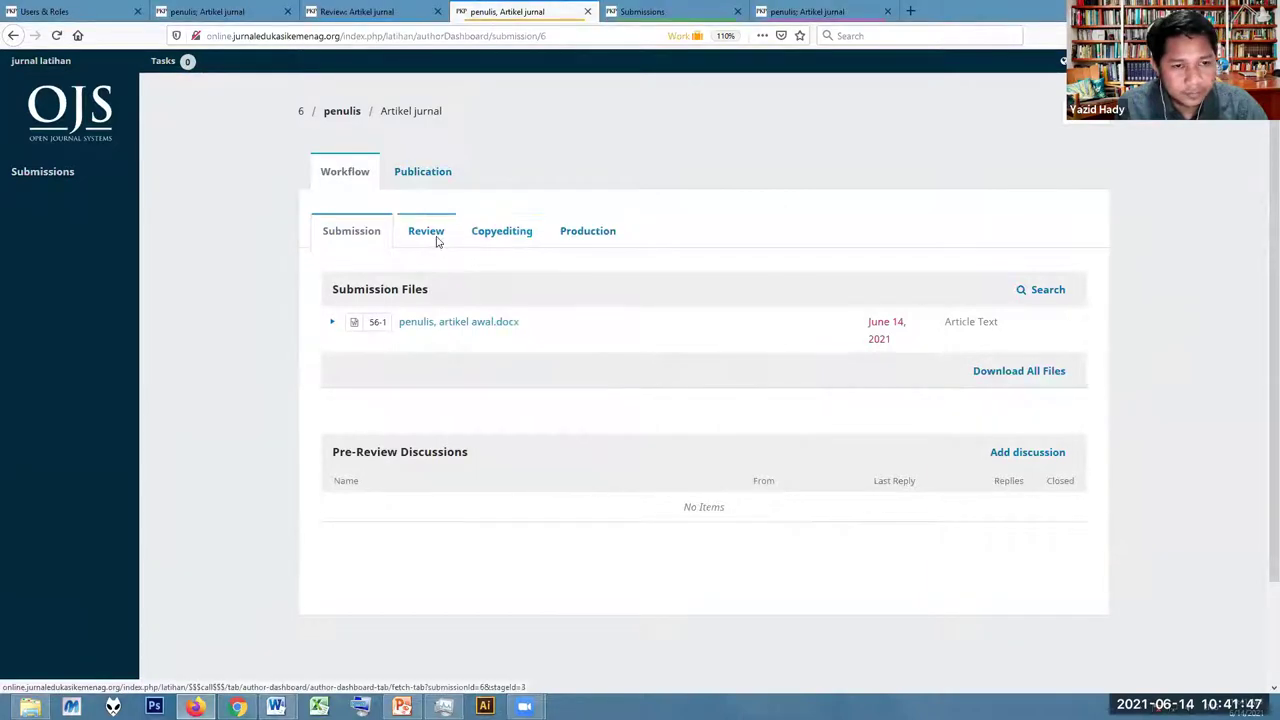
left_click(437, 240)
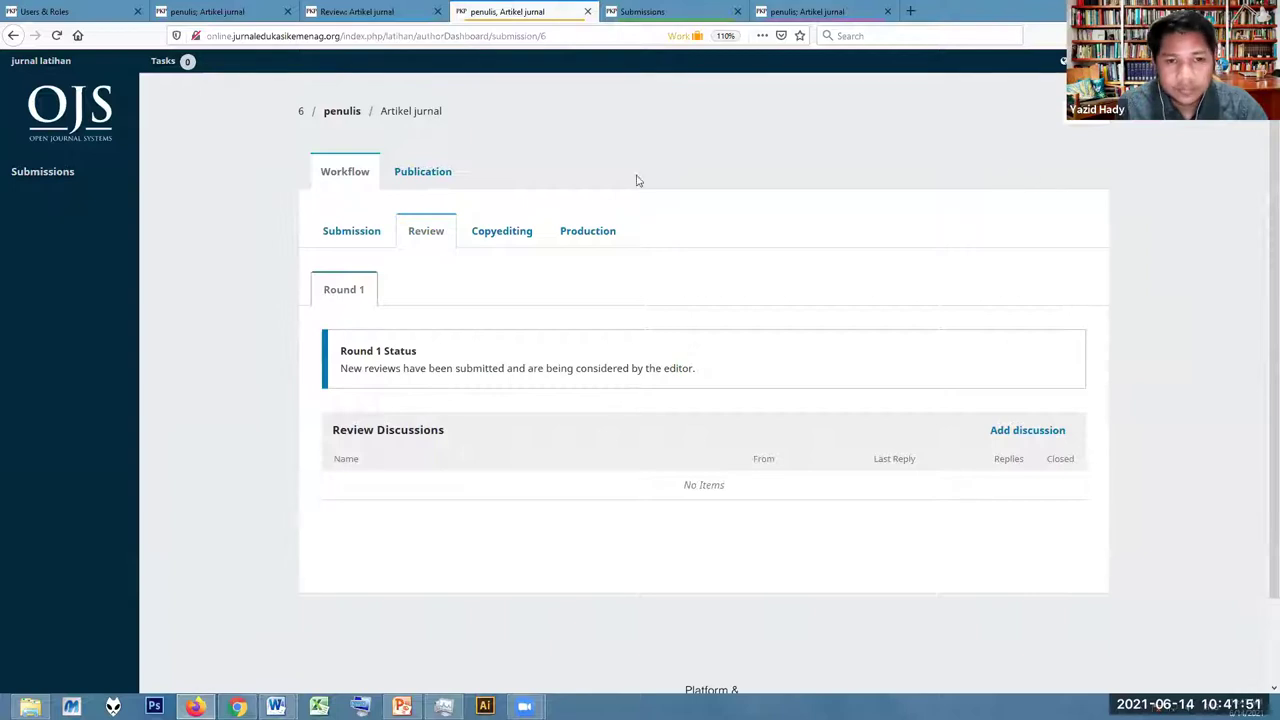
Look over the other accounts' pages and reopen Artikel jurnal from the author's submissions list to check its review round status
left_click(700, 10)
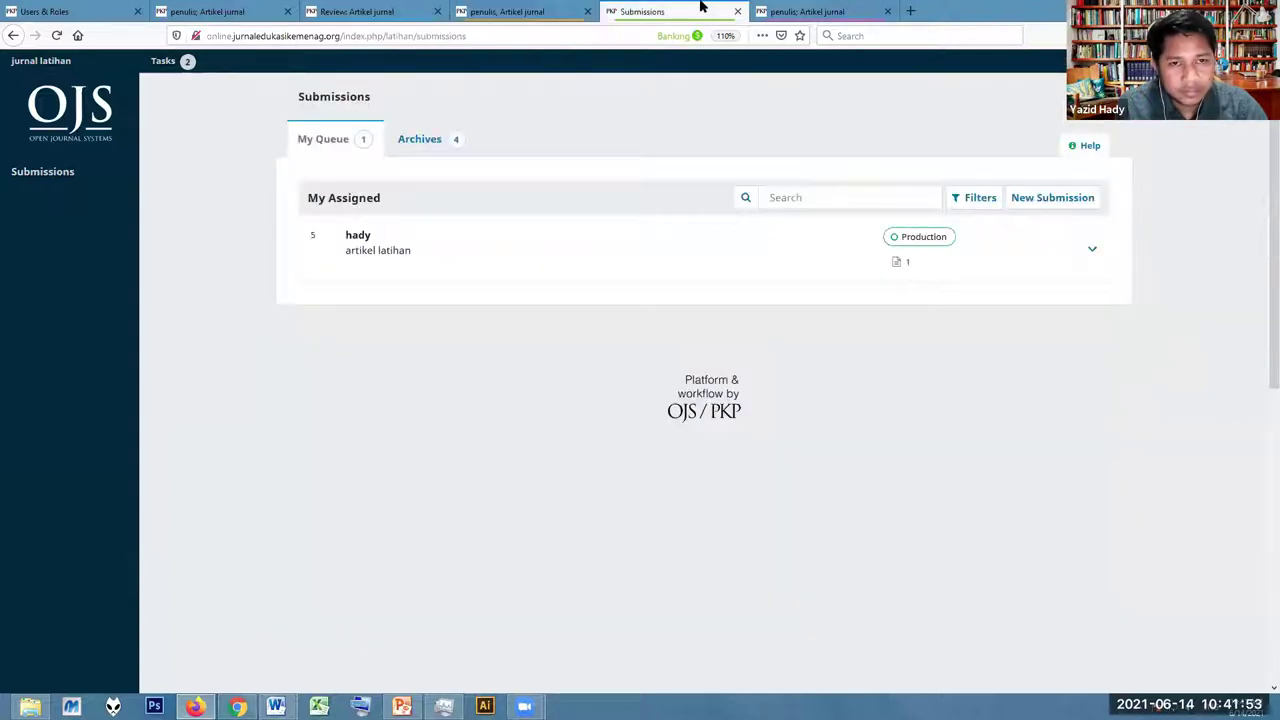
left_click(800, 9)
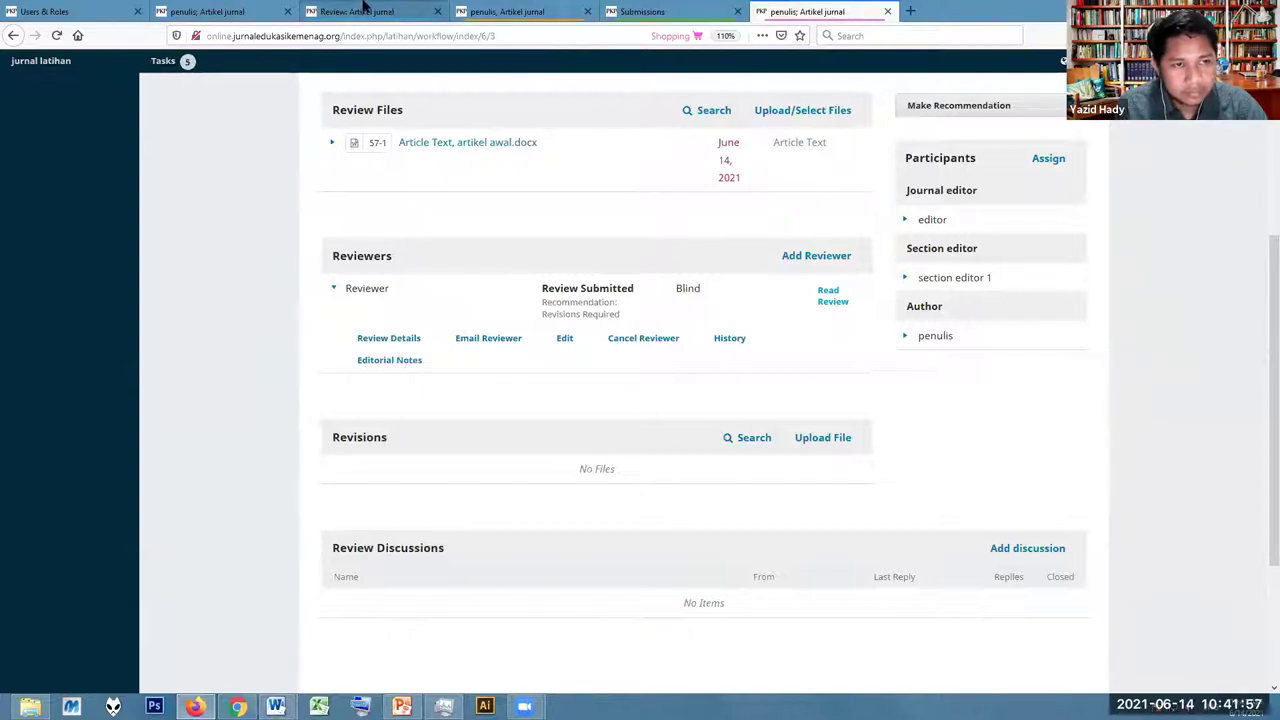
left_click(365, 9)
left_click(476, 8)
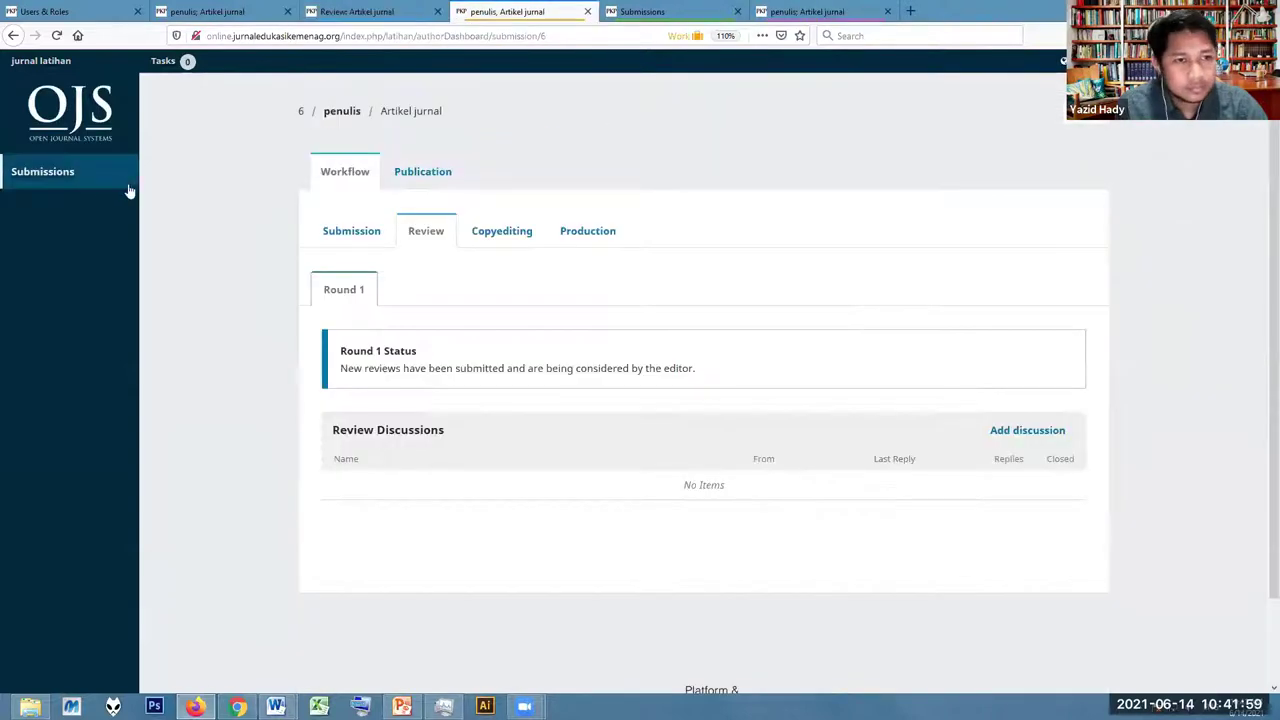
left_click(61, 173)
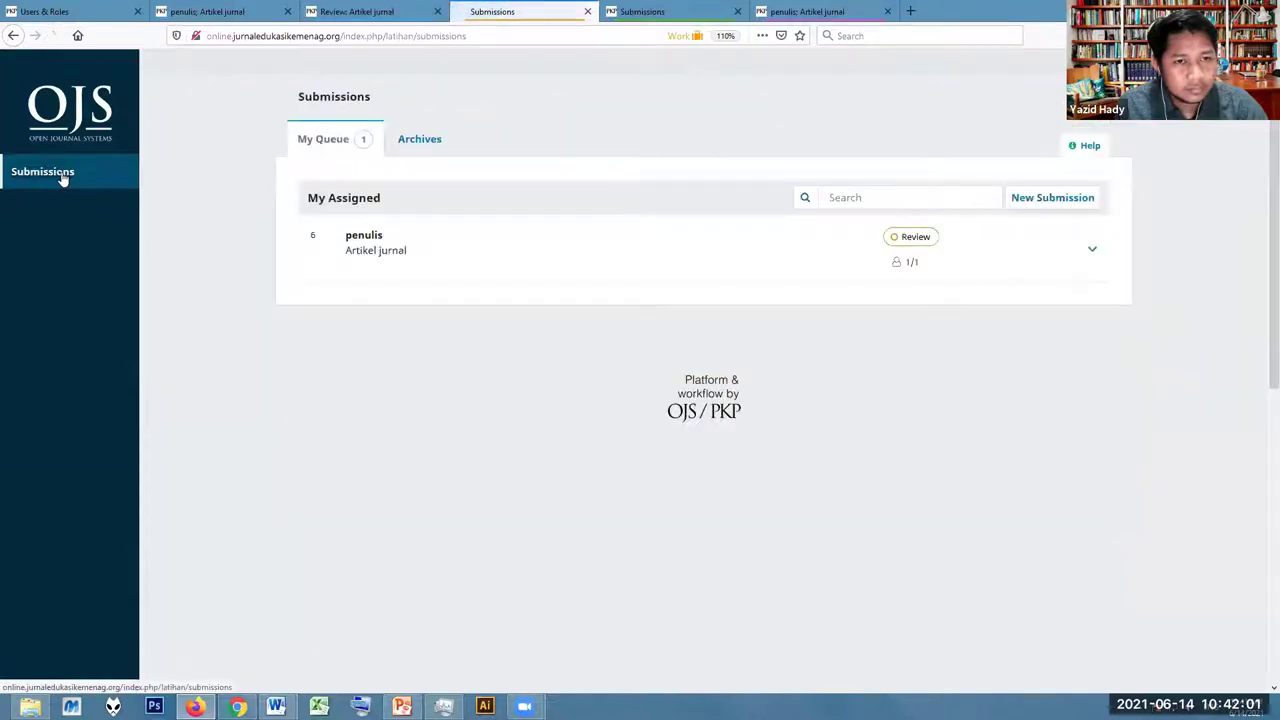
left_click(893, 248)
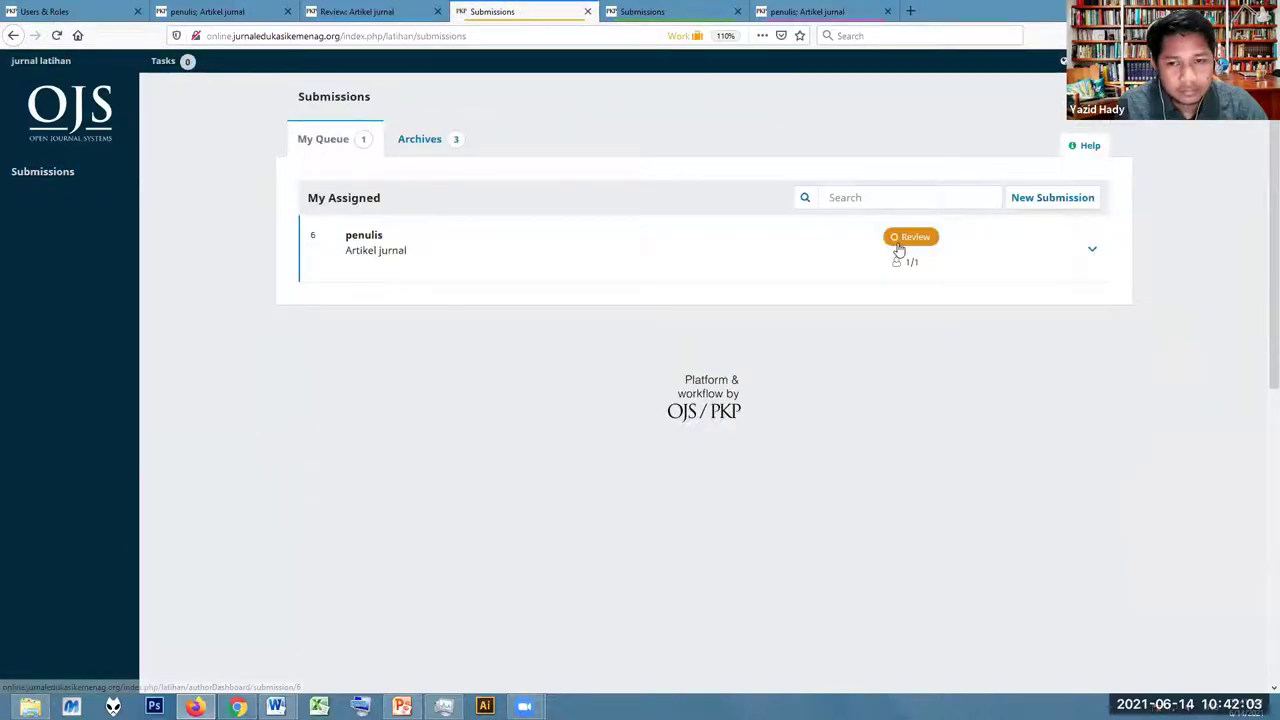
left_click(734, 254)
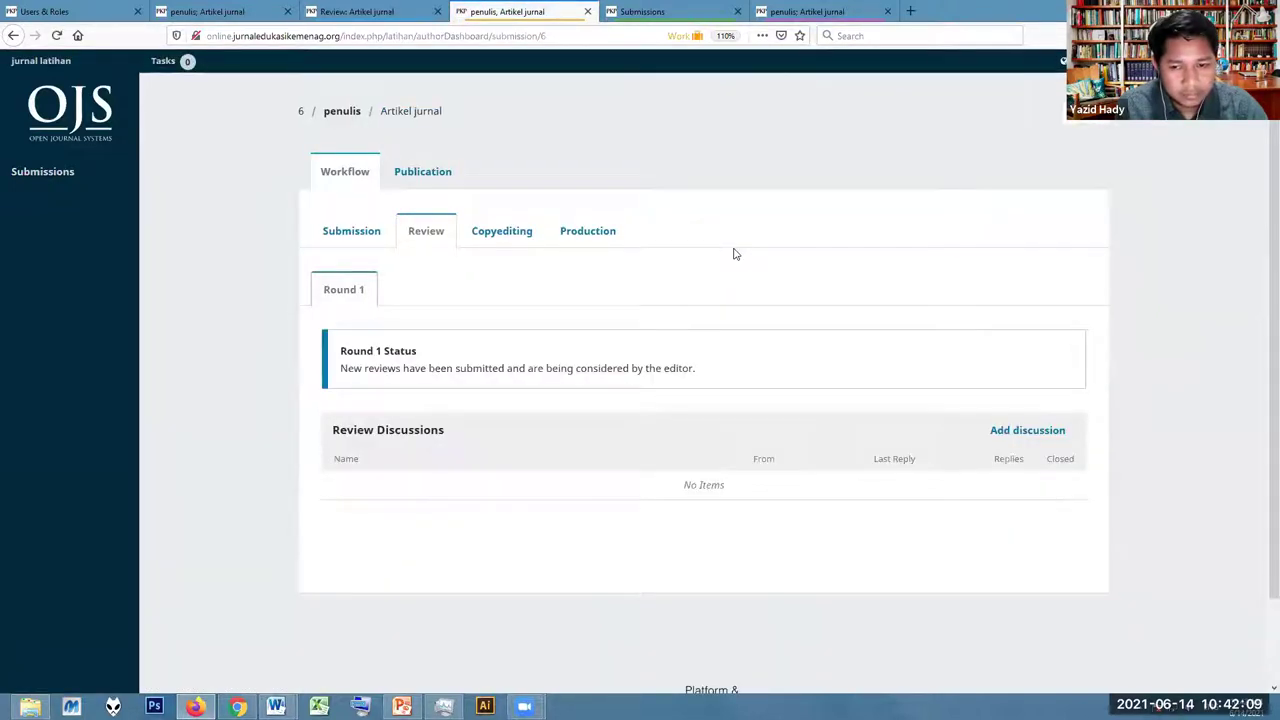
scroll(745, 278, "down", 2)
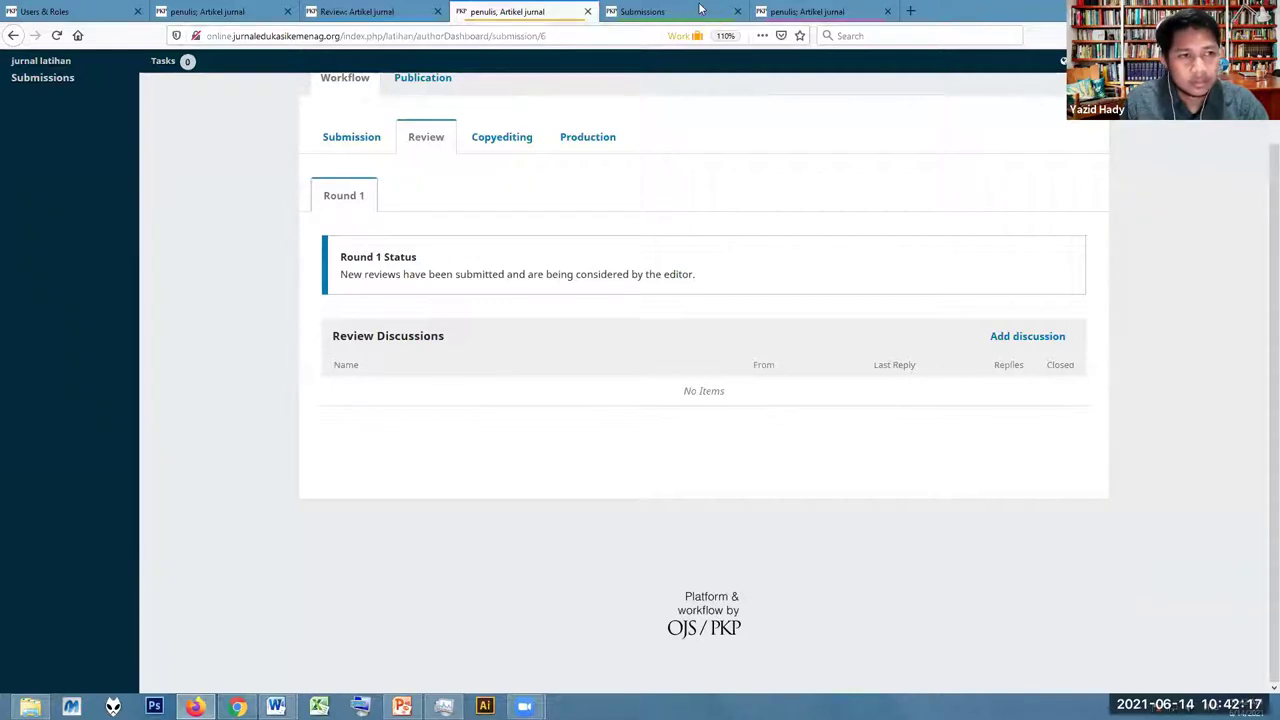
Open the Review stage of Artikel jurnal in the editor's account and confirm the submitted review from the reviewer's details
left_click(210, 11)
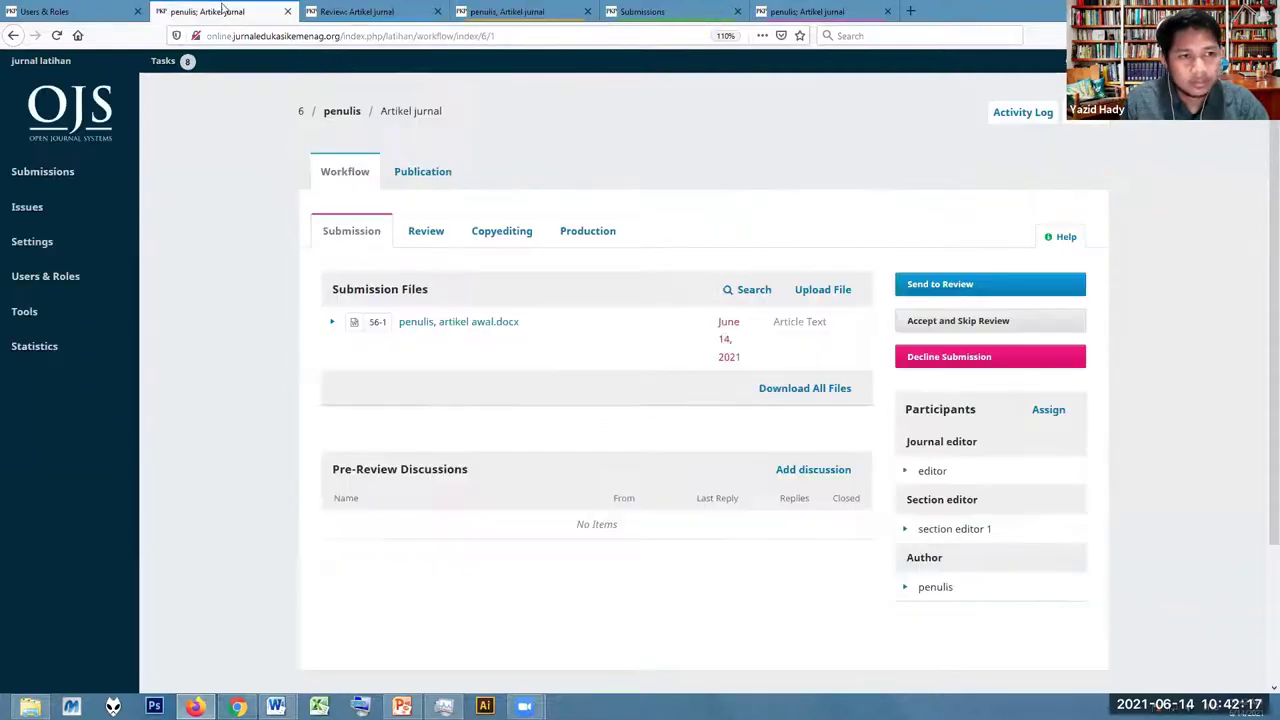
left_click(437, 236)
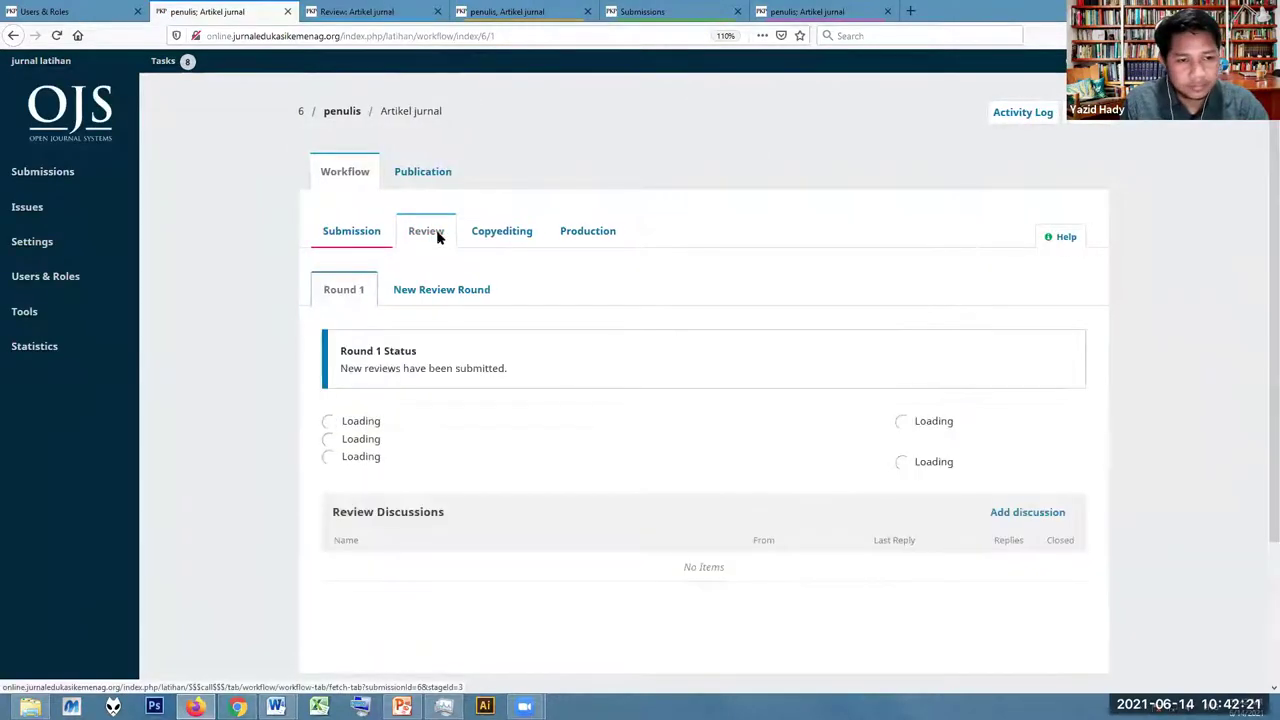
scroll(437, 236, "down", 3)
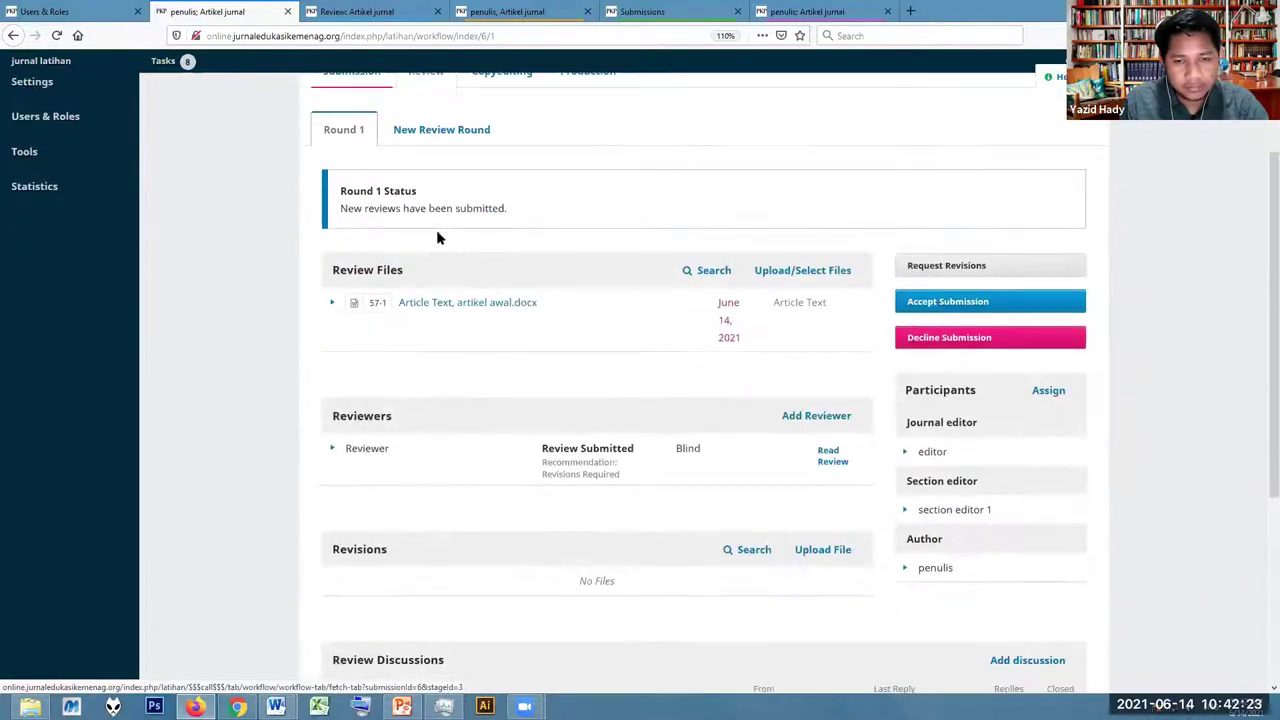
scroll(517, 170, "down", 3)
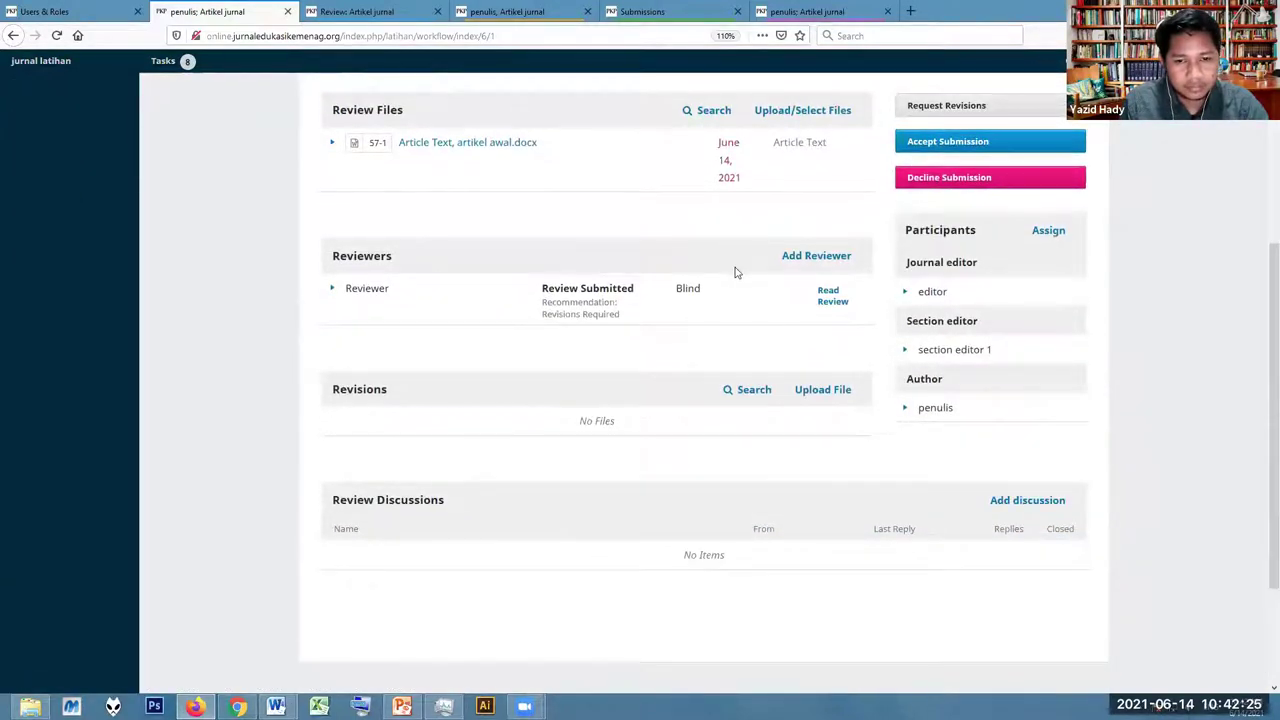
left_click(335, 290)
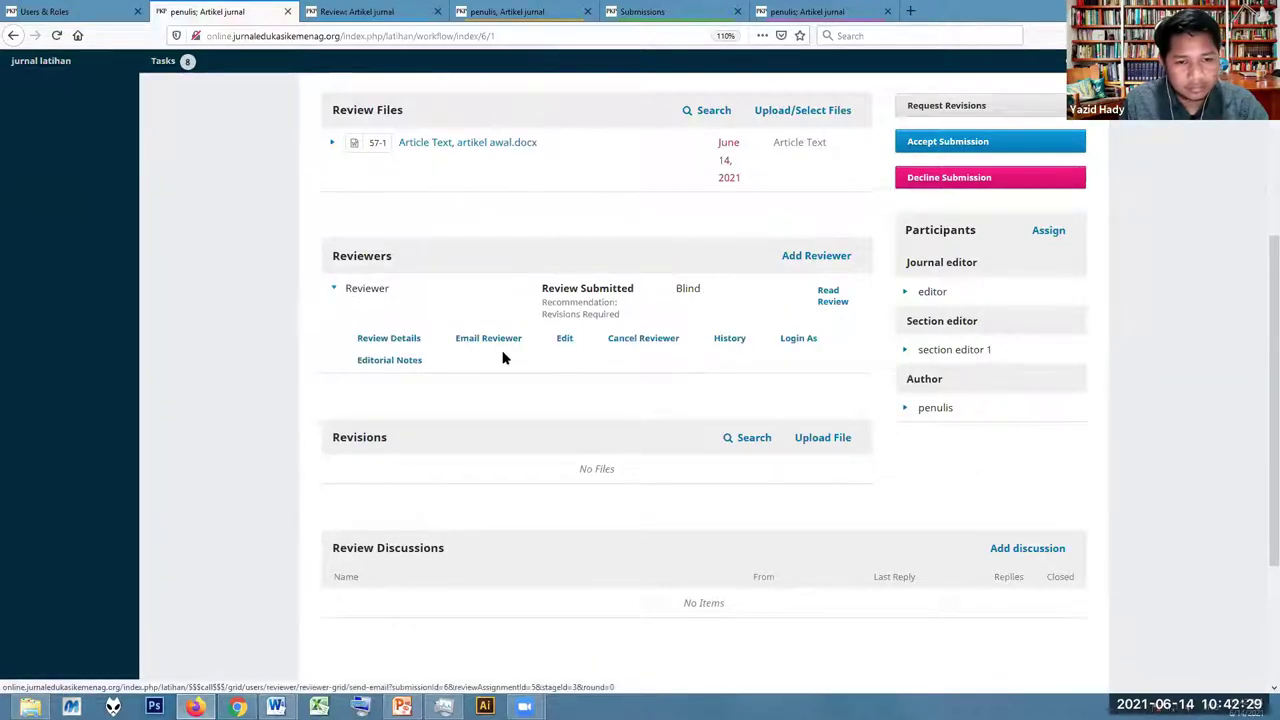
left_click(405, 345)
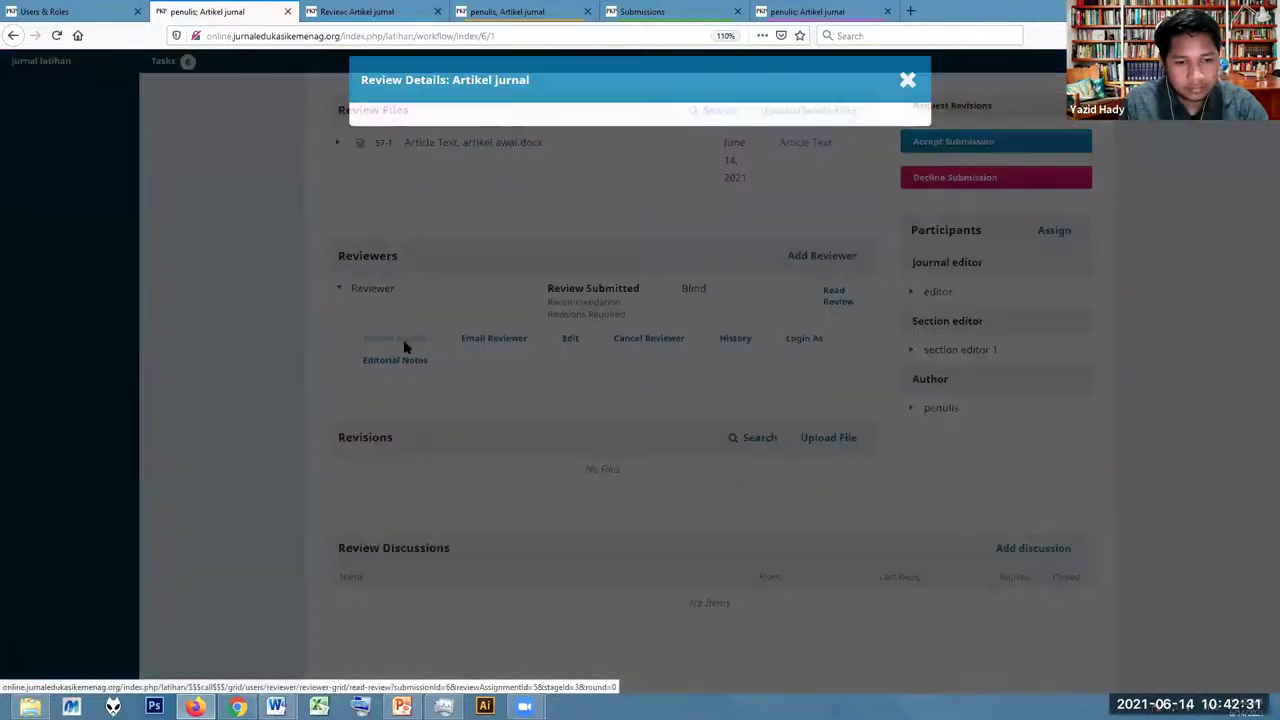
scroll(471, 317, "down", 3)
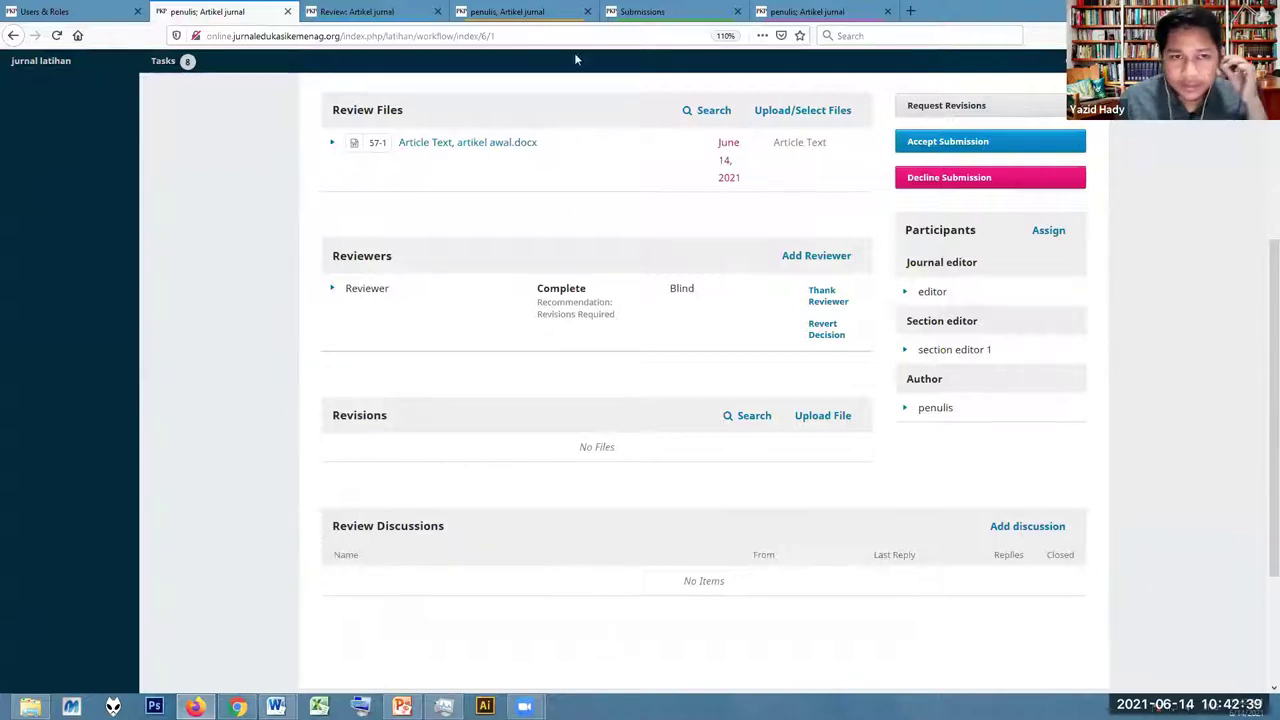
In the section editor's account, open the submitted review's details, keep the recommendation Revisions Required with no rating, and confirm the review
left_click(530, 11)
left_click(650, 11)
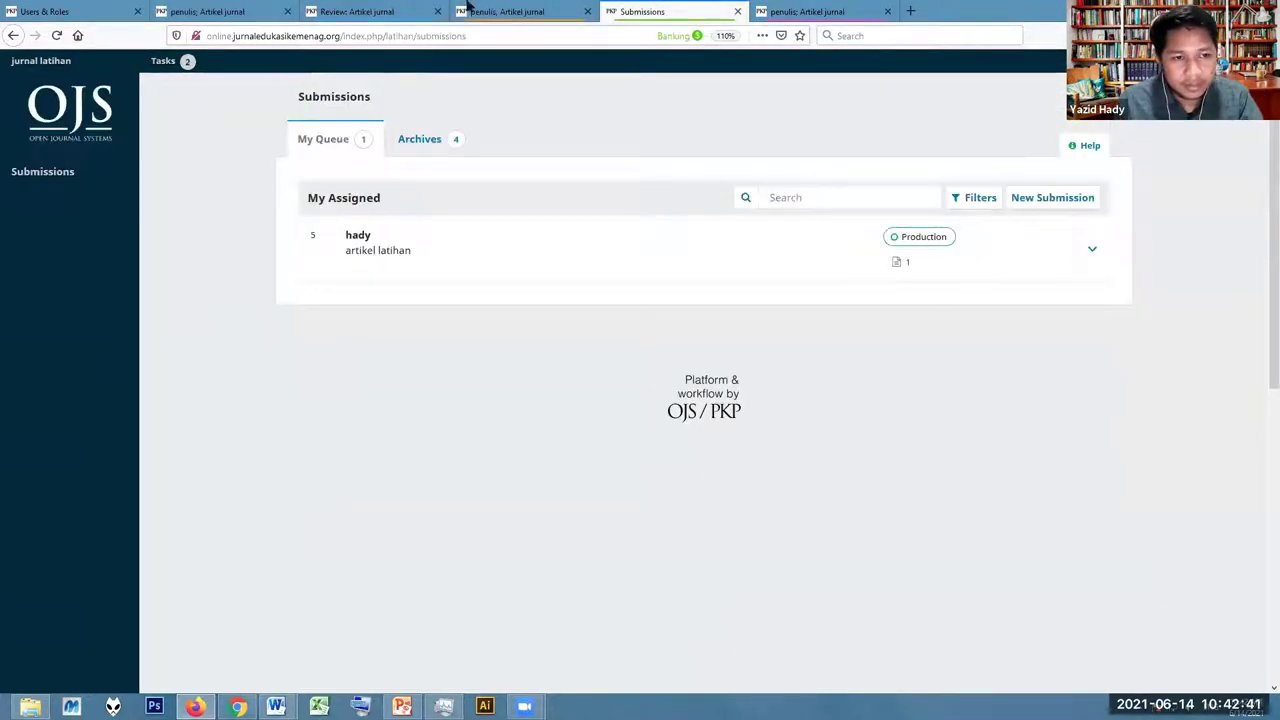
left_click(790, 8)
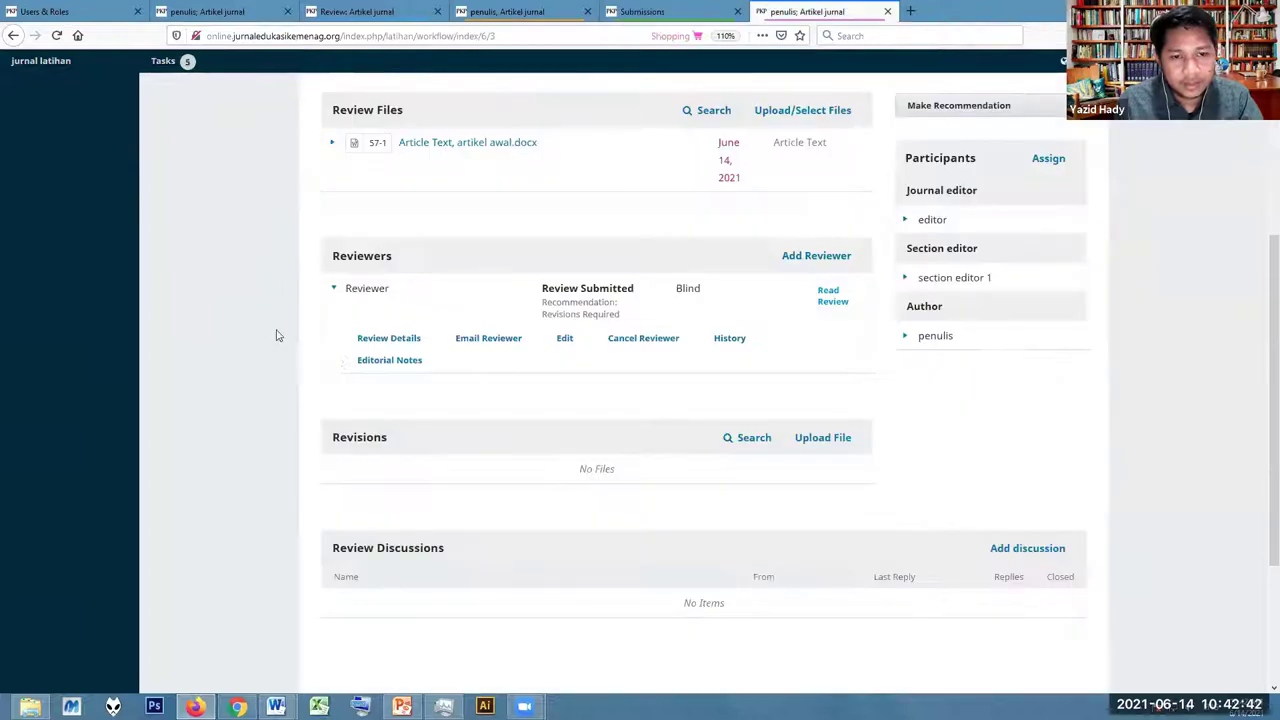
left_click(388, 339)
scroll(390, 351, "down", 1)
scroll(390, 351, "down", 1)
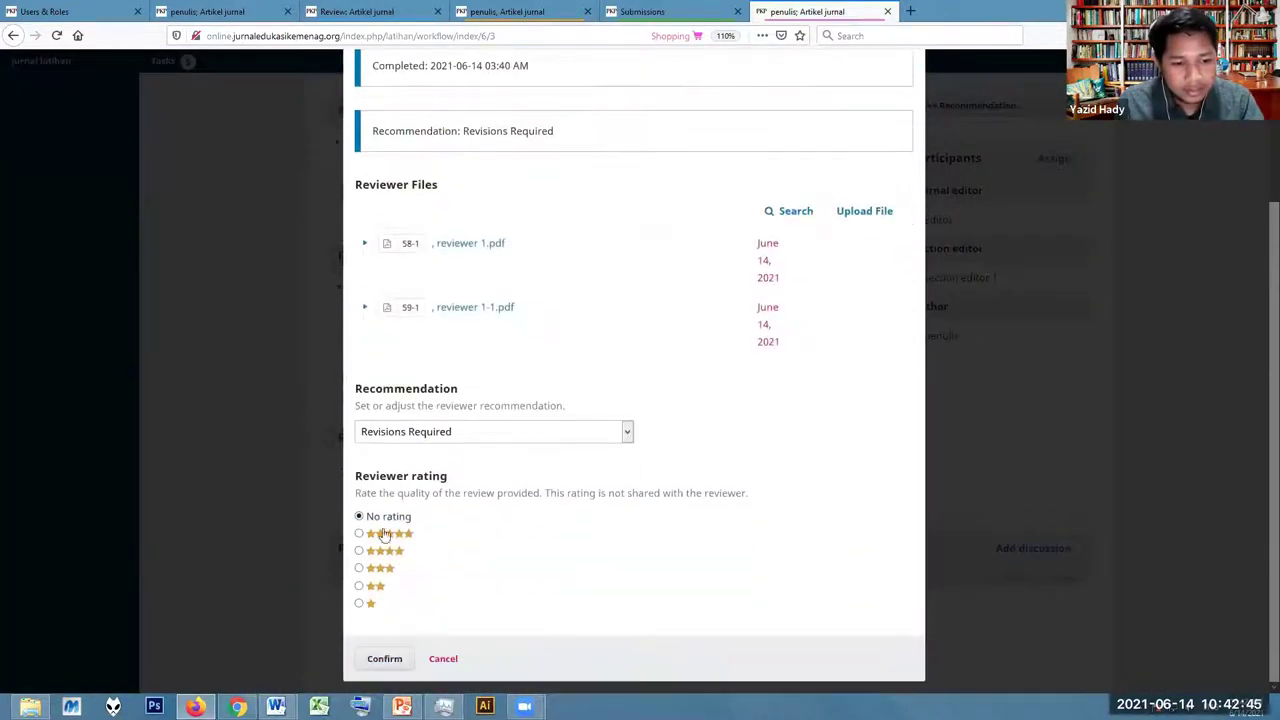
left_click(463, 433)
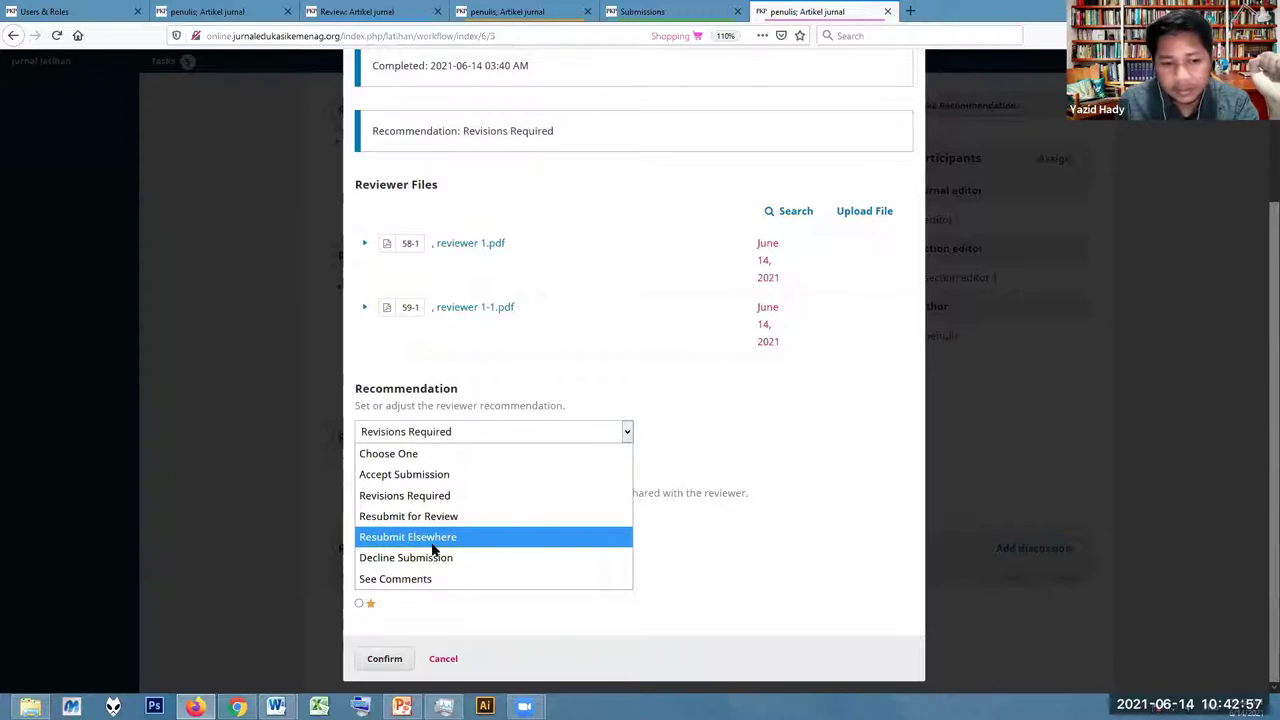
left_click(440, 495)
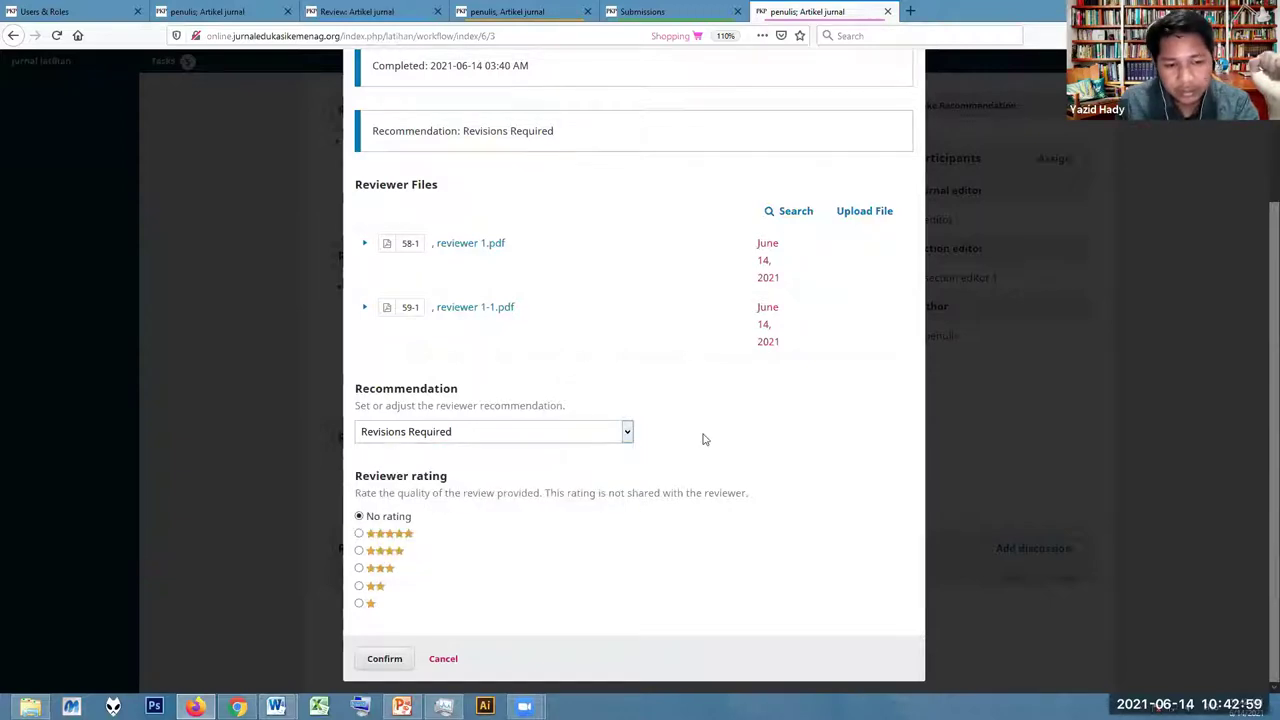
left_click(409, 662)
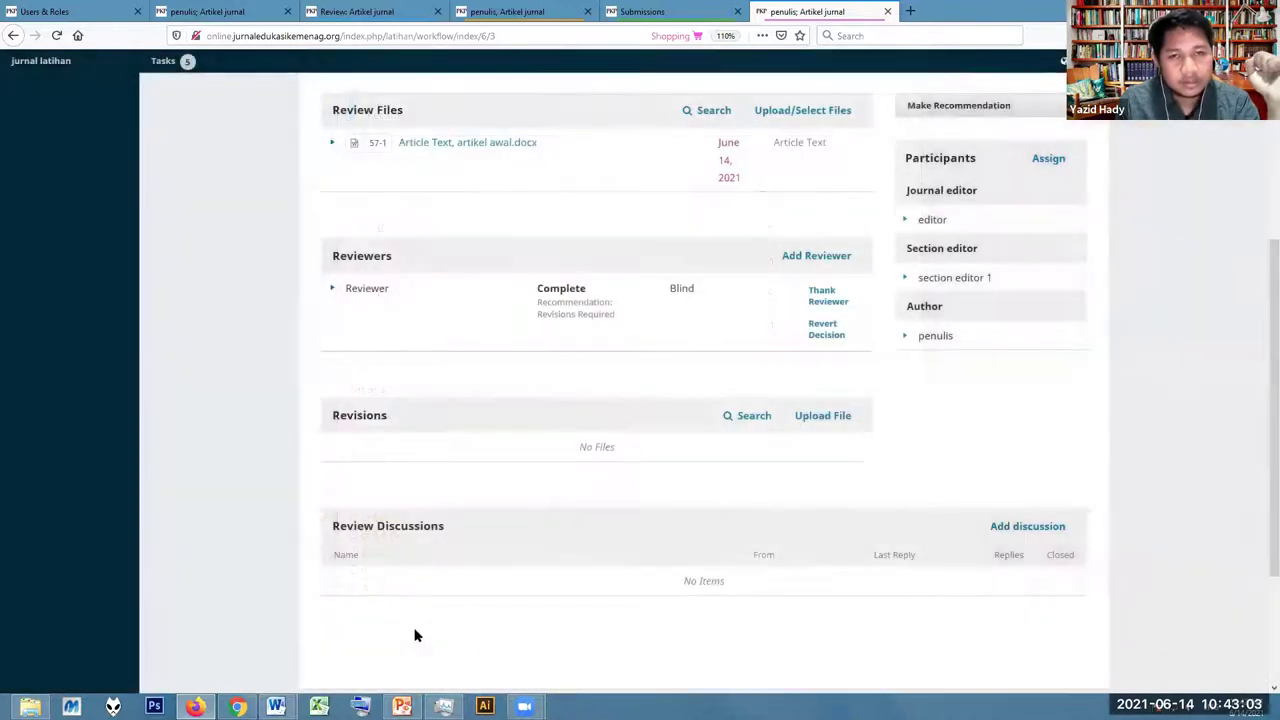
Switch to the author's dashboard for Artikel jurnal and reload it to check the round 1 status
left_click(395, 8)
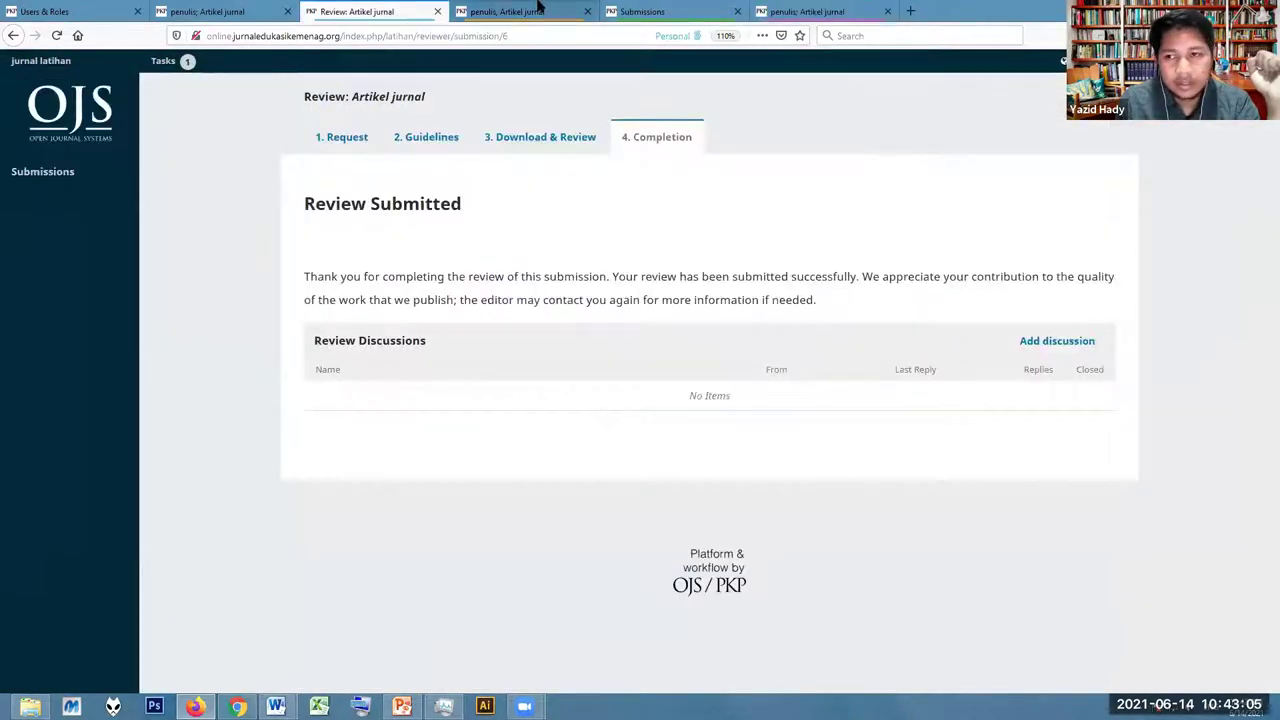
left_click(538, 10)
left_click(57, 35)
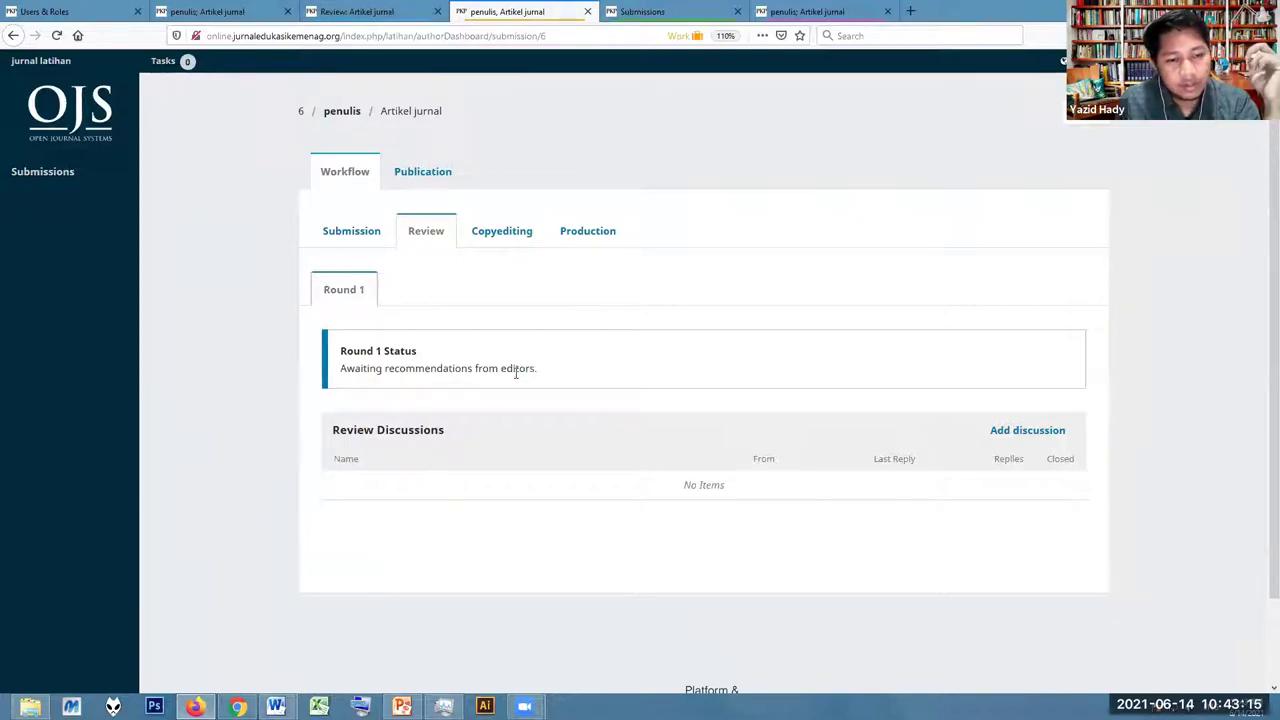
Return to the editor's workflow page, read the review details with the reviewer's files and recommendation, and confirm the review again
left_click(253, 8)
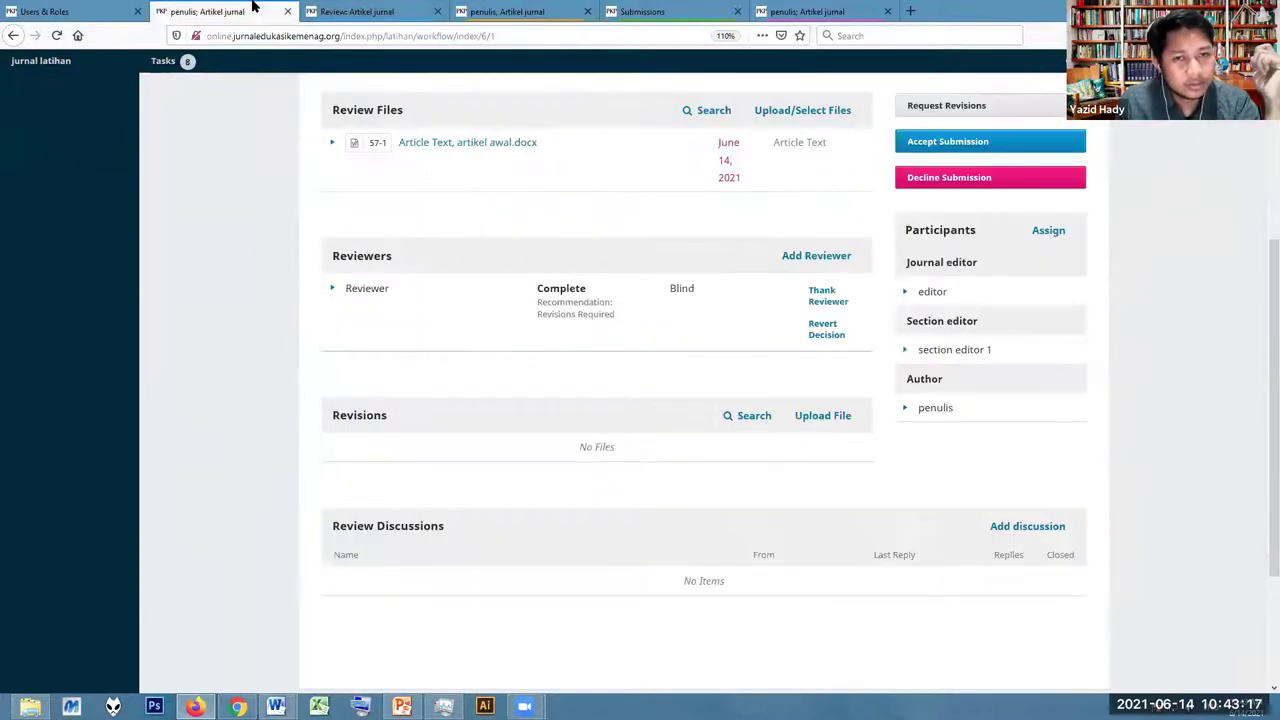
left_click(332, 289)
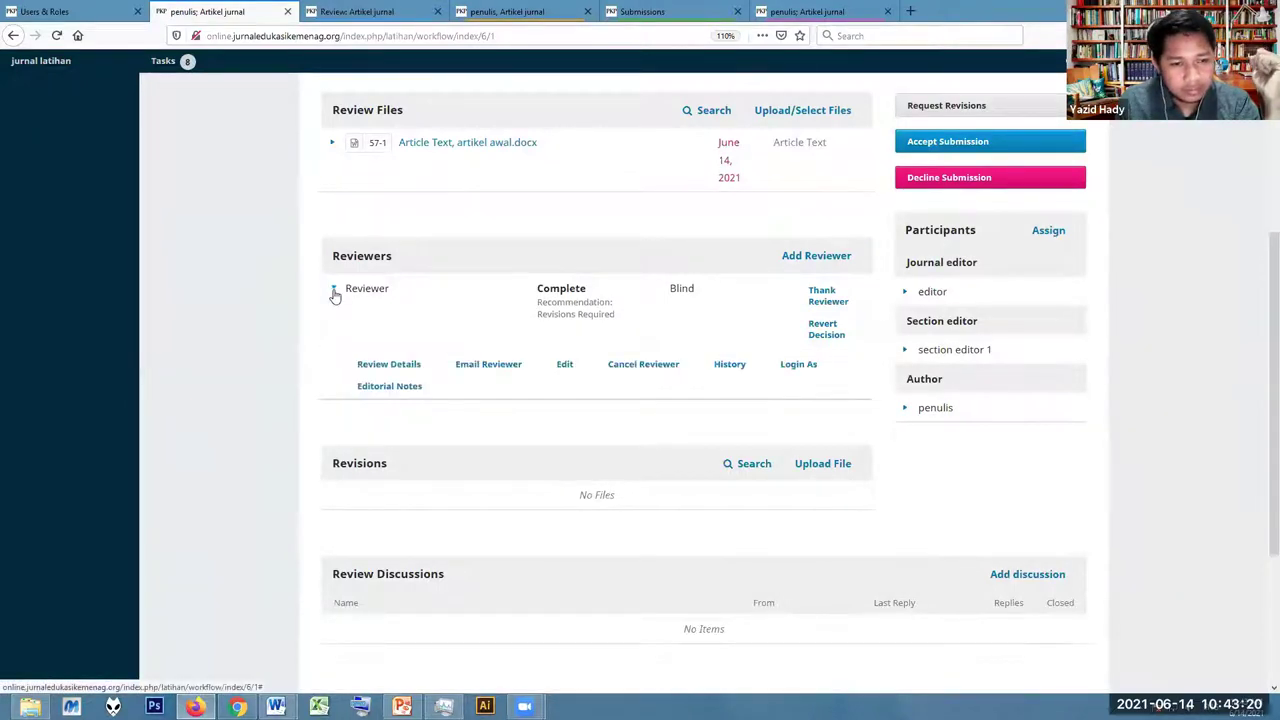
left_click(388, 365)
scroll(433, 335, "down", 3)
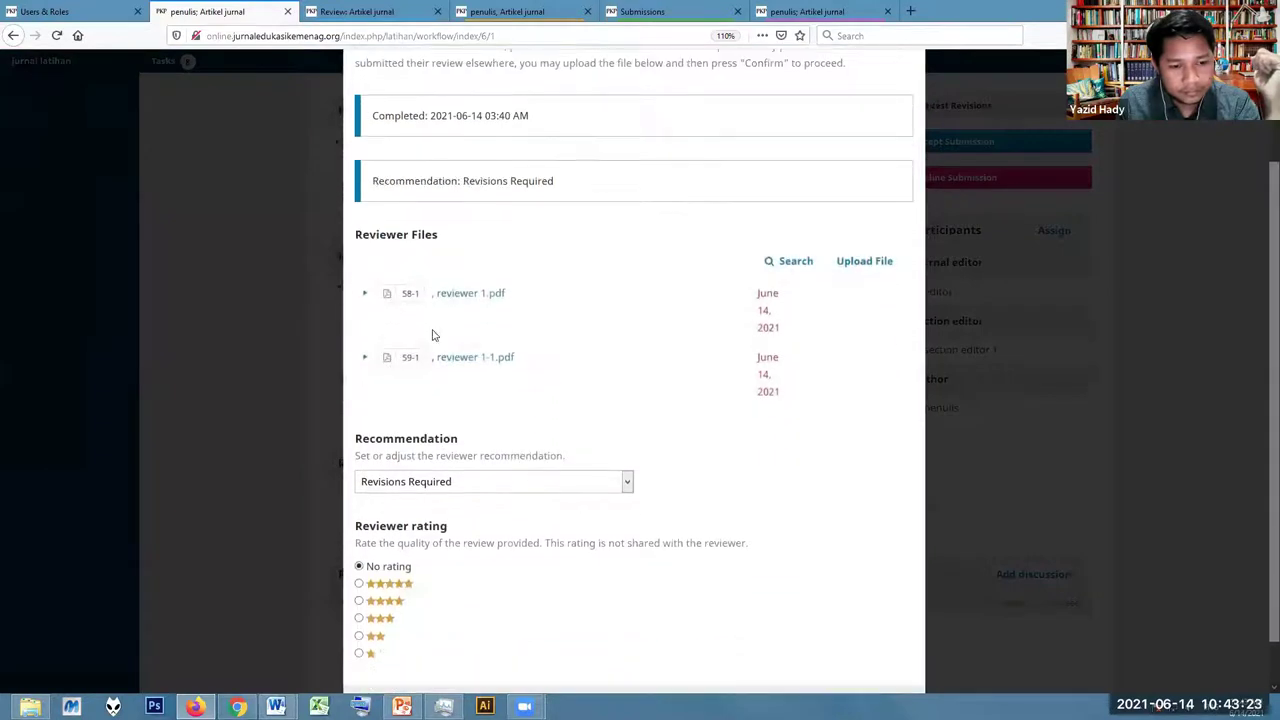
scroll(433, 335, "down", 1)
left_click(386, 658)
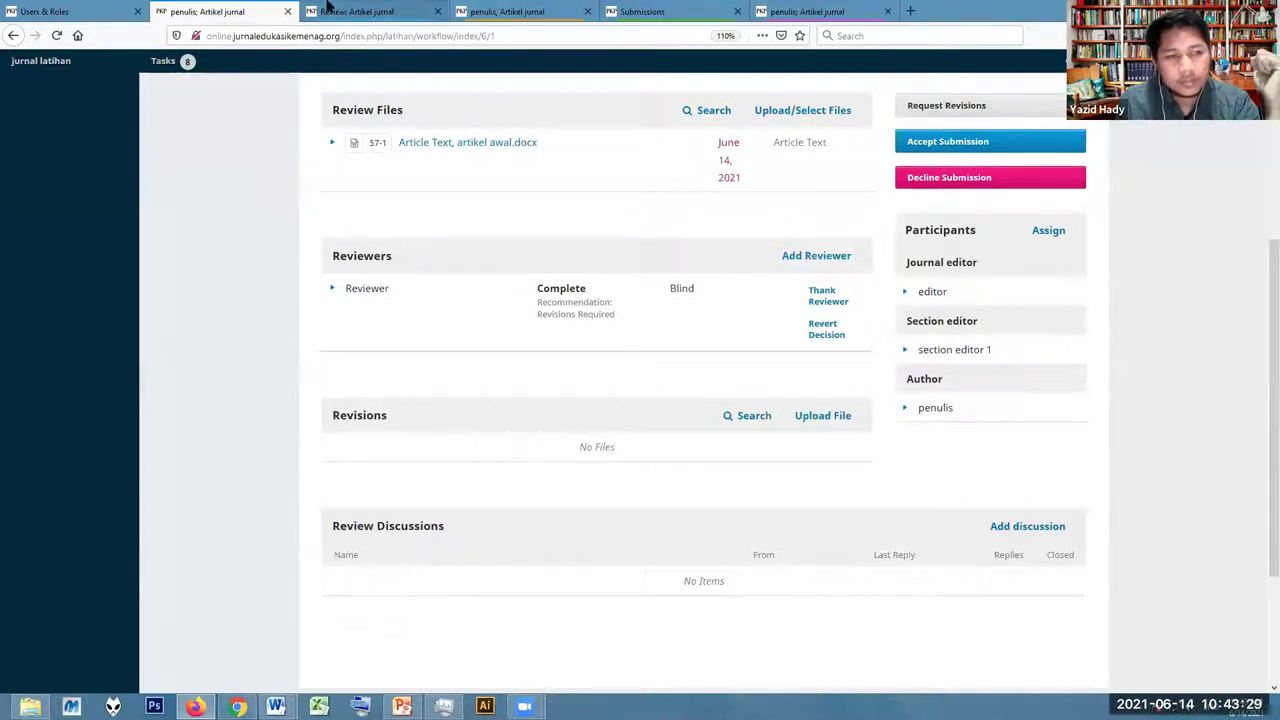
Reload the author's dashboard for Artikel jurnal again and highlight the round 1 status message
left_click(393, 14)
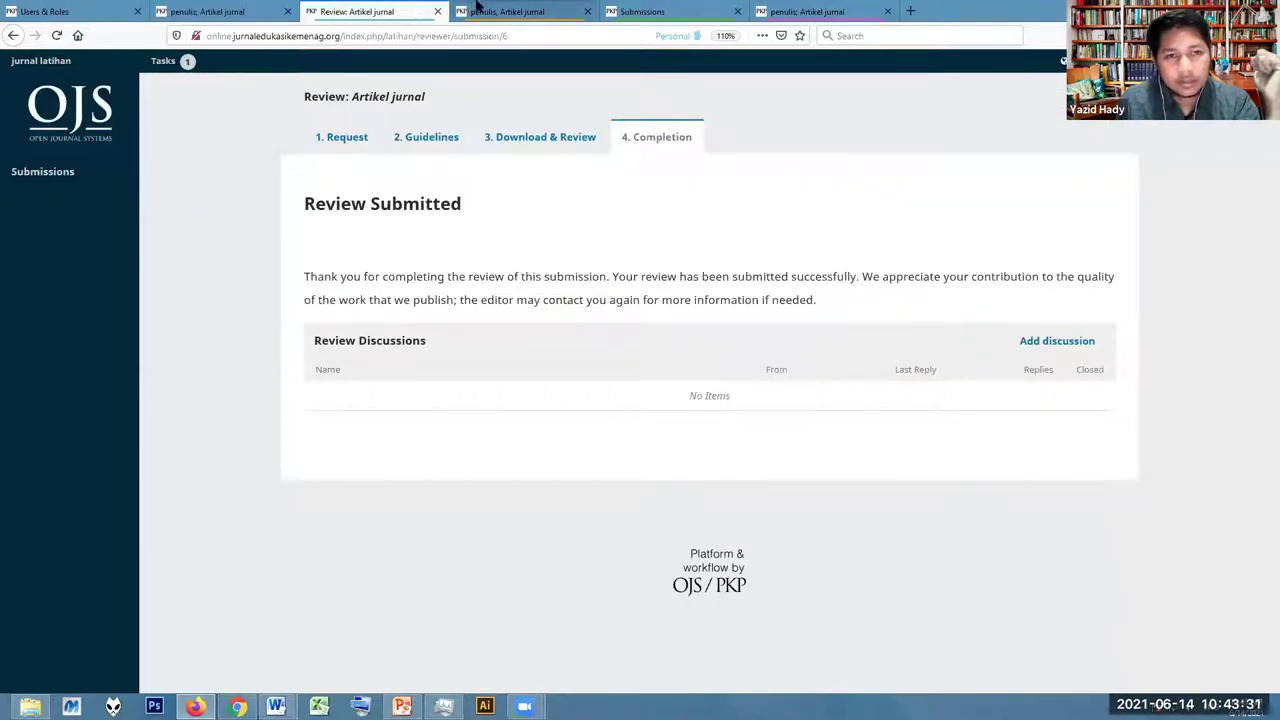
left_click(478, 10)
left_click(57, 36)
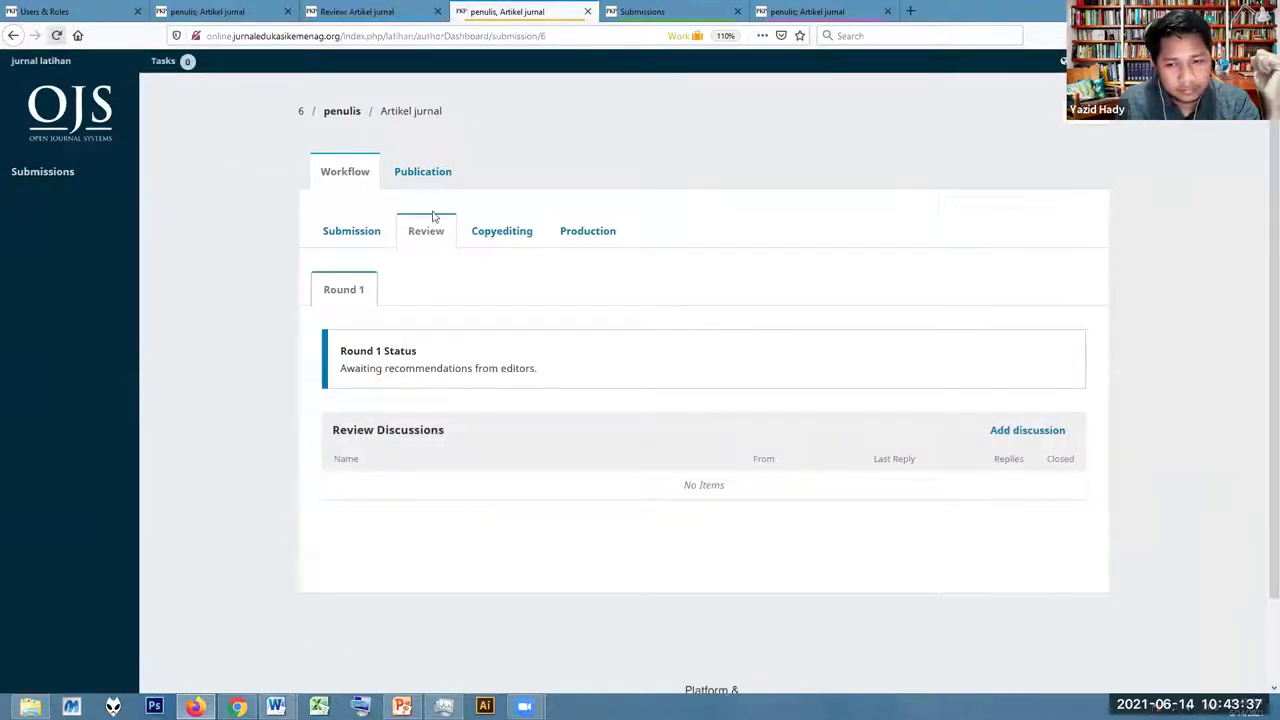
triple_click(443, 371)
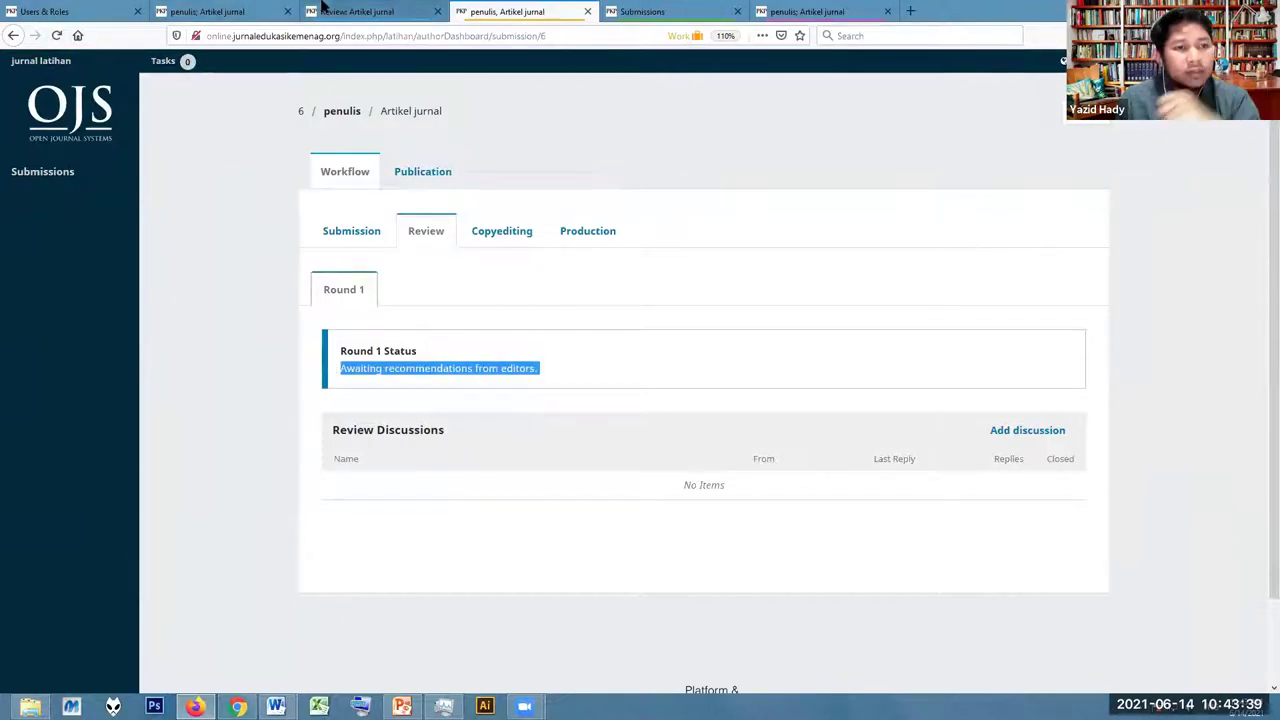
Expand the reviewer's entry in the editor's account and view the Editorial Notes and Email Reviewer forms, closing both without entering anything
left_click(322, 8)
left_click(252, 8)
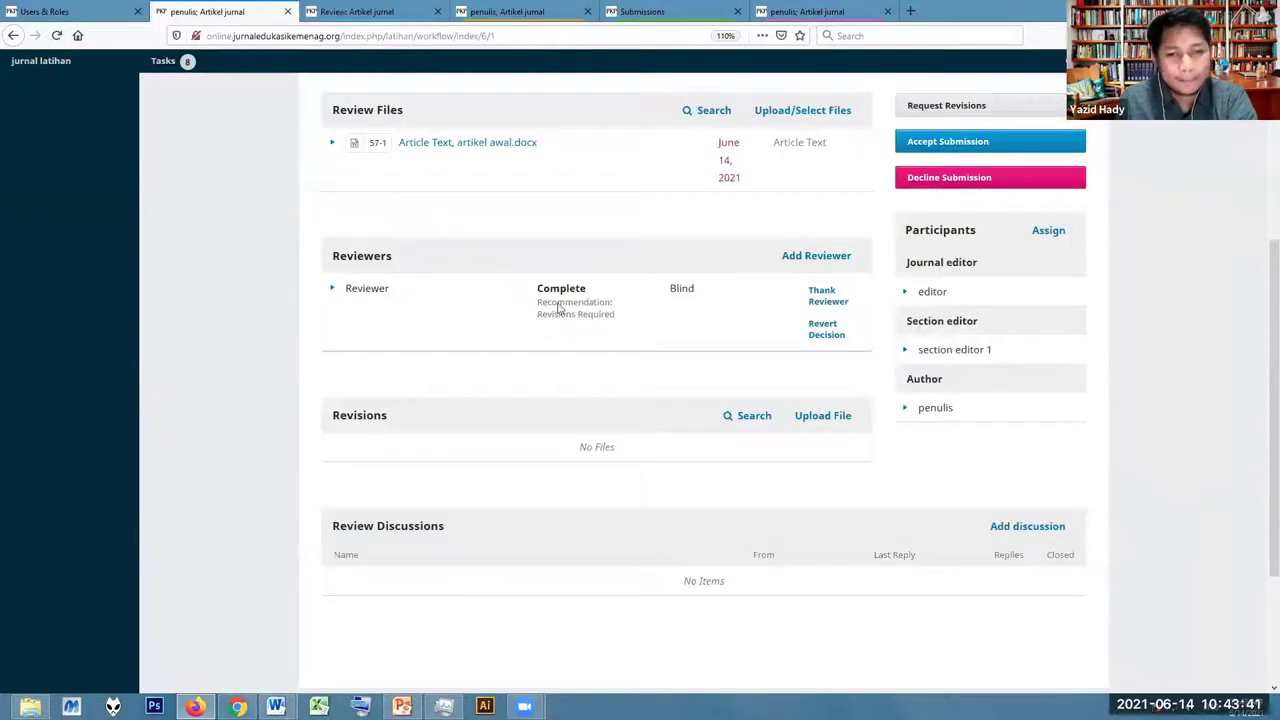
left_click(333, 289)
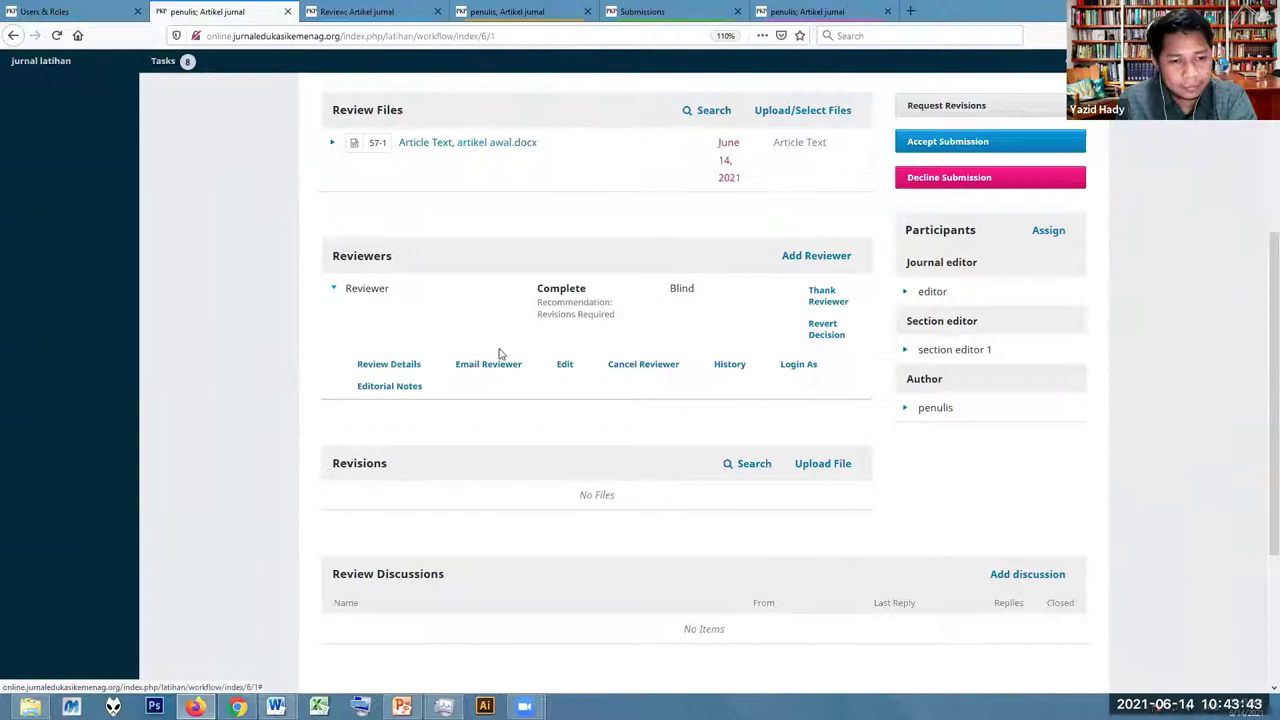
left_click(404, 392)
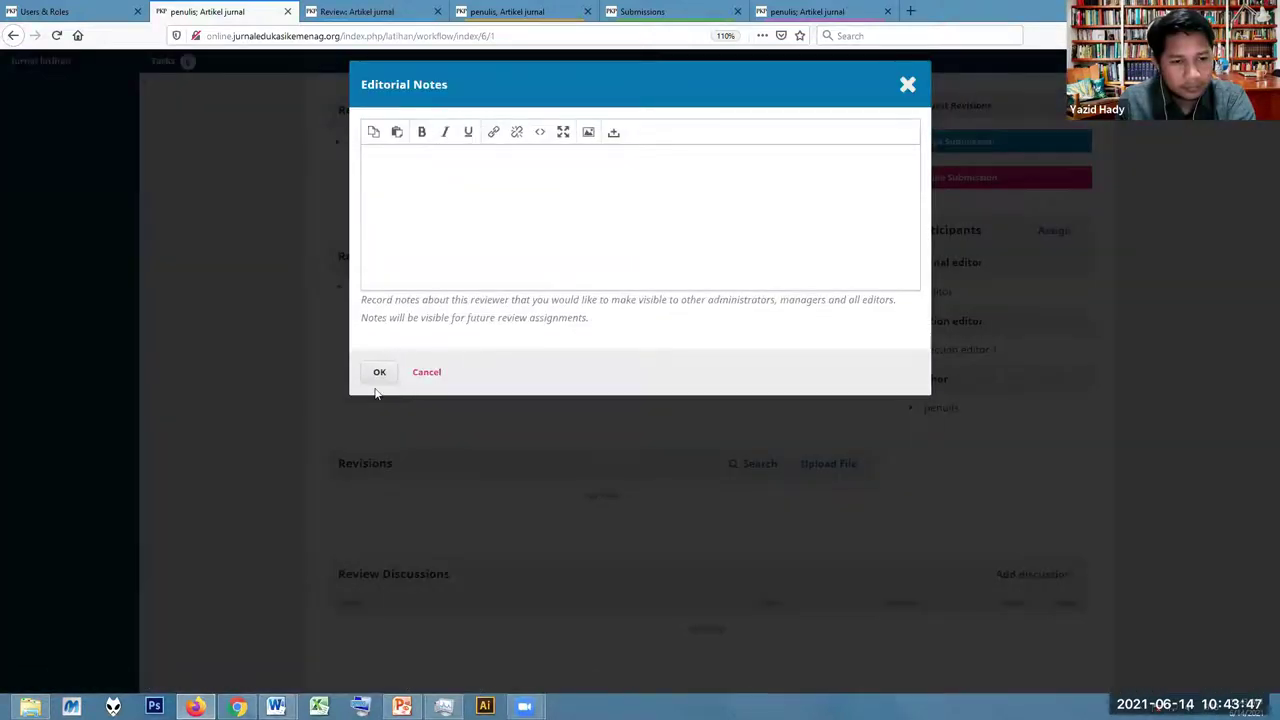
left_click(427, 373)
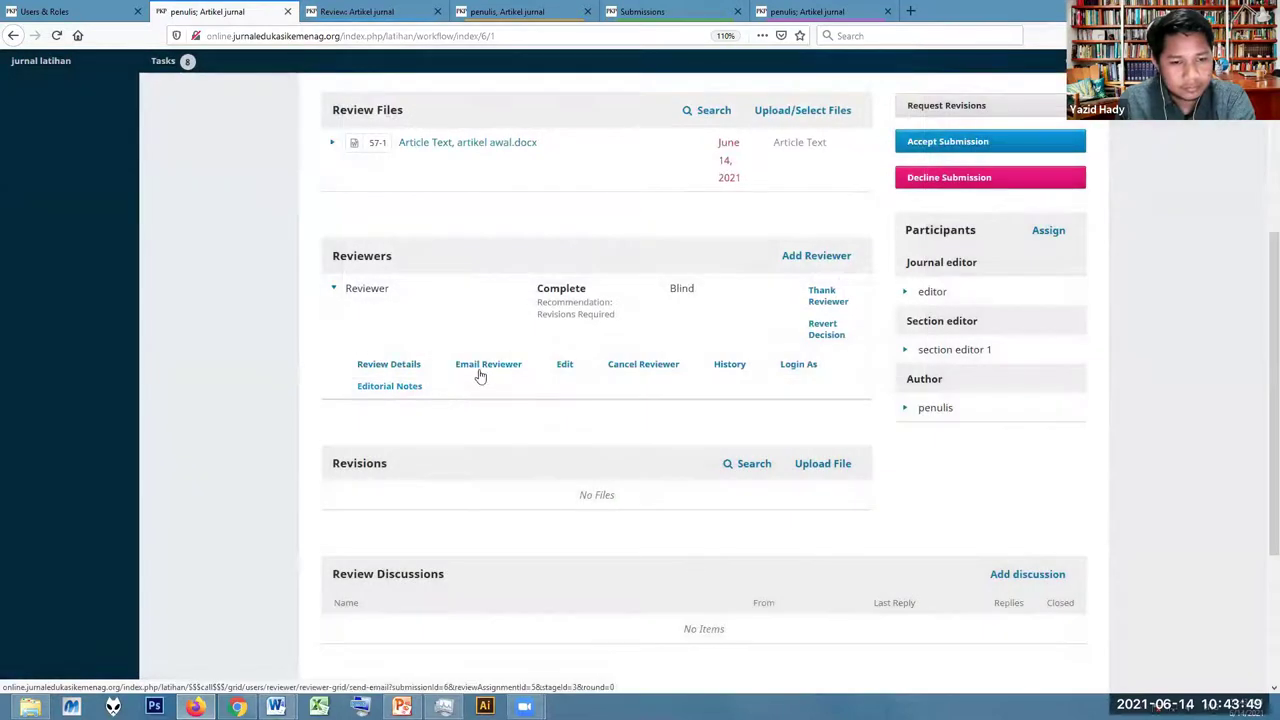
left_click(480, 367)
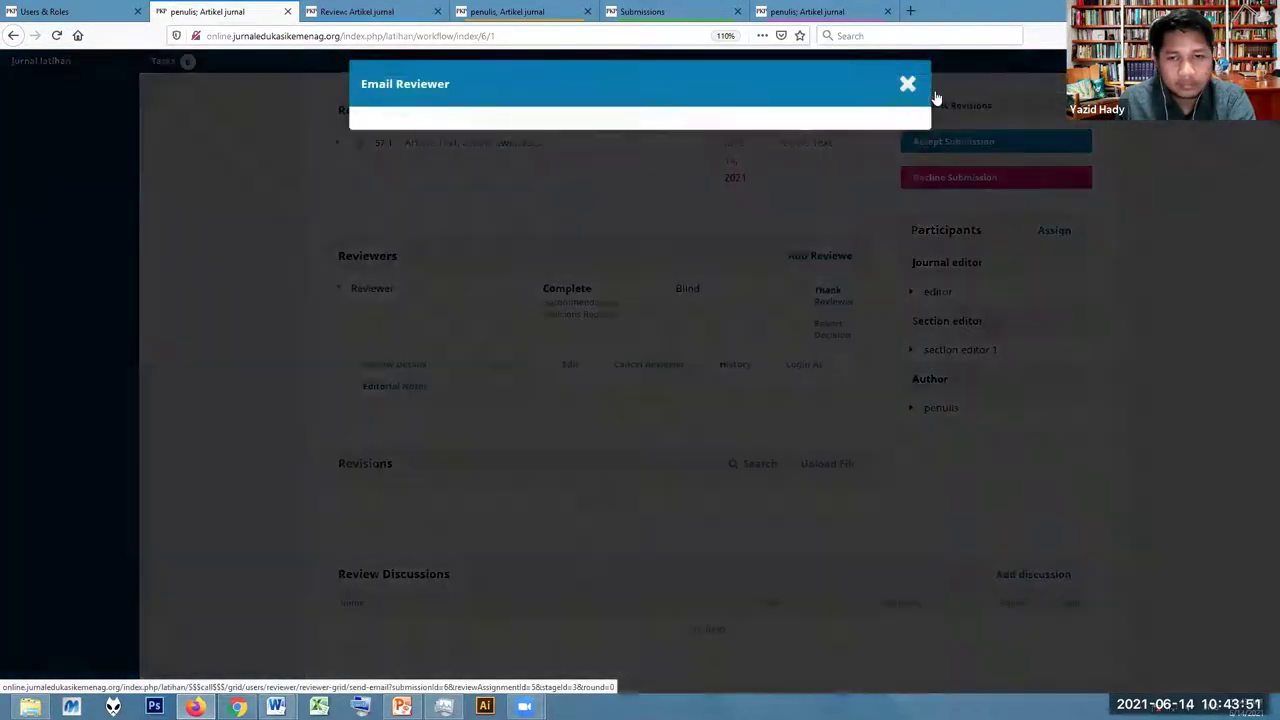
left_click(907, 86)
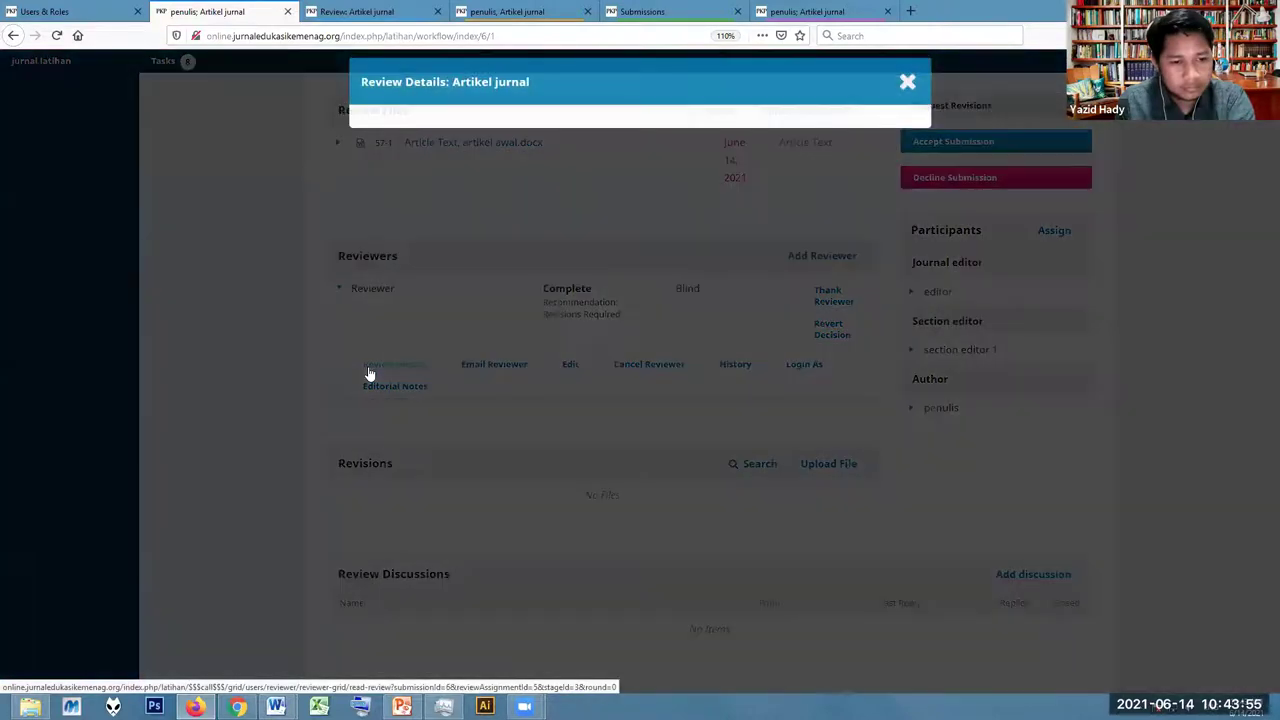
Confirm the review of Artikel jurnal with the Revisions Required recommendation and a five-star reviewer rating, and send the reviewer the thank-you message
scroll(453, 445, "down", 3)
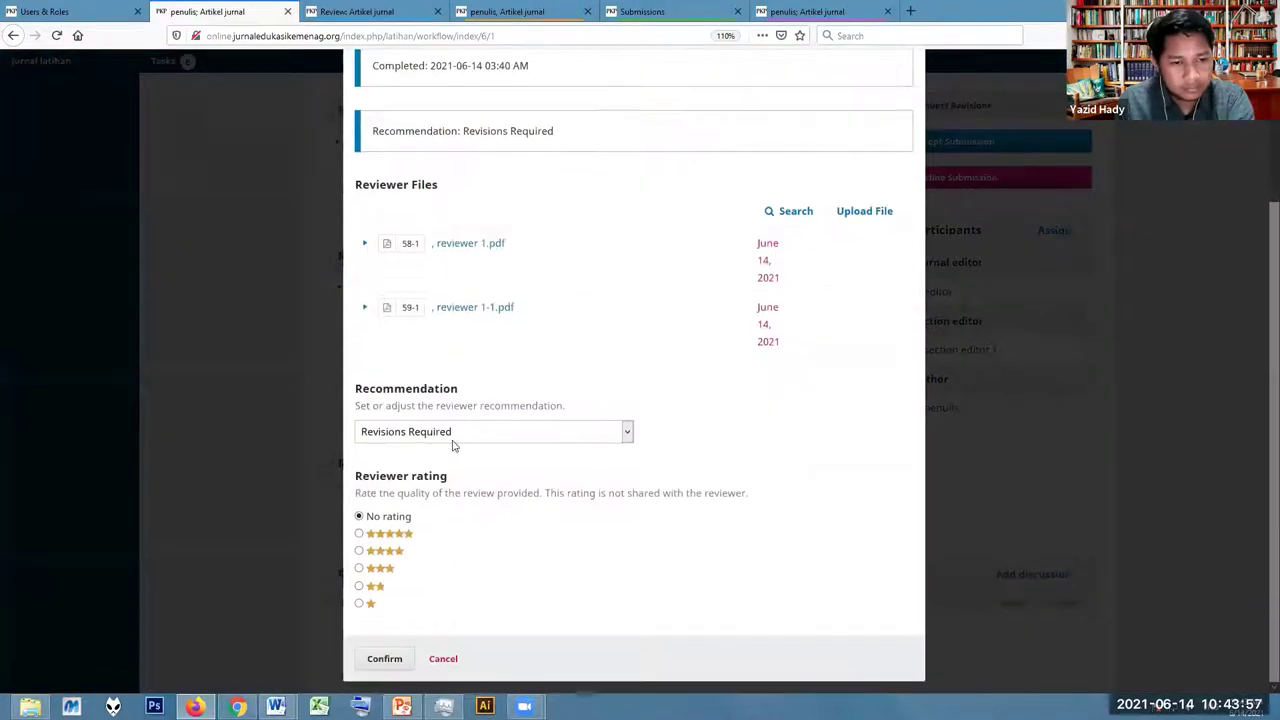
left_click(452, 440)
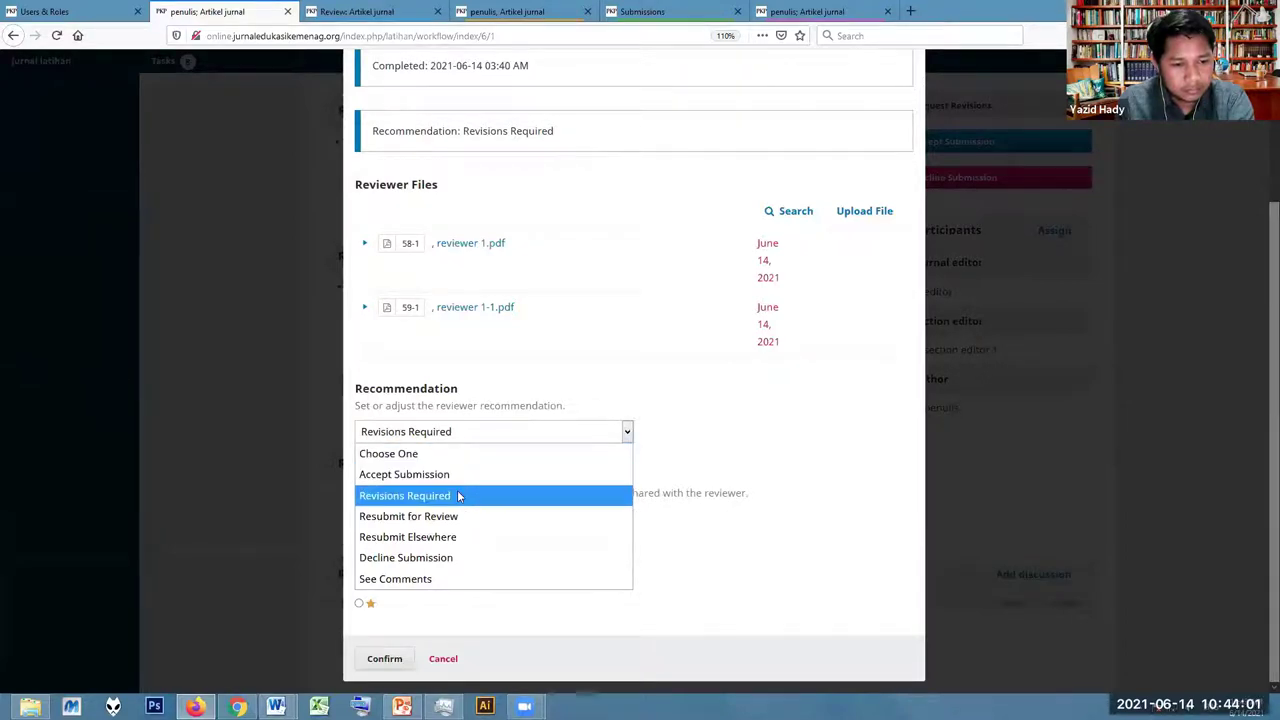
left_click(453, 495)
left_click(381, 536)
left_click(393, 661)
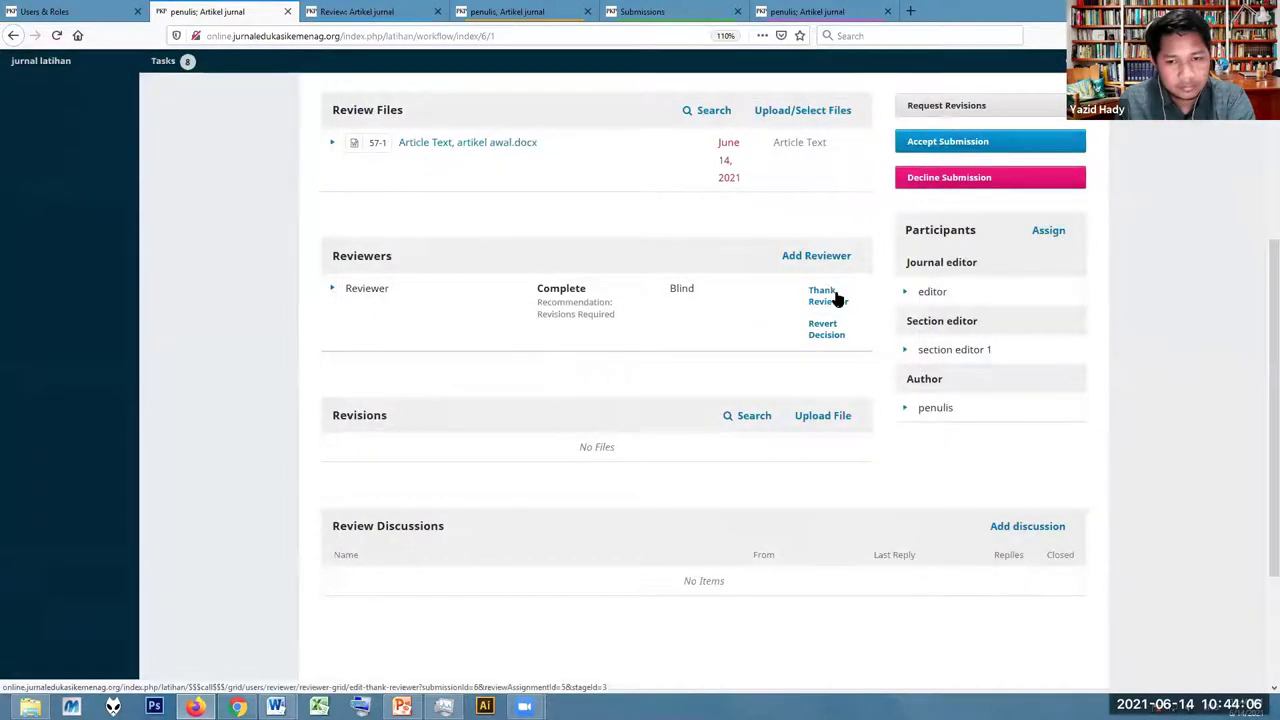
left_click(838, 297)
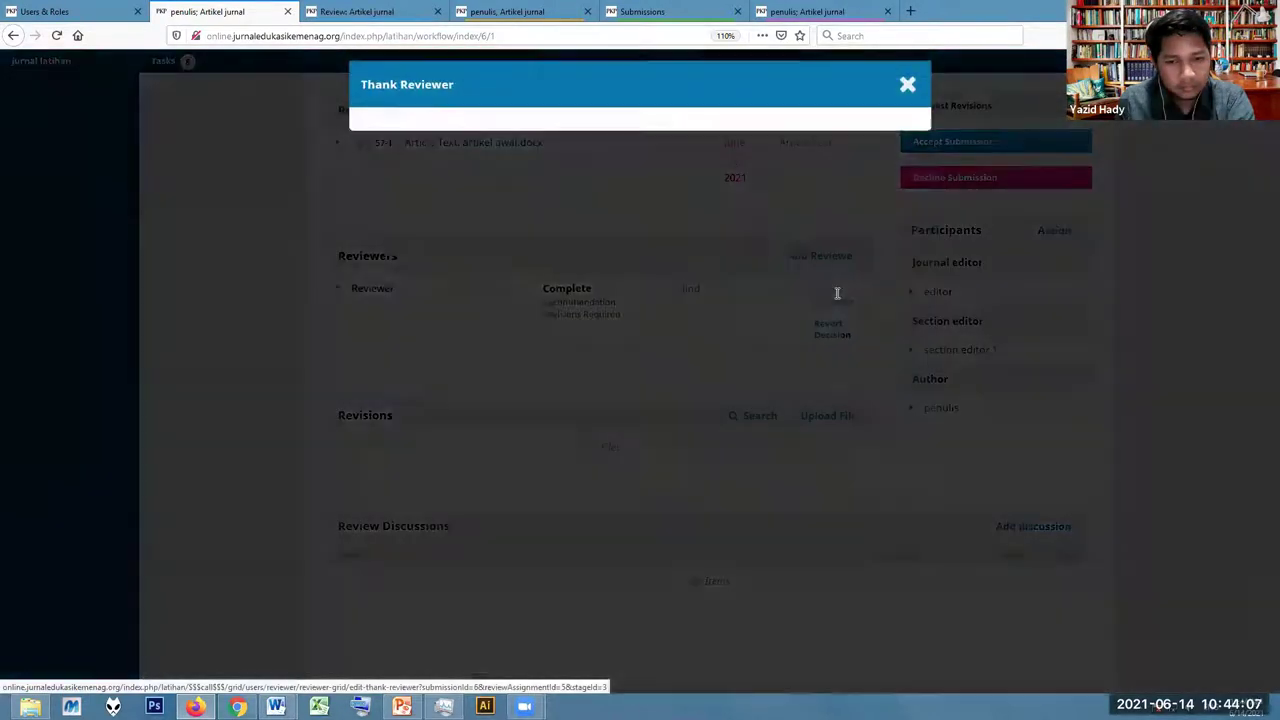
left_click(408, 459)
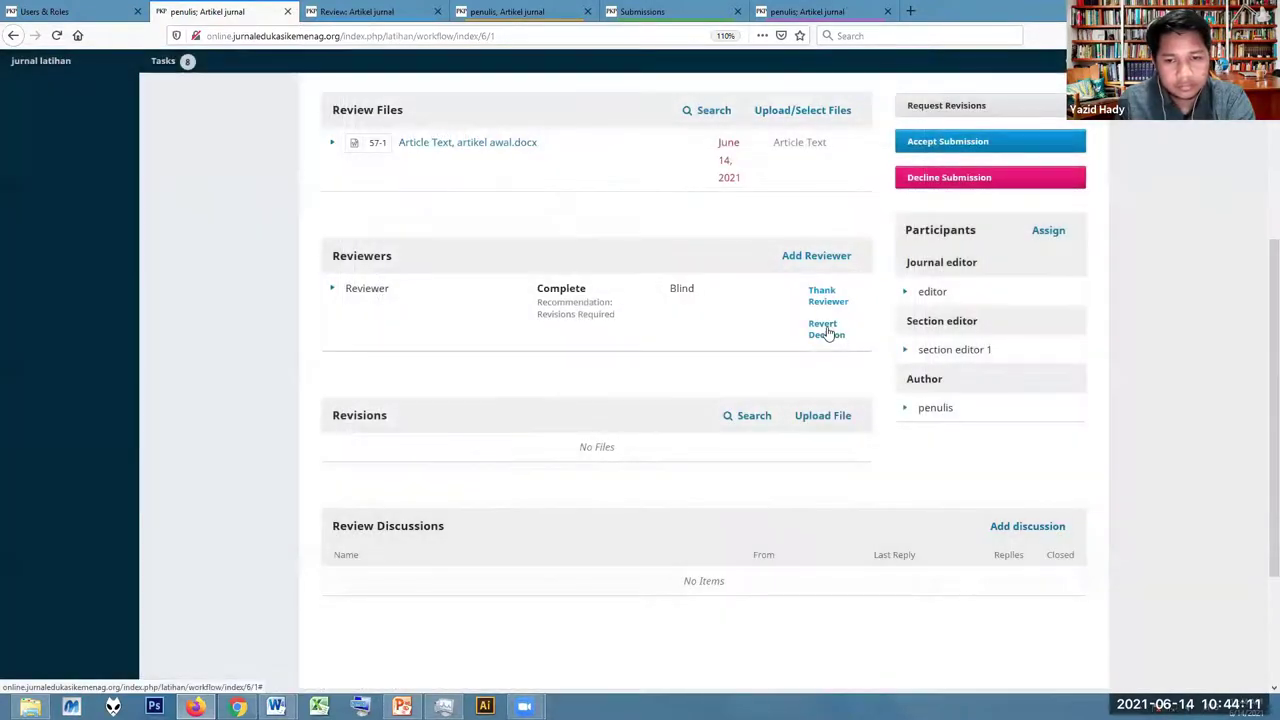
Revert the decision on the reviewer's submitted review, and reopen its review details to confirm it again
left_click(824, 328)
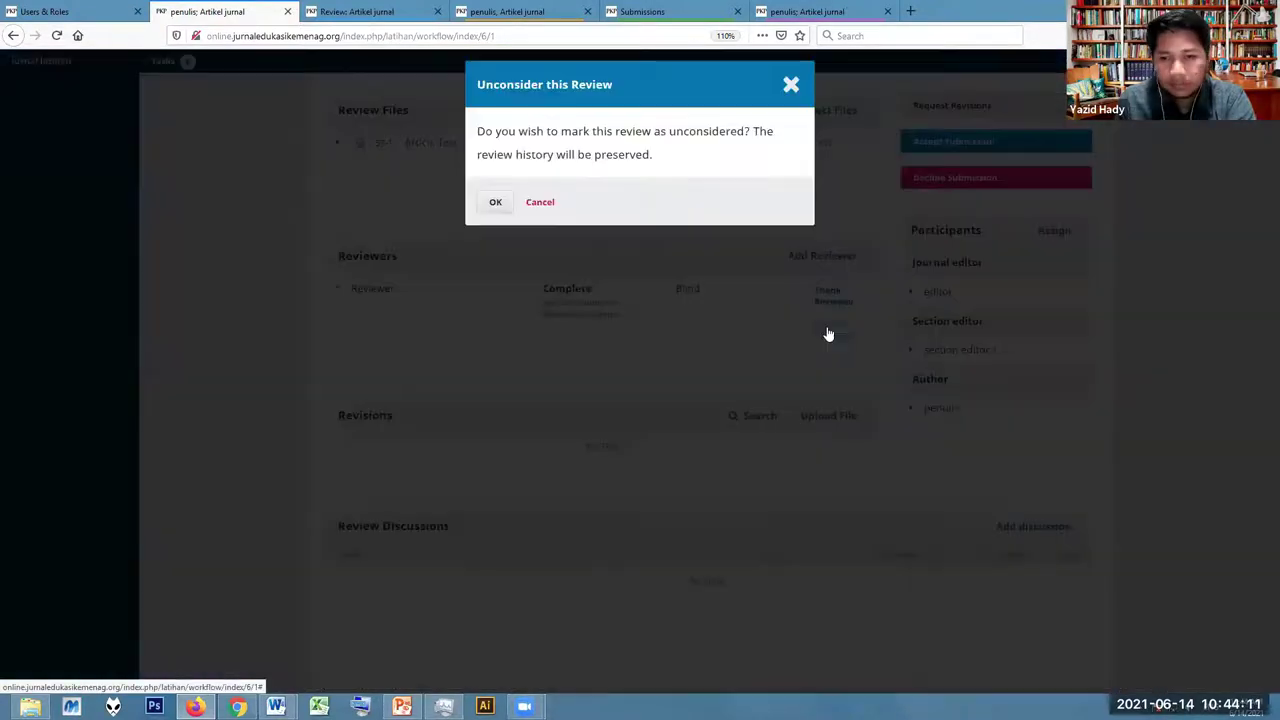
left_click(494, 203)
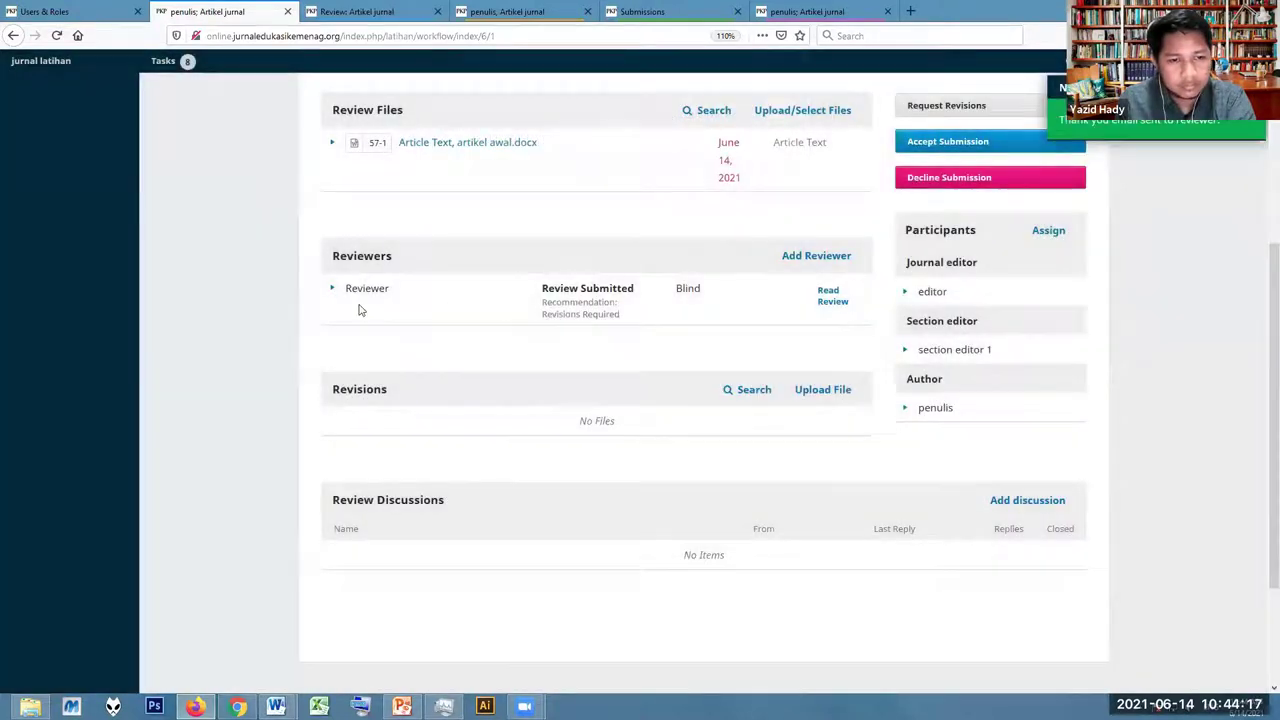
left_click(331, 290)
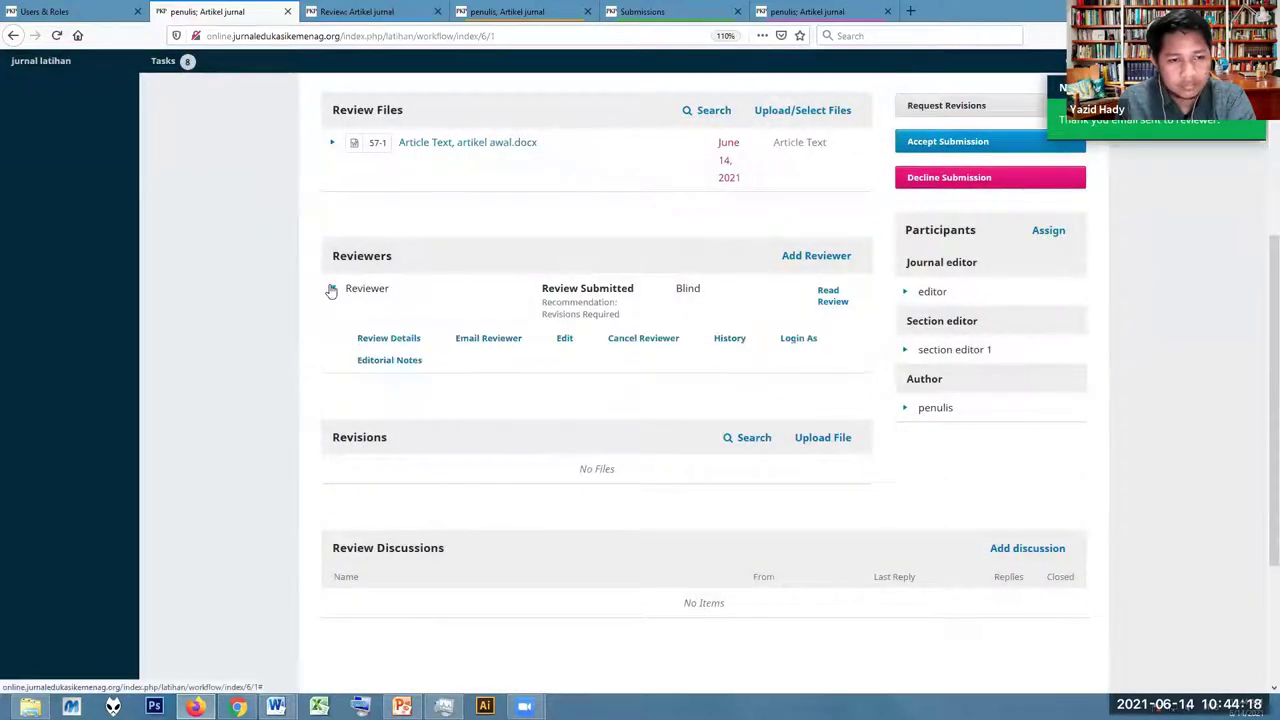
left_click(388, 339)
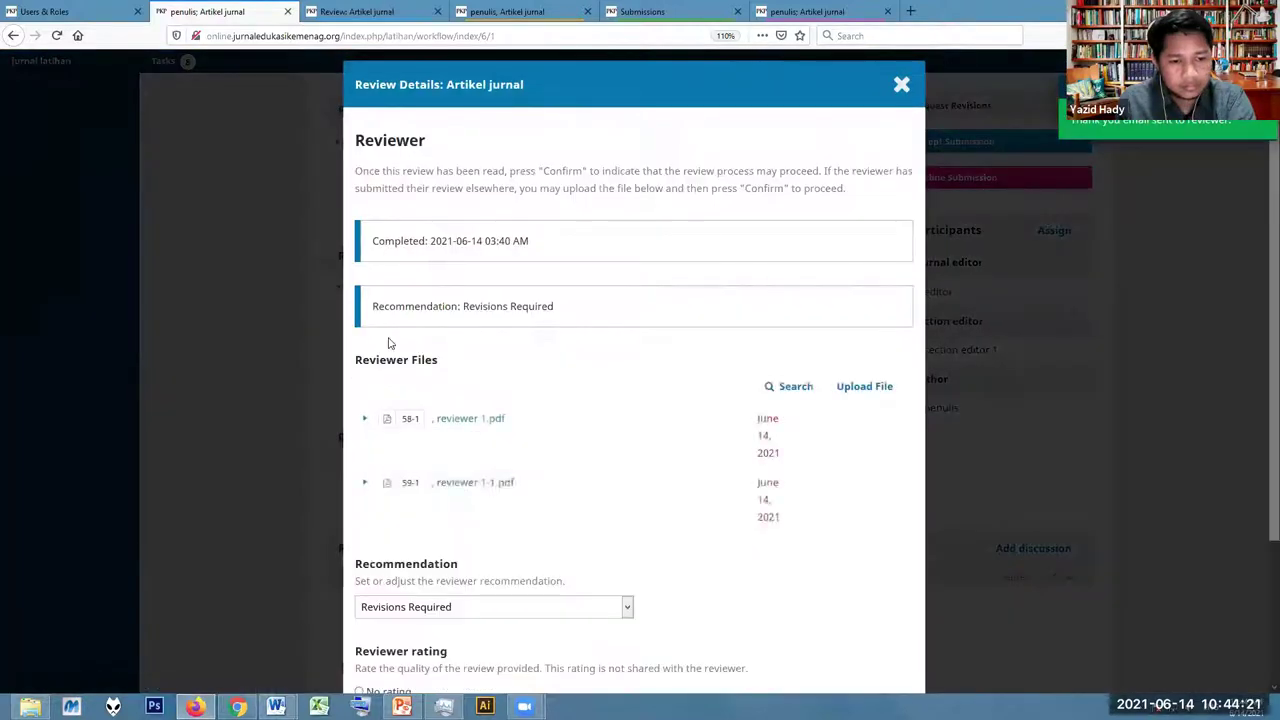
scroll(390, 343, "down", 3)
left_click(390, 662)
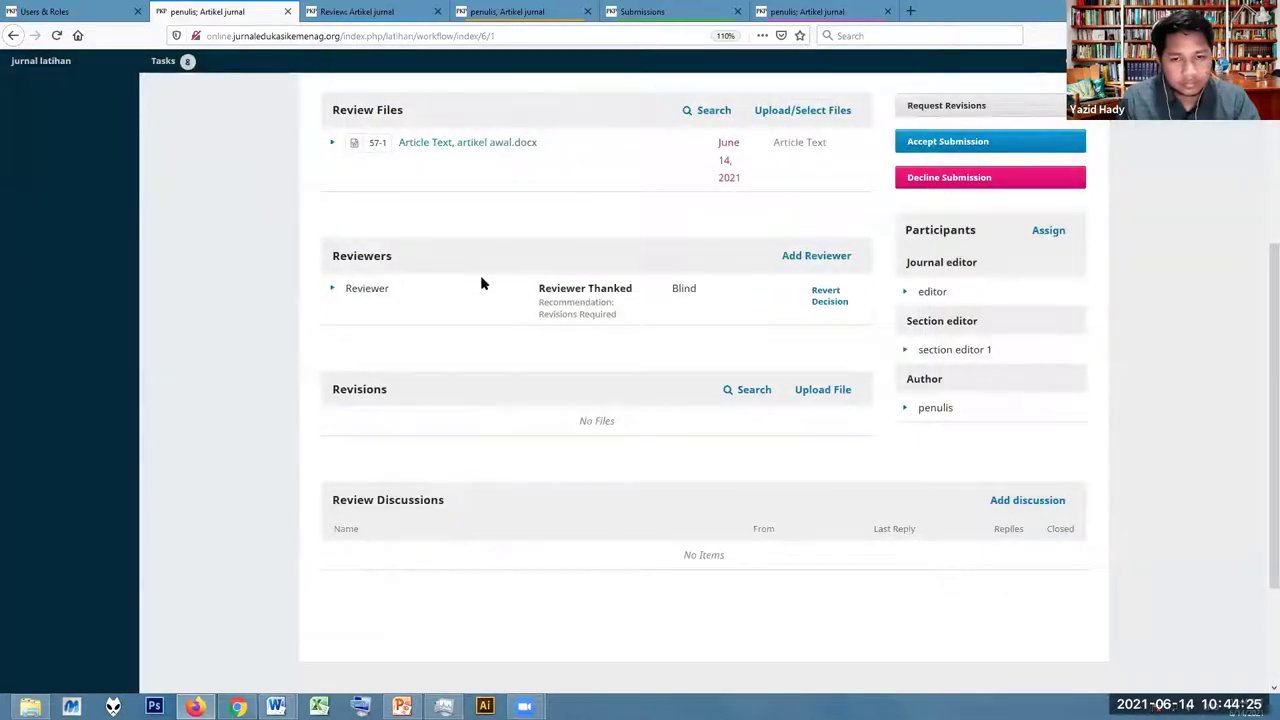
Look at the reviewer's completion page, and check the submission and review stages on the author's dashboard, including the round 1 status
left_click(405, 10)
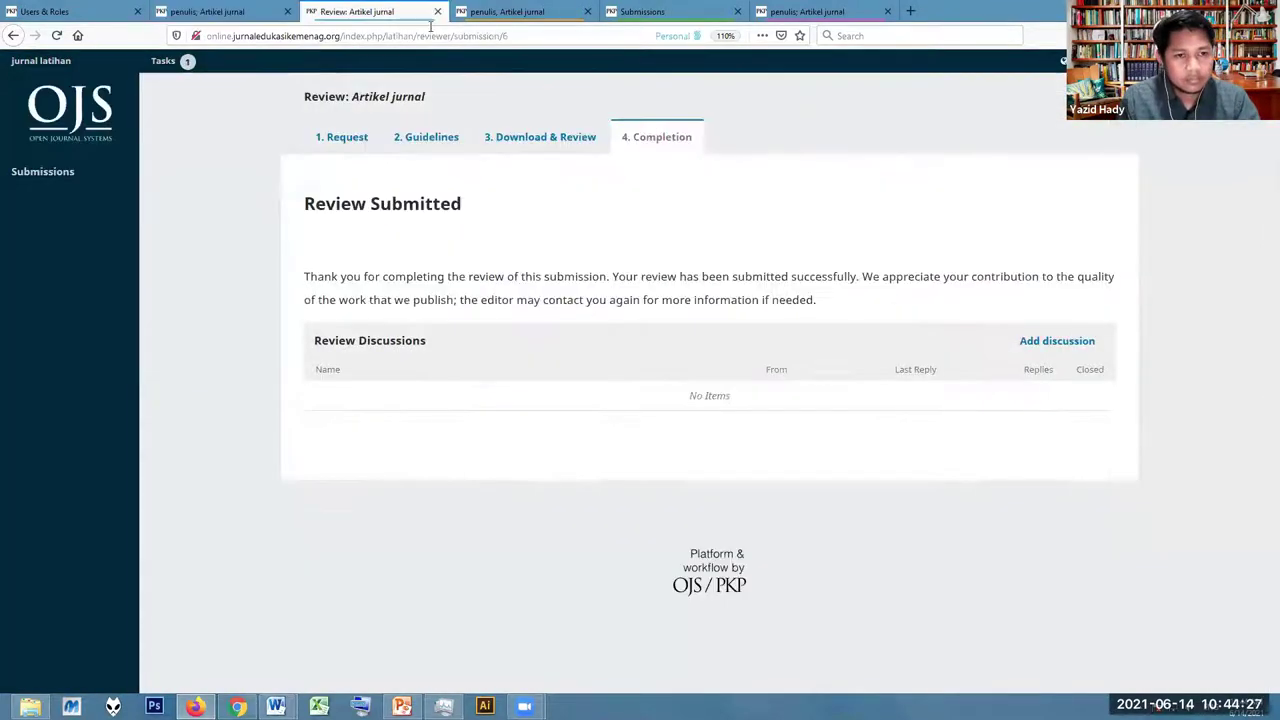
left_click(528, 10)
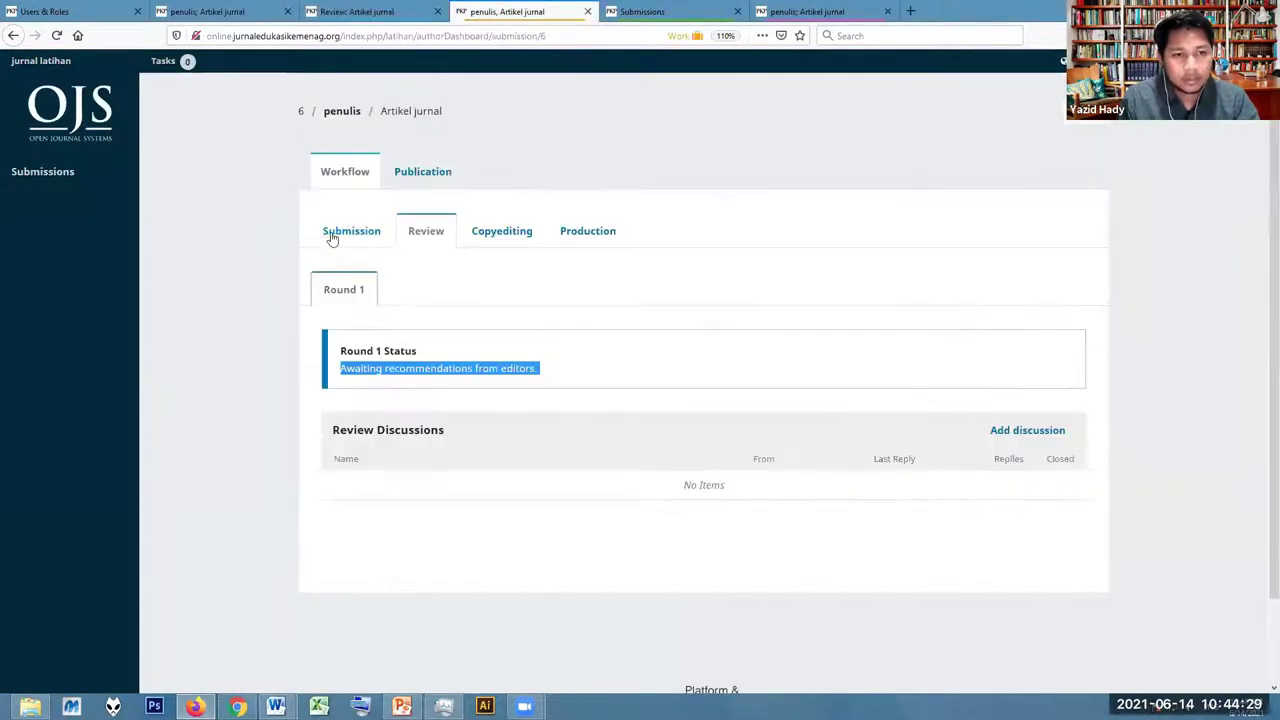
left_click(355, 240)
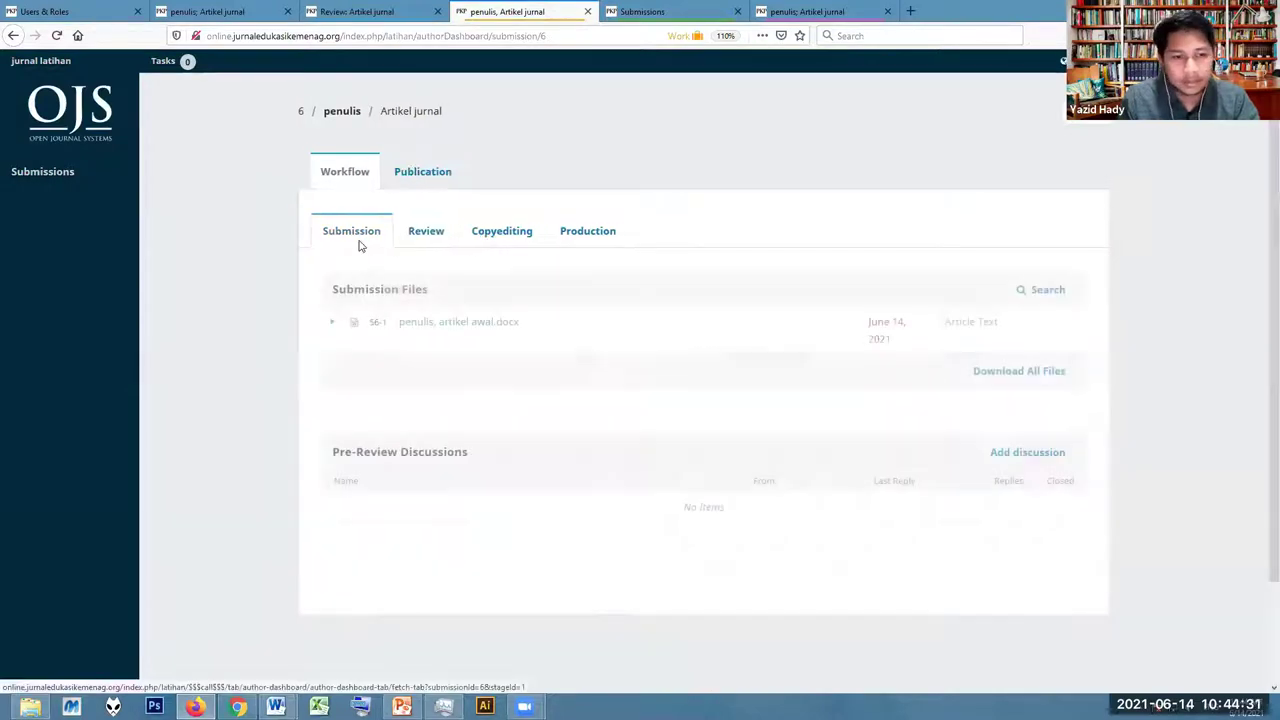
left_click(438, 235)
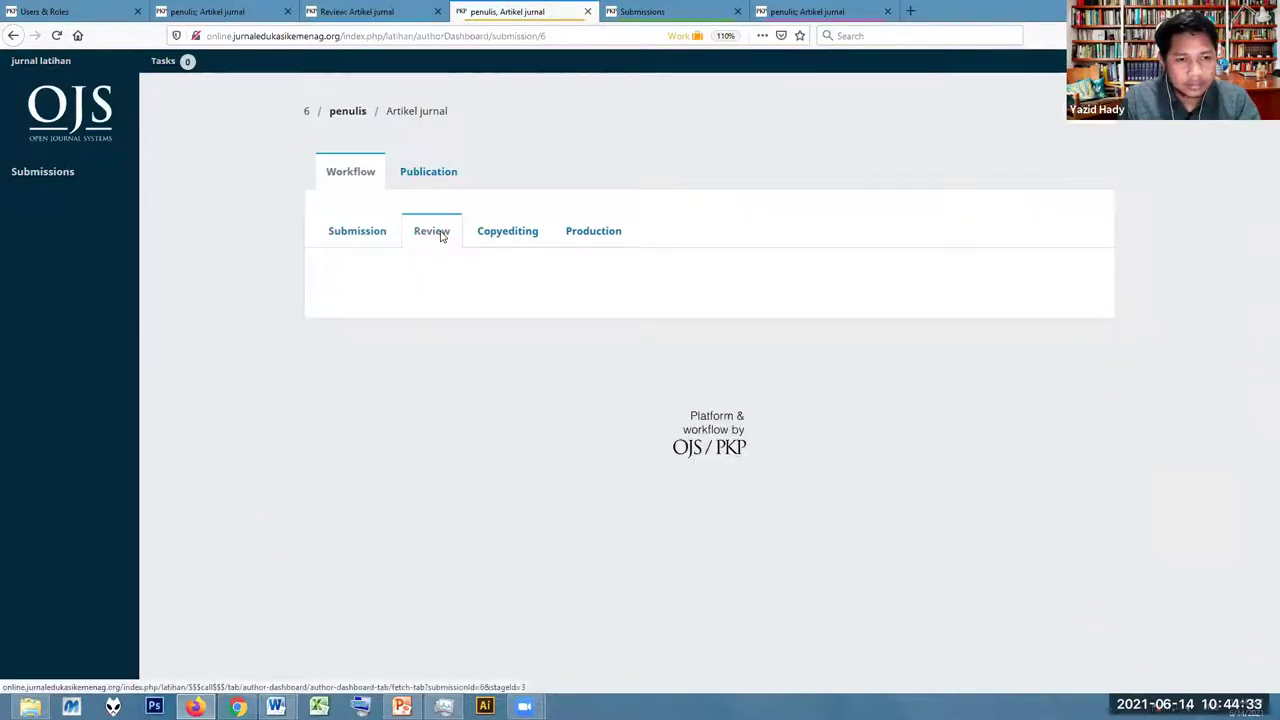
double_click(517, 354)
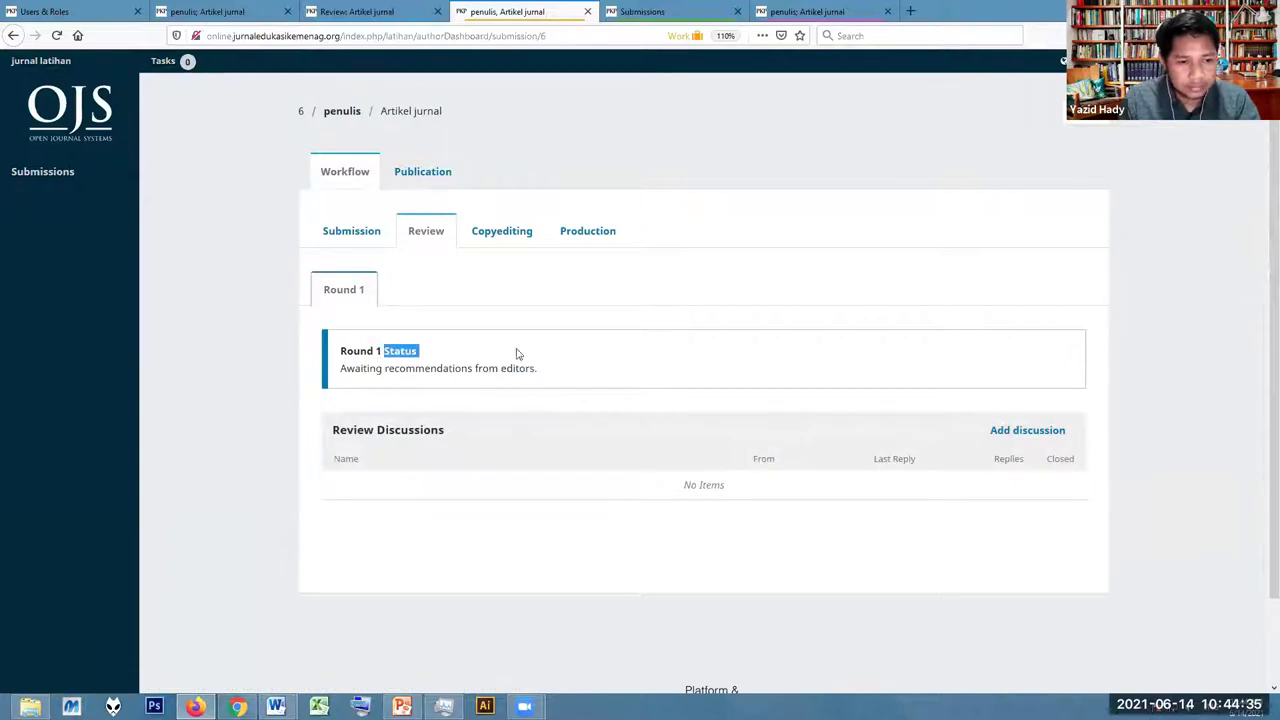
Reload the section editor's workflow page for Artikel jurnal and expand the reviewer's entry to check its status and available actions
left_click(858, 10)
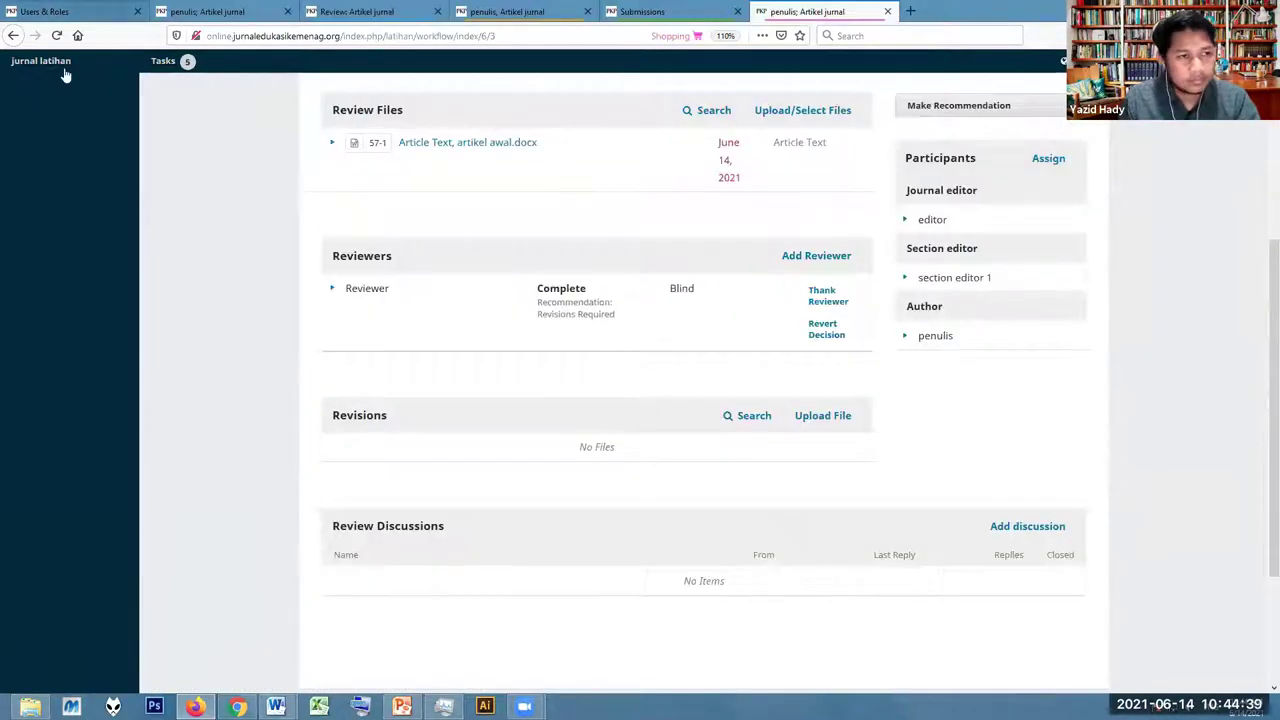
left_click(57, 35)
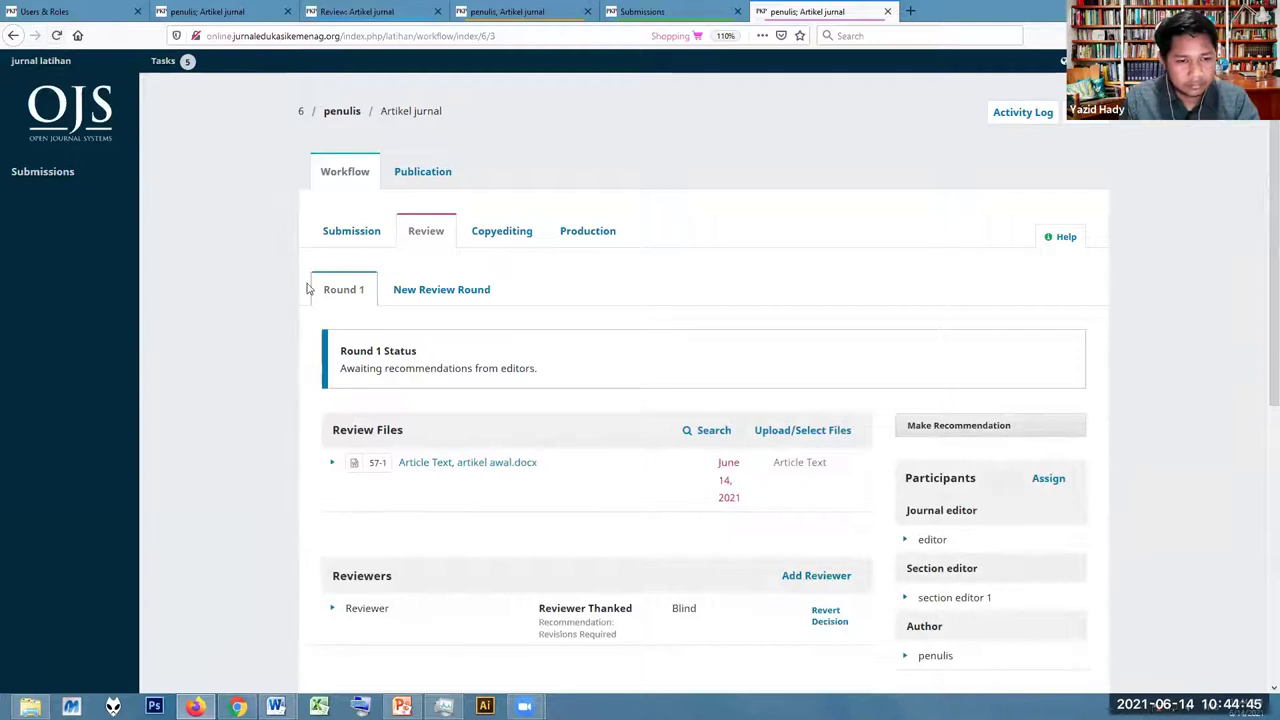
scroll(309, 286, "down", 3)
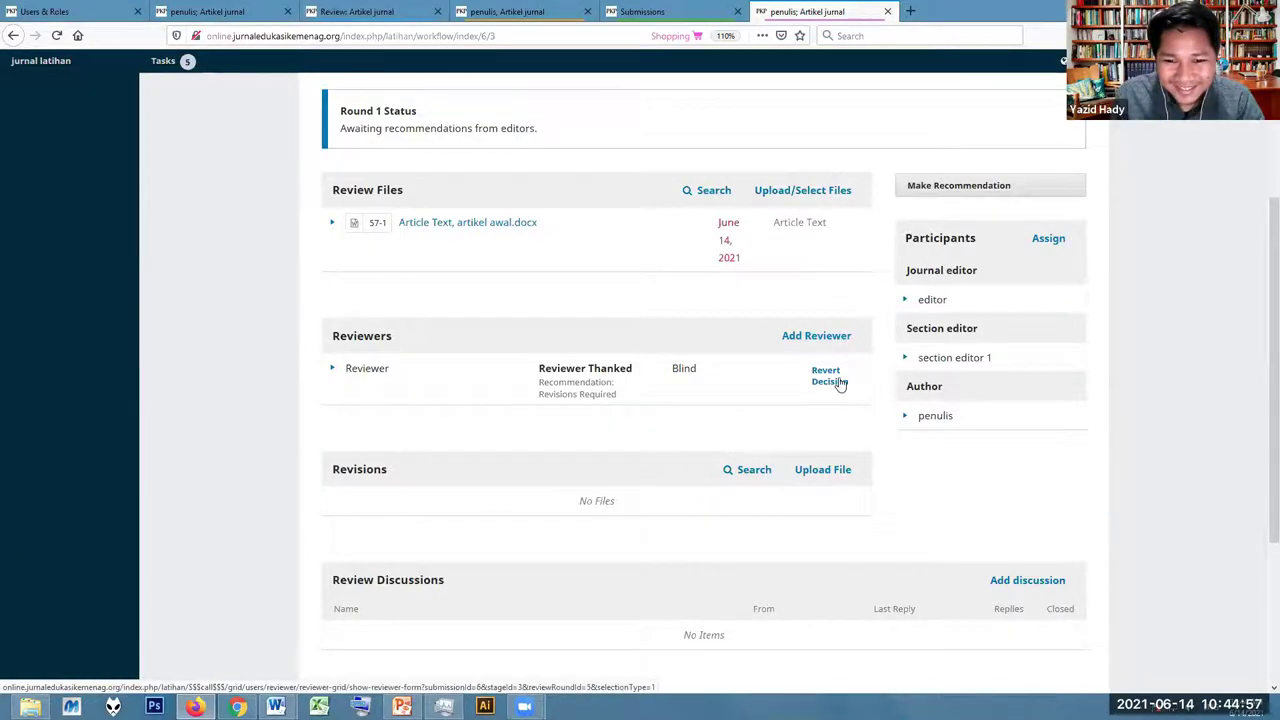
left_click(331, 371)
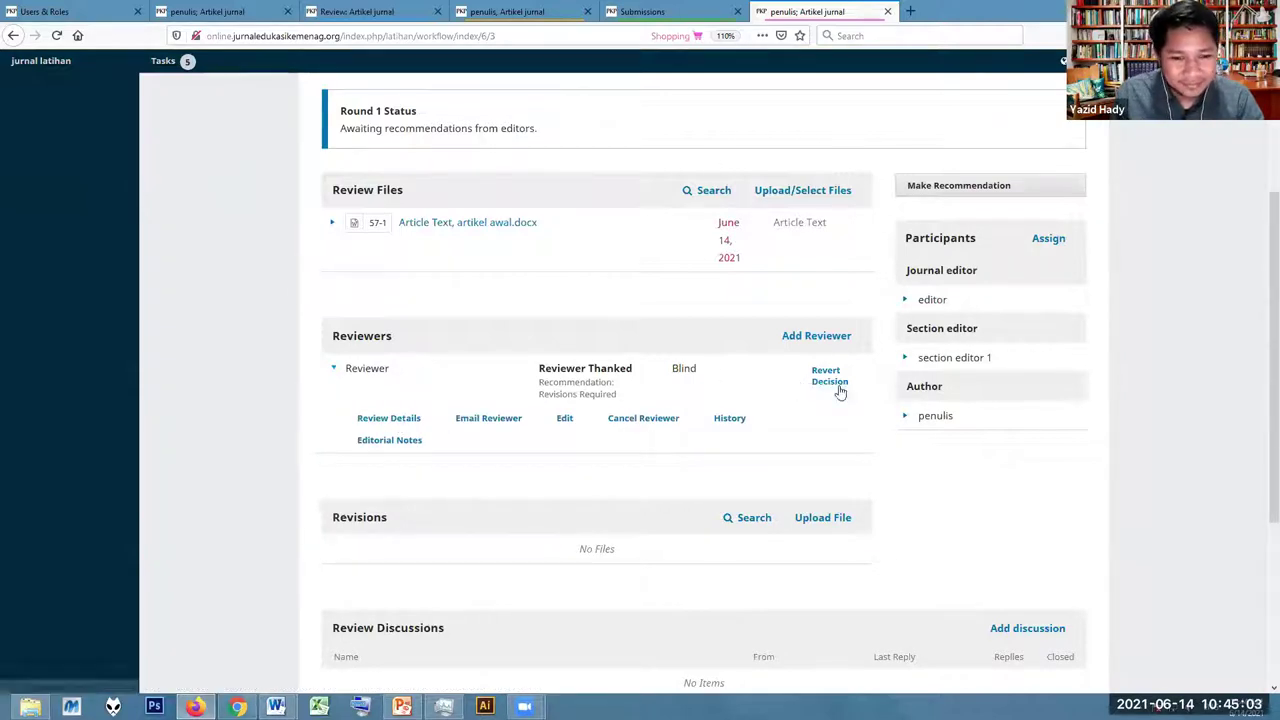
Reload the reviewer's page for Artikel jurnal and examine the request stage with its review files and review schedule
left_click(510, 11)
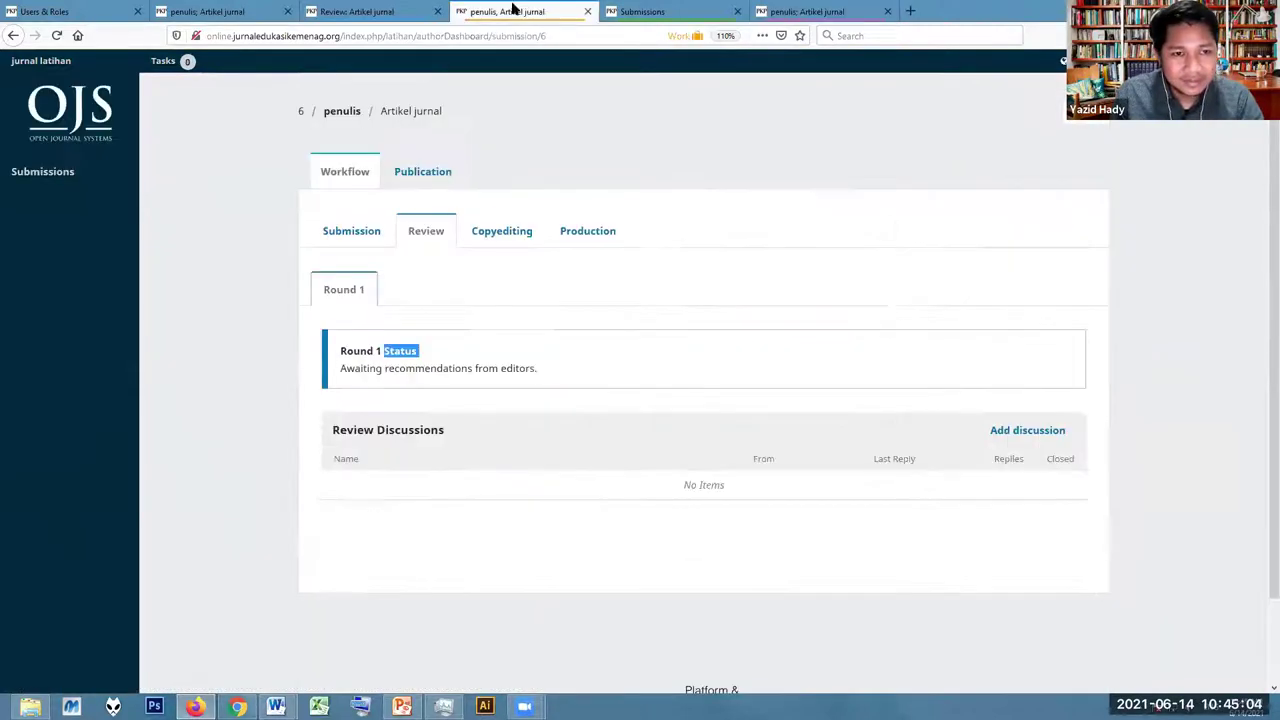
left_click(390, 10)
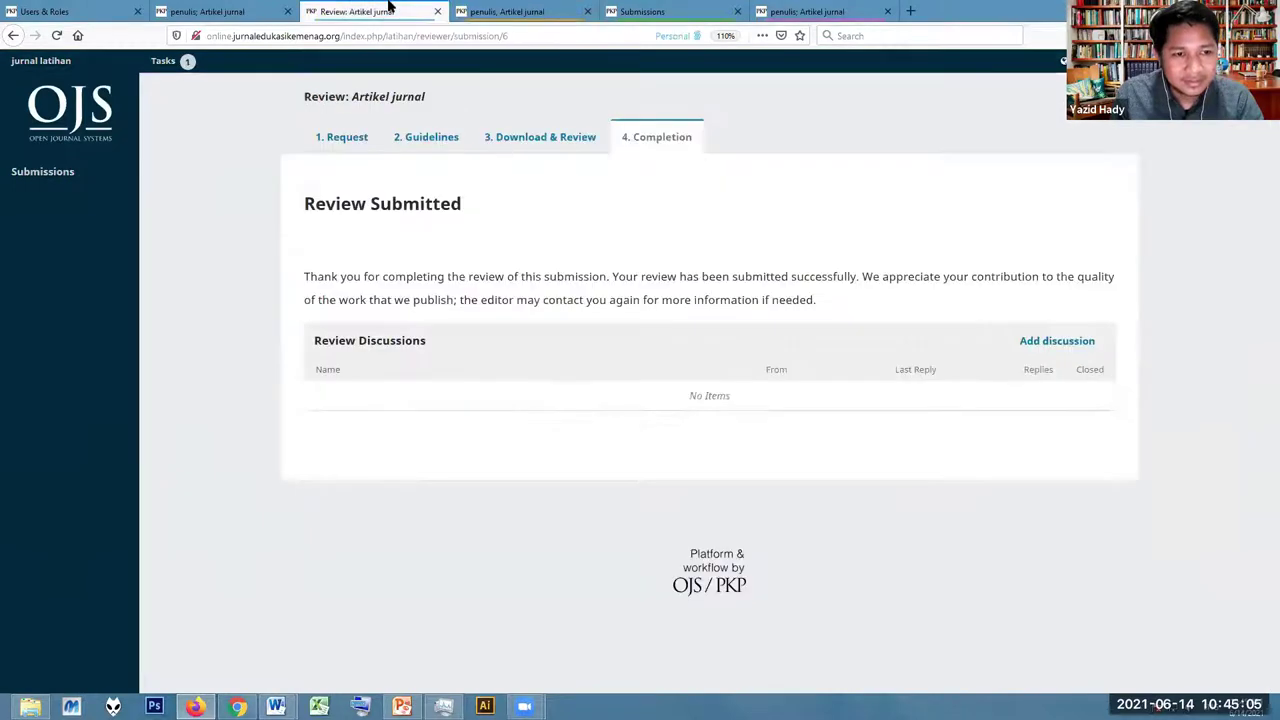
left_click(57, 35)
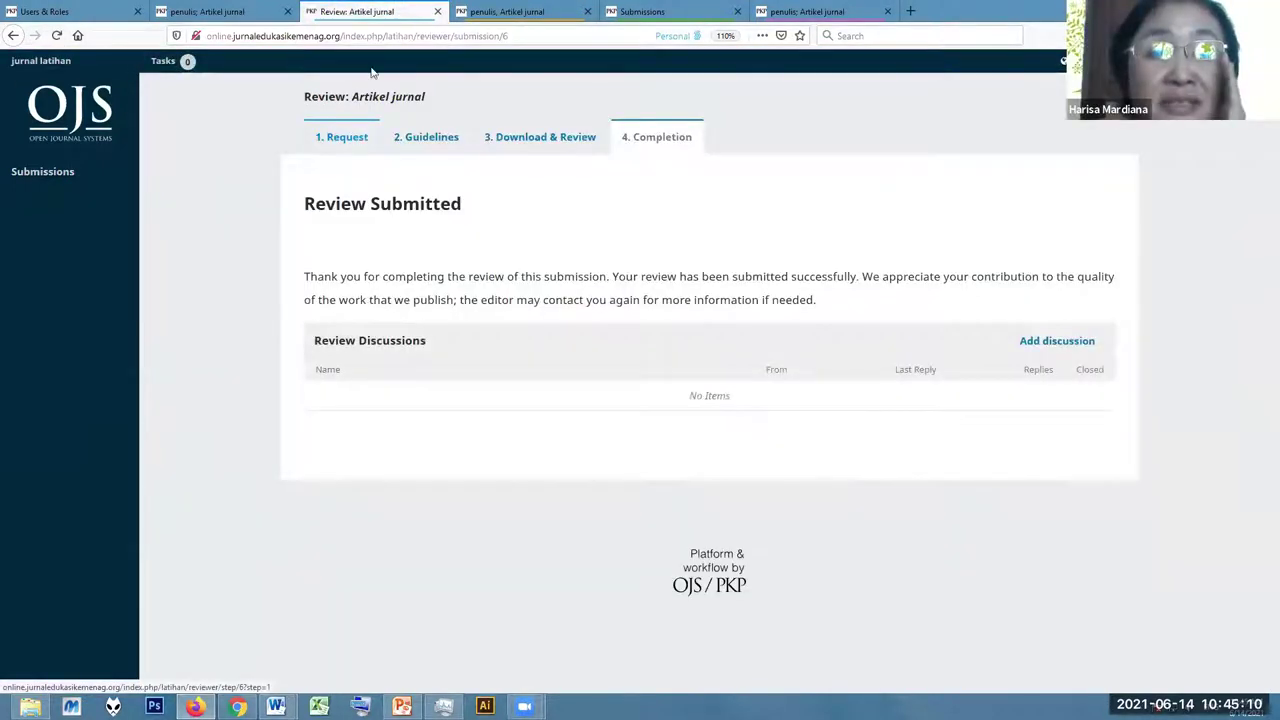
left_click(338, 148)
scroll(443, 230, "down", 3)
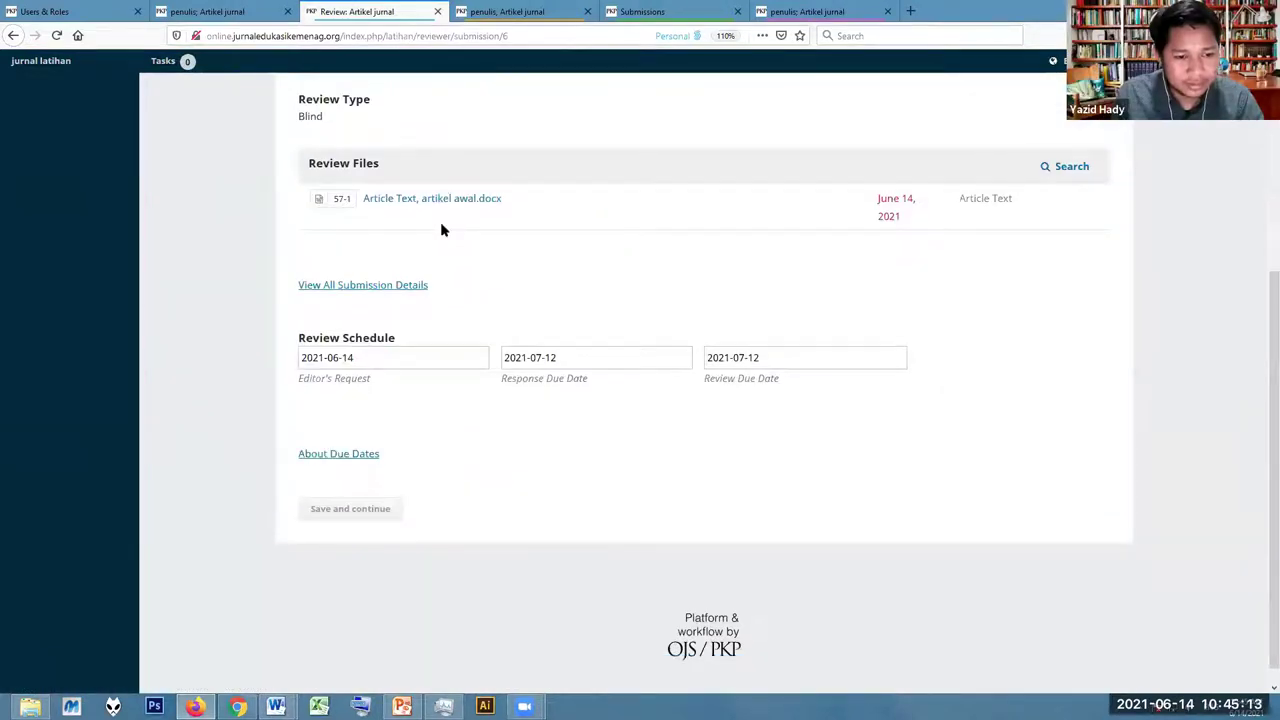
scroll(511, 277, "up", 4)
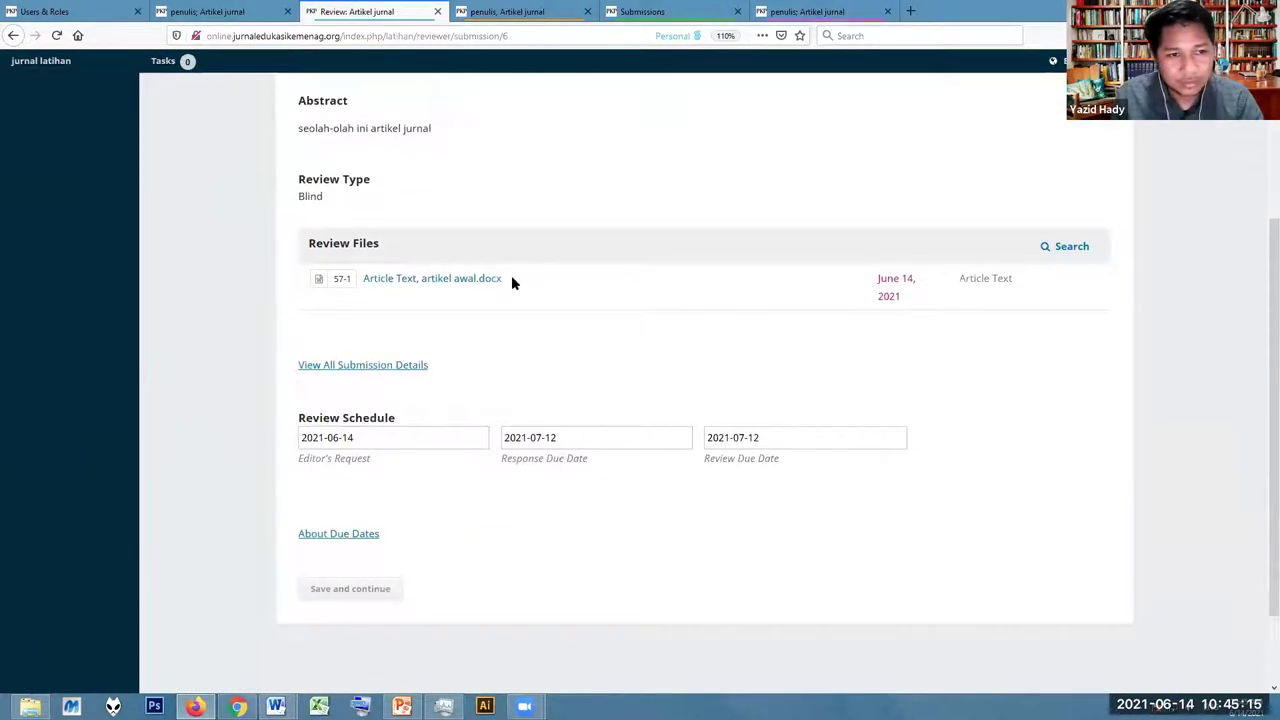
Return to the author's dashboard for Artikel jurnal and refresh its round 1 review status
left_click(525, 8)
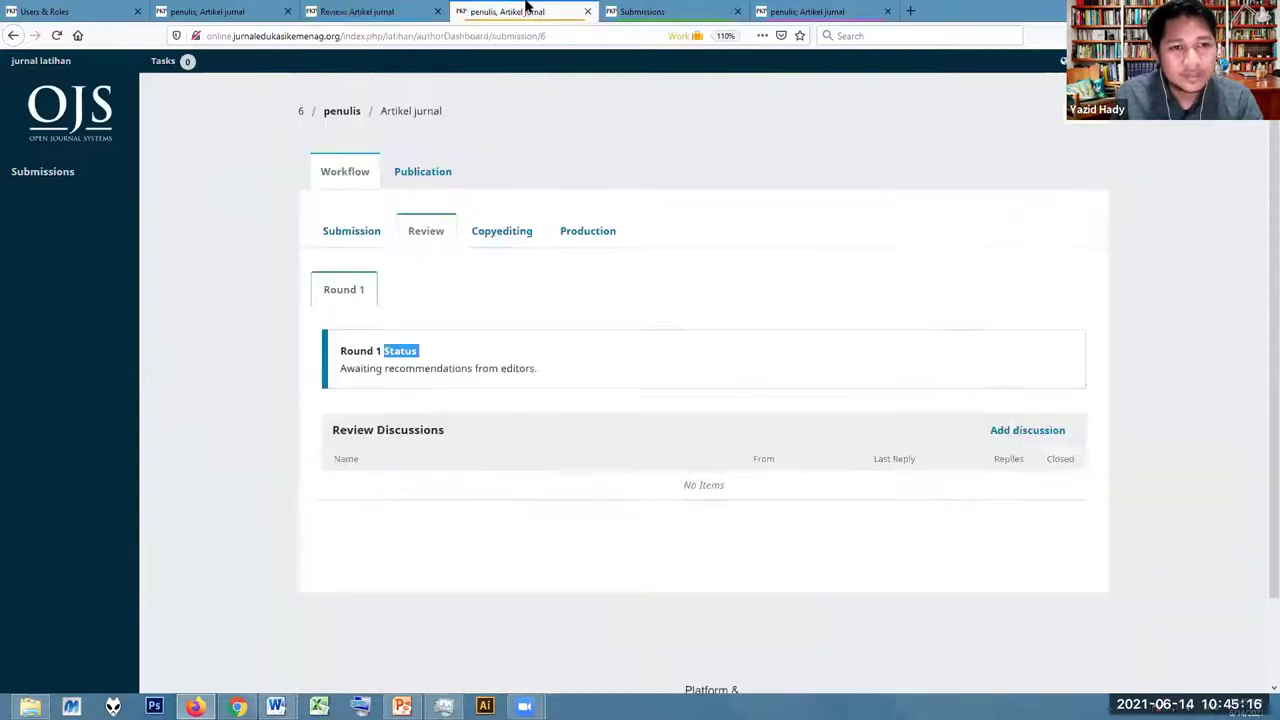
left_click(630, 10)
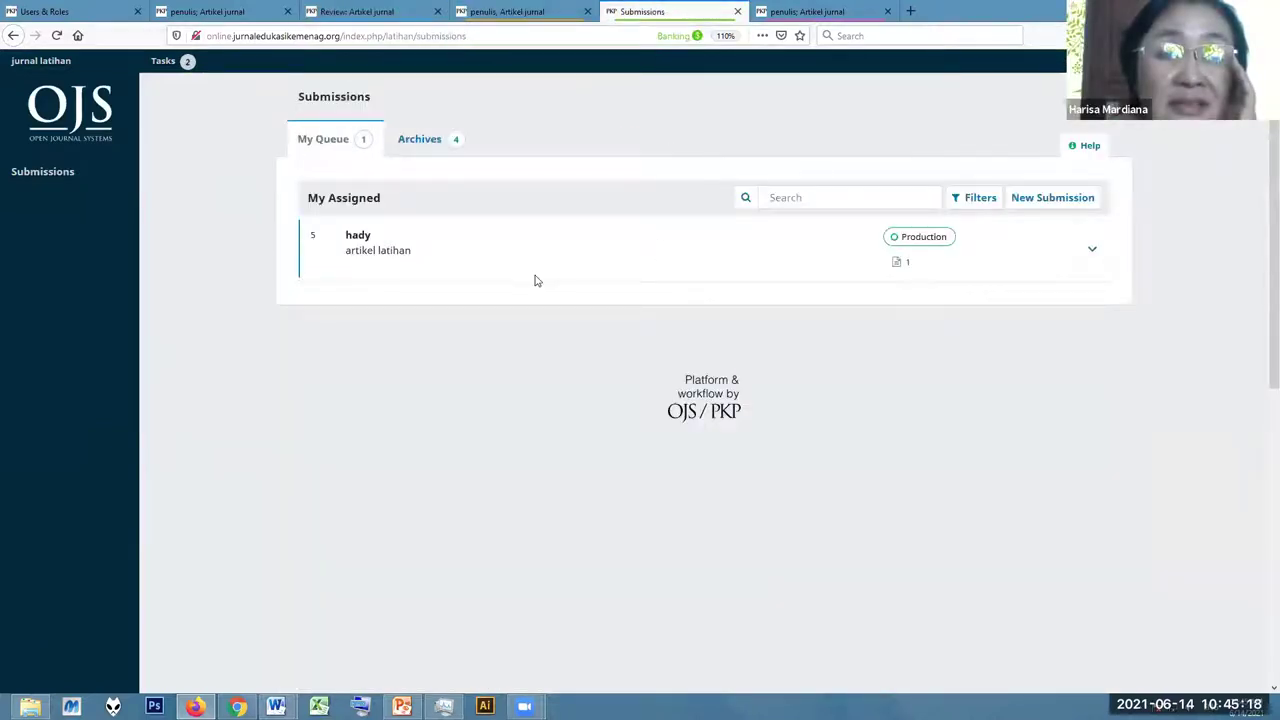
left_click(515, 11)
left_click(563, 383)
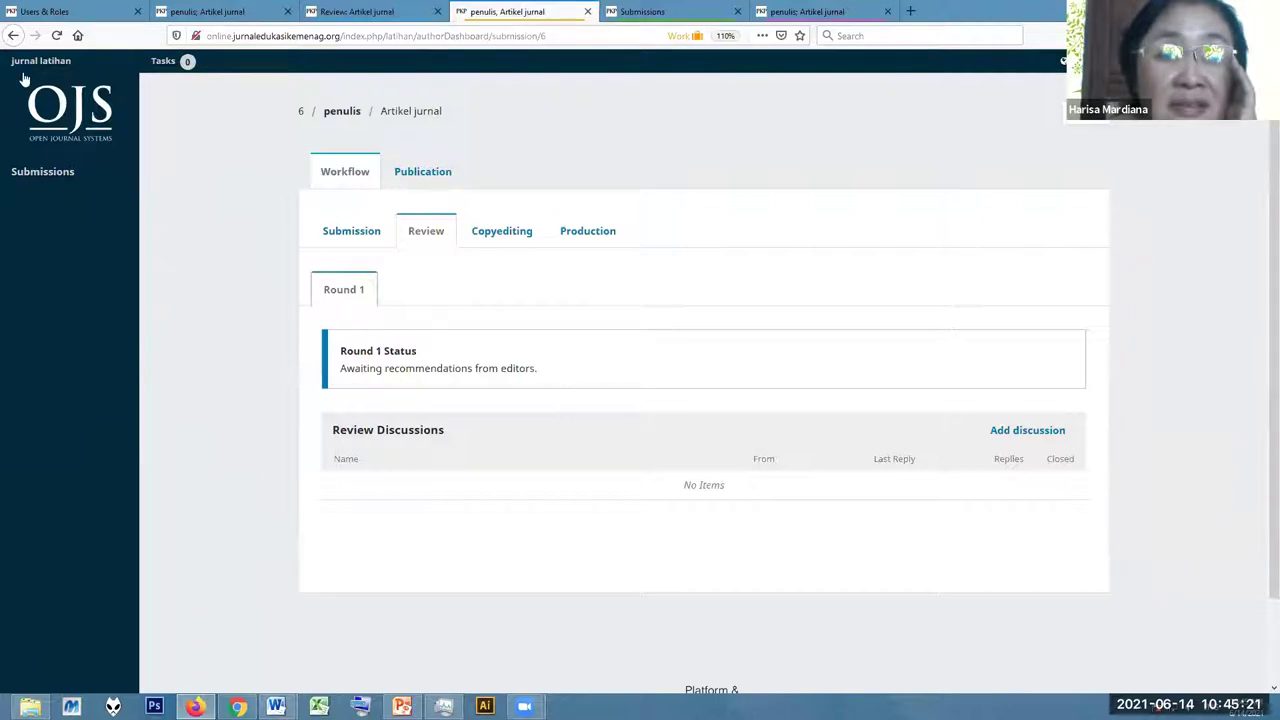
left_click(56, 35)
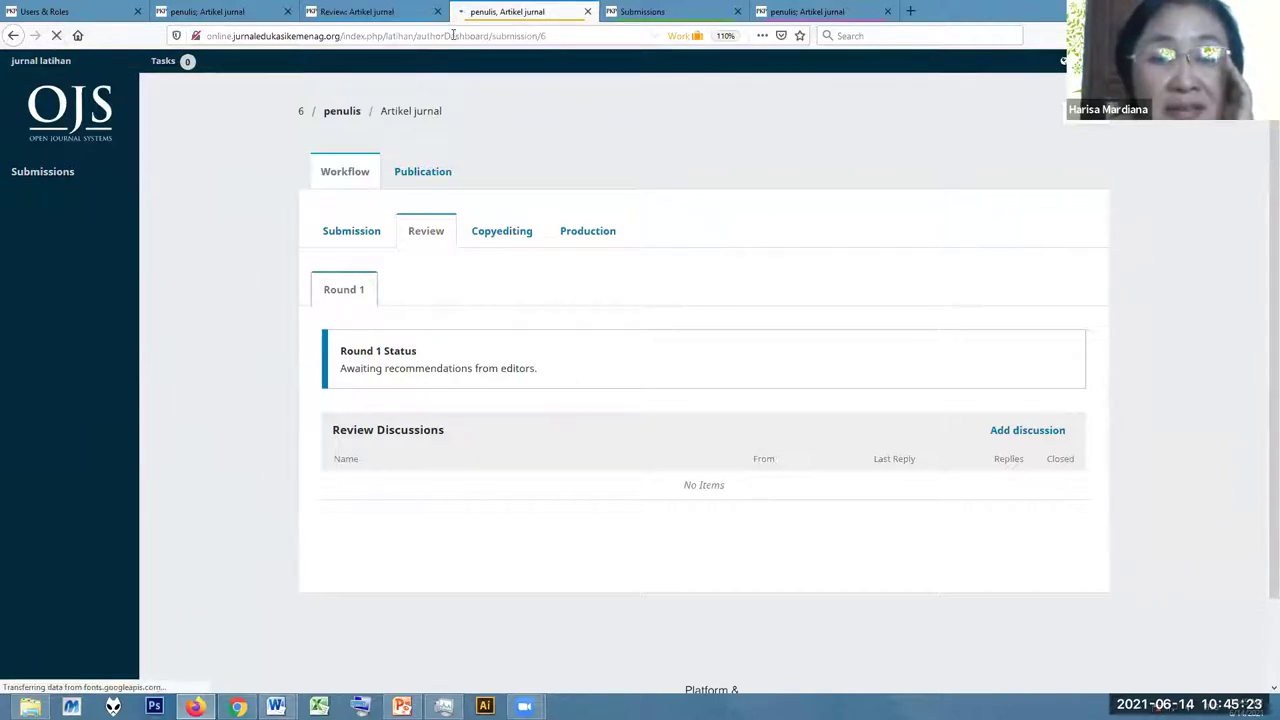
Reload the section editor's workflow page and record a Request Revisions recommendation, keeping the editor email notification and review discussion enabled
left_click(703, 7)
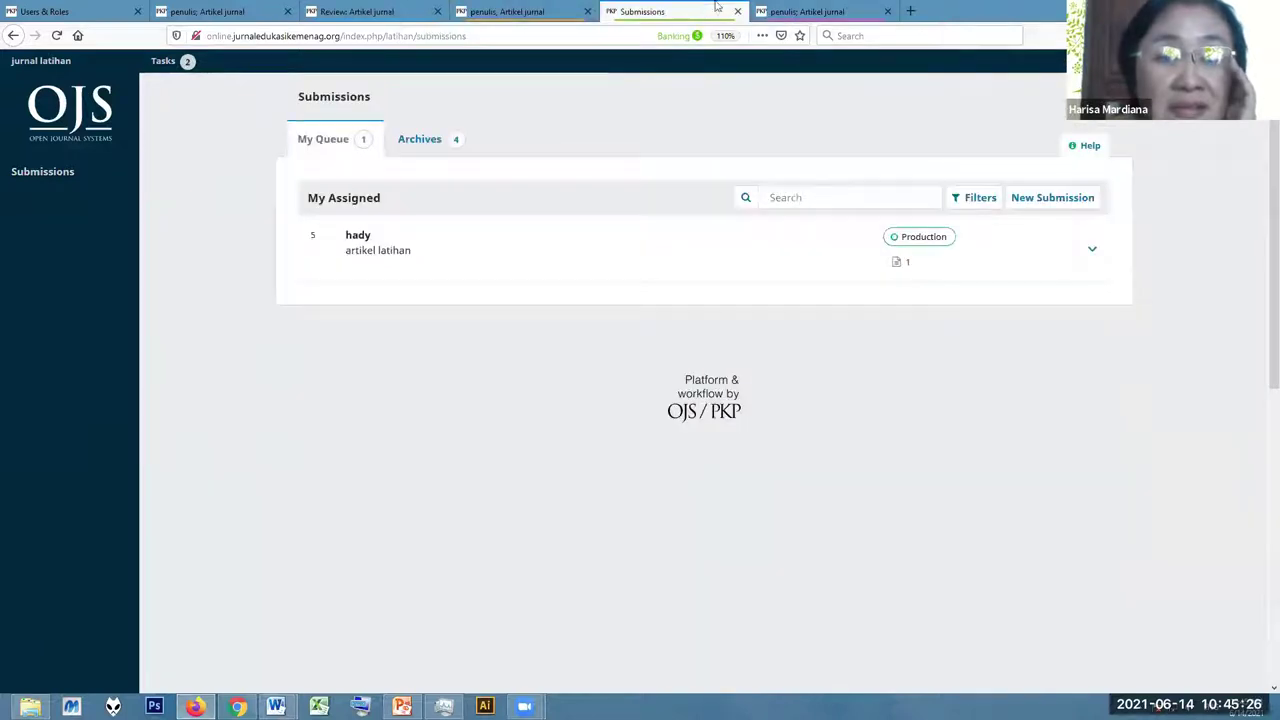
left_click(823, 8)
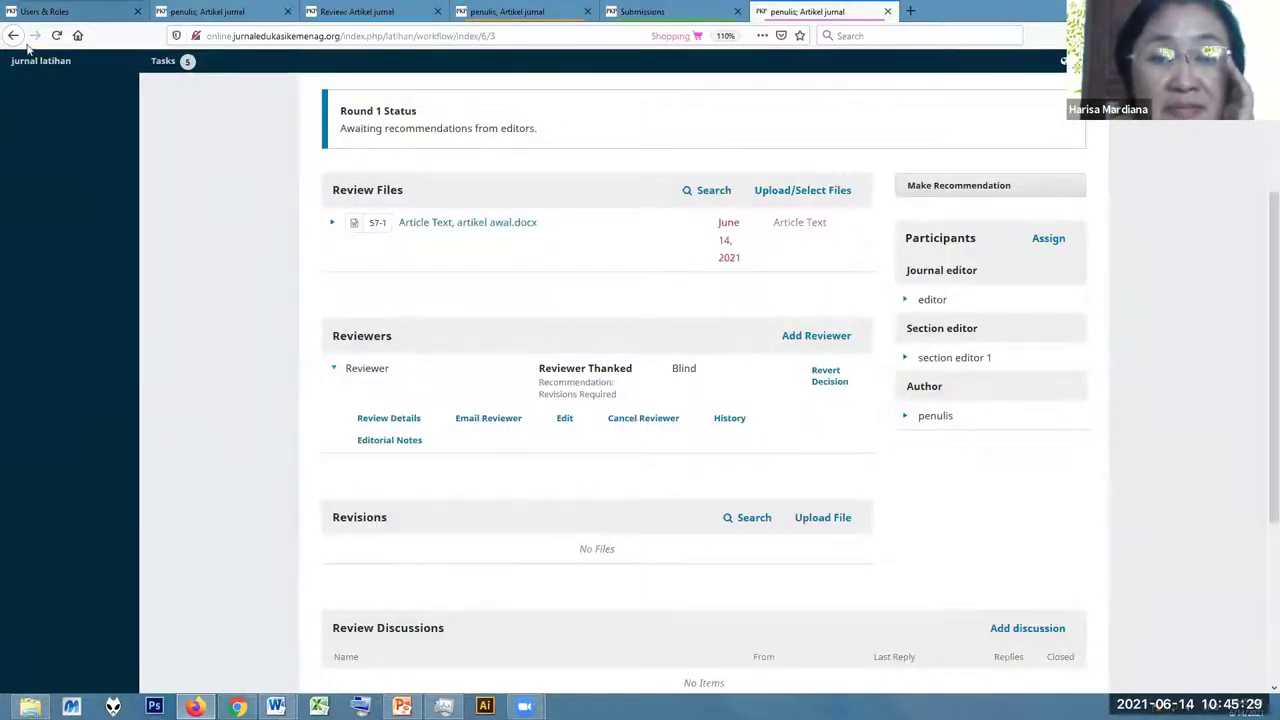
left_click(56, 35)
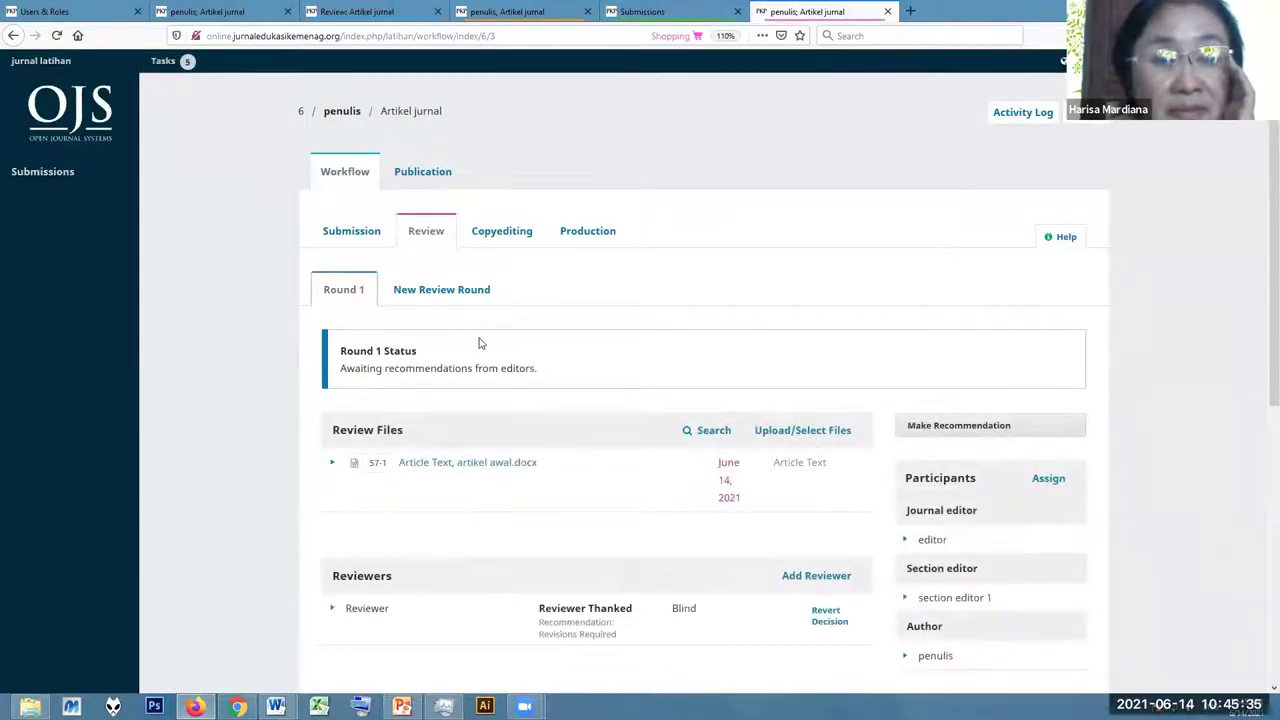
scroll(479, 343, "down", 2)
left_click(993, 265)
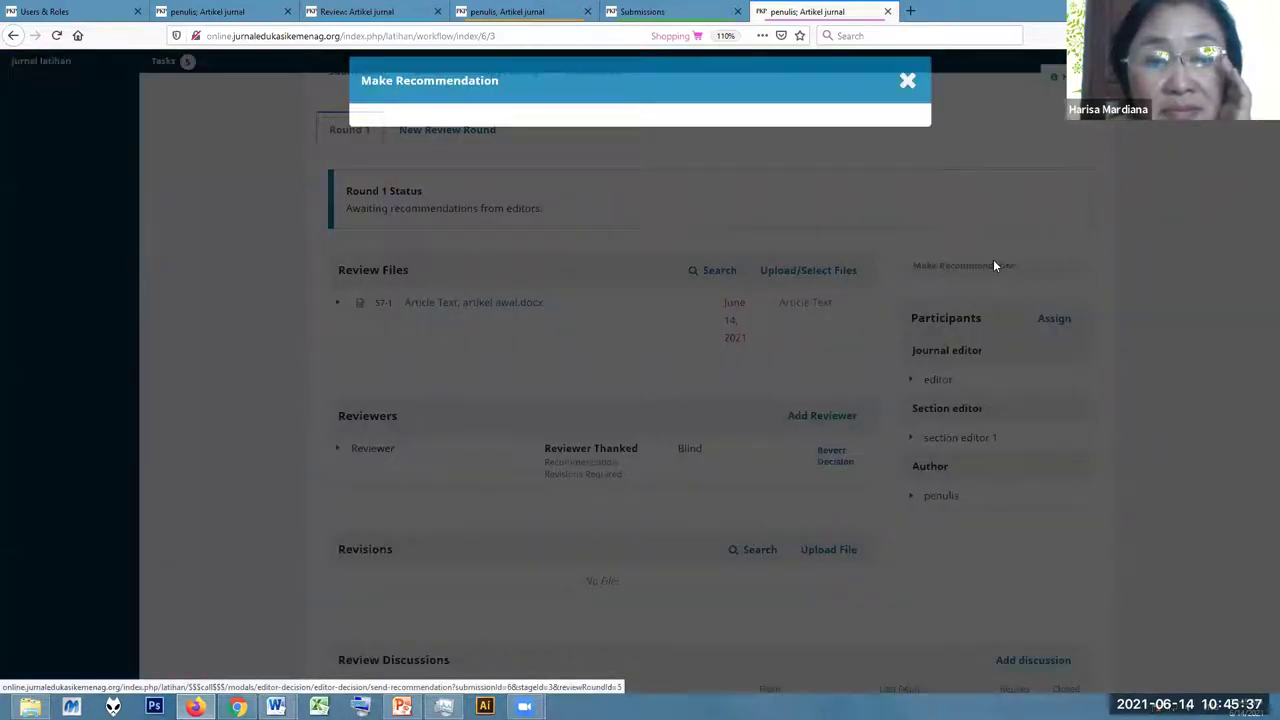
left_click(505, 174)
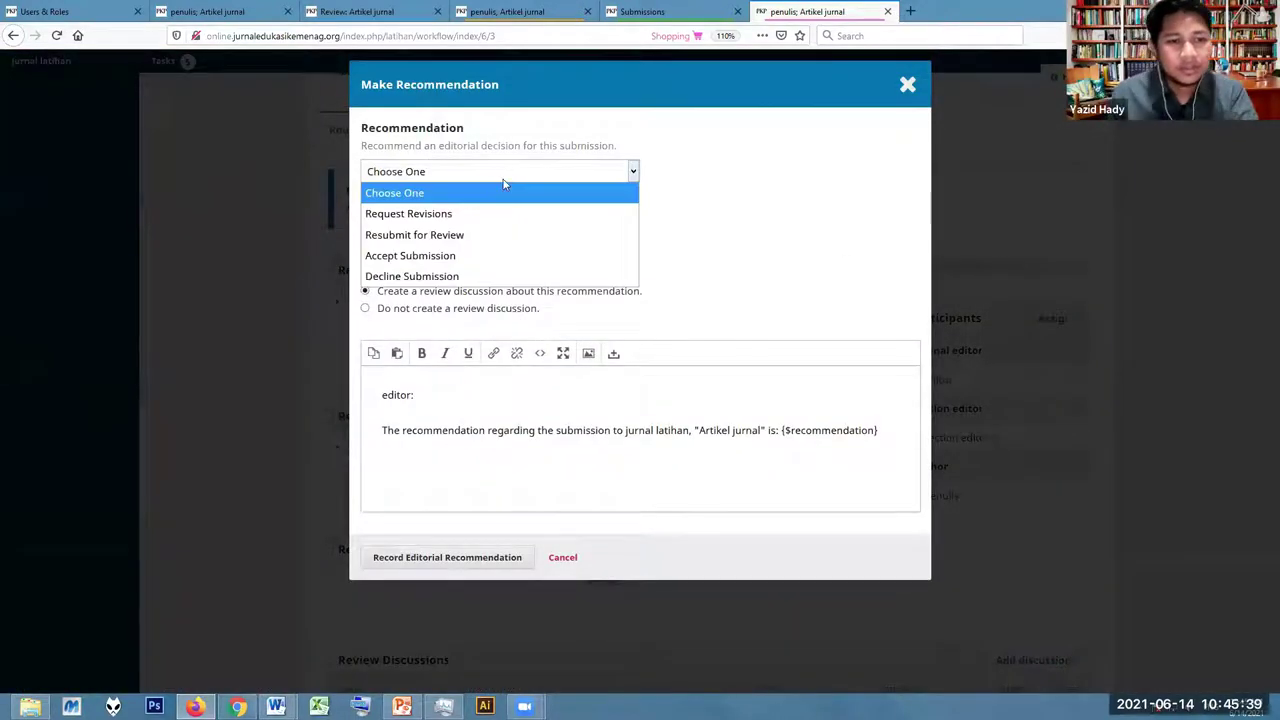
left_click(491, 213)
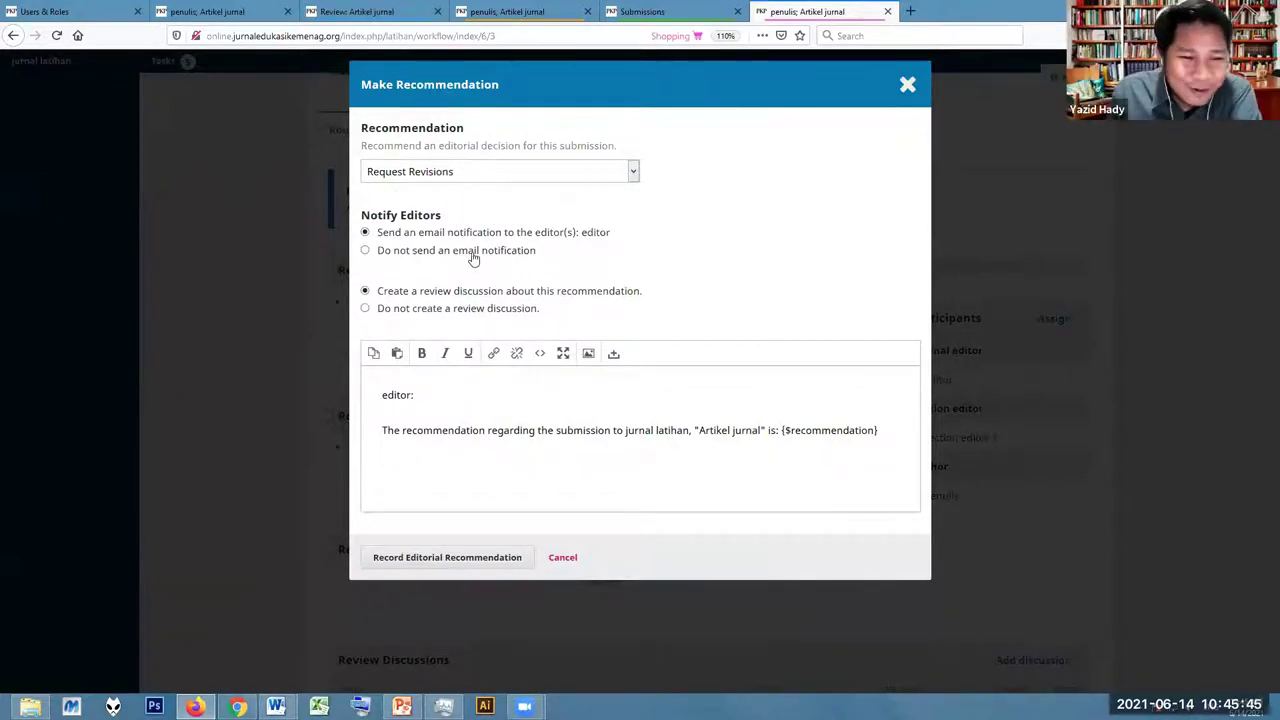
left_click(450, 557)
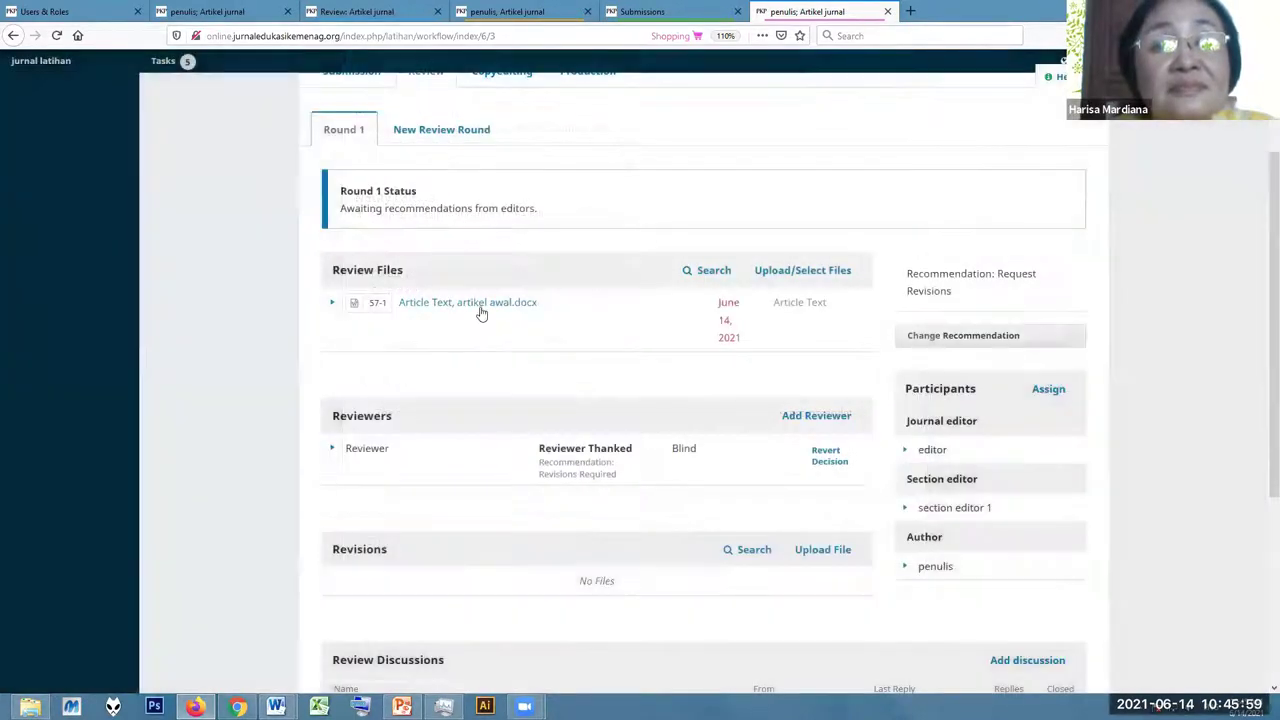
Check the section editor's recorded recommendation and reload the author's dashboard for Artikel jurnal to view its round 1 status
scroll(955, 408, "up", 2)
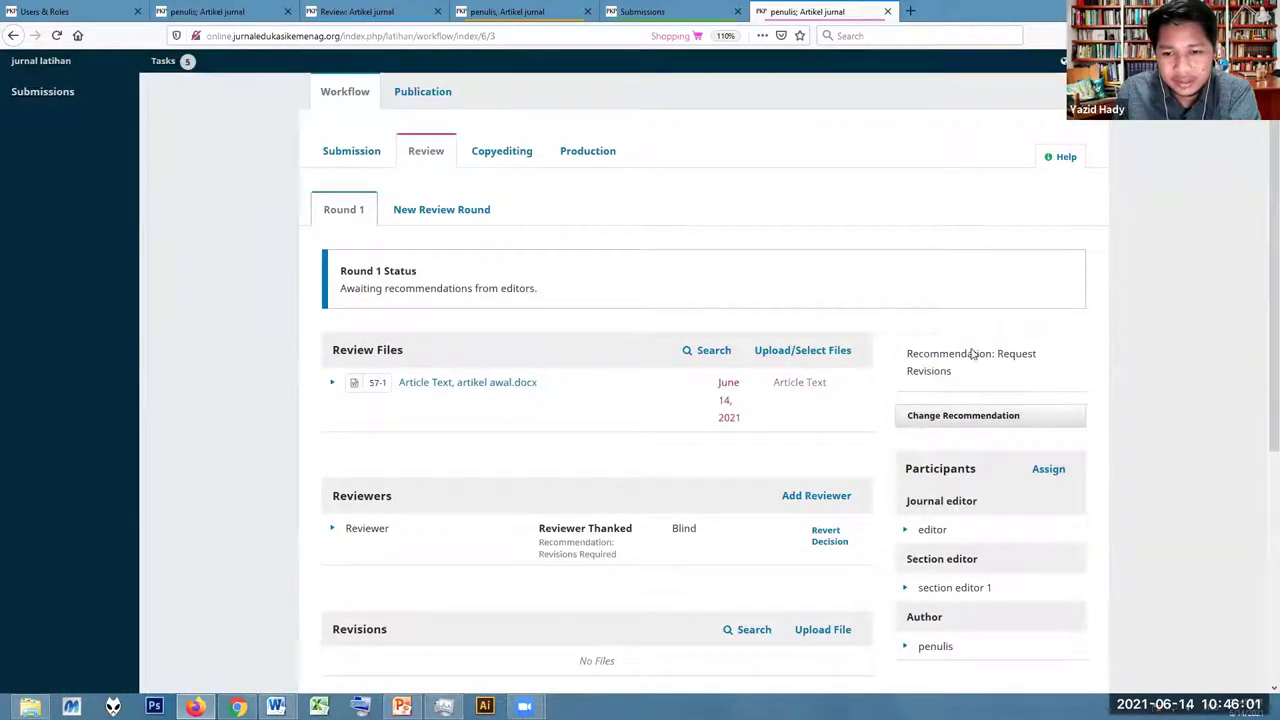
left_click(383, 10)
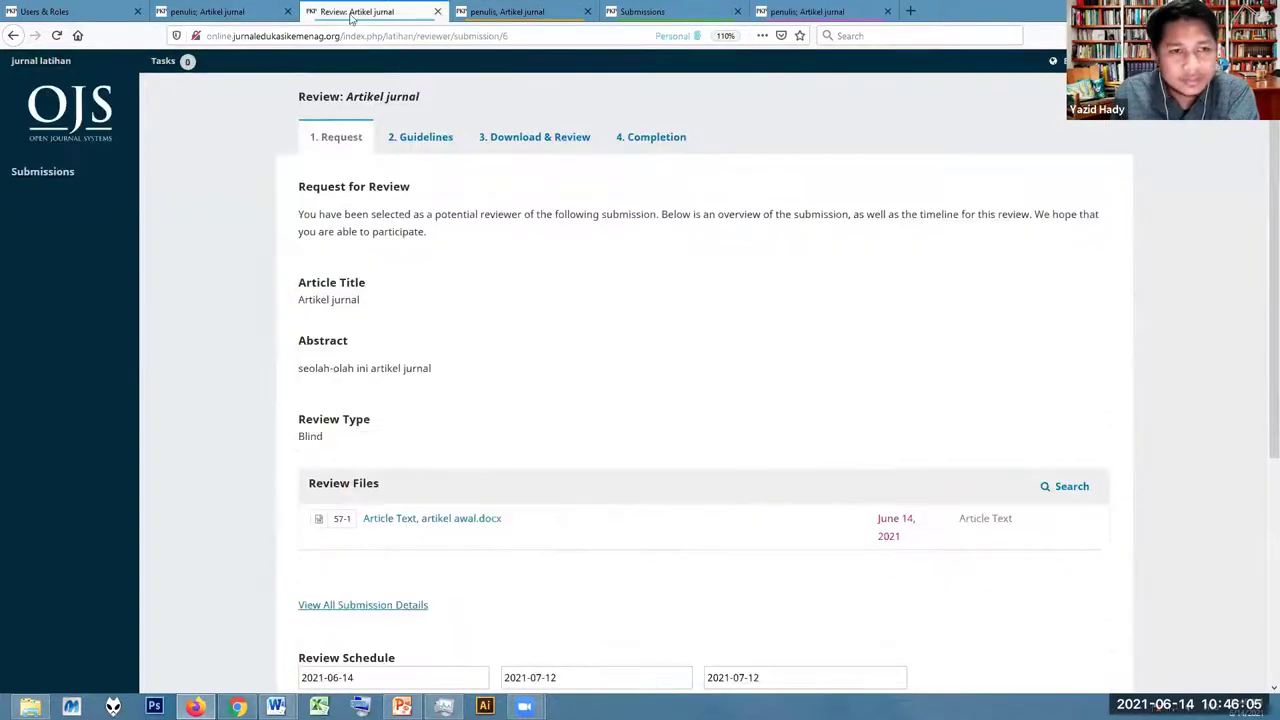
left_click(500, 10)
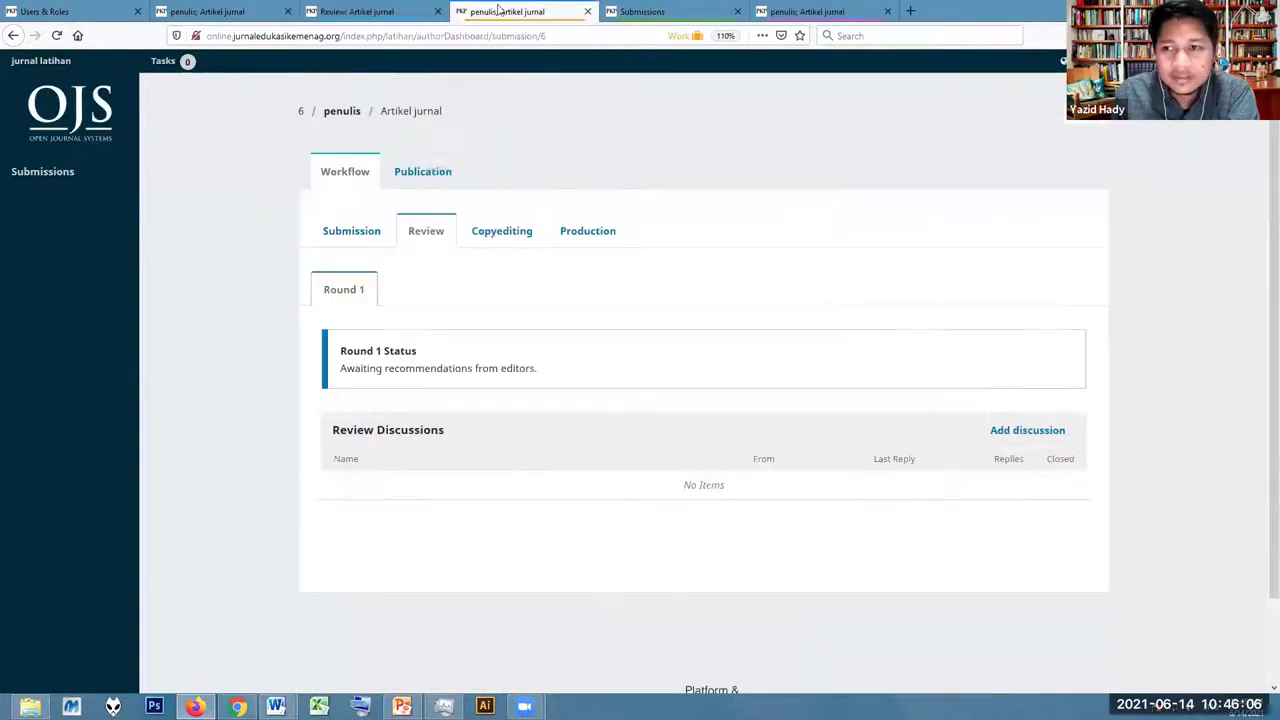
left_click(56, 35)
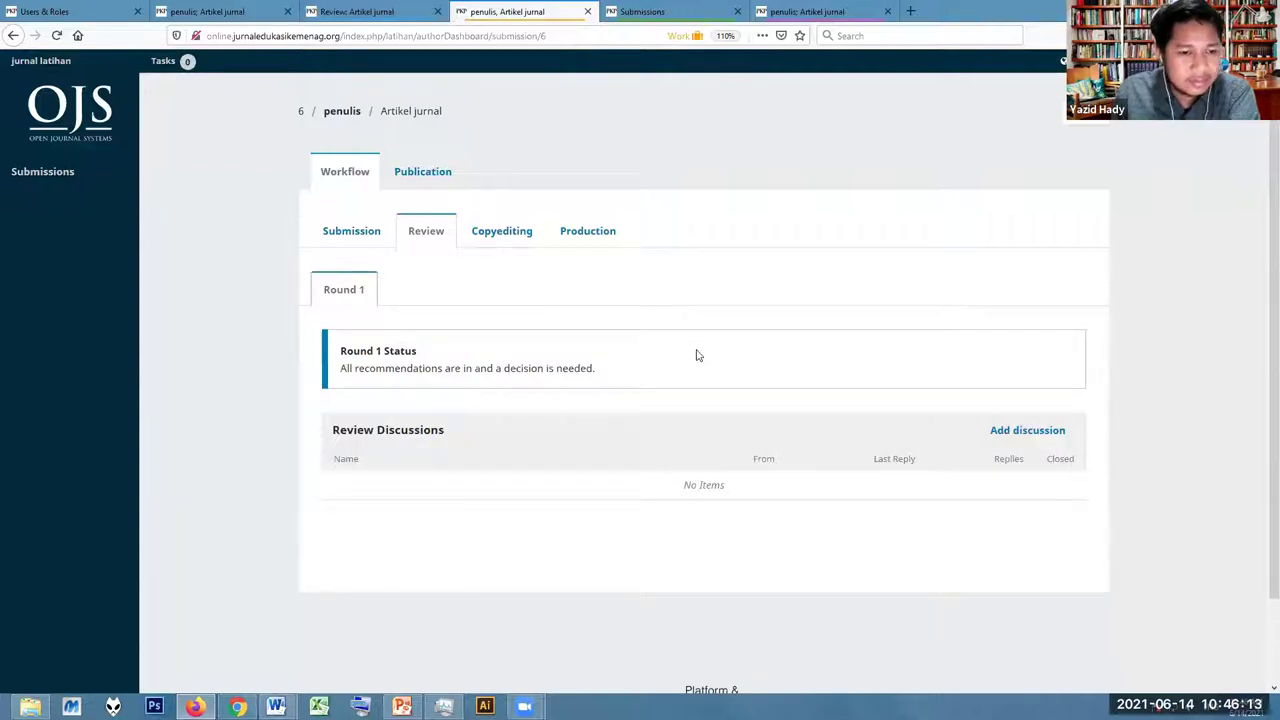
Reload the journal editor's workflow page for Artikel jurnal and open its review stage to examine the section editor's recommendation
left_click(205, 11)
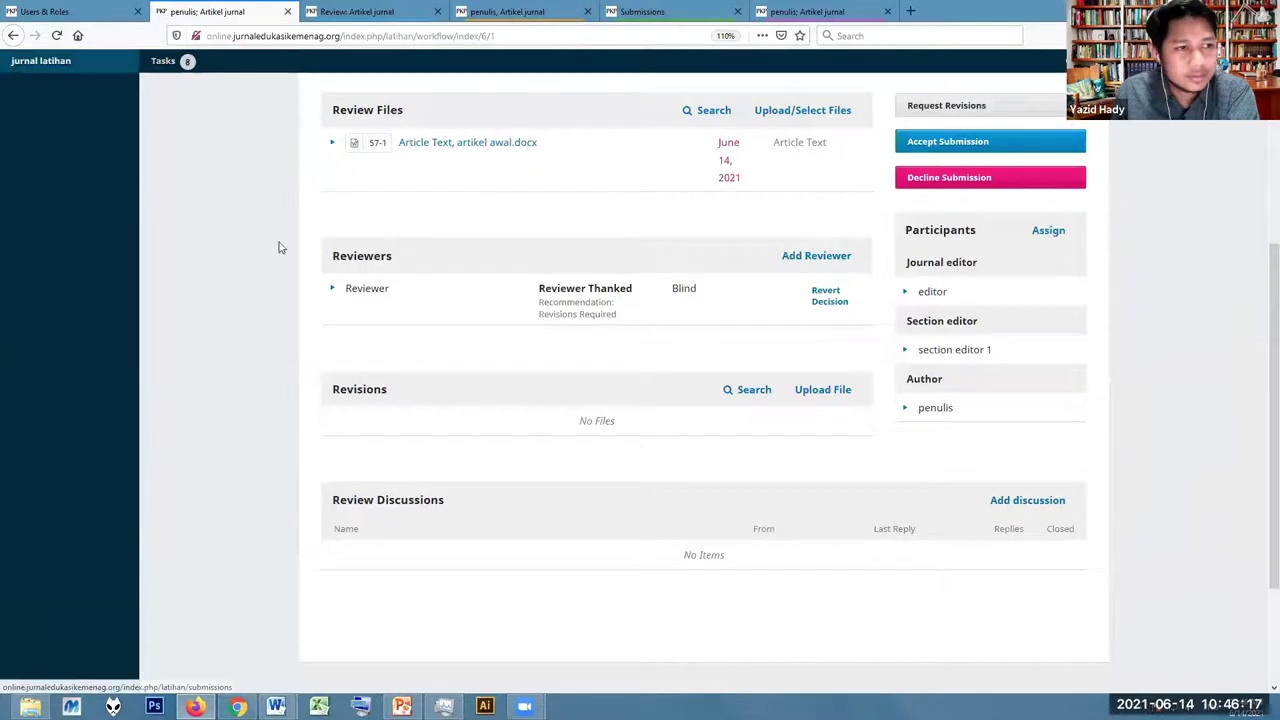
scroll(277, 246, "up", 3)
left_click(56, 35)
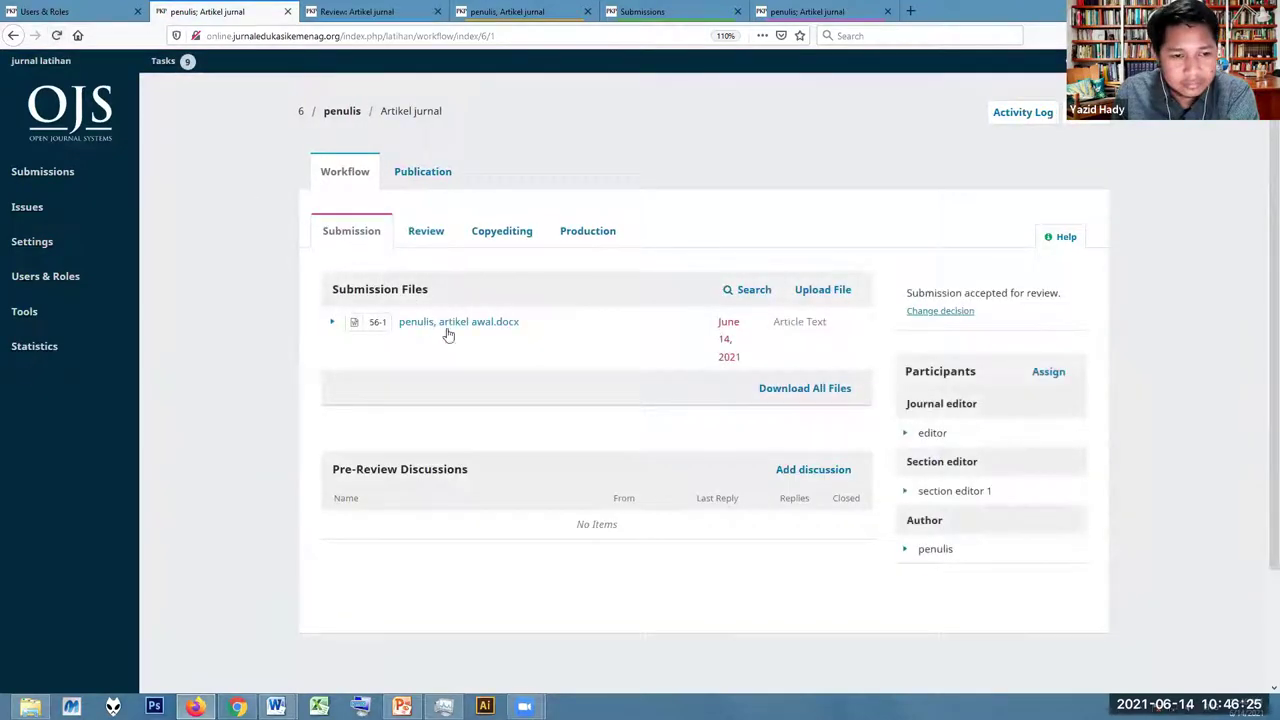
left_click(416, 240)
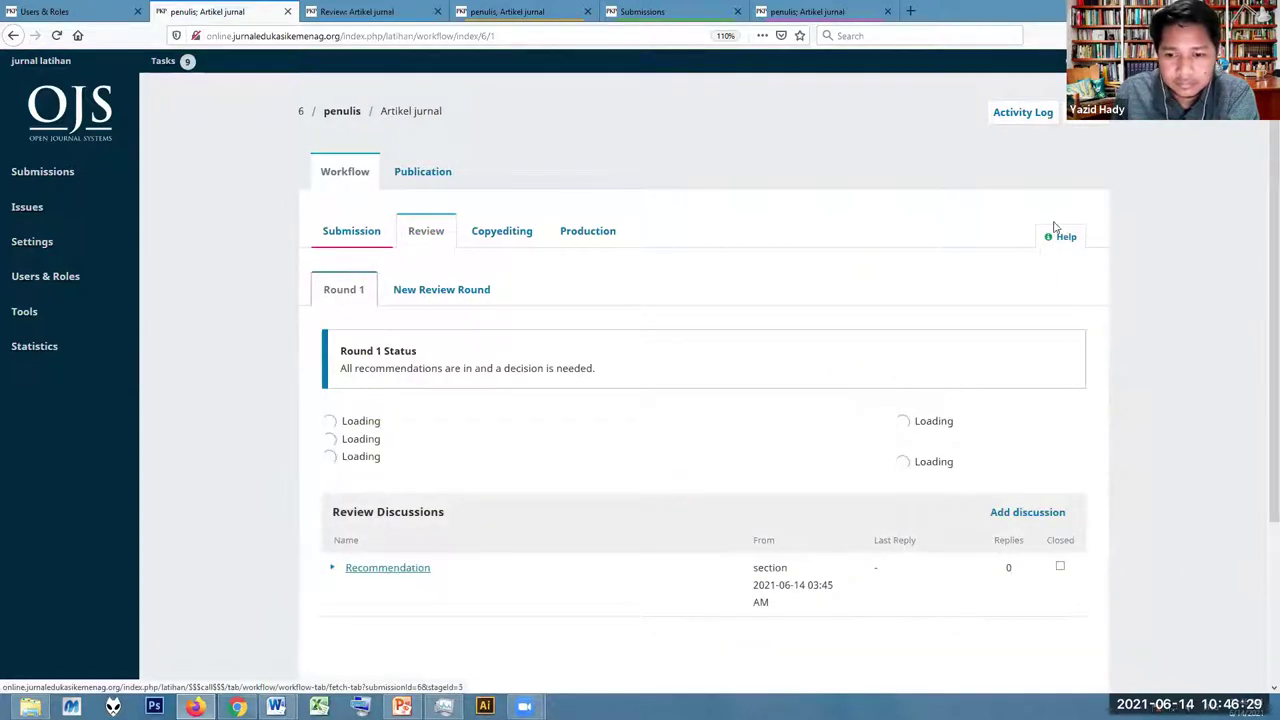
scroll(950, 340, "down", 3)
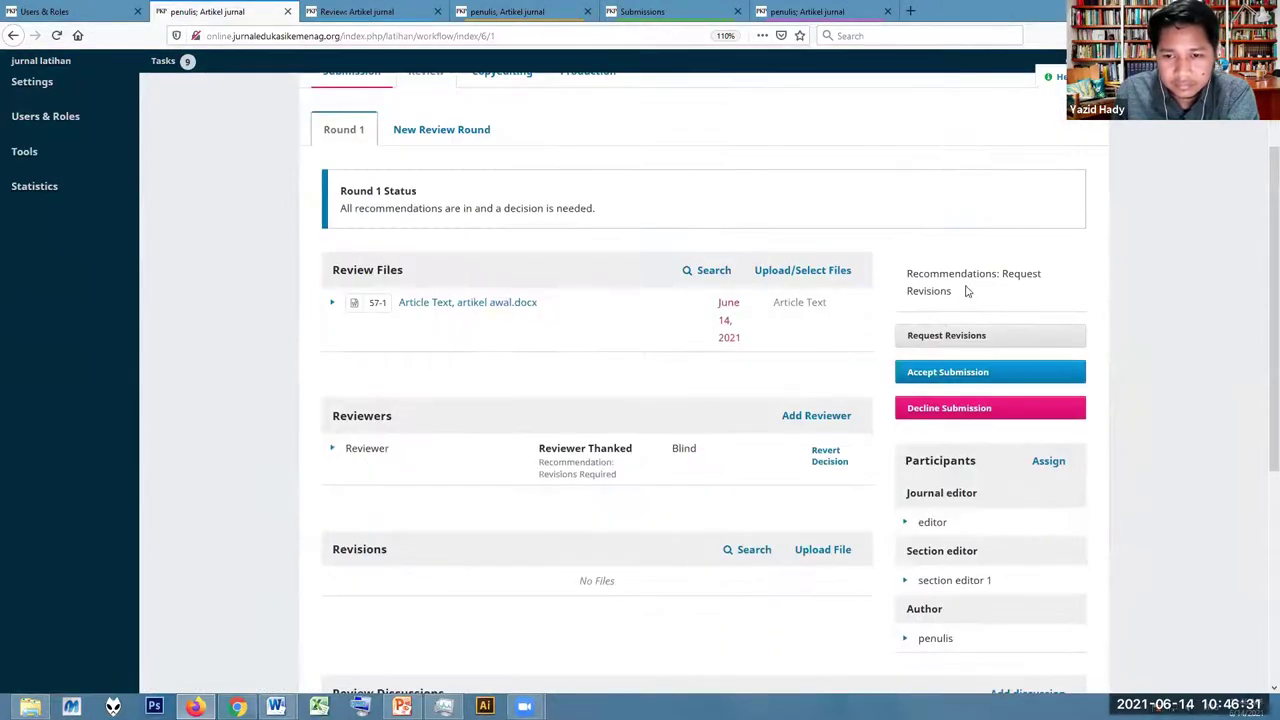
scroll(966, 290, "down", 1)
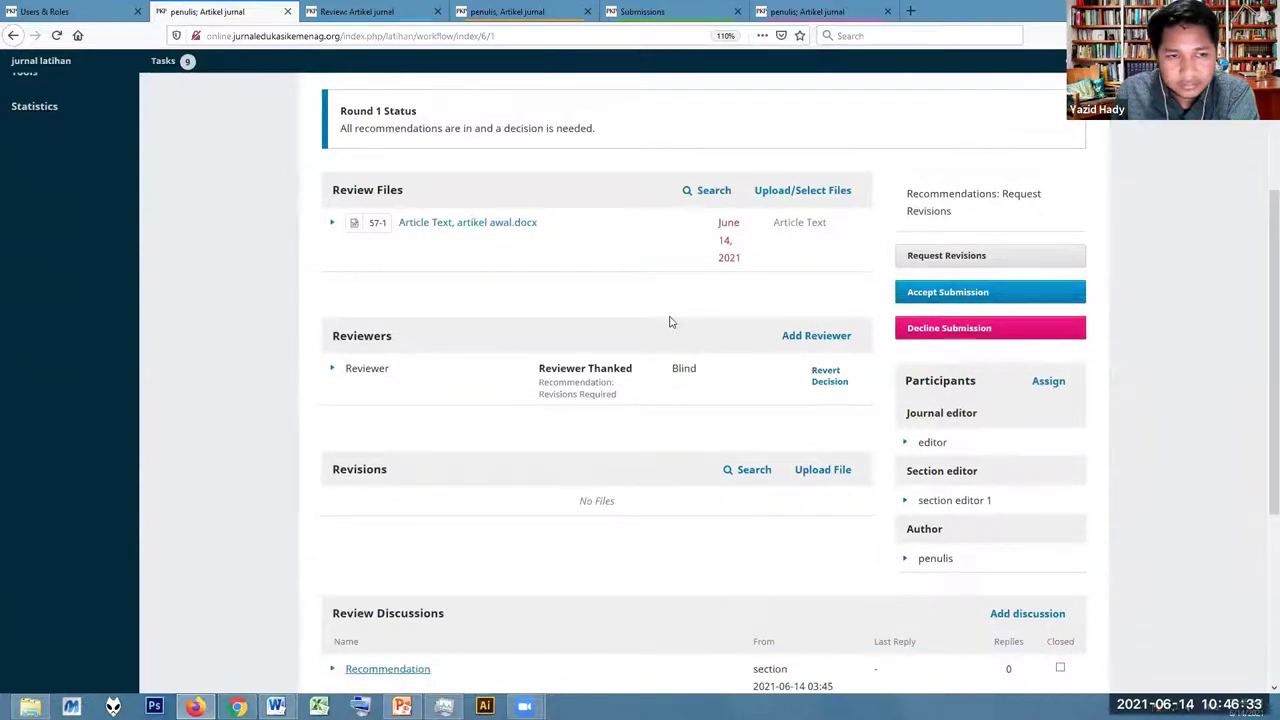
Record a Request Revisions decision without a new peer review round, keeping the author email notification and leaving all review files unselected
scroll(623, 250, "up", 1)
scroll(623, 250, "up", 1)
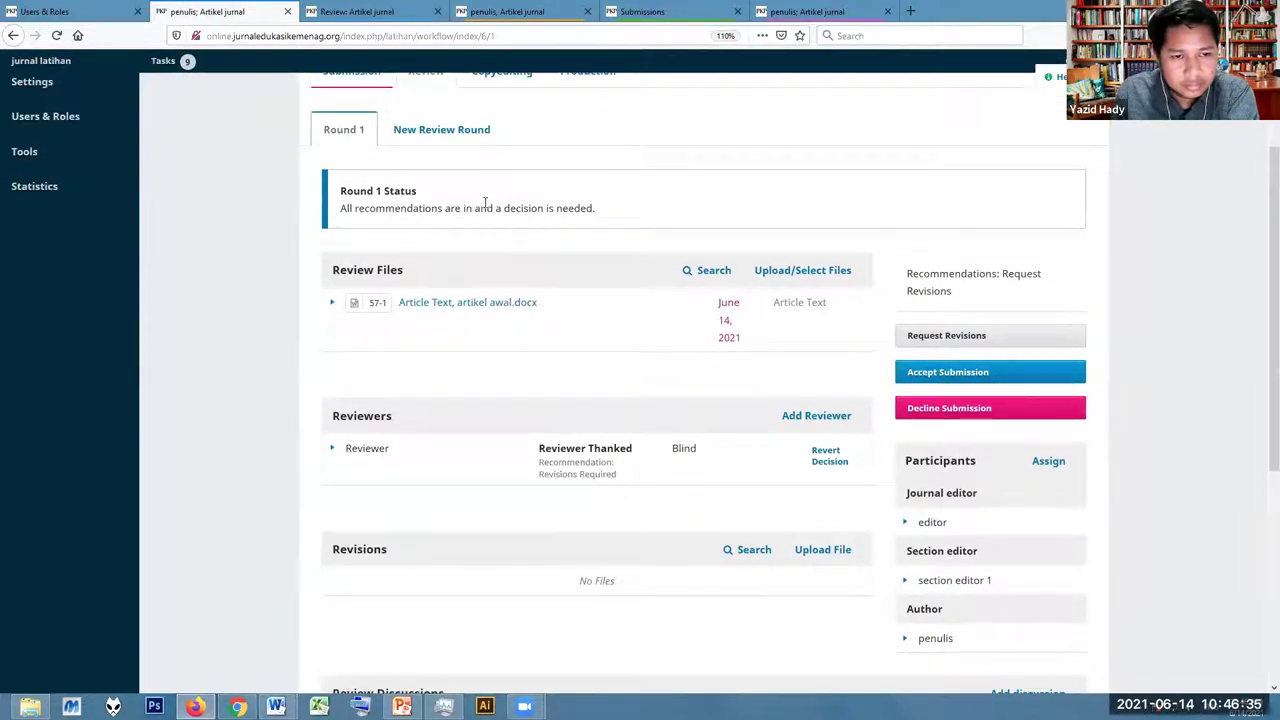
scroll(746, 357, "down", 2)
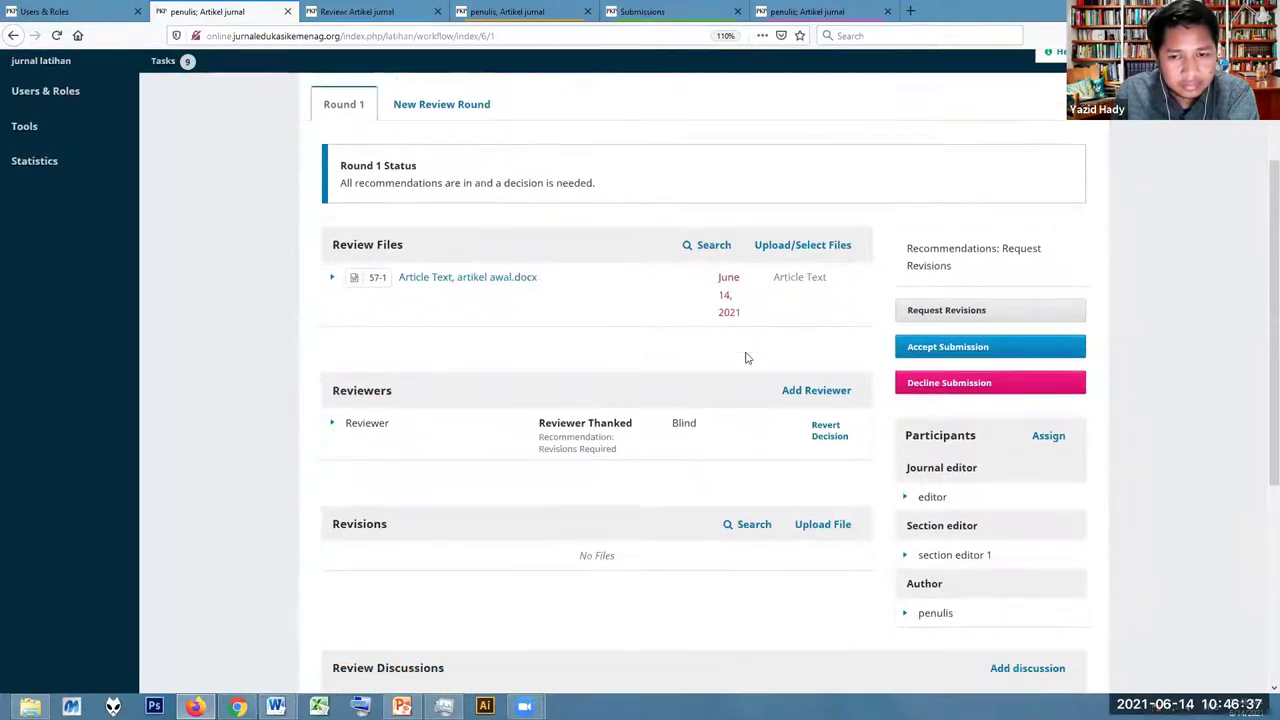
left_click(929, 257)
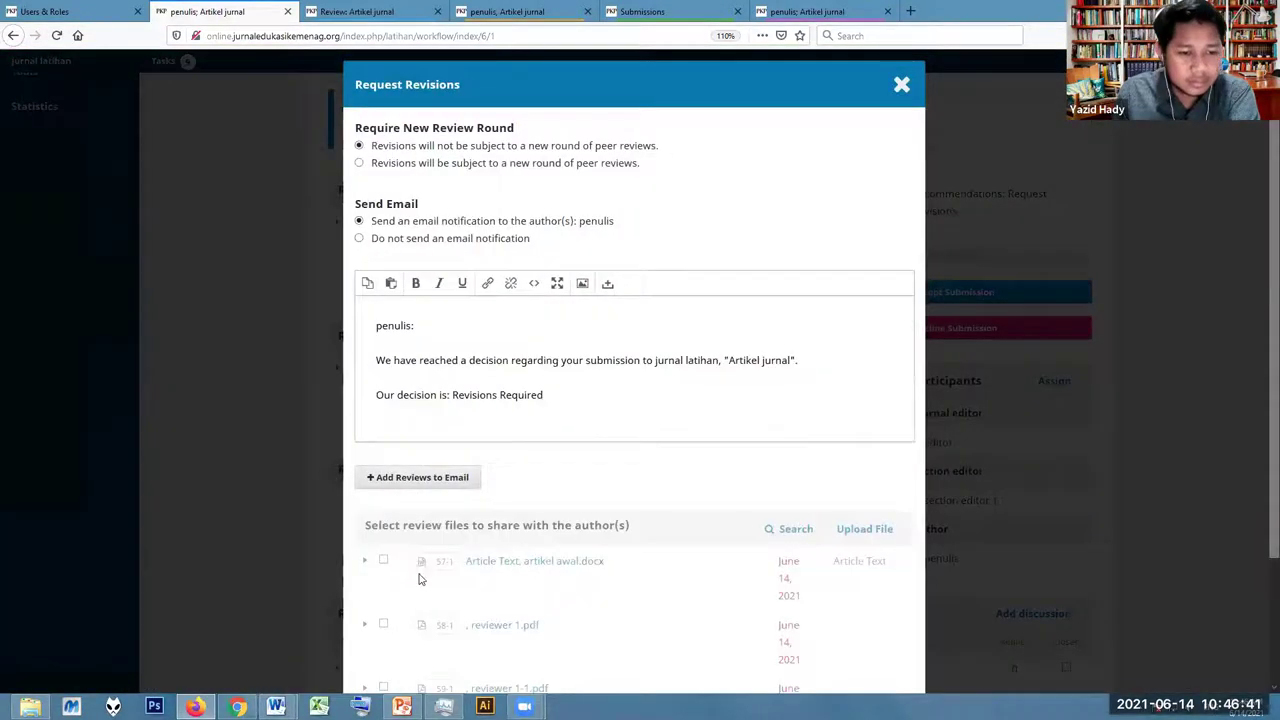
scroll(420, 578, "down", 3)
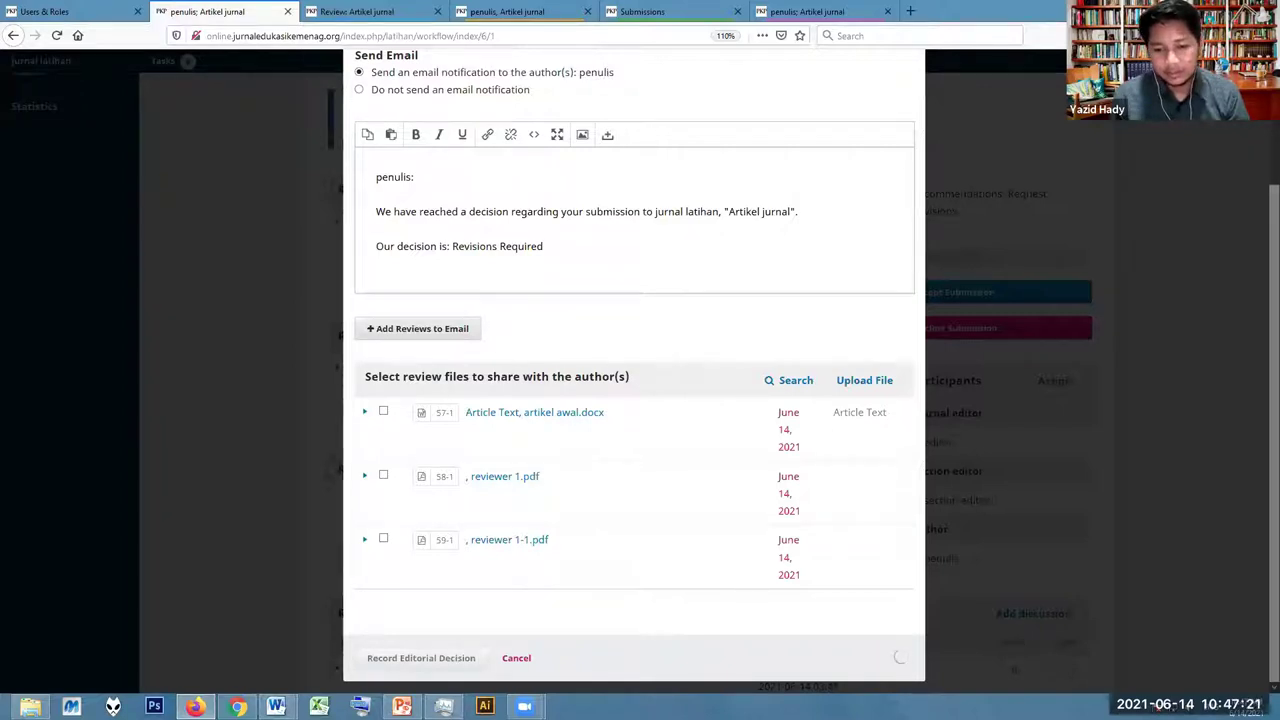
Reload the author's dashboard for Artikel jurnal, check the round 1 status, and view the Editor Decision notification before closing it
left_click(484, 8)
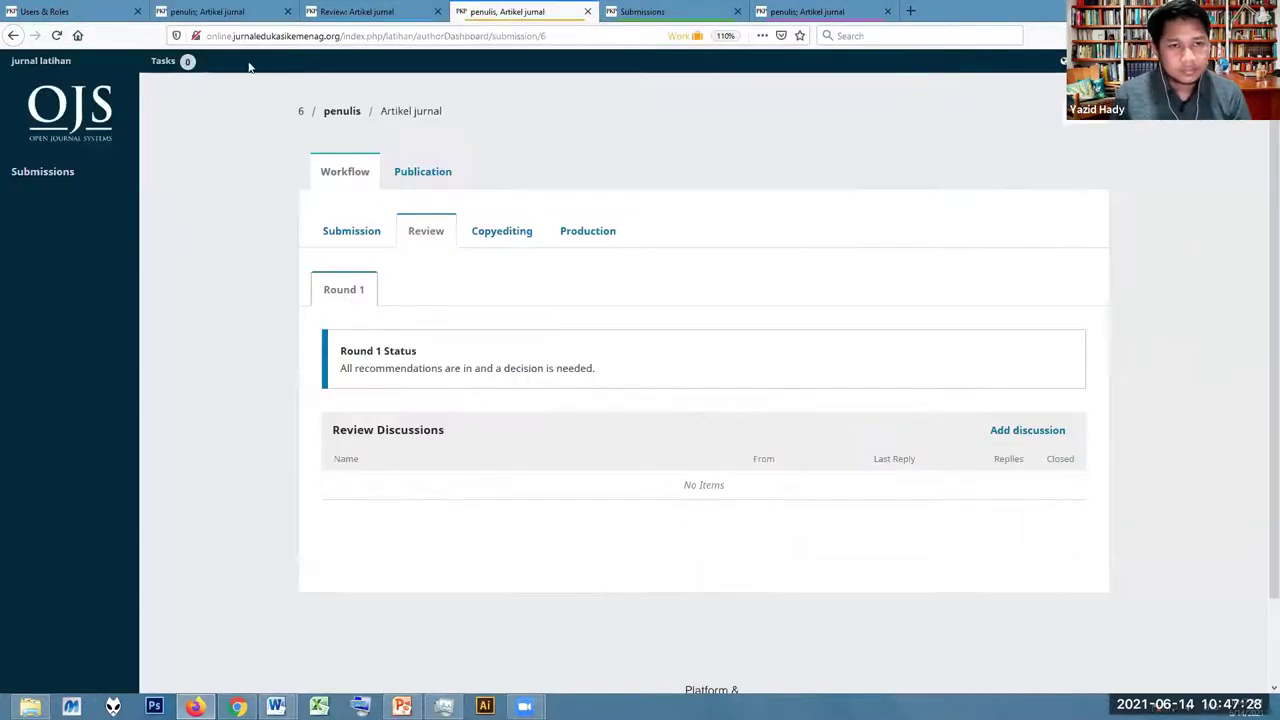
left_click(57, 37)
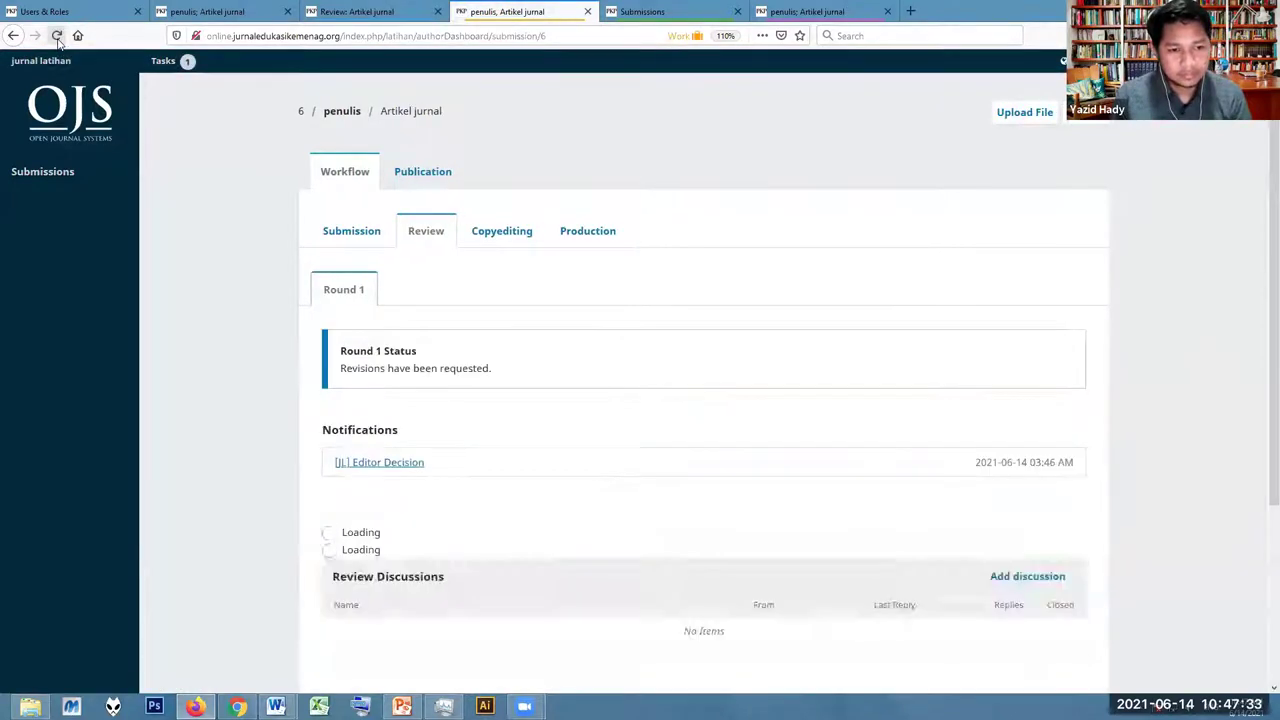
scroll(510, 262, "down", 5)
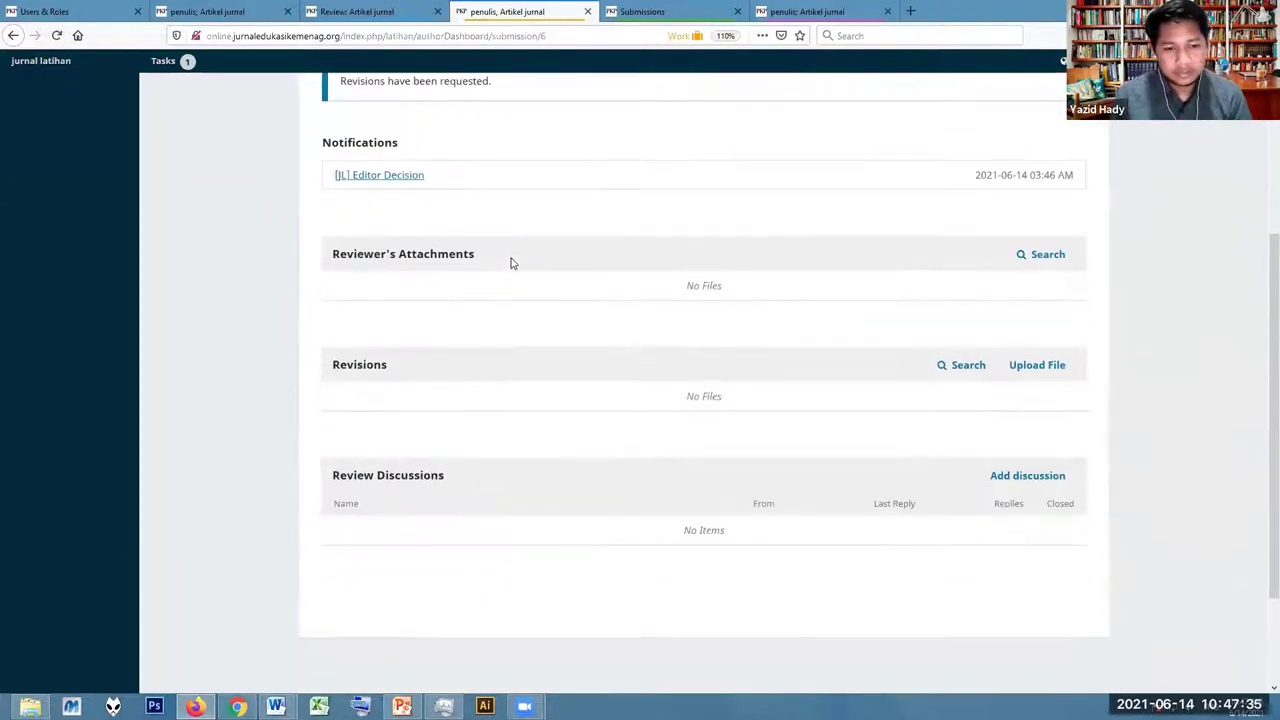
scroll(470, 250, "up", 1)
left_click(391, 223)
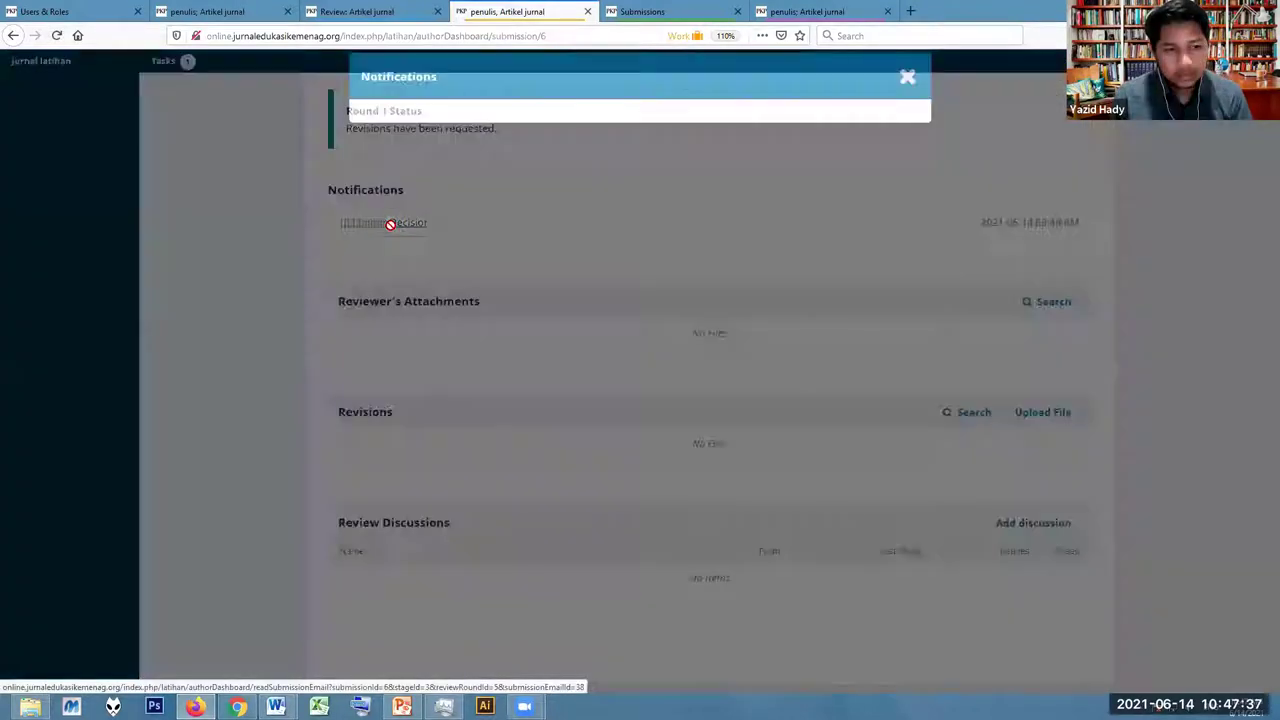
left_click(907, 85)
scroll(790, 213, "up", 1)
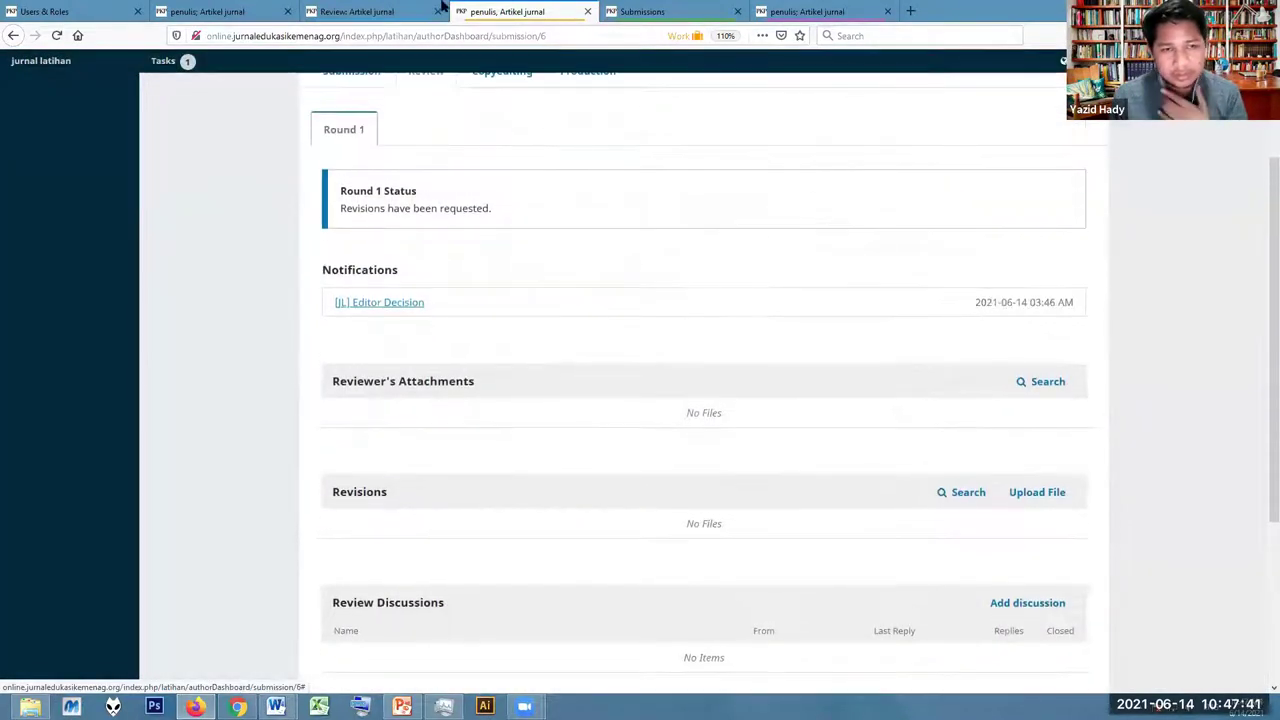
Check the journal editor's review stage, and reload the author's dashboard to examine its Reviewer's Attachments and Revisions sections
left_click(220, 11)
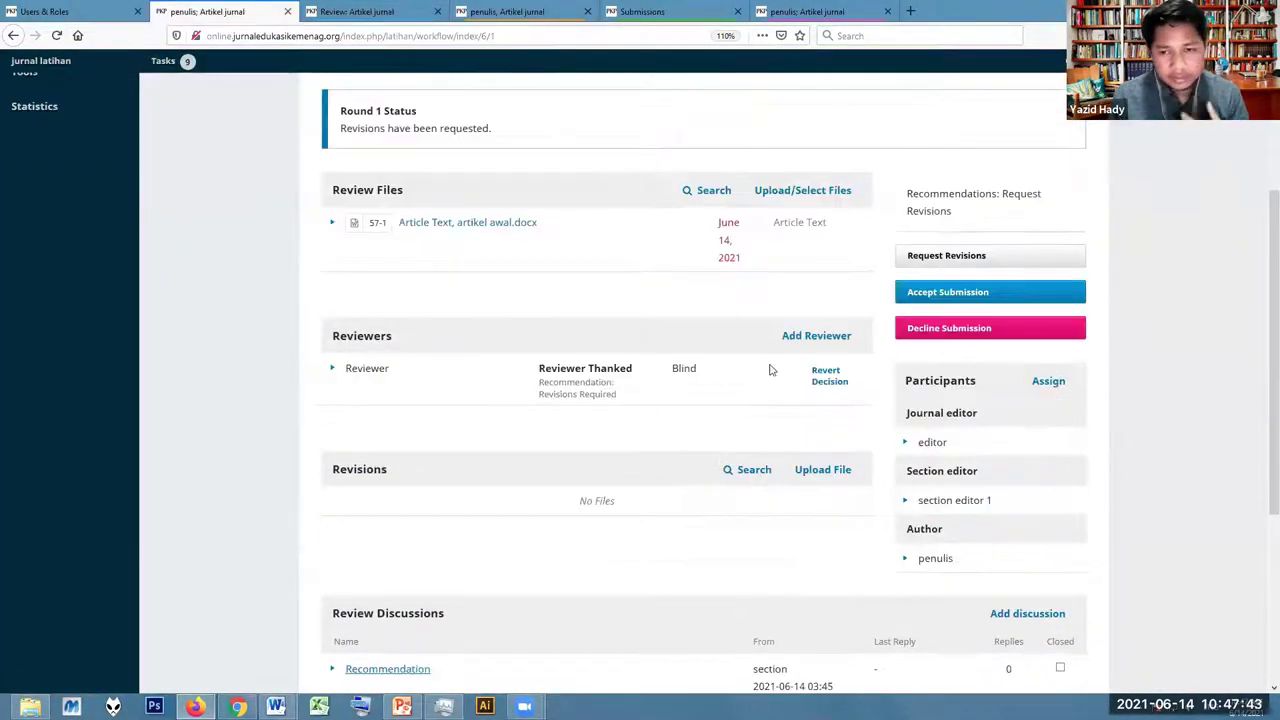
scroll(589, 286, "down", 3)
scroll(634, 294, "up", 3)
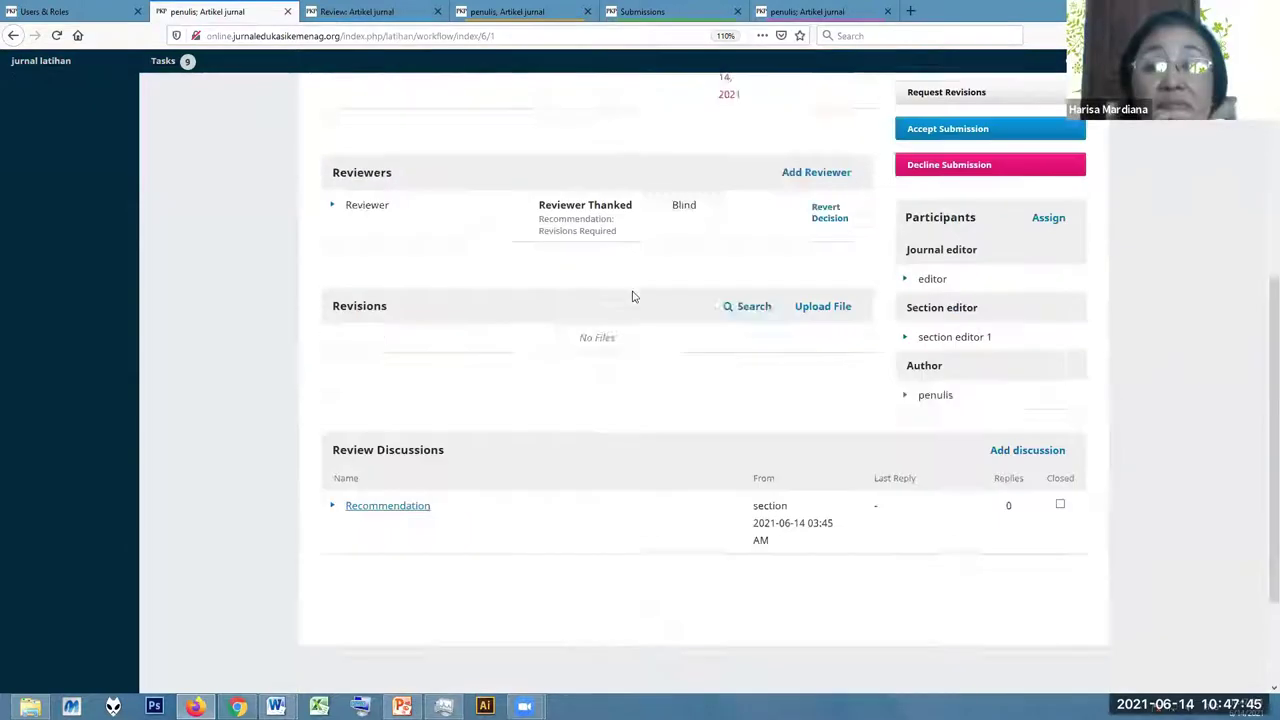
left_click(520, 11)
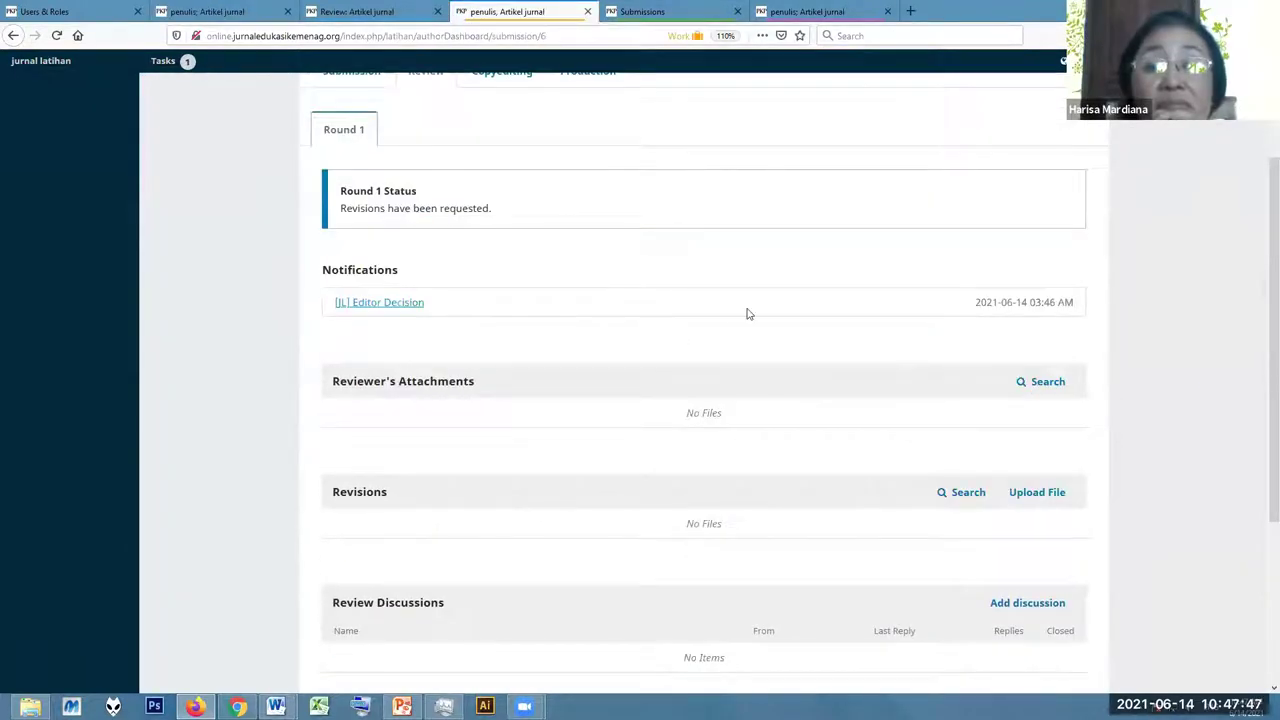
scroll(700, 260, "down", 2)
left_click(57, 35)
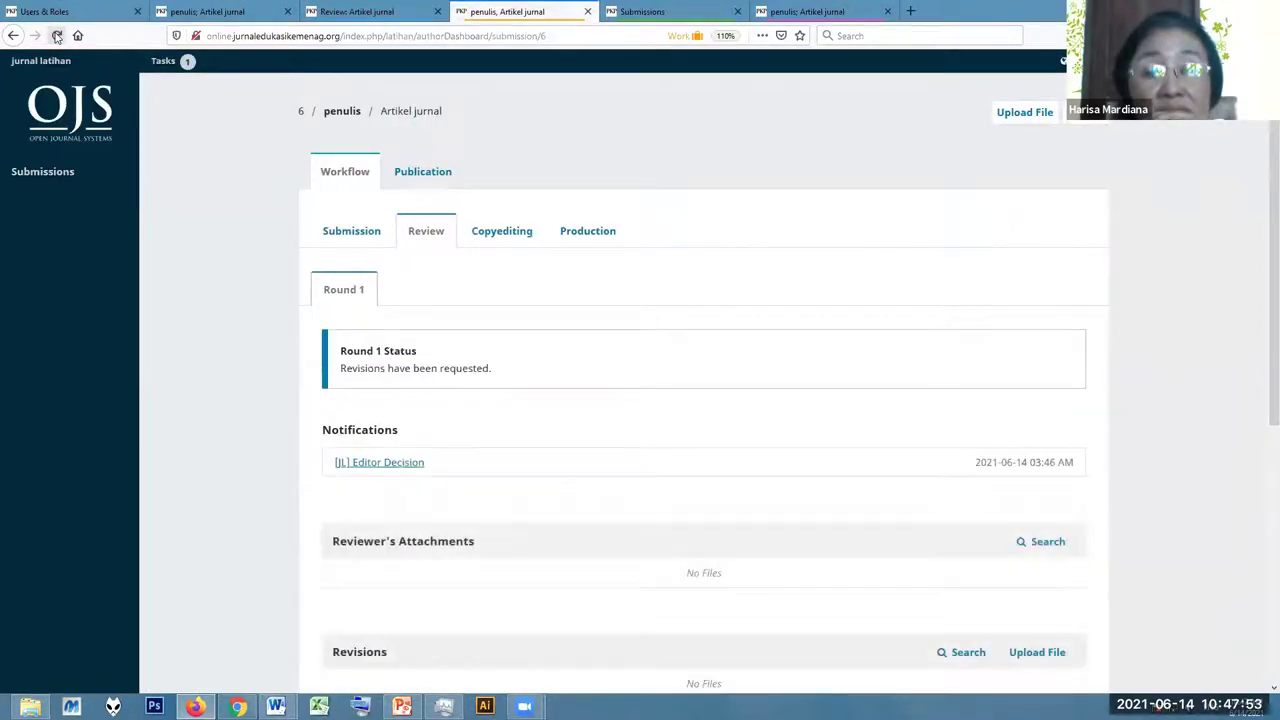
scroll(549, 257, "down", 2)
scroll(549, 257, "down", 2)
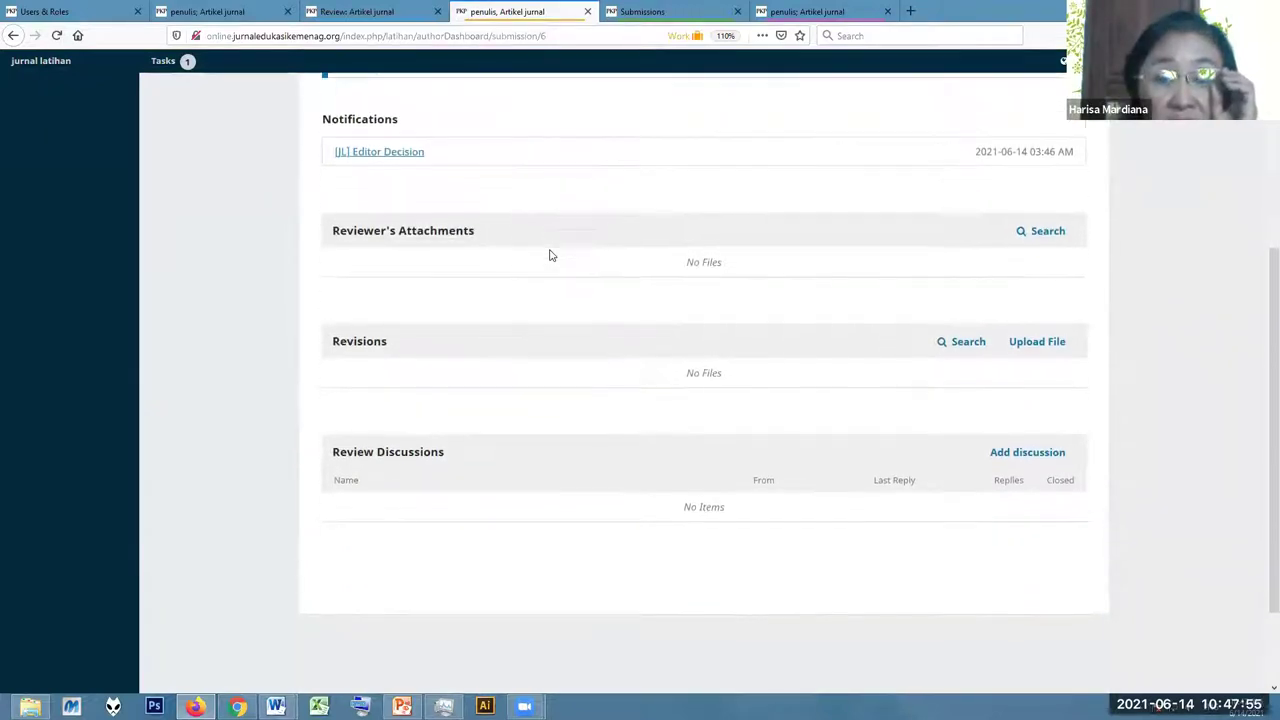
Upload revisi penulis.docx to the author's Revisions with Article Text as the article component and complete the upload
left_click(1037, 332)
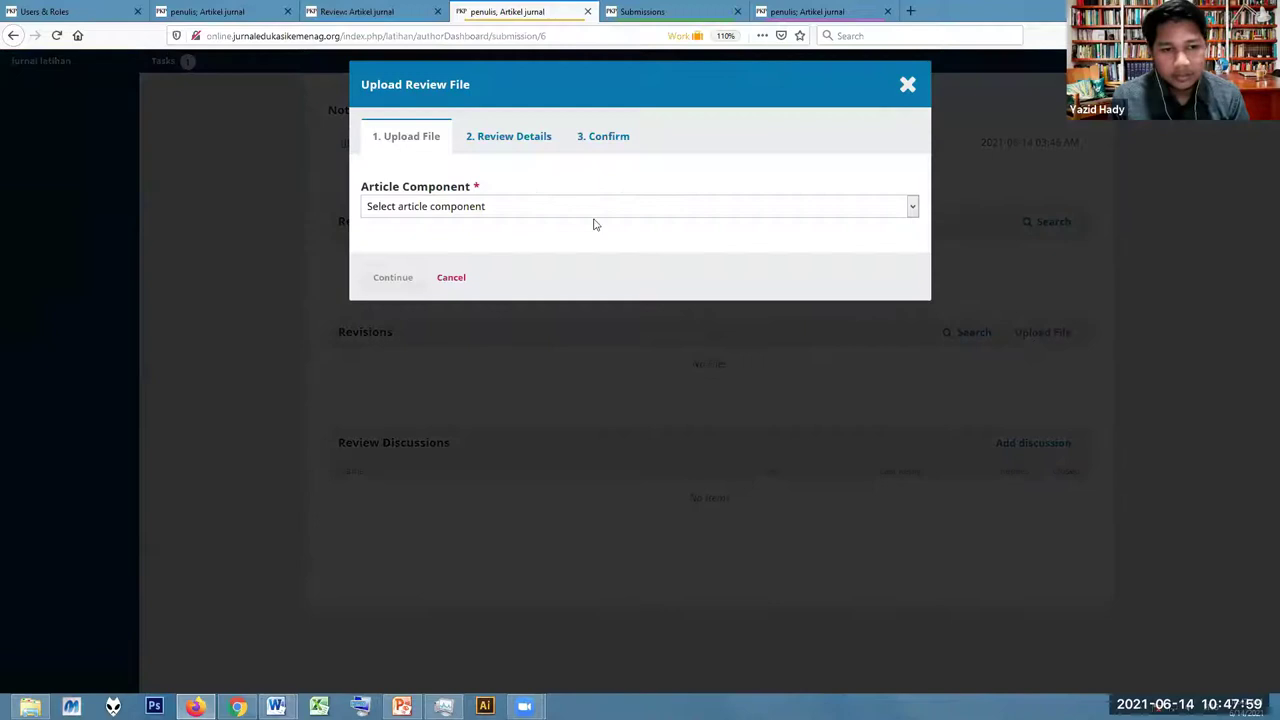
left_click(454, 210)
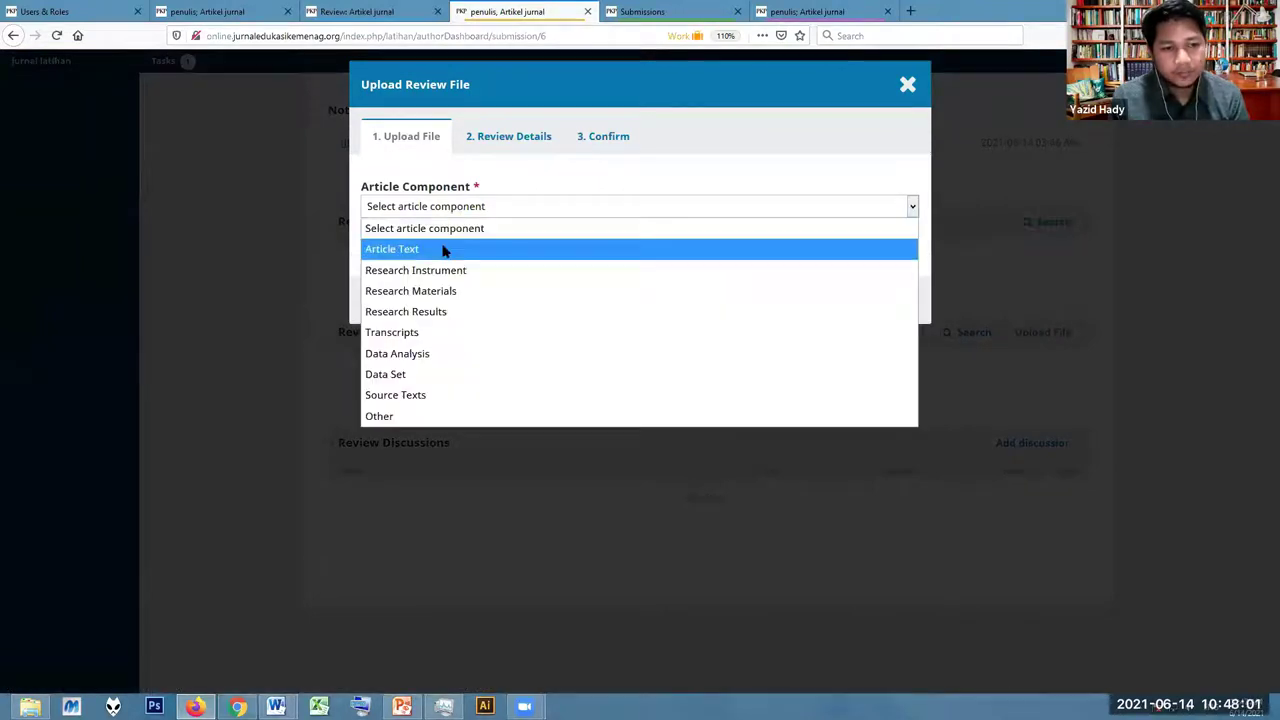
left_click(444, 249)
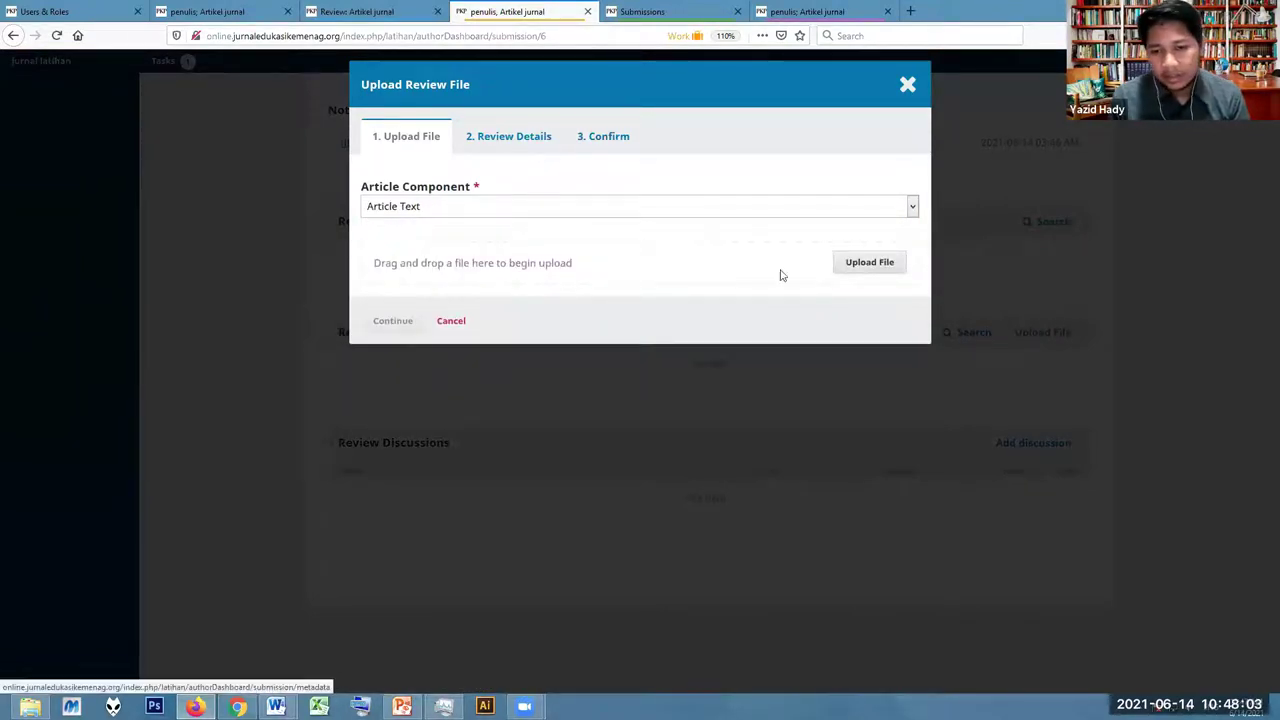
left_click(848, 270)
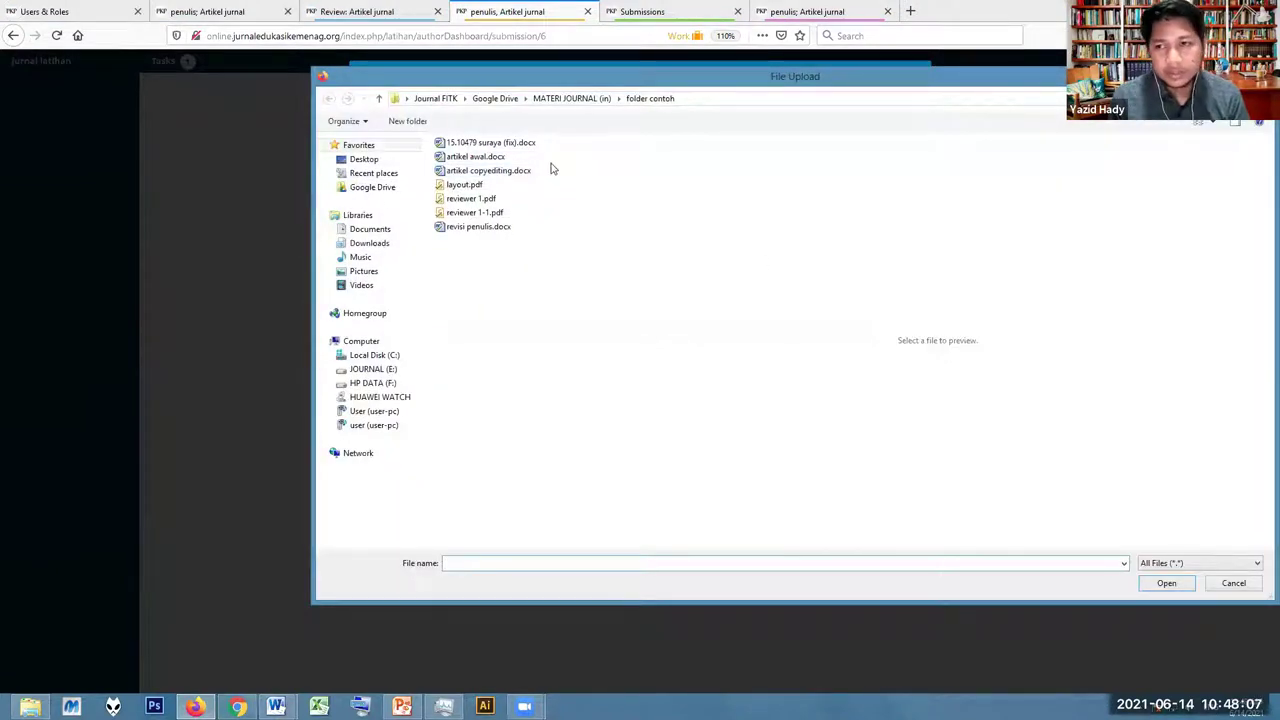
left_click(492, 229)
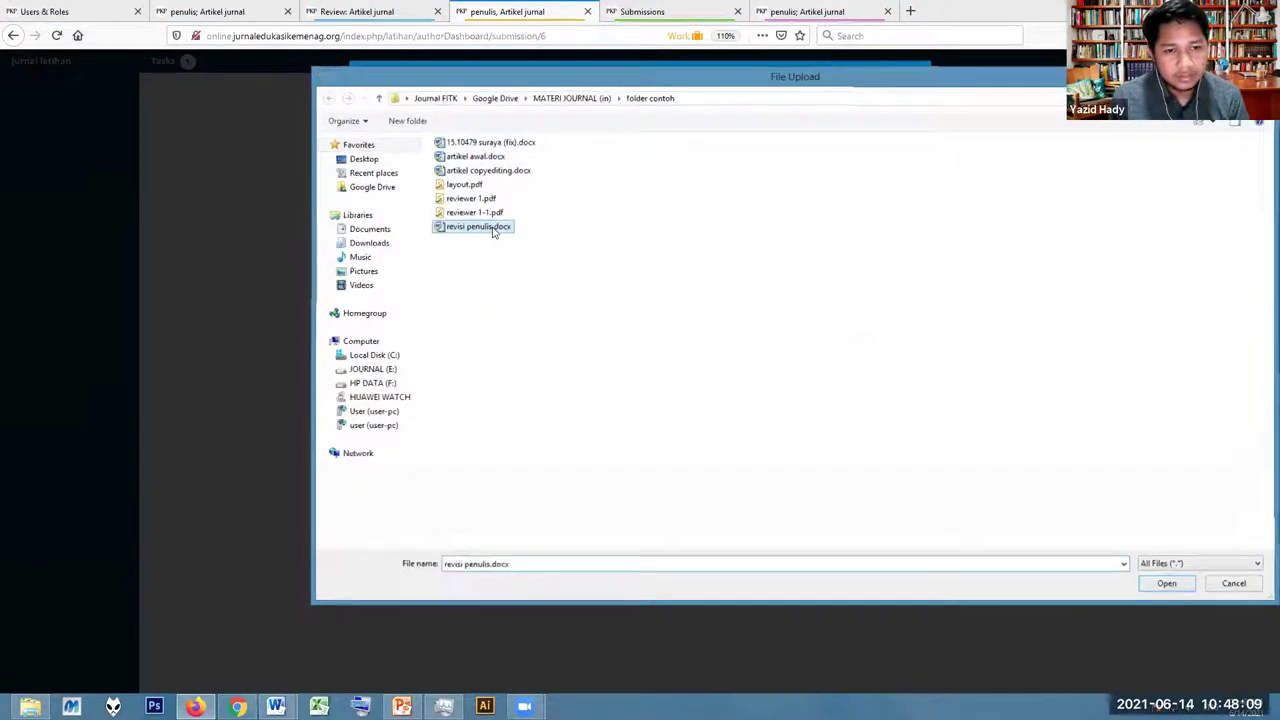
double_click(492, 229)
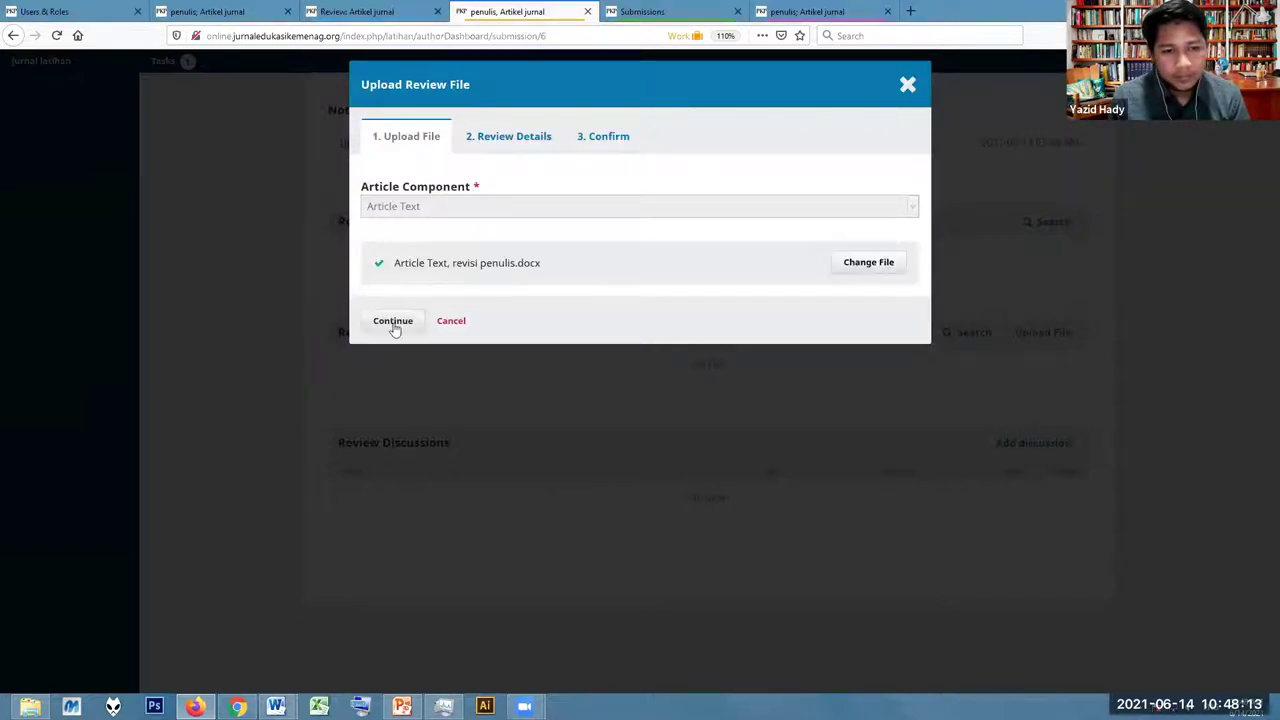
left_click(393, 321)
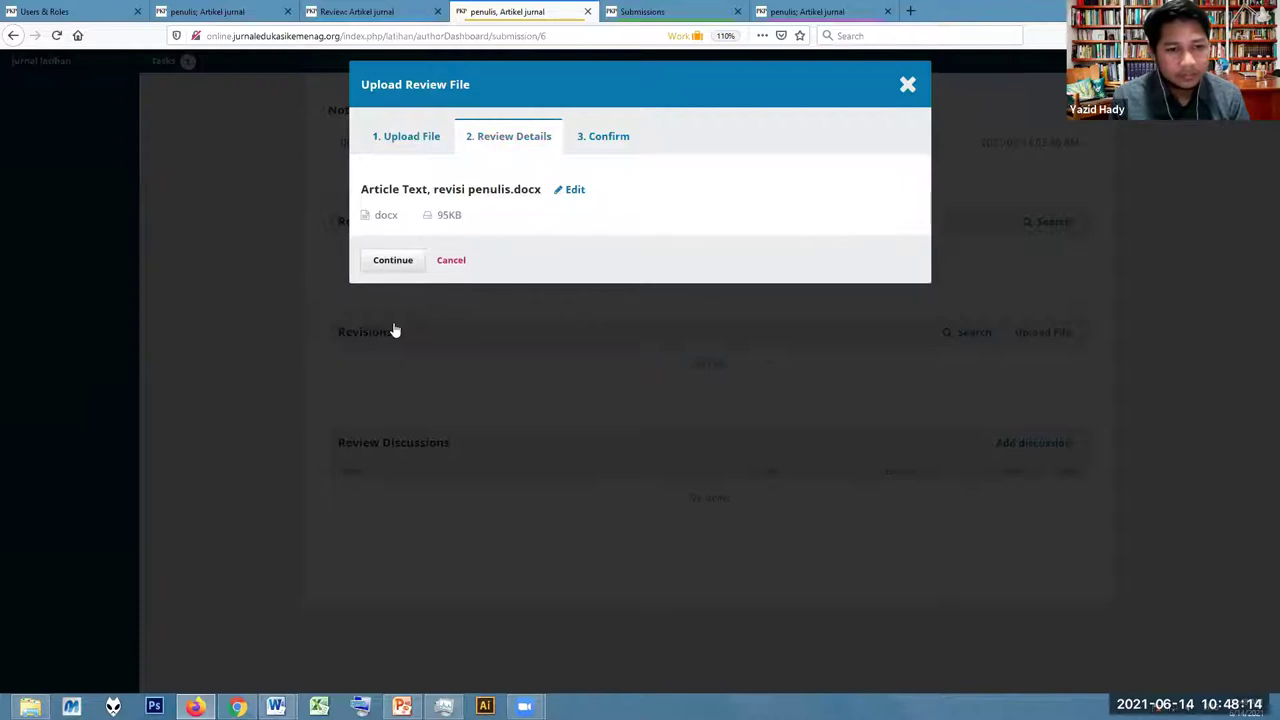
left_click(391, 262)
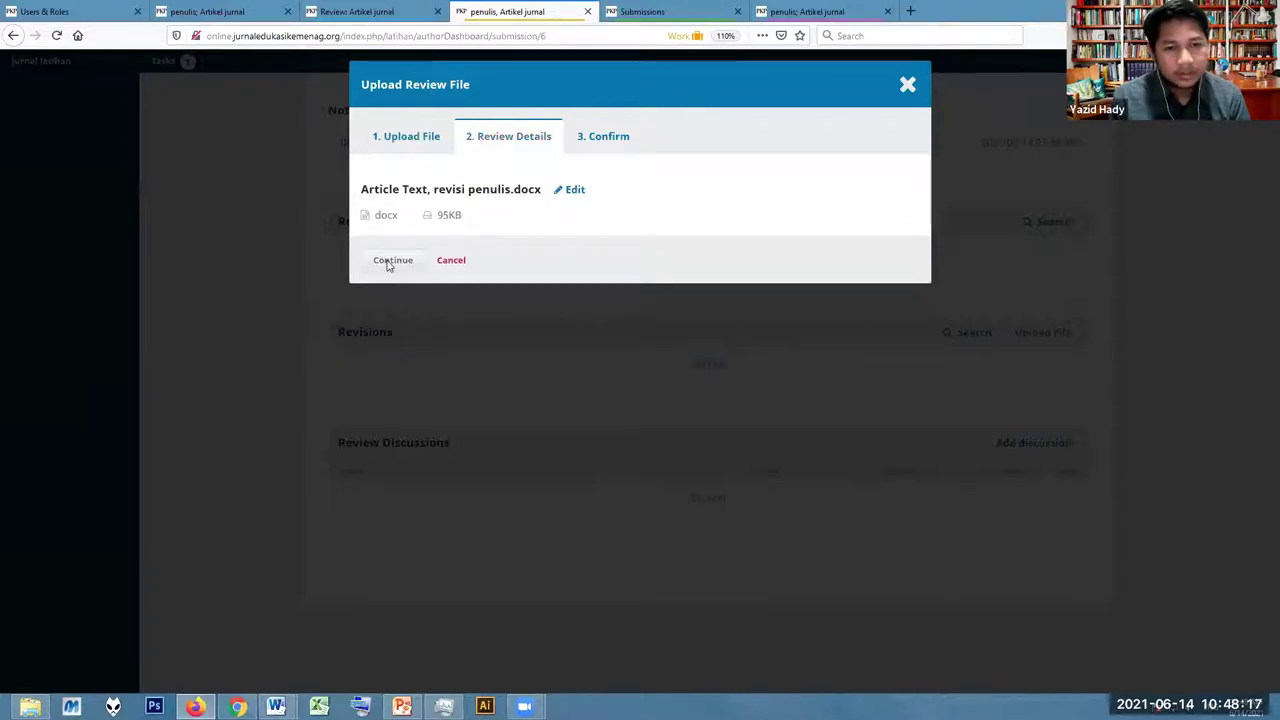
left_click(396, 316)
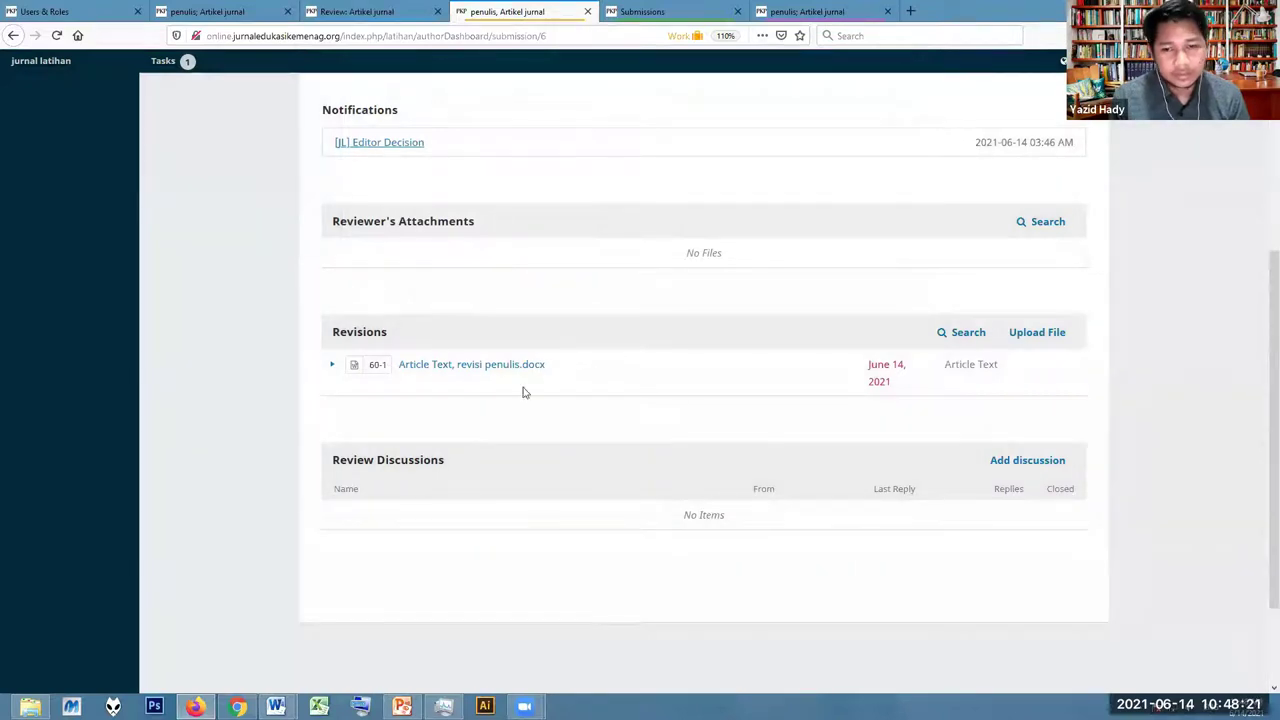
scroll(522, 392, "down", 3)
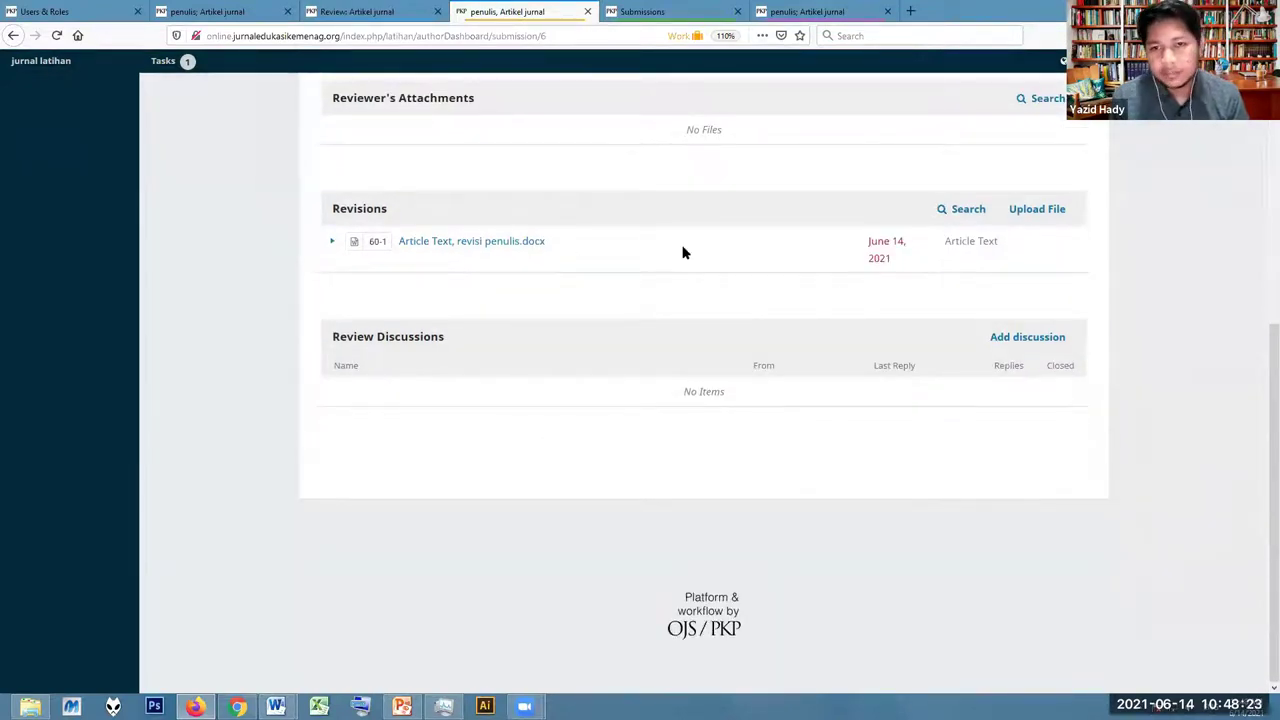
Reload the submissions list and the section editor's Artikel jurnal page, and check the round 1 status and the author's uploaded revision
left_click(640, 11)
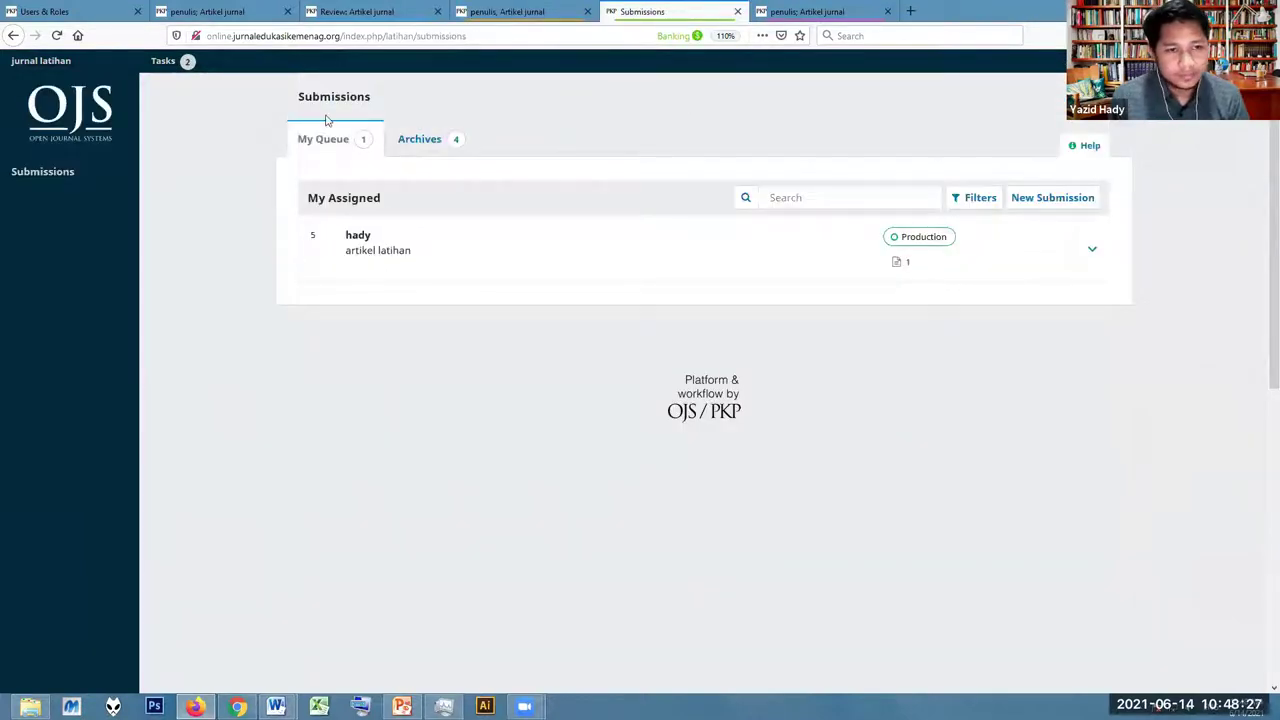
left_click(56, 35)
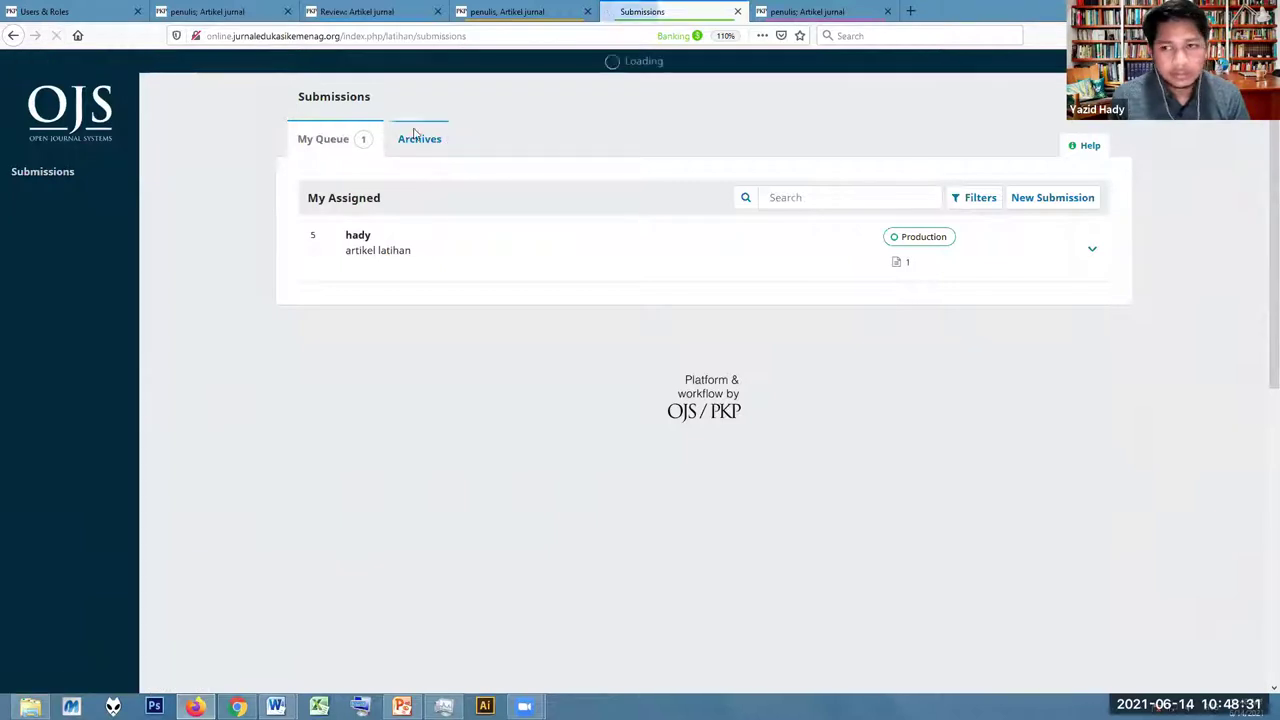
left_click(500, 11)
left_click(820, 11)
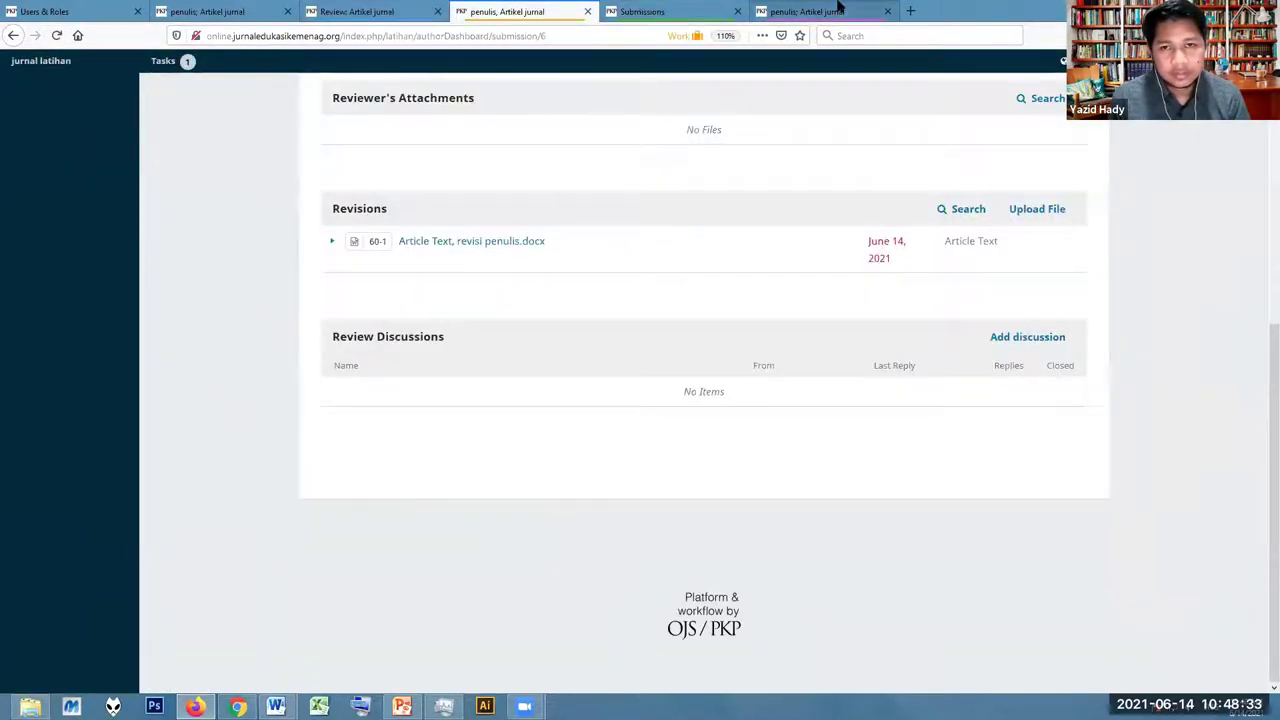
left_click(56, 35)
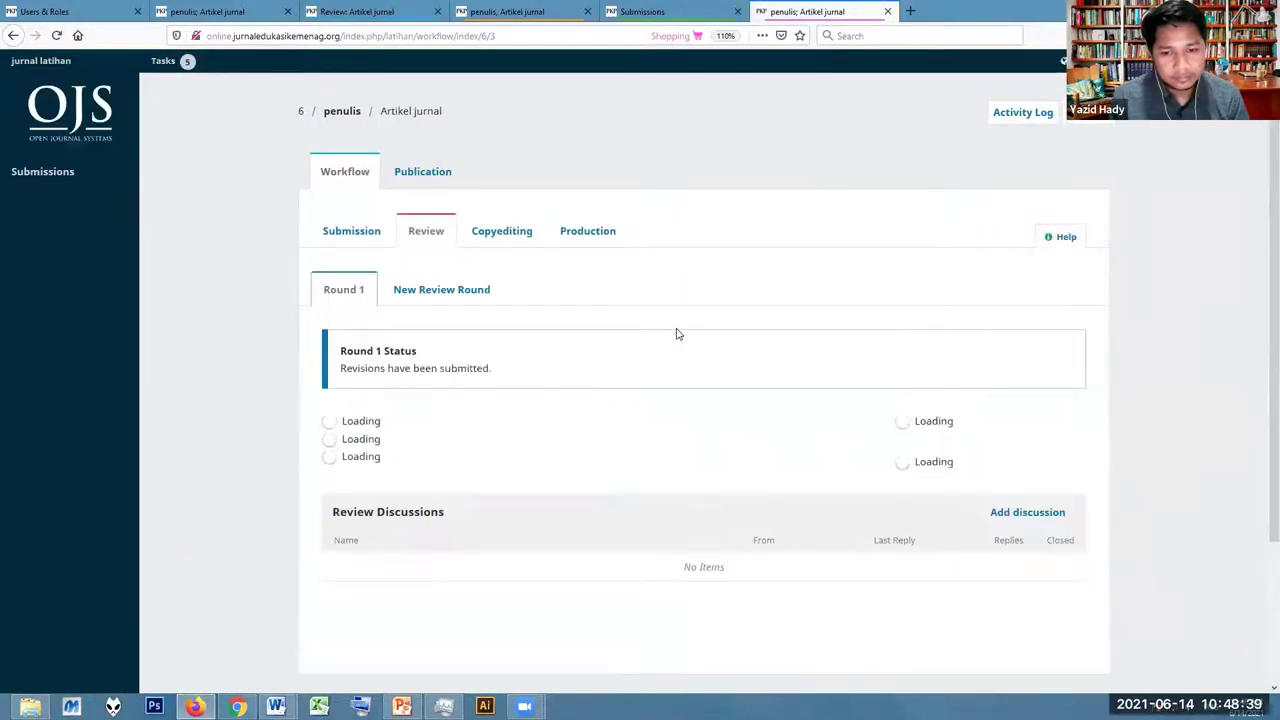
scroll(677, 334, "down", 5)
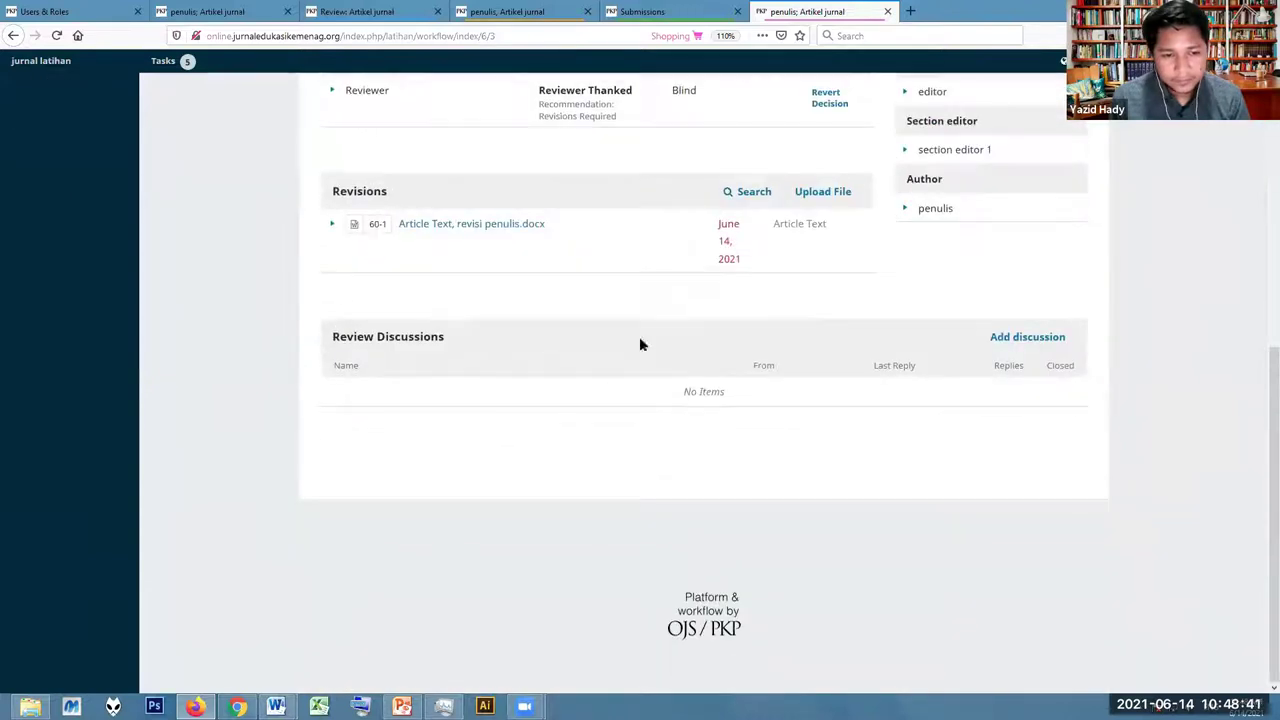
scroll(611, 349, "up", 2)
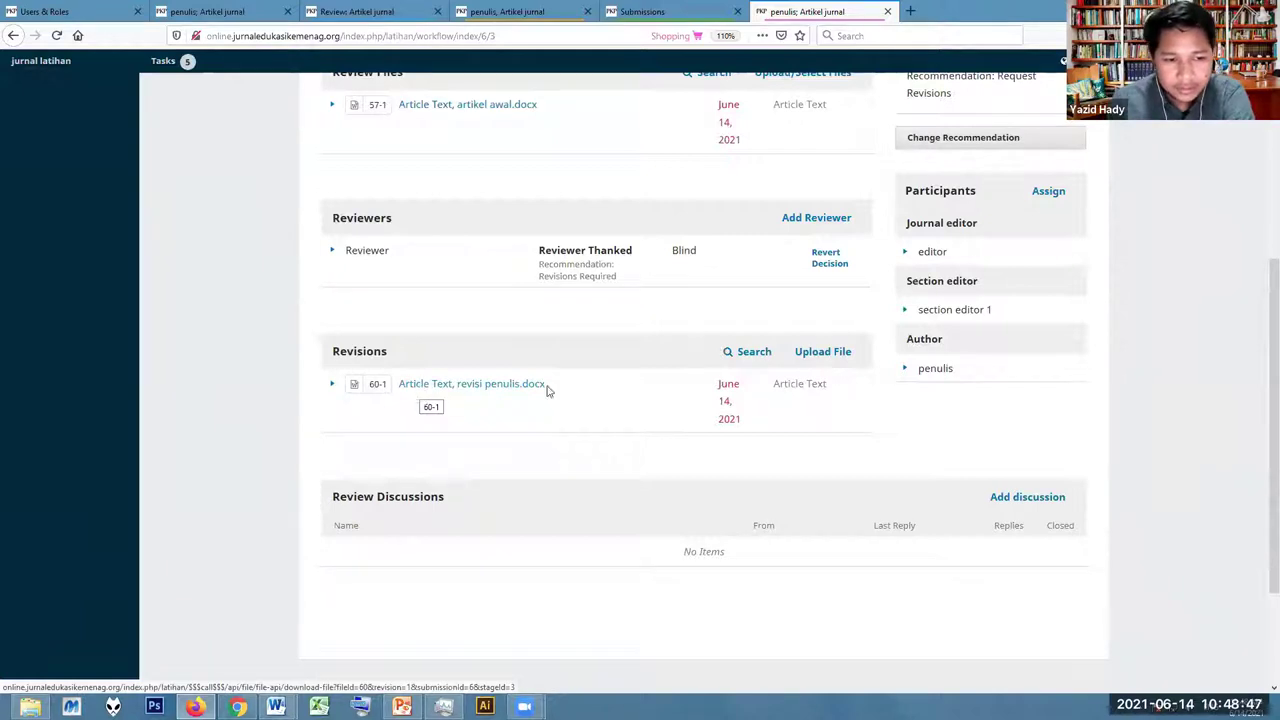
scroll(494, 406, "up", 3)
scroll(474, 406, "down", 5)
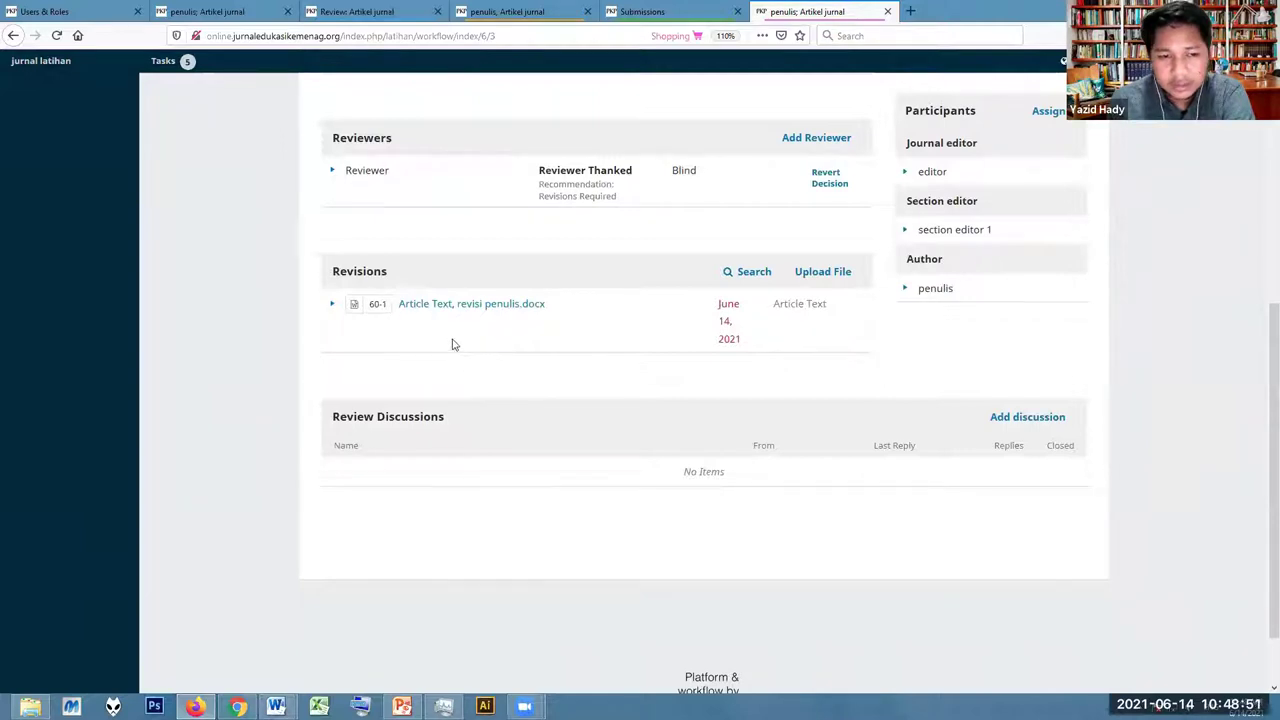
Examine the new review discussion form and its file upload option, and cancel both without saving
left_click(1033, 417)
scroll(471, 263, "down", 3)
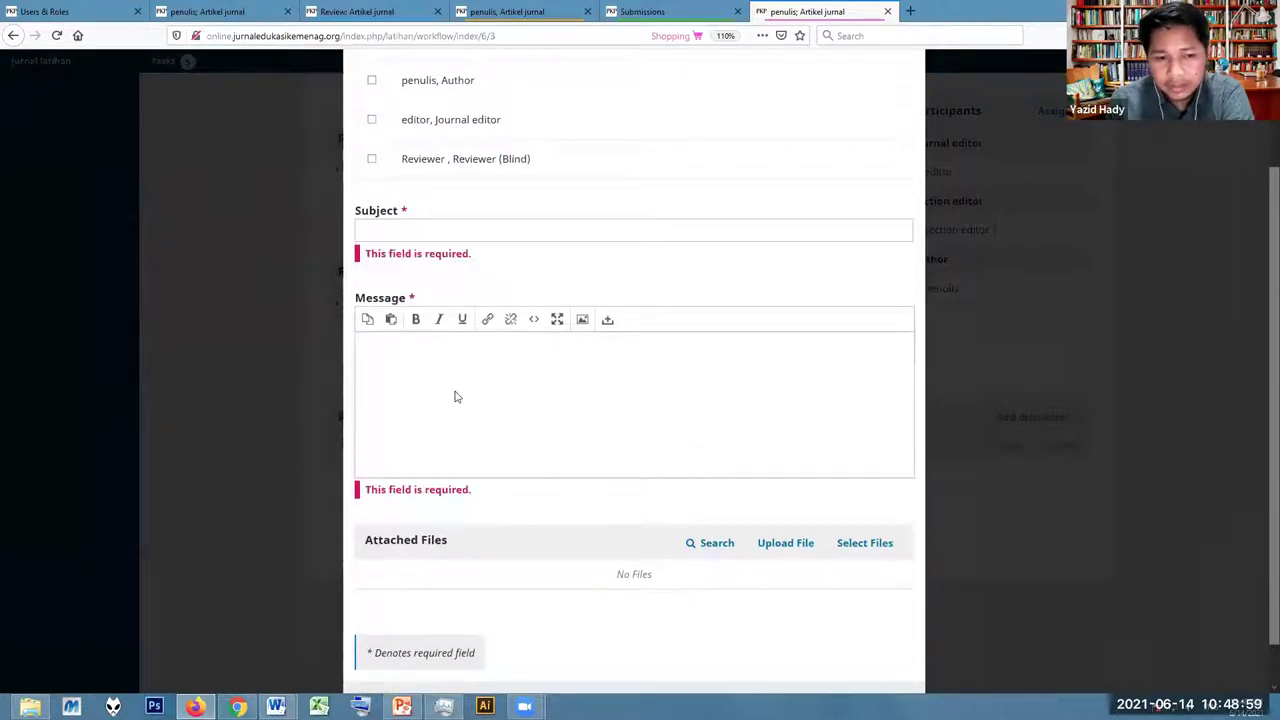
scroll(455, 397, "down", 1)
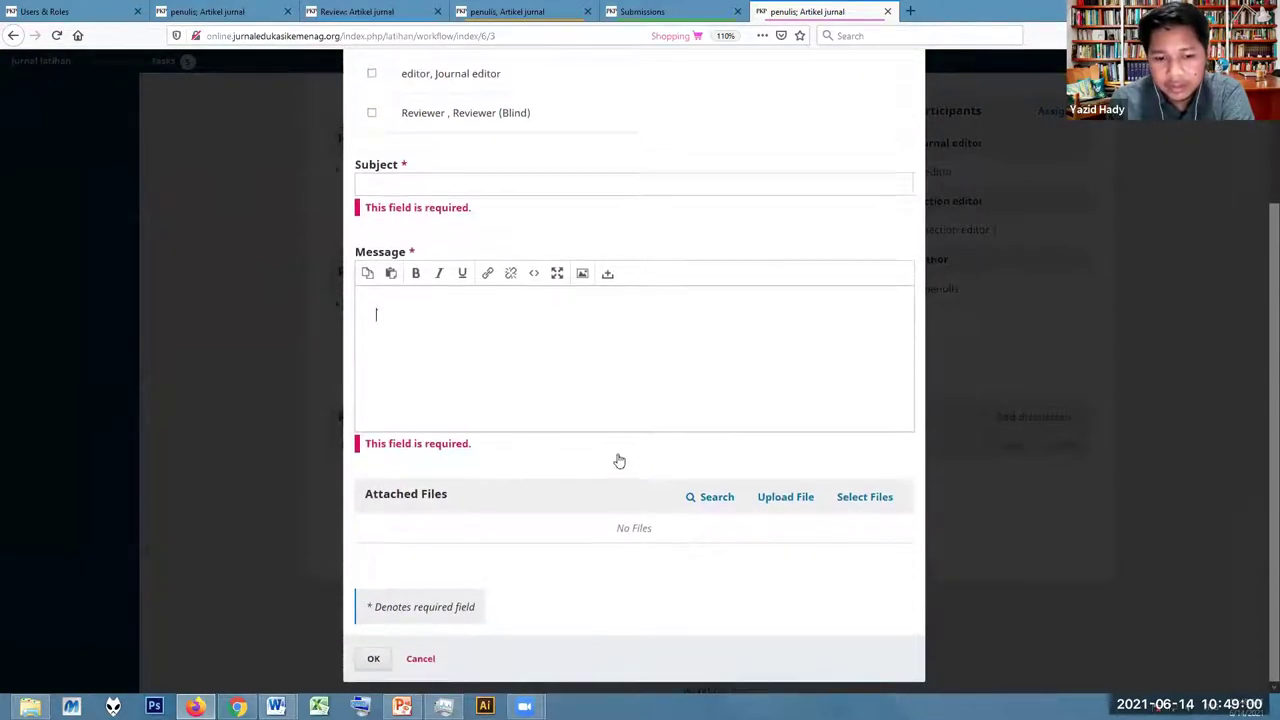
left_click(789, 505)
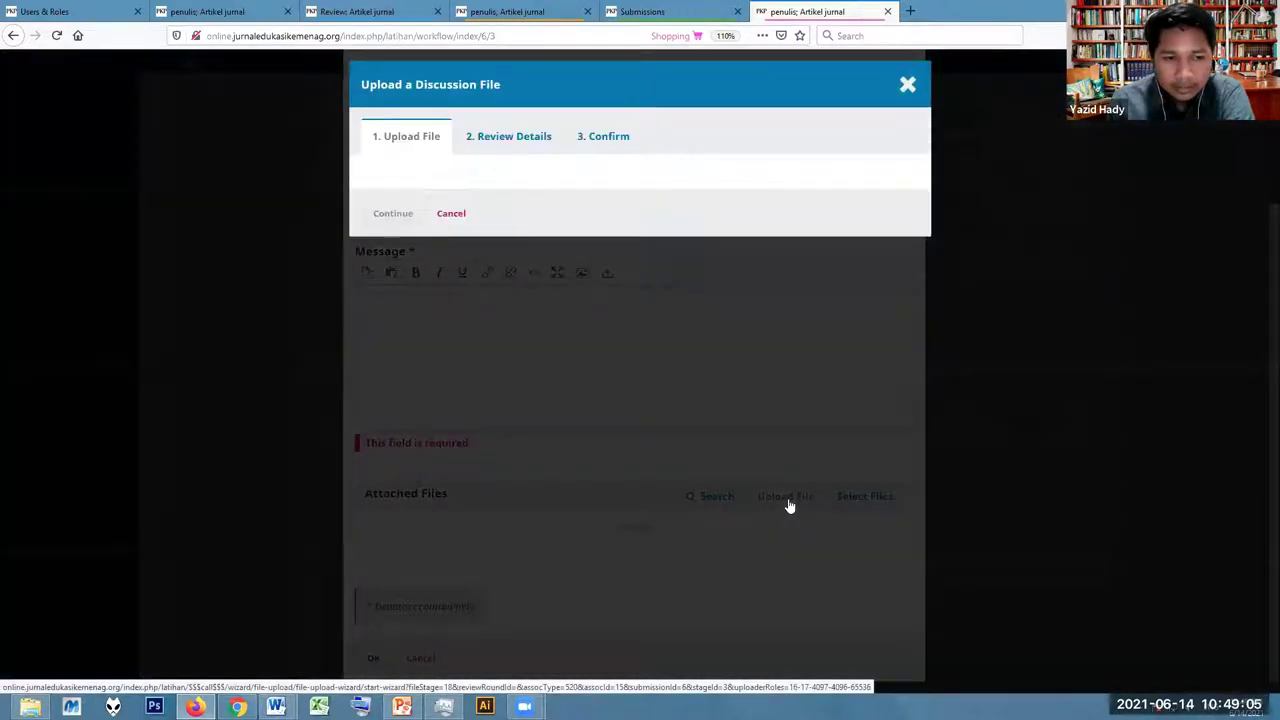
left_click(908, 84)
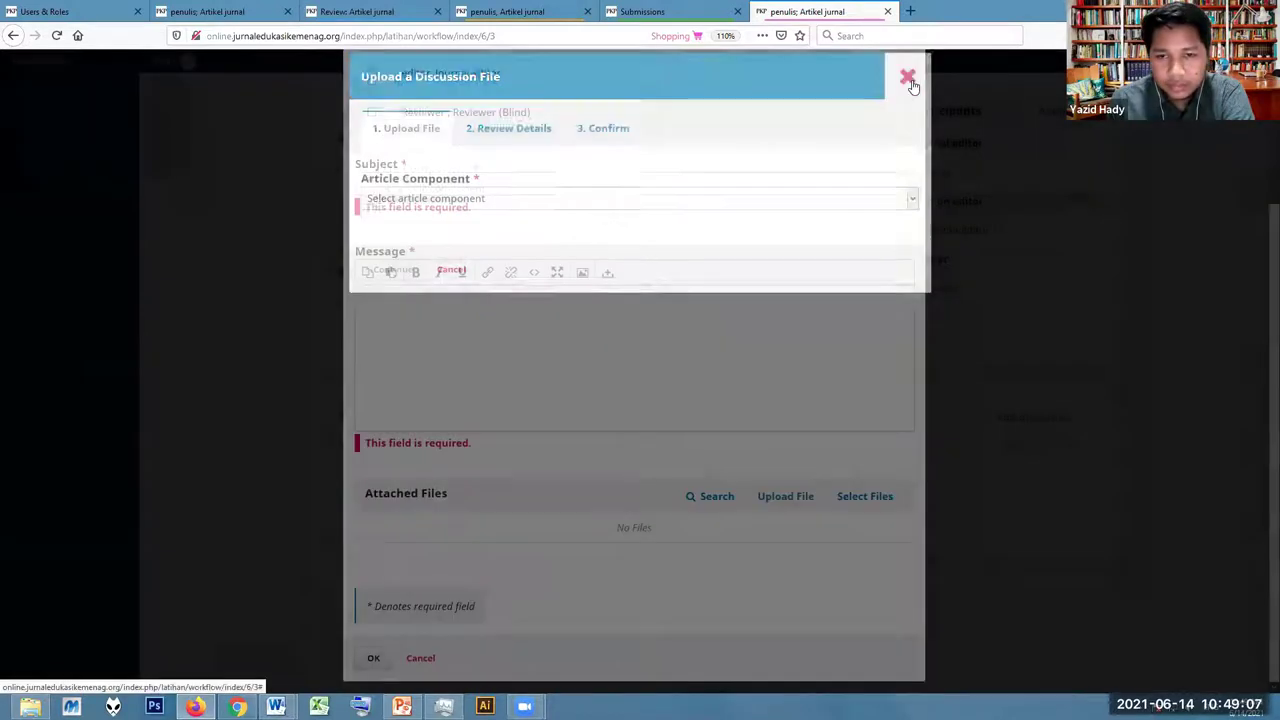
left_click(420, 660)
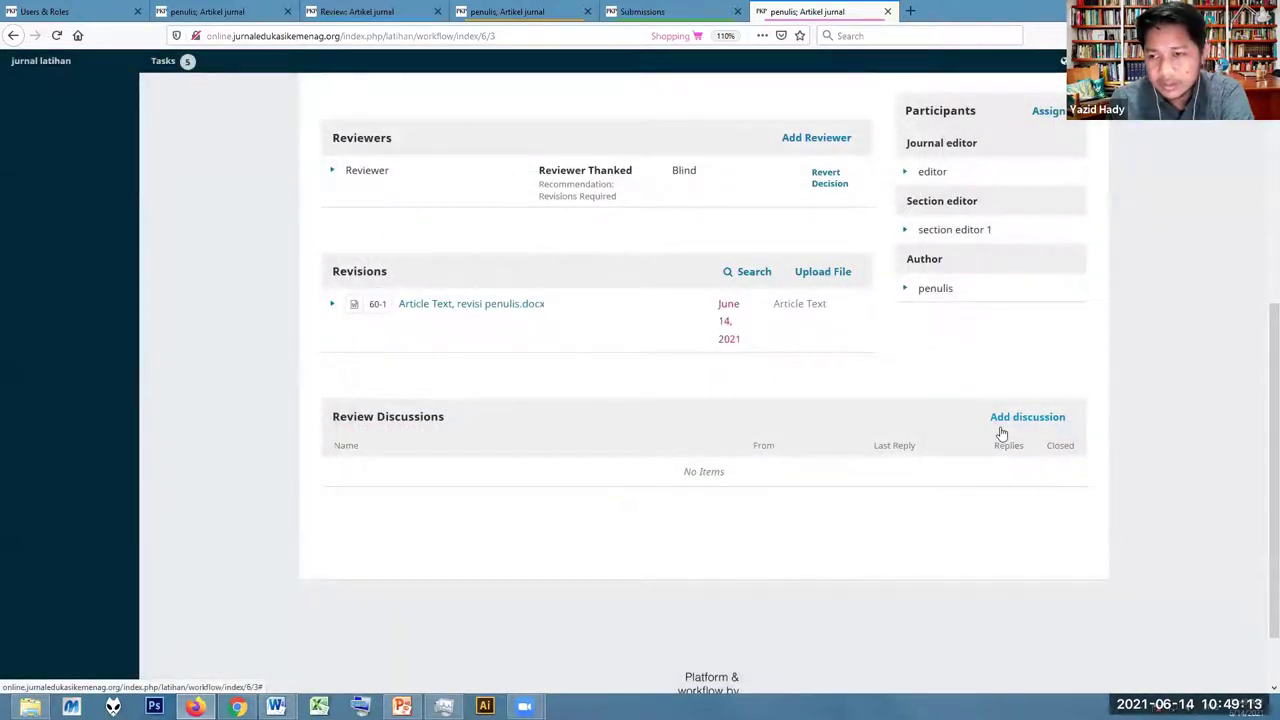
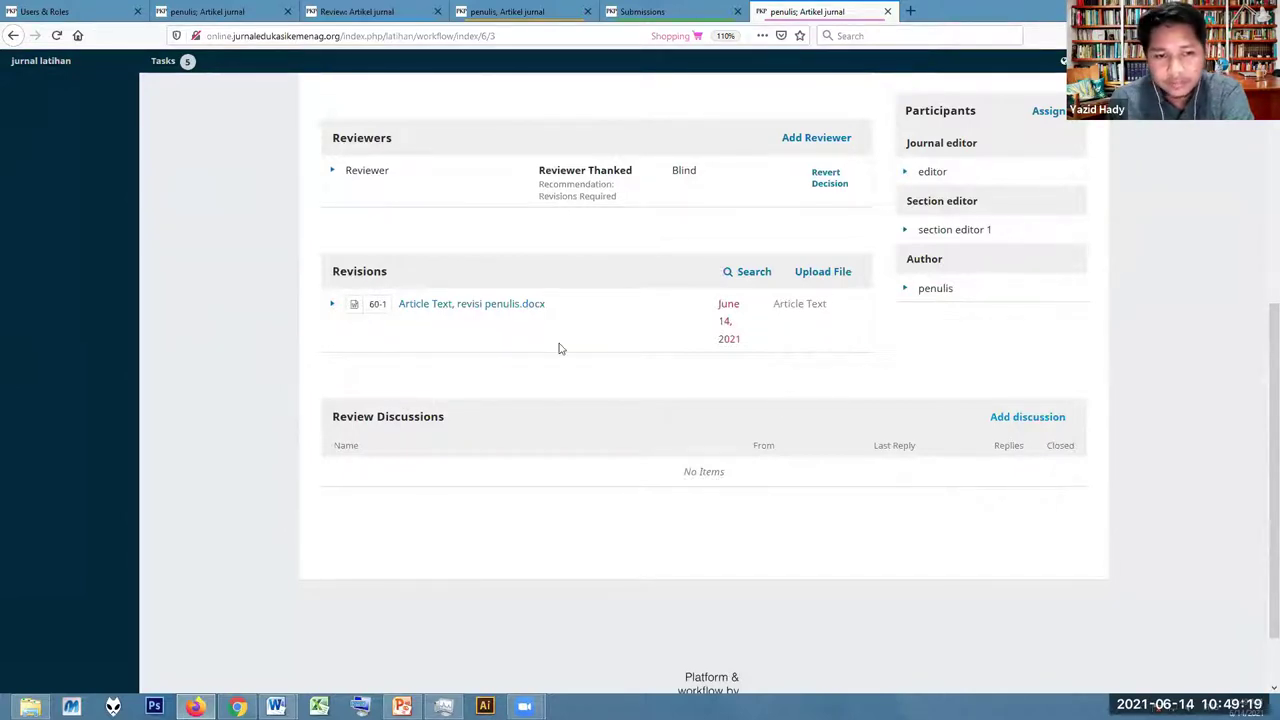
Change the section editor's recommendation to Accept Submission, keeping the editor email notification and the review discussion
scroll(560, 348, "up", 2)
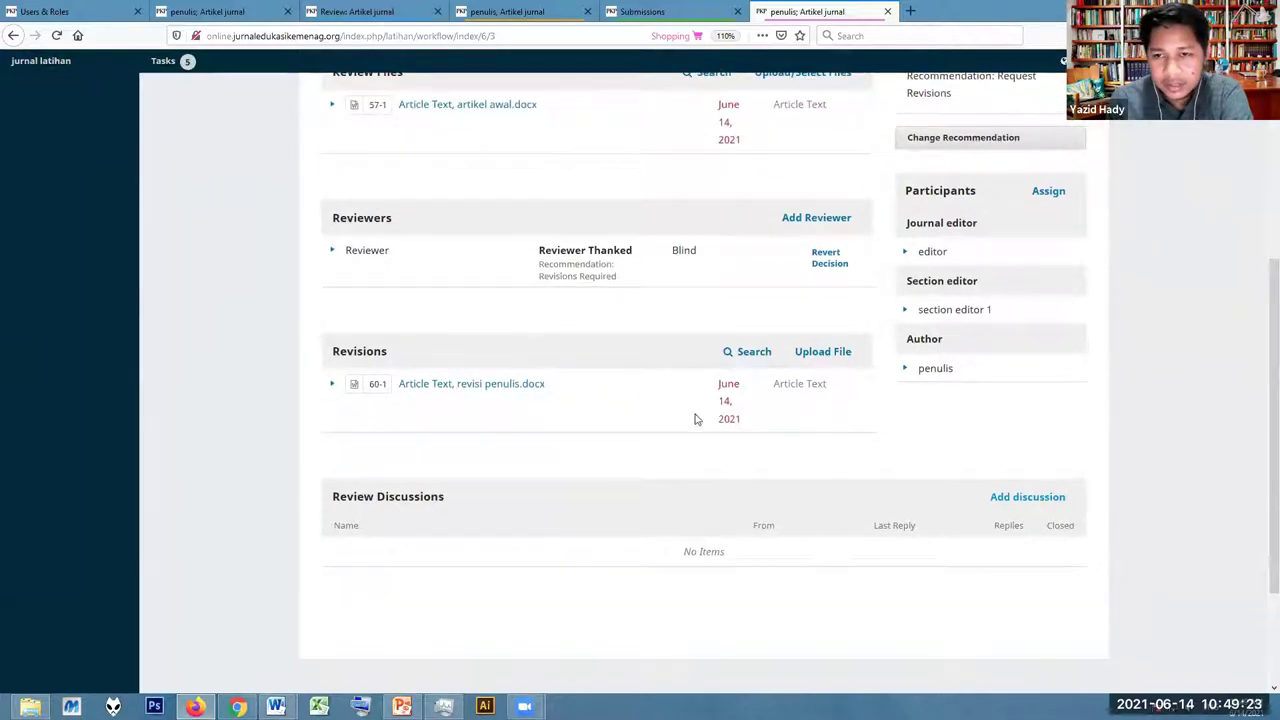
scroll(695, 419, "up", 4)
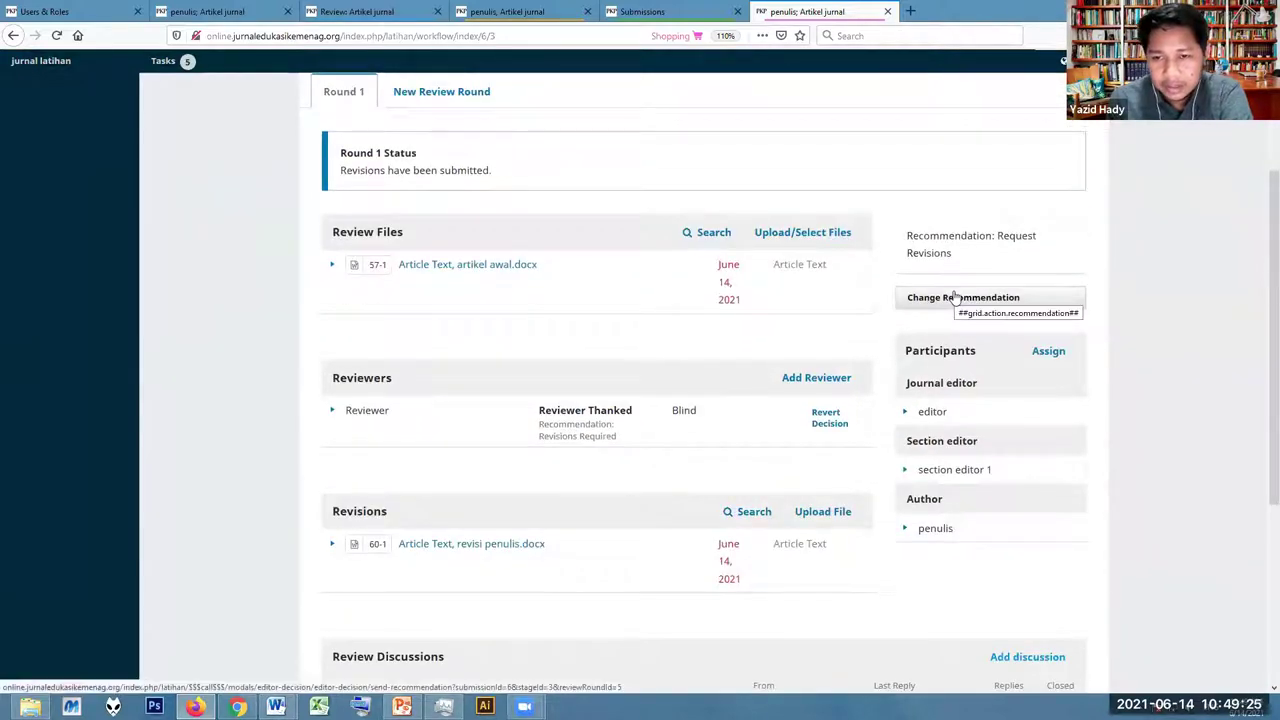
scroll(965, 270, "down", 2)
left_click(976, 222)
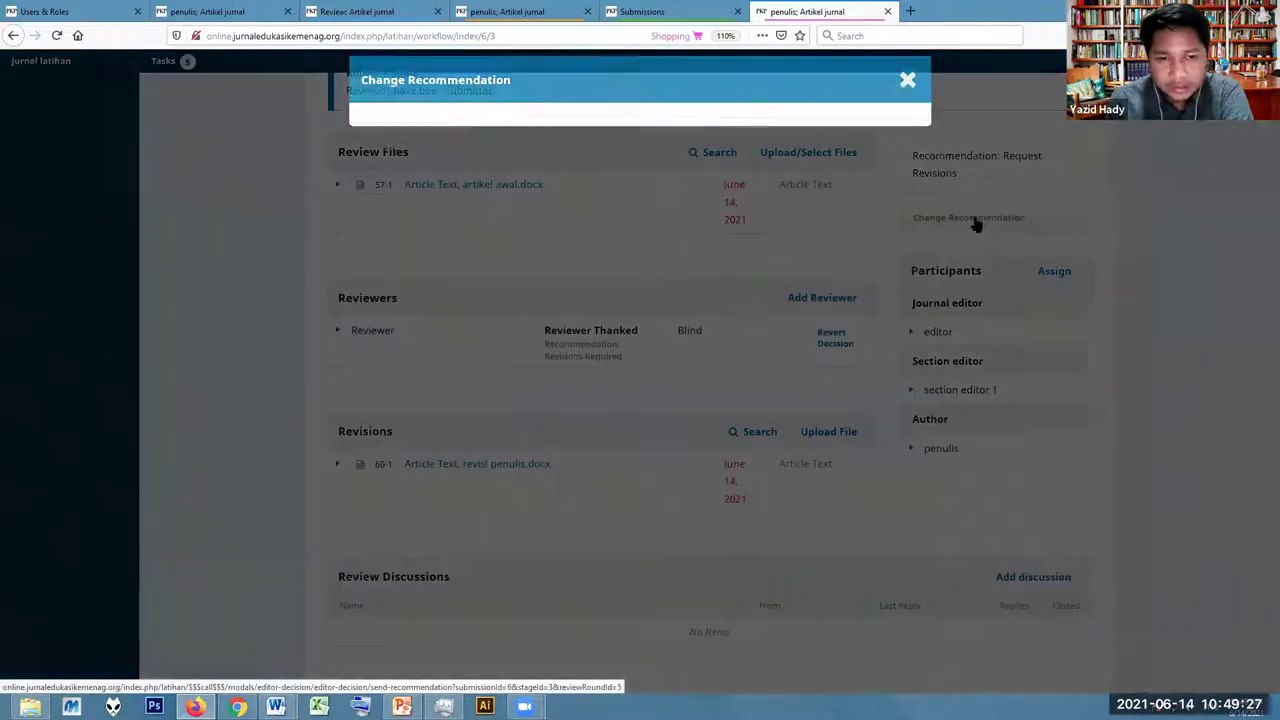
left_click(563, 228)
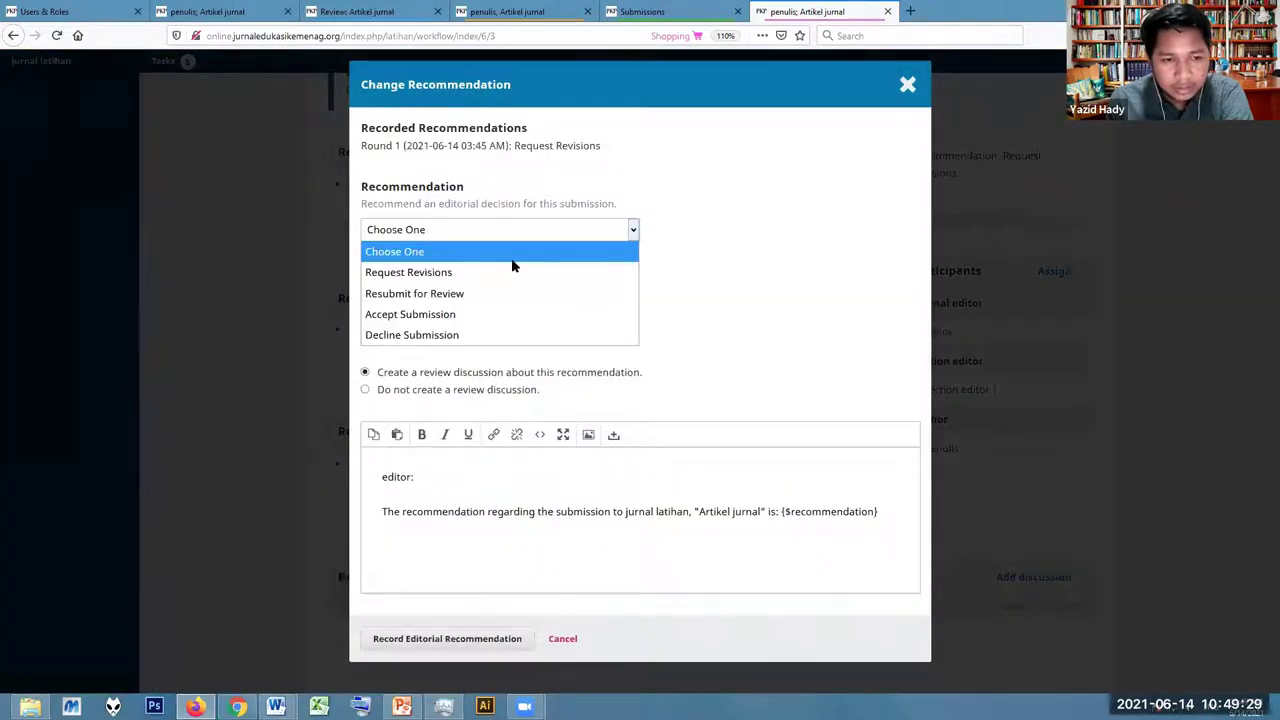
left_click(508, 314)
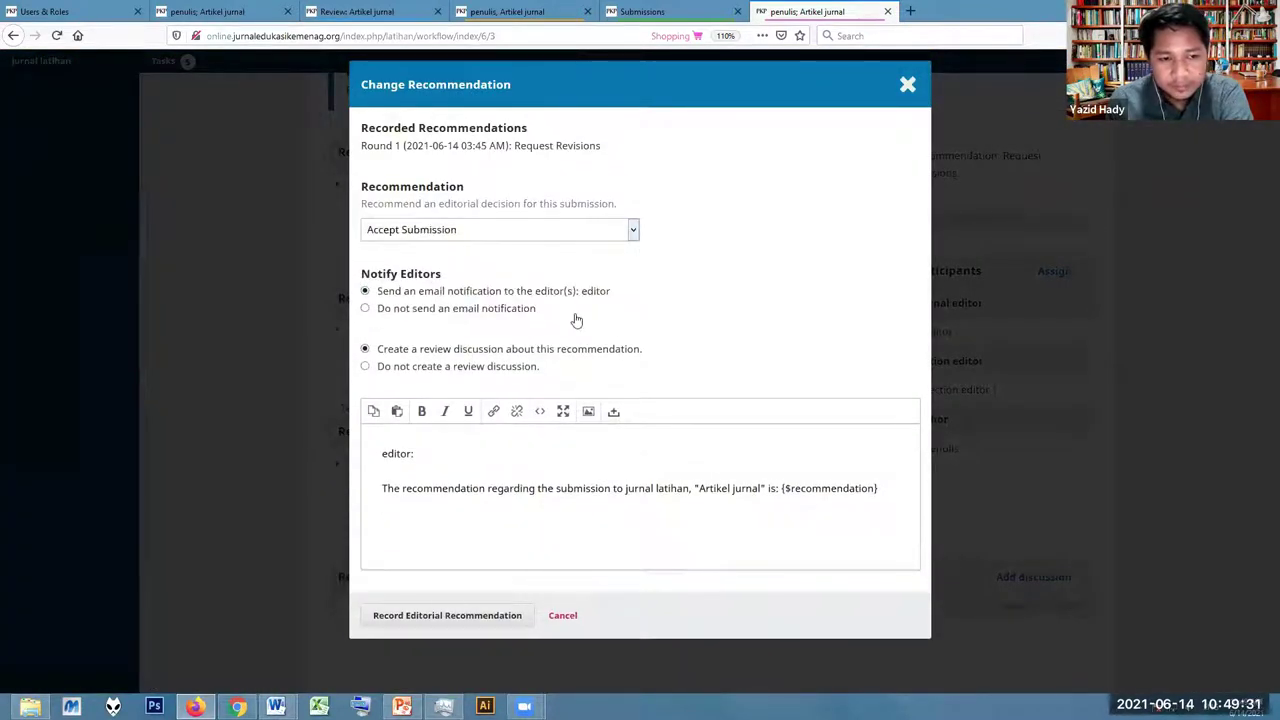
left_click(494, 622)
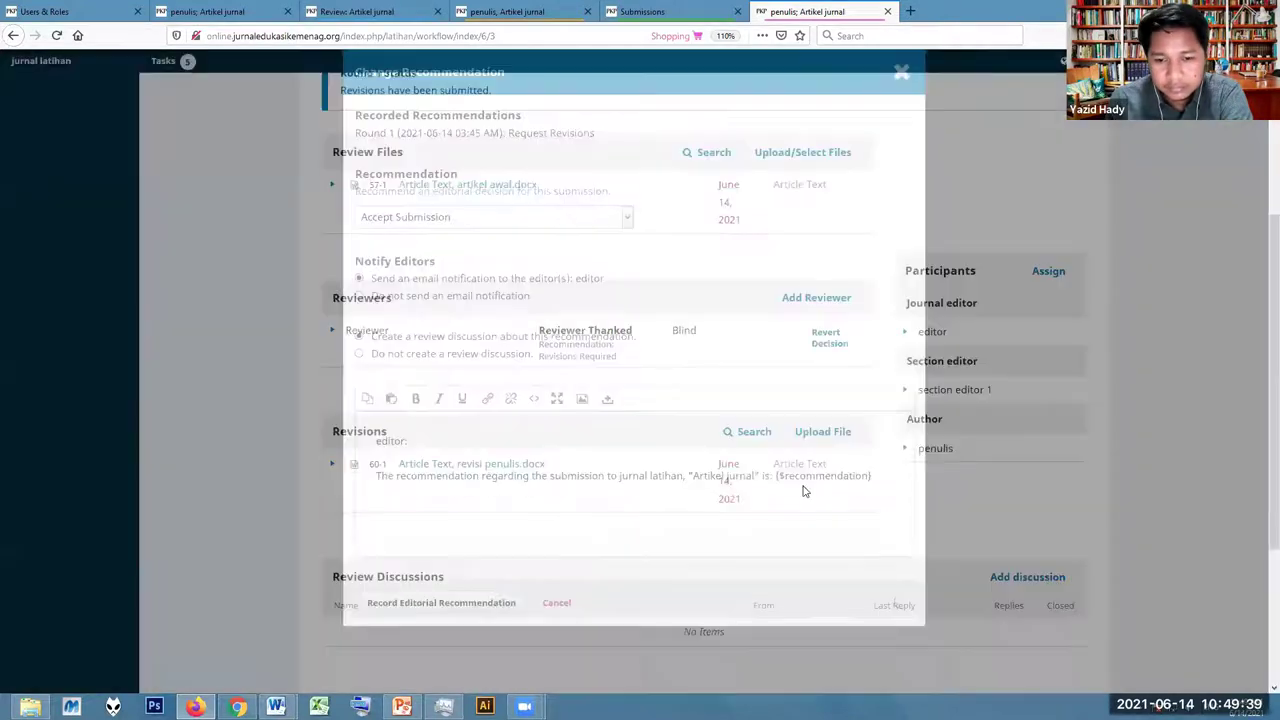
scroll(499, 374, "down", 1)
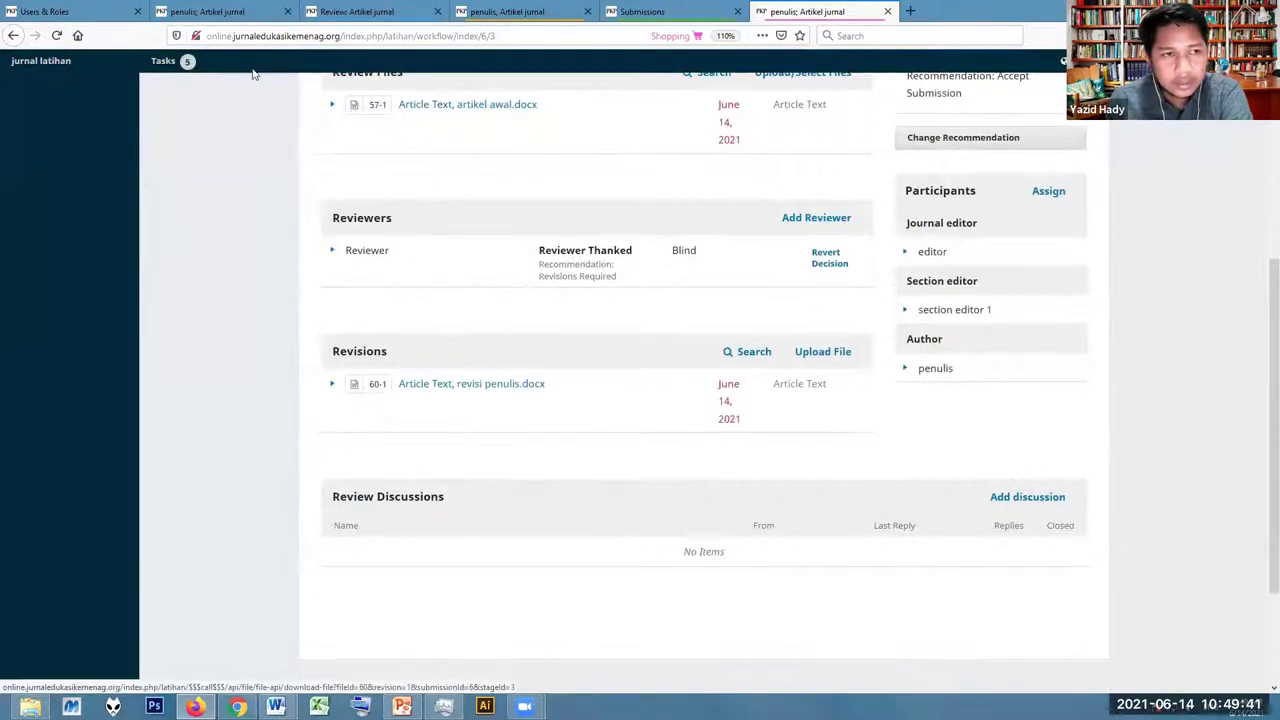
scroll(970, 259, "up", 3)
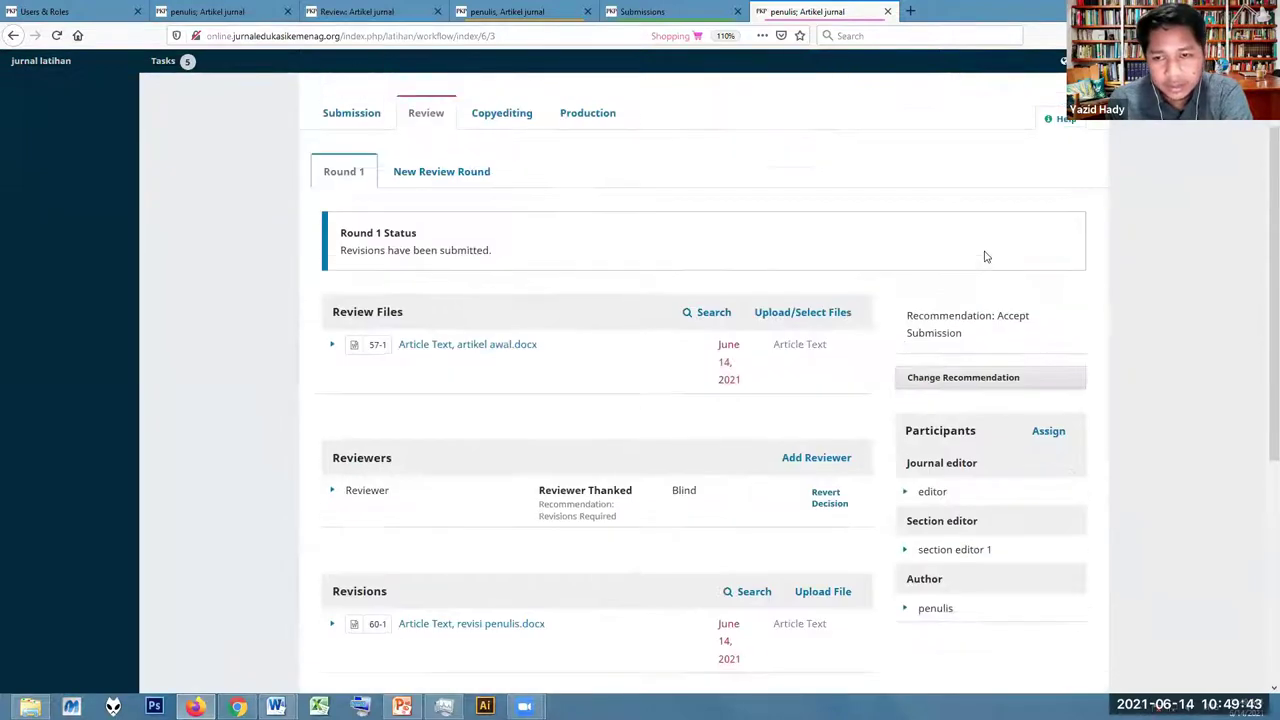
scroll(949, 283, "down", 2)
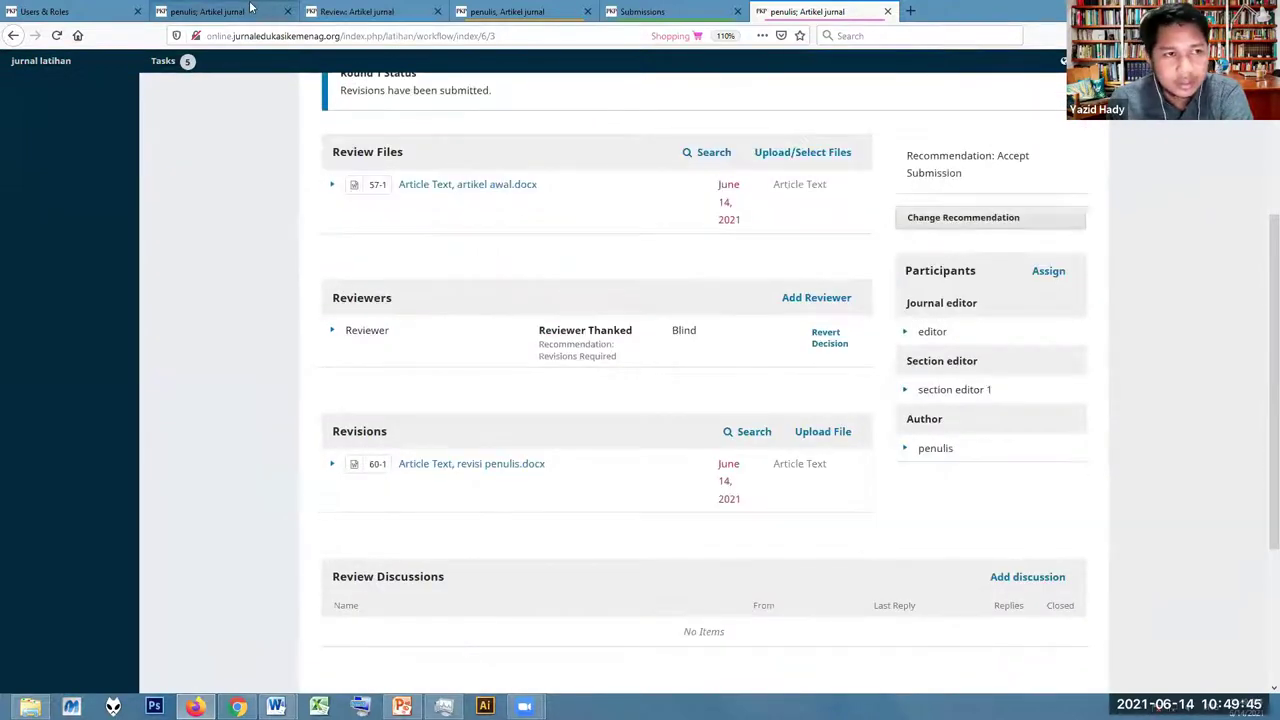
Reload the journal editor's Artikel jurnal page and examine the Review stage's recommendation and Revisions section
left_click(233, 14)
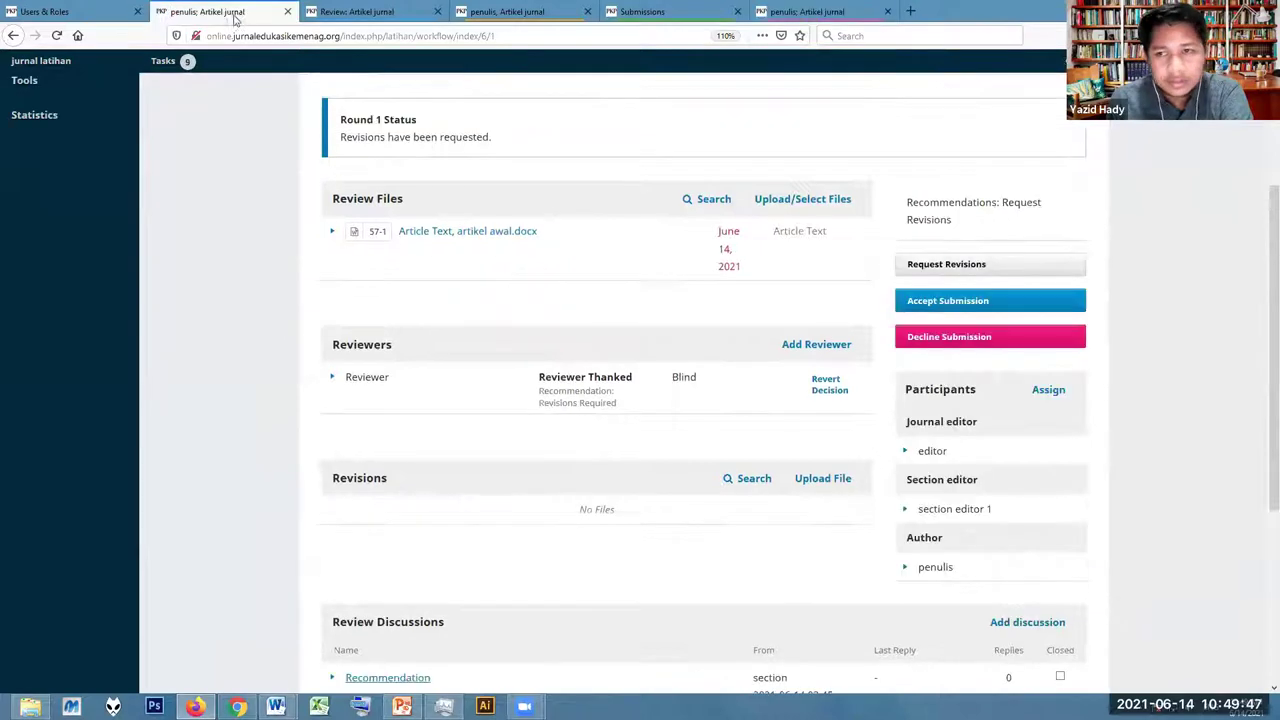
left_click(55, 37)
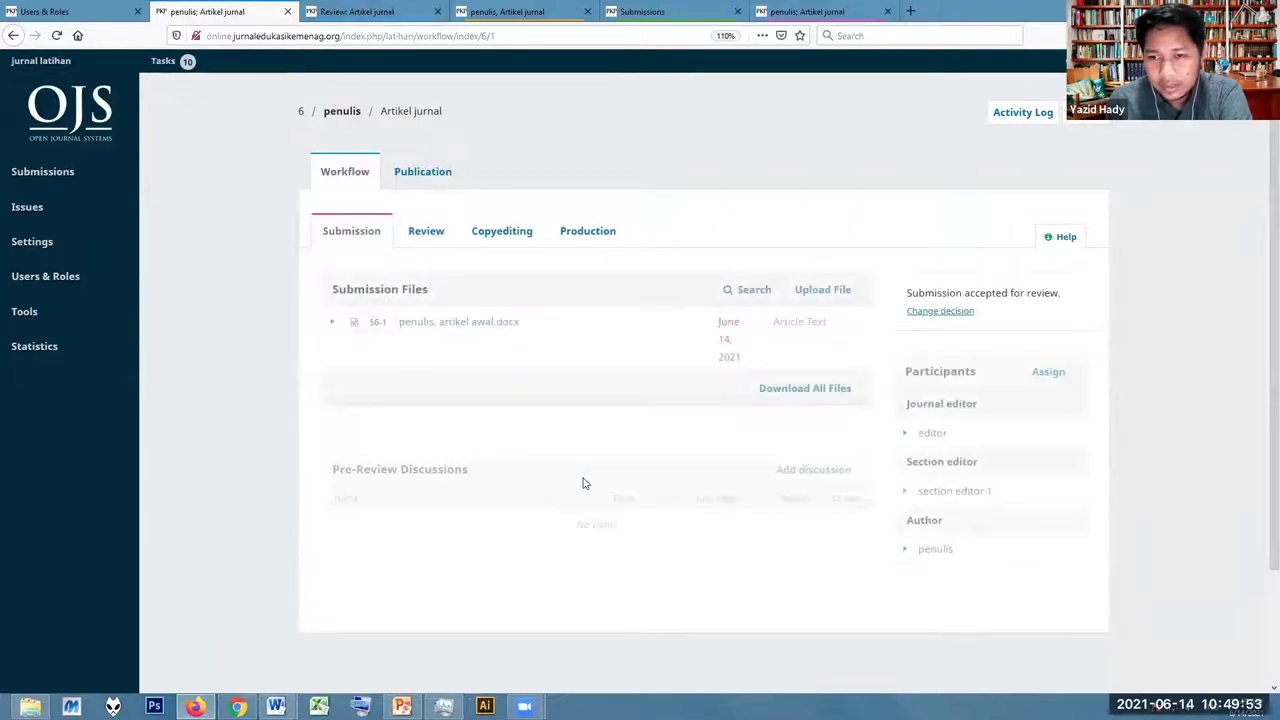
scroll(828, 283, "down", 2)
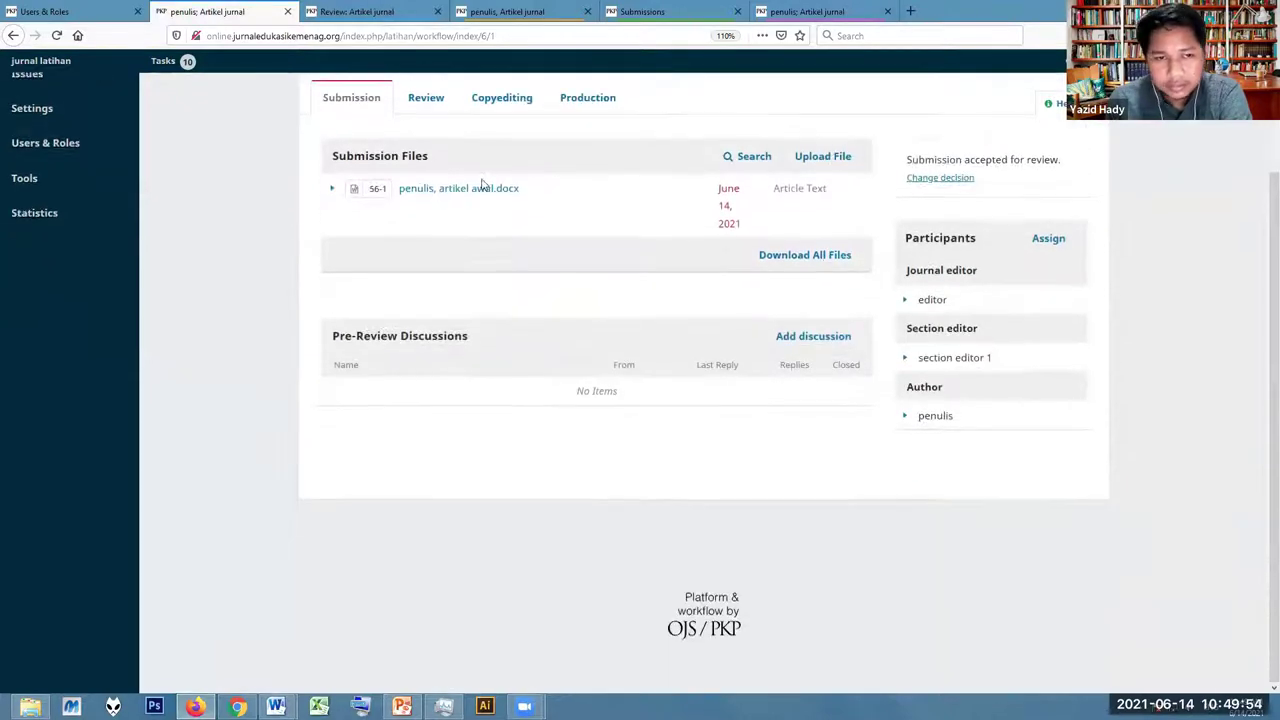
left_click(428, 102)
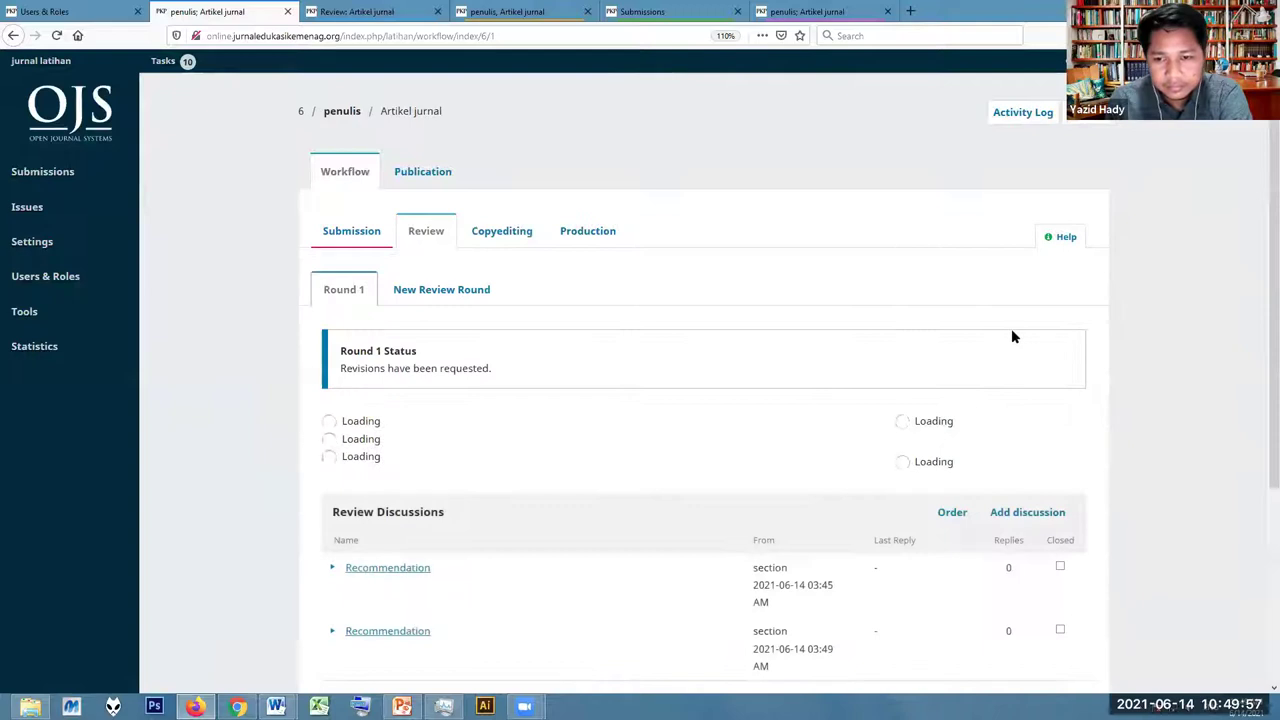
scroll(1008, 351, "down", 3)
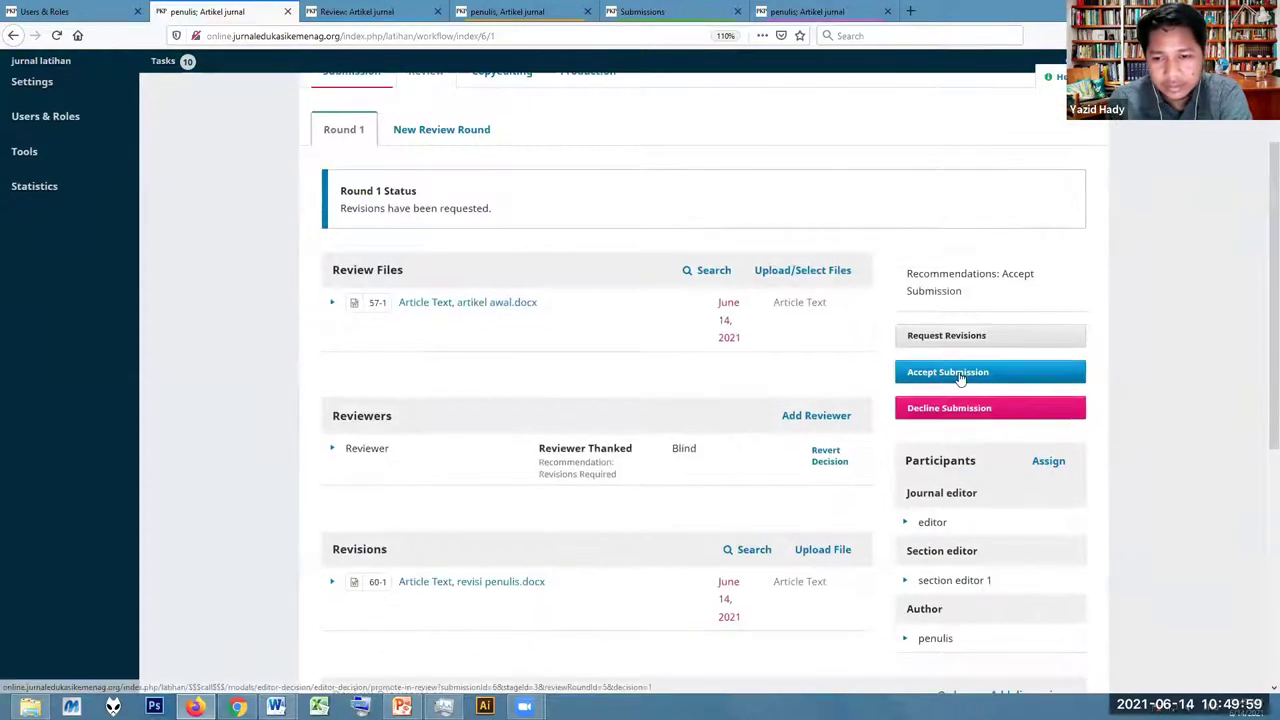
Record an Accept Submission decision with the author email notification, sharing no review files and forwarding revisi penulis.docx to Copyediting
left_click(958, 374)
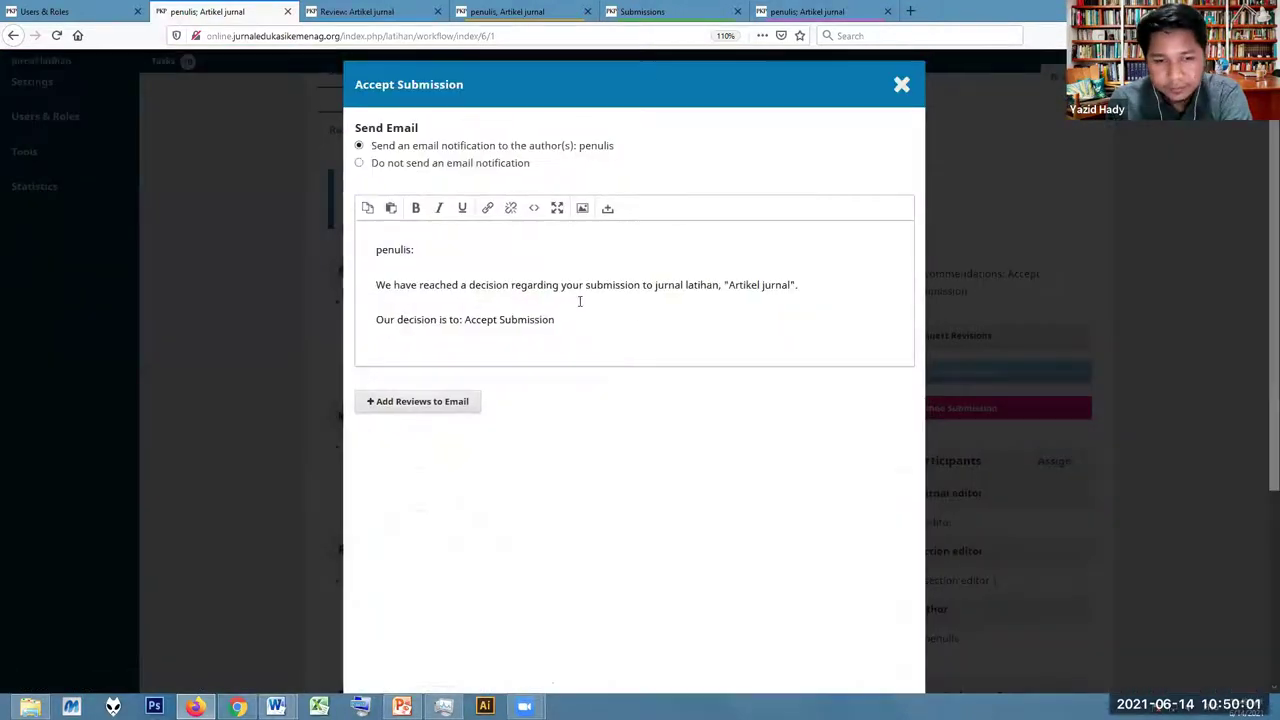
scroll(493, 400, "down", 3)
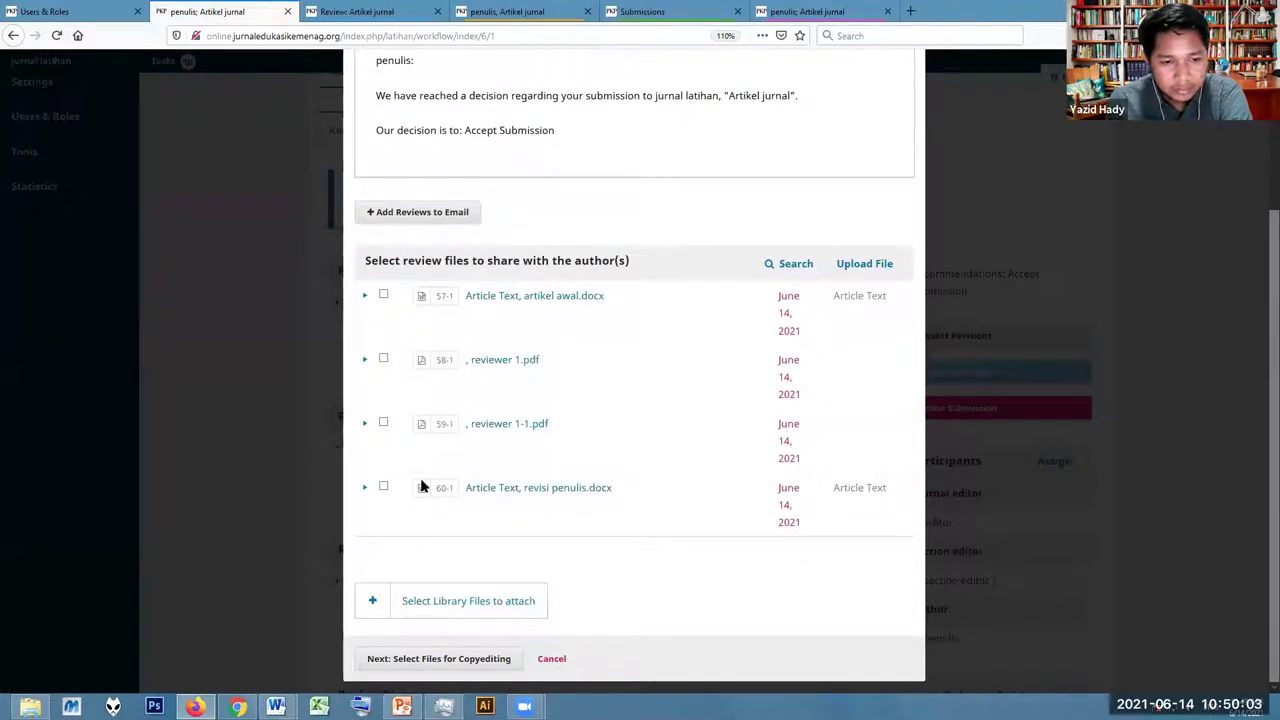
scroll(440, 258, "up", 3)
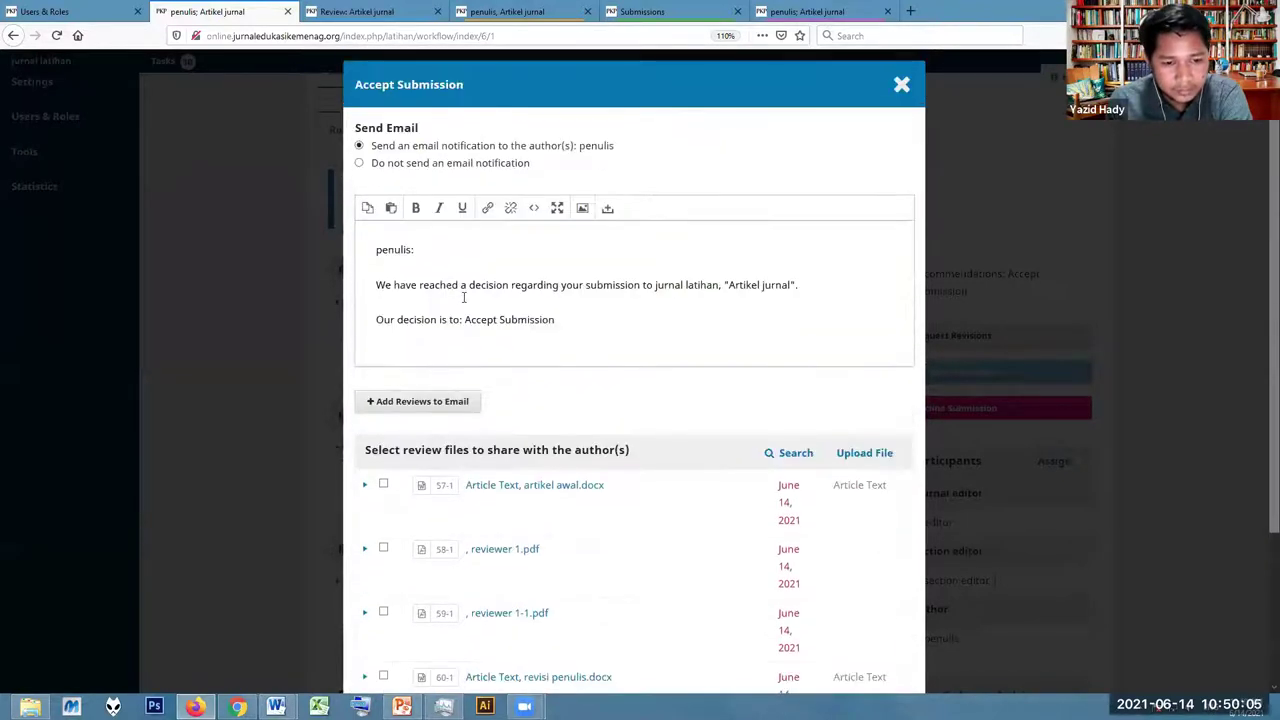
scroll(451, 474, "down", 3)
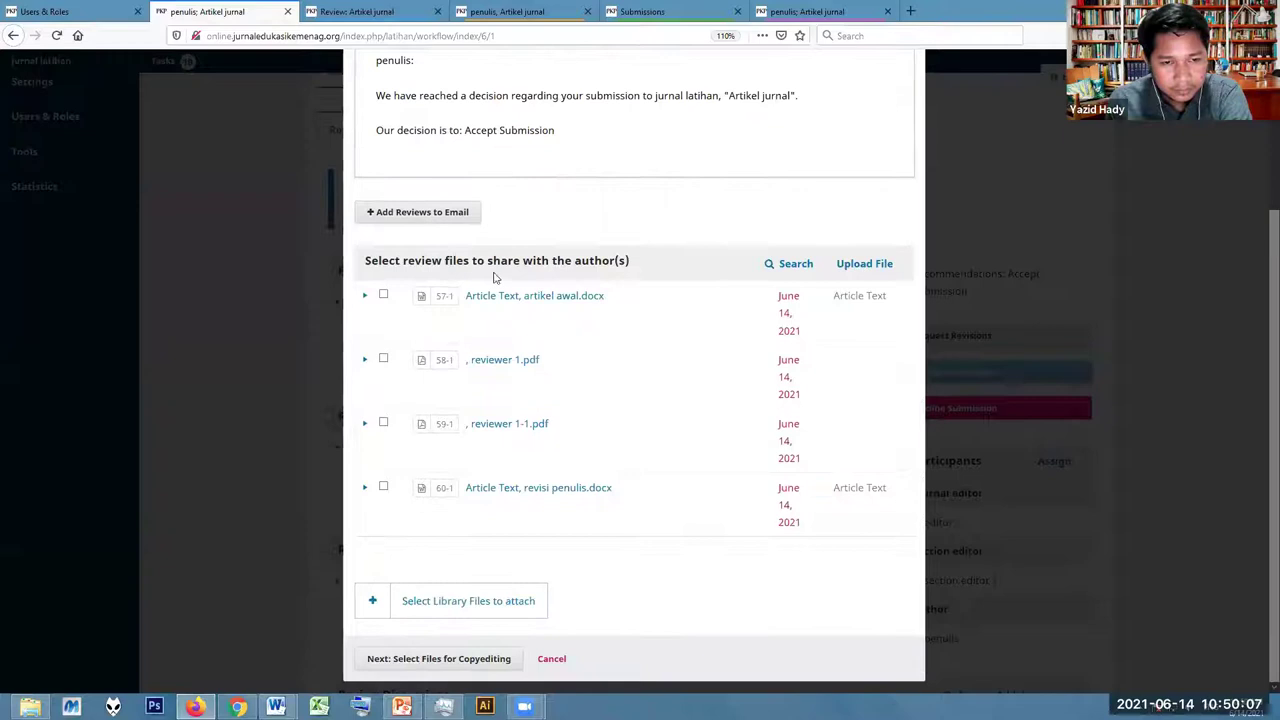
left_click(447, 658)
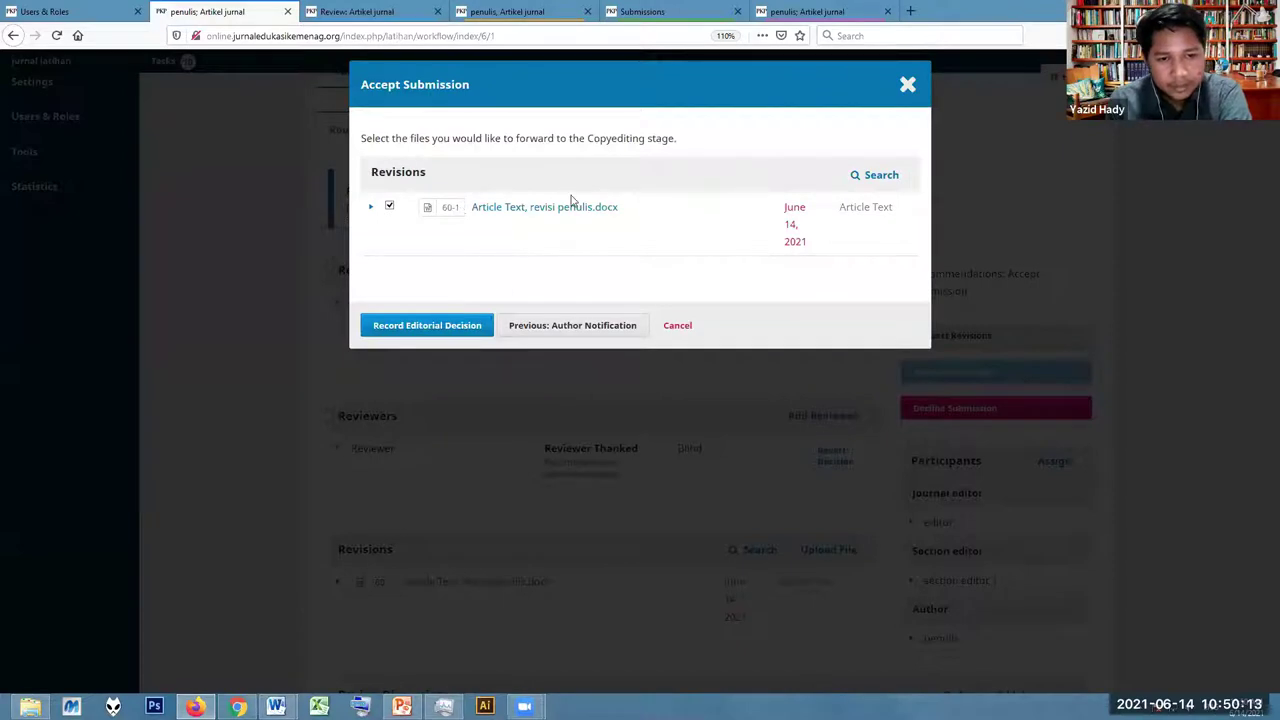
left_click(440, 327)
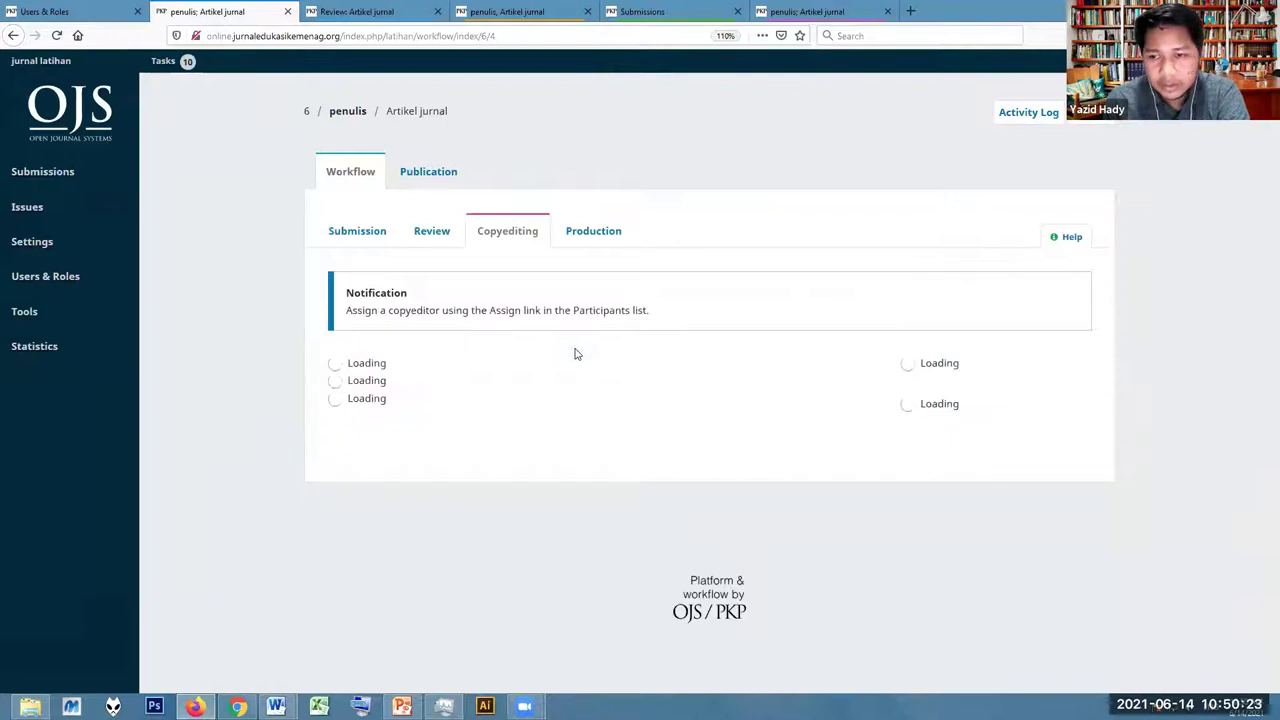
scroll(520, 289, "down", 3)
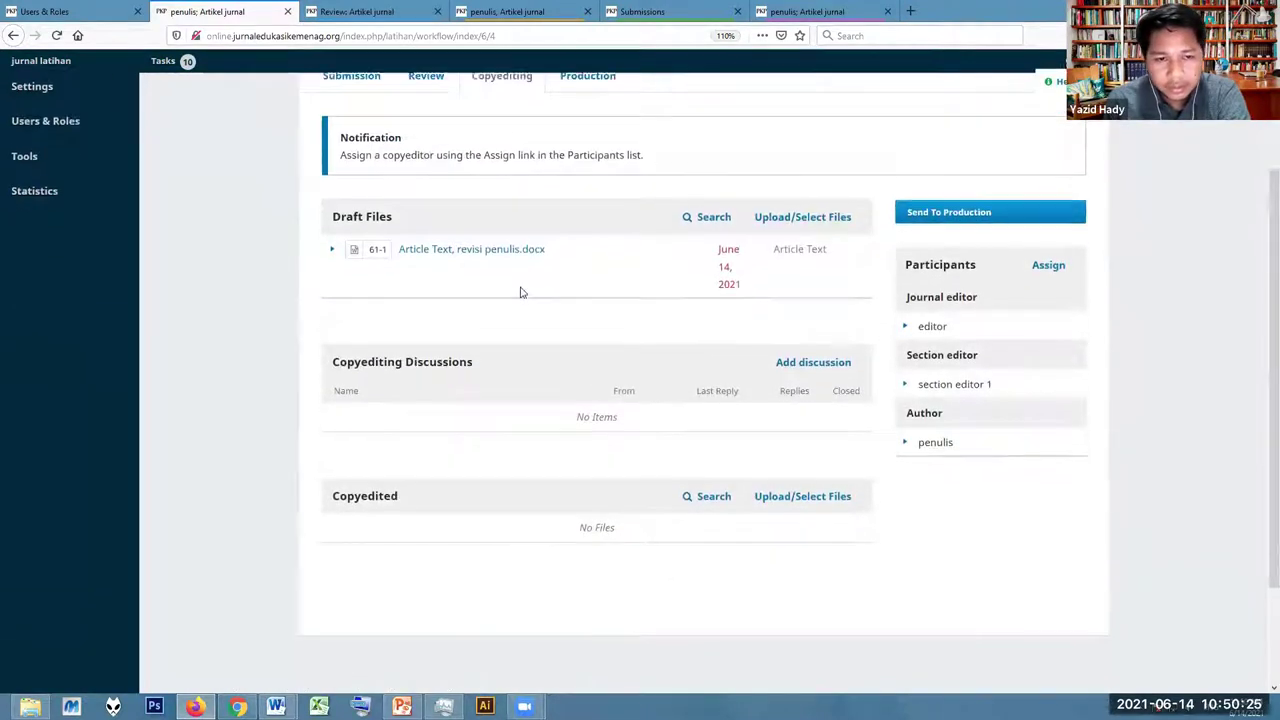
scroll(601, 306, "up", 3)
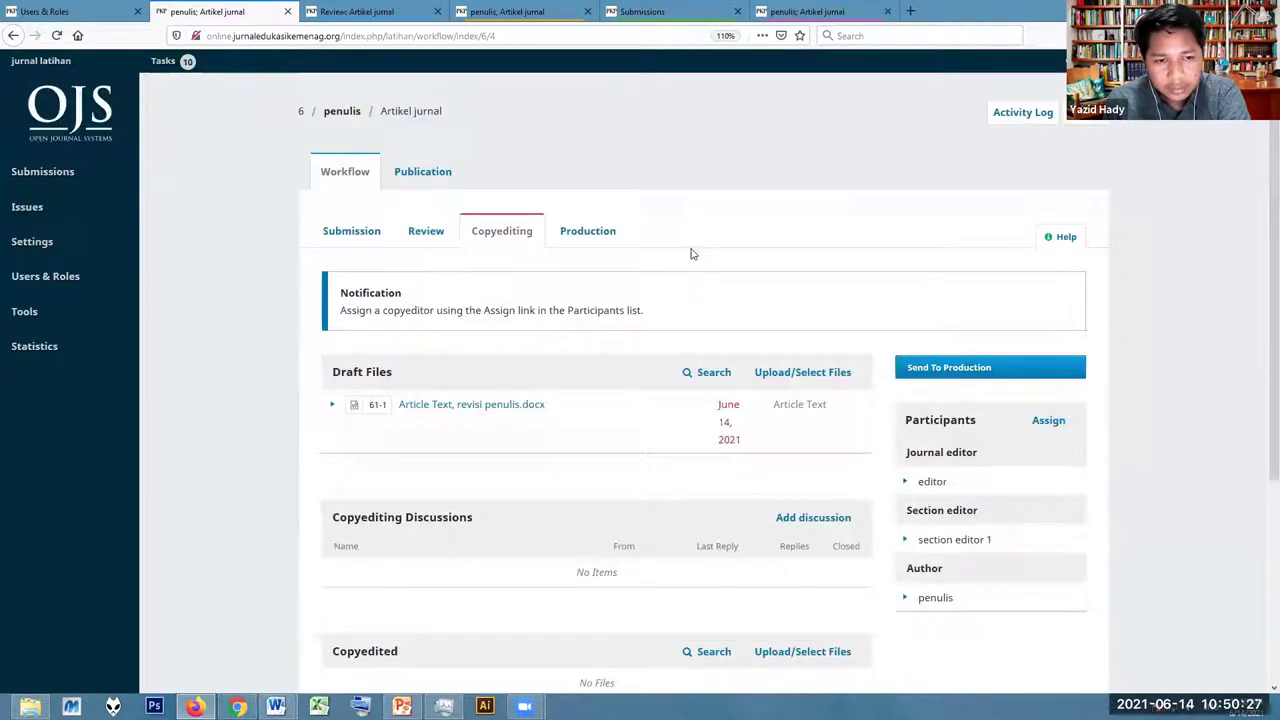
Assign the copyediting user as the submission's Copyeditor, and view the Send To Production form without recording a decision
scroll(860, 360, "down", 3)
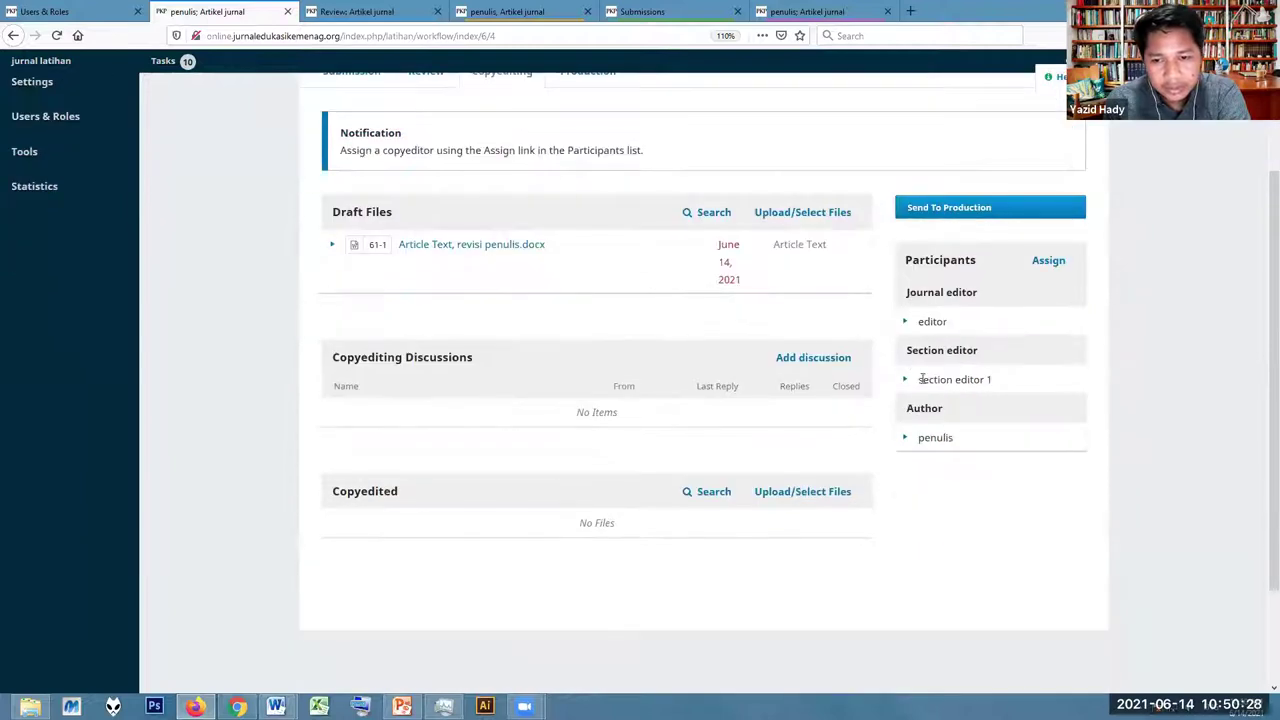
left_click(1049, 262)
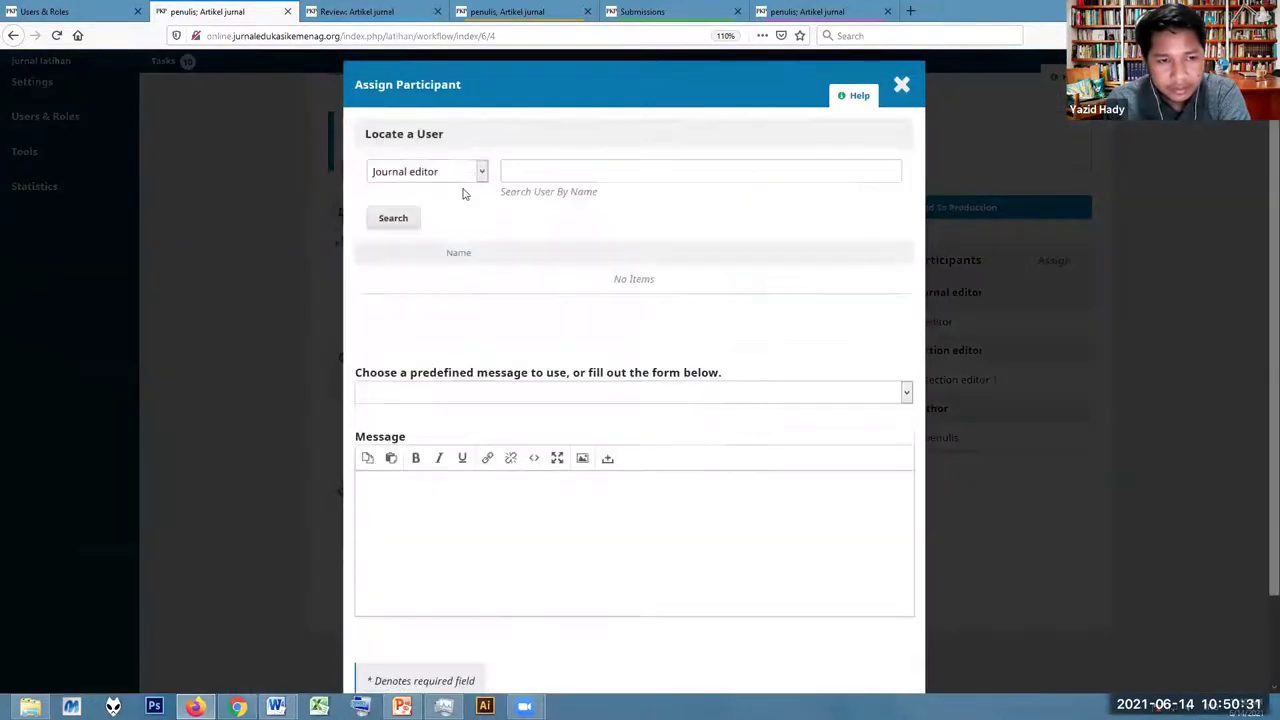
left_click(472, 170)
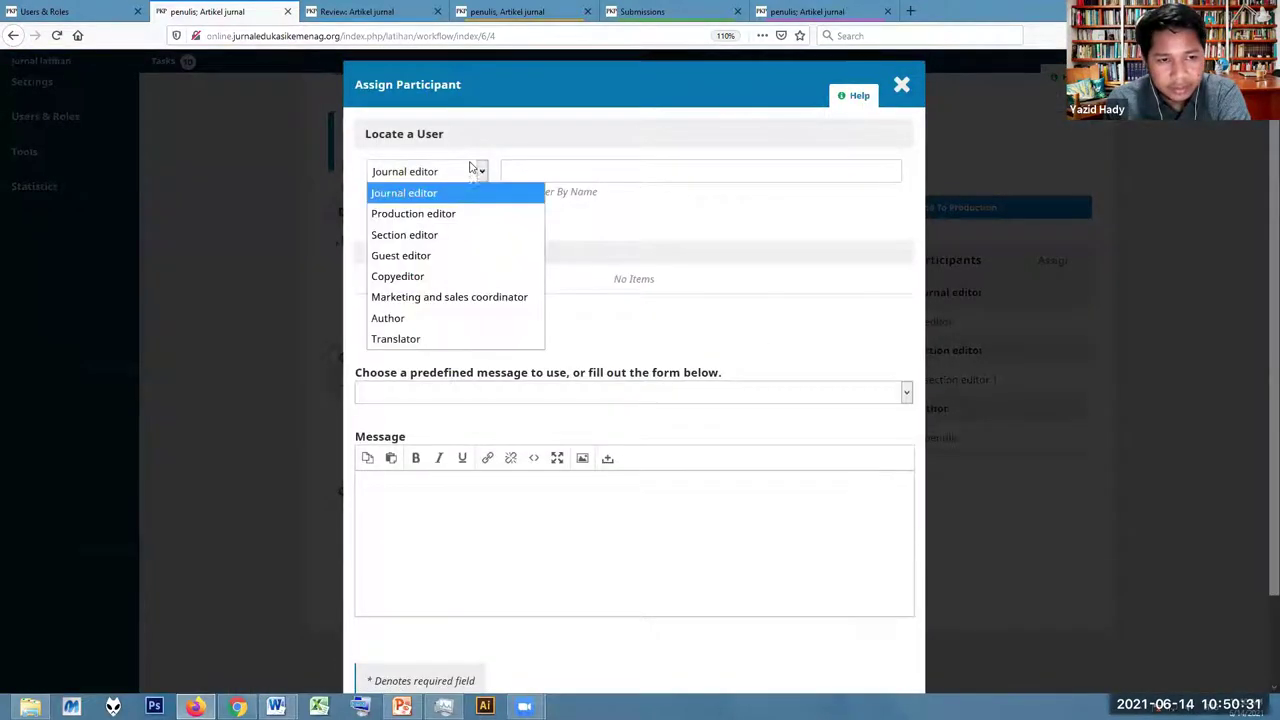
left_click(446, 277)
left_click(396, 222)
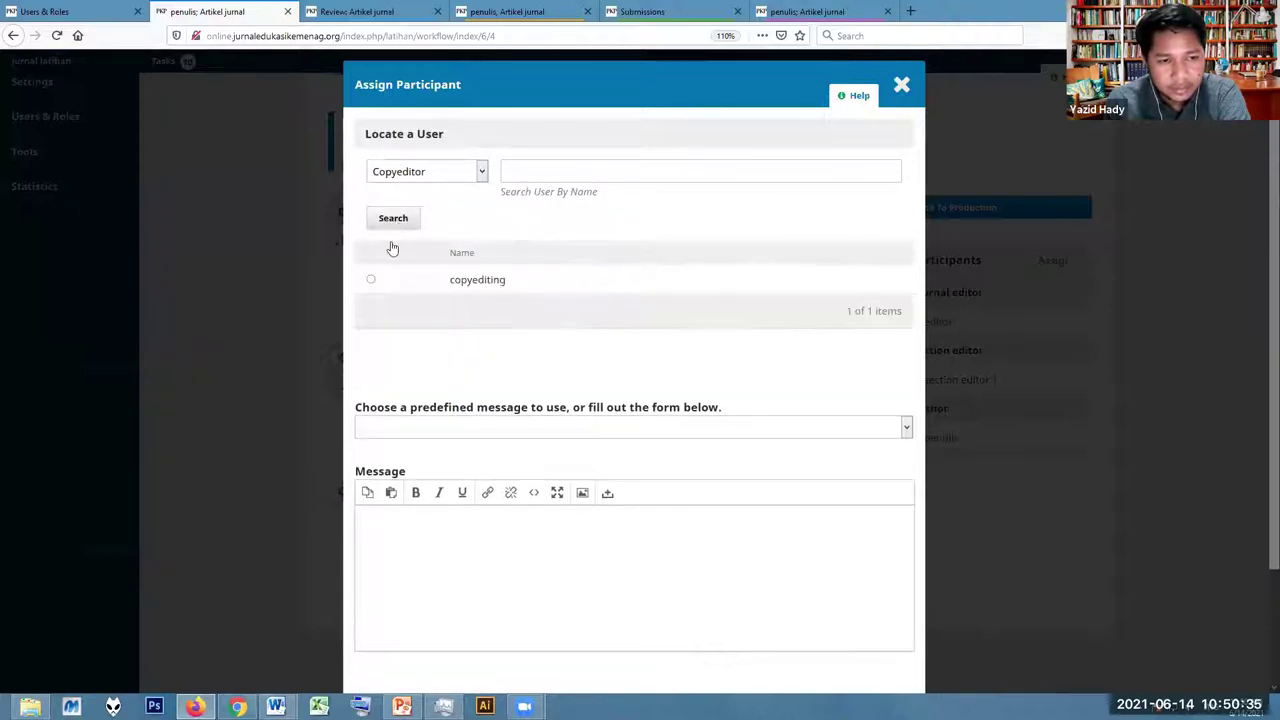
left_click(370, 280)
scroll(480, 331, "down", 3)
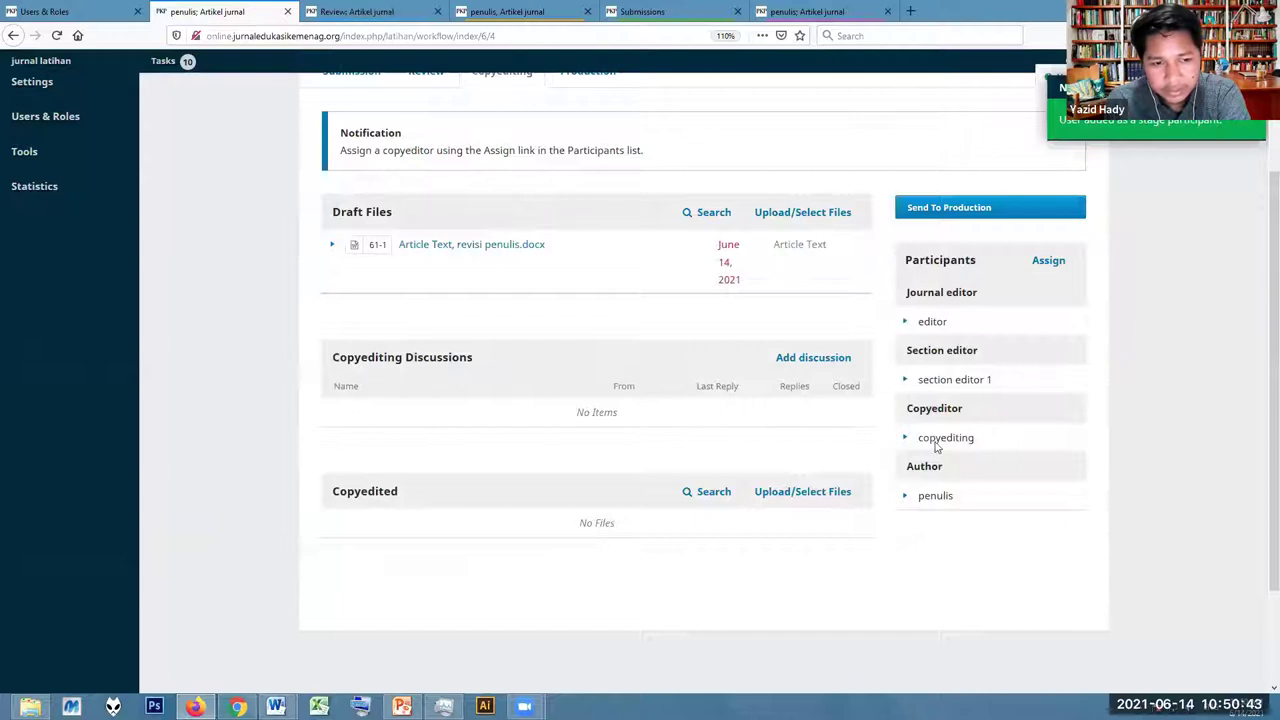
left_click(990, 210)
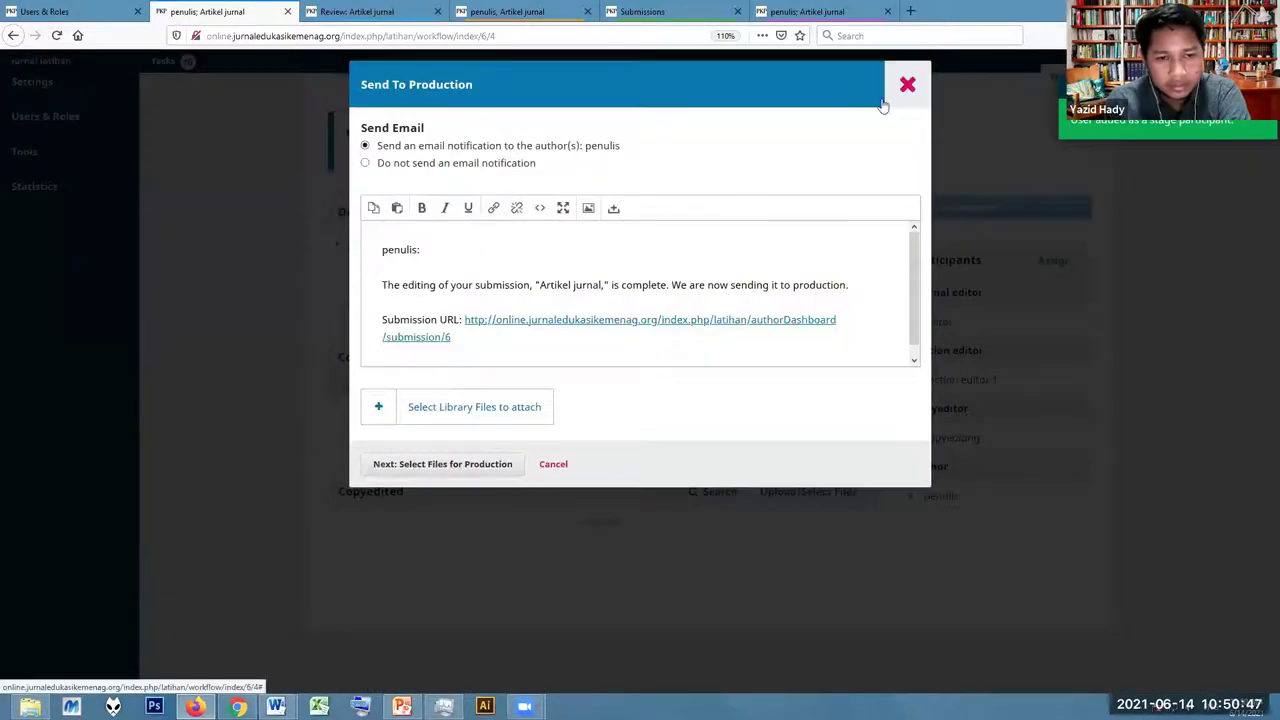
left_click(895, 95)
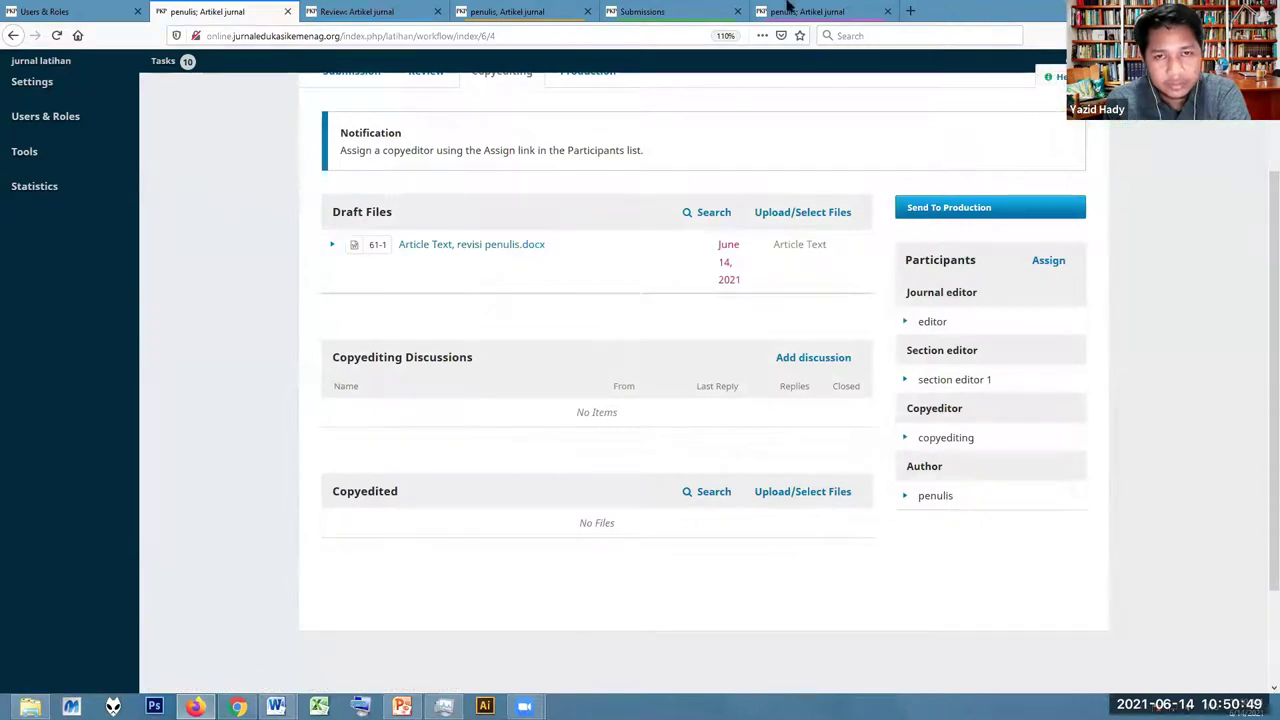
Switch to the copyeditor's account page, reload its submissions list and open Artikel jurnal at the Copyediting stage
left_click(808, 11)
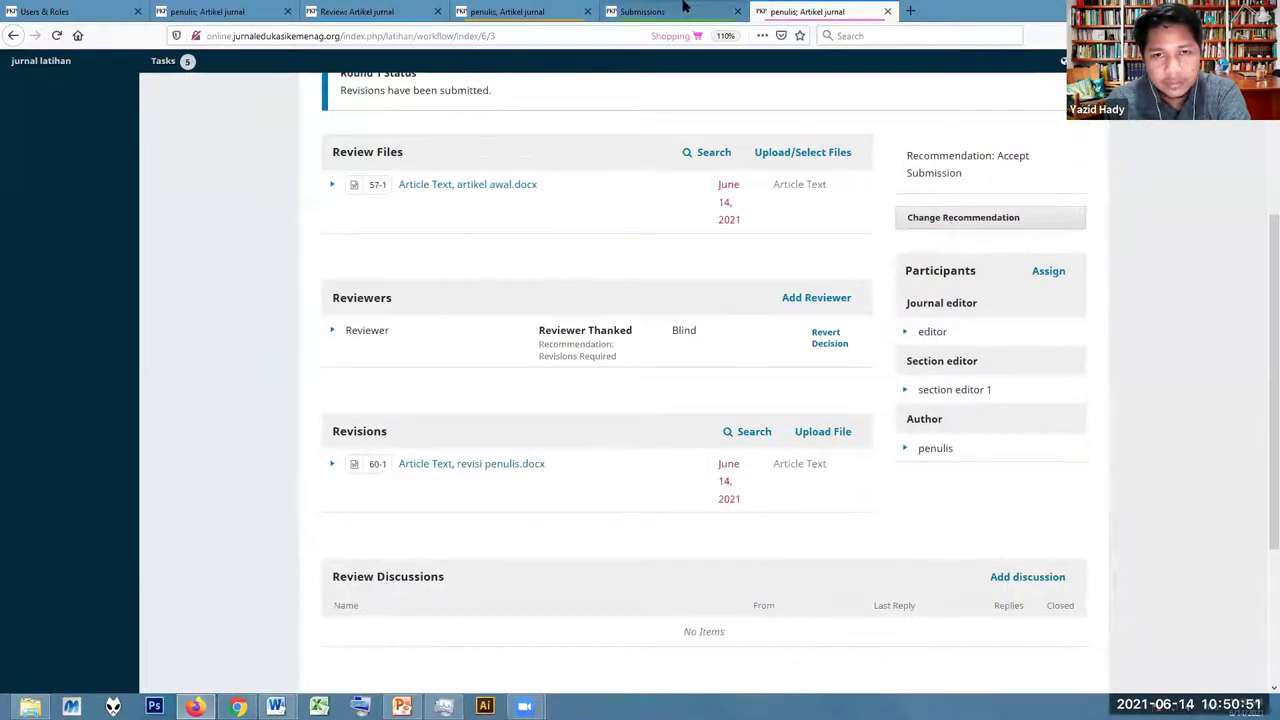
left_click(636, 10)
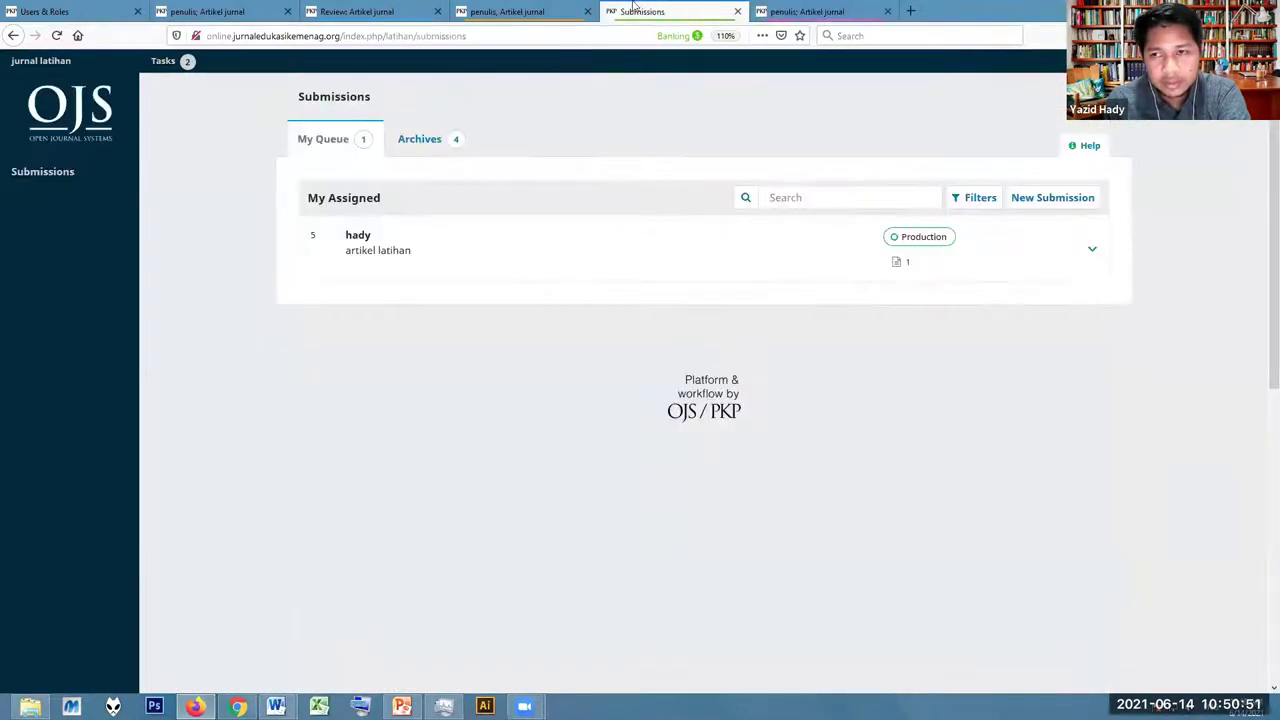
left_click(57, 35)
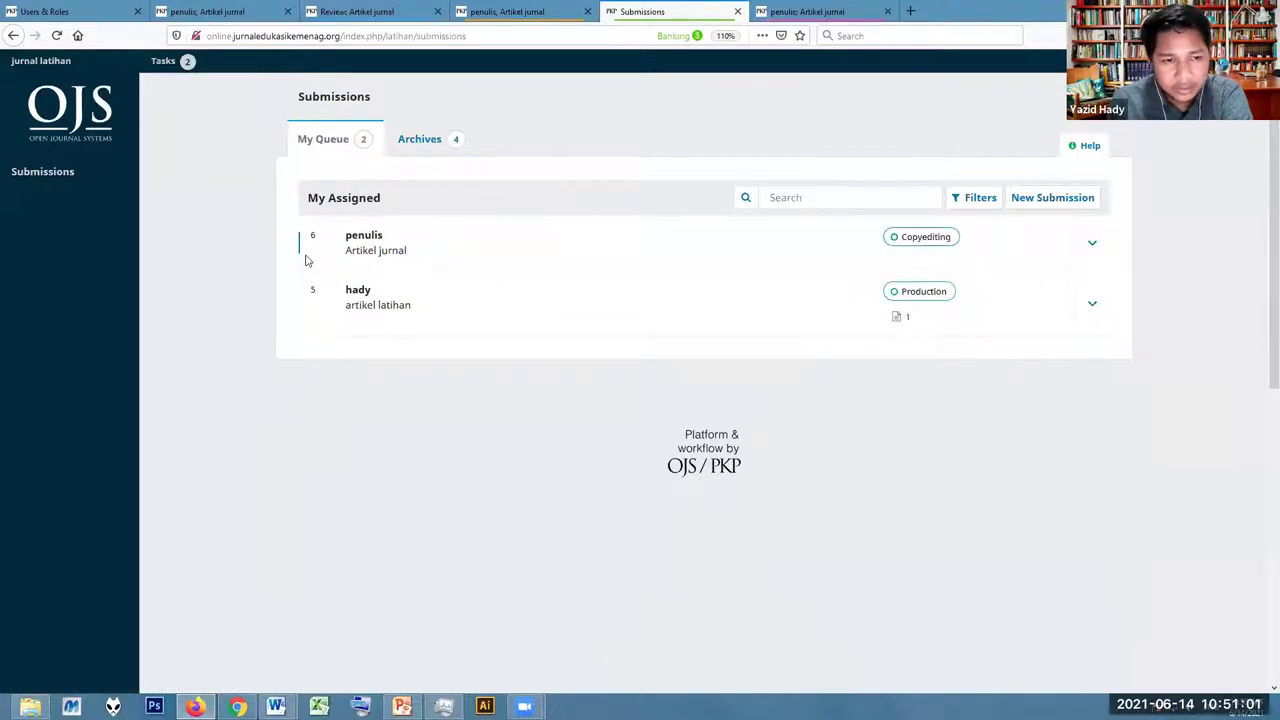
left_click(386, 252)
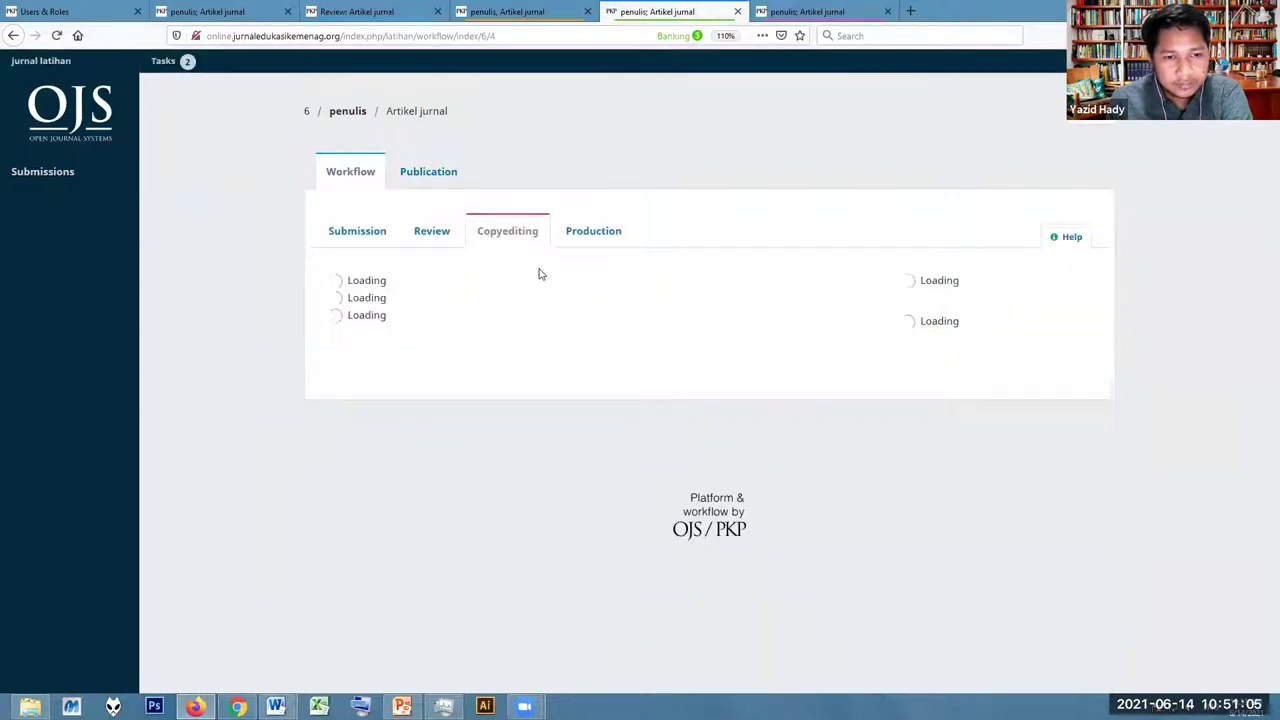
scroll(612, 397, "down", 3)
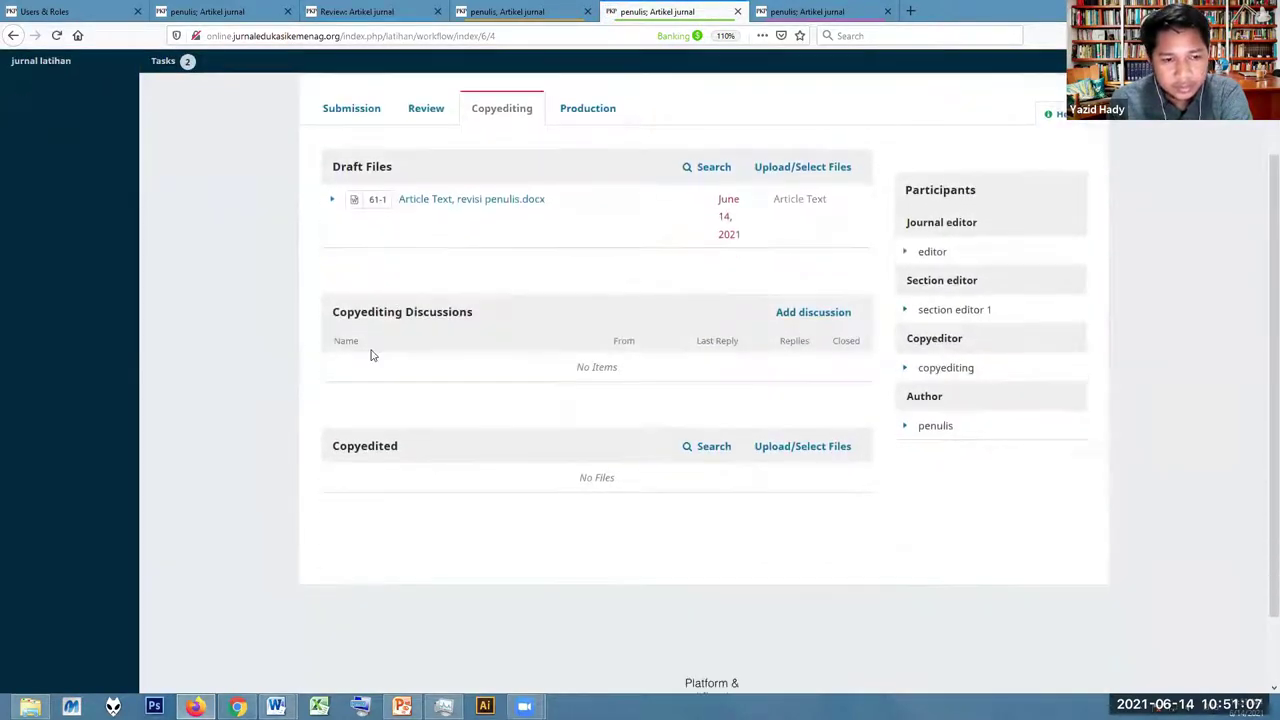
scroll(437, 263, "up", 2)
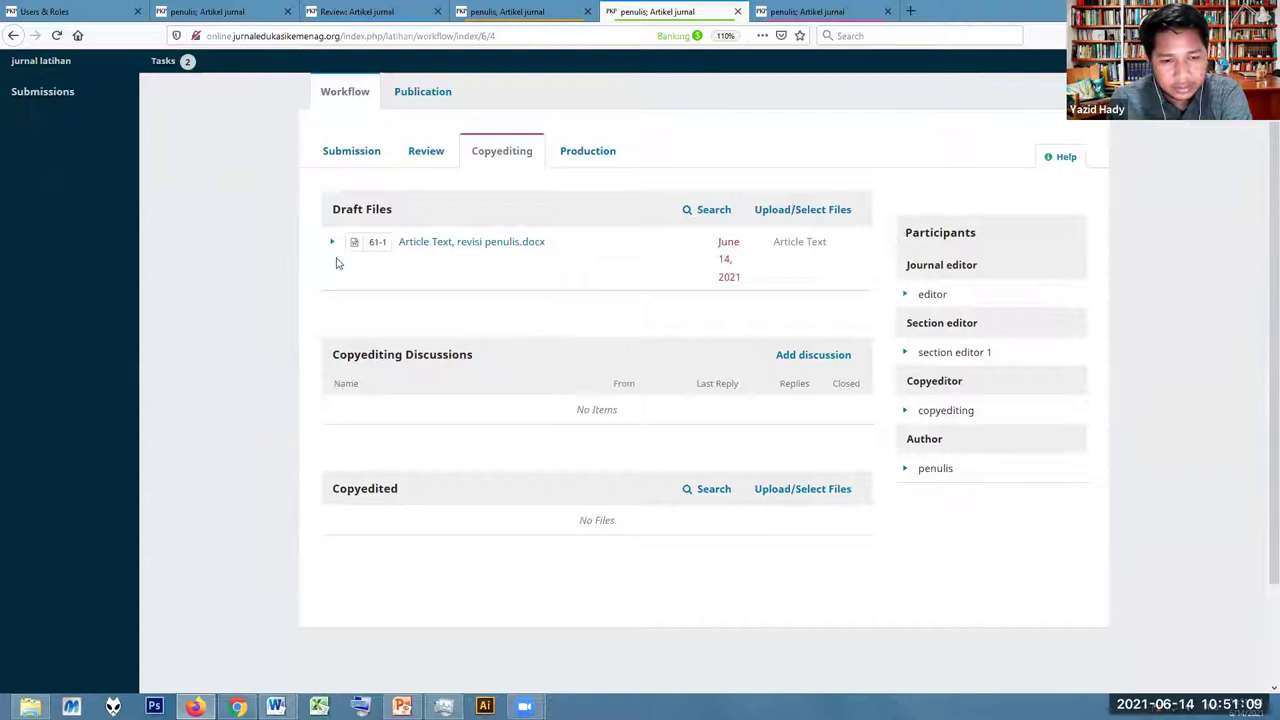
Upload artikel copyediting.docx to the submission's Copyedited files with Article Text as the article component
left_click(832, 492)
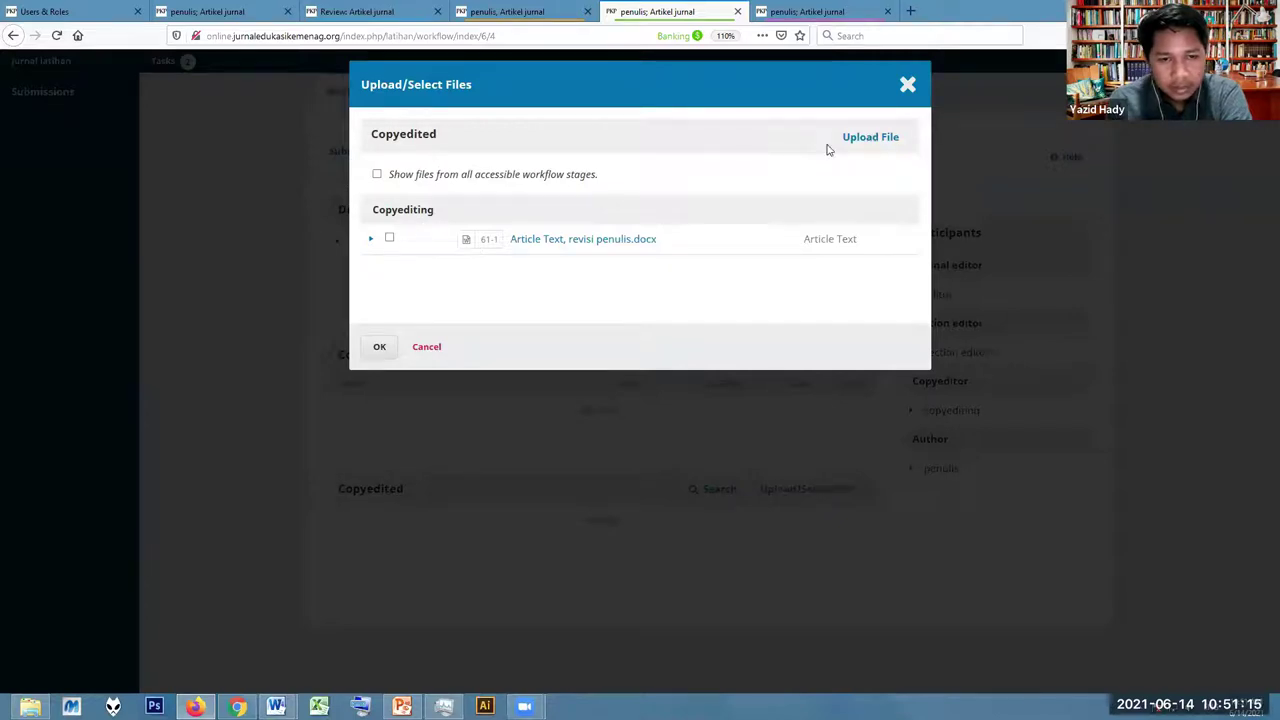
left_click(878, 136)
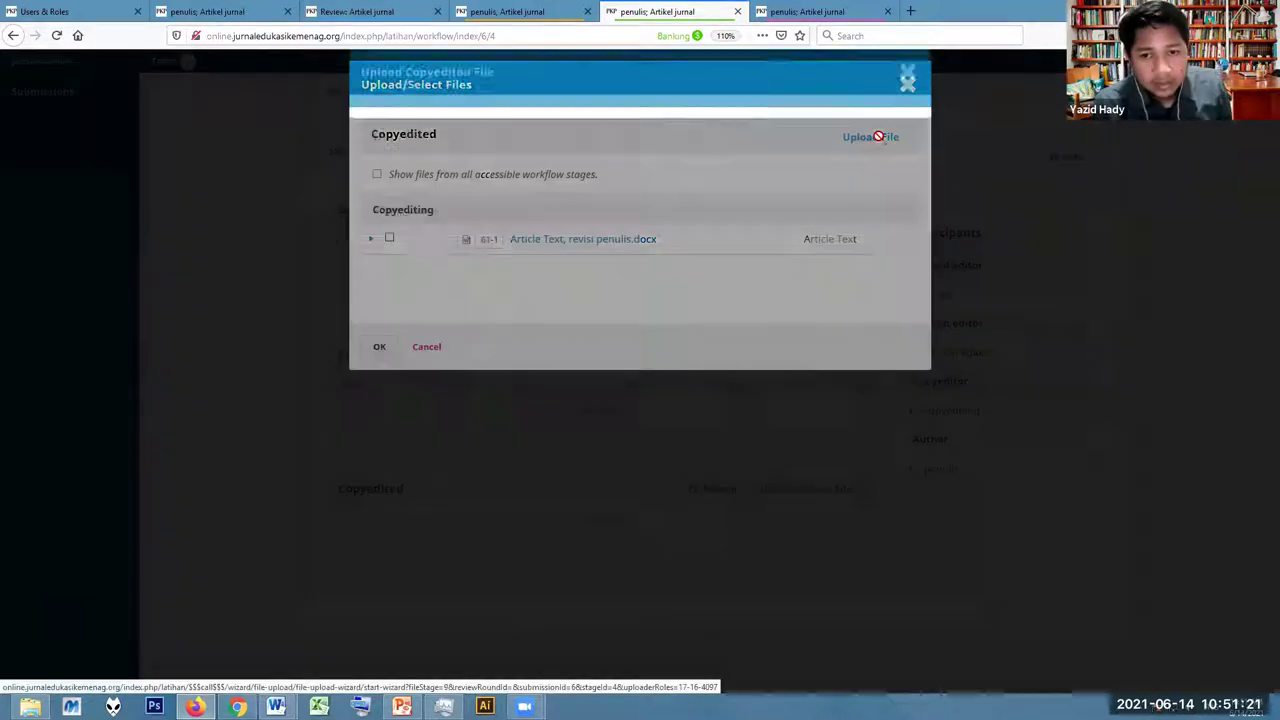
left_click(500, 206)
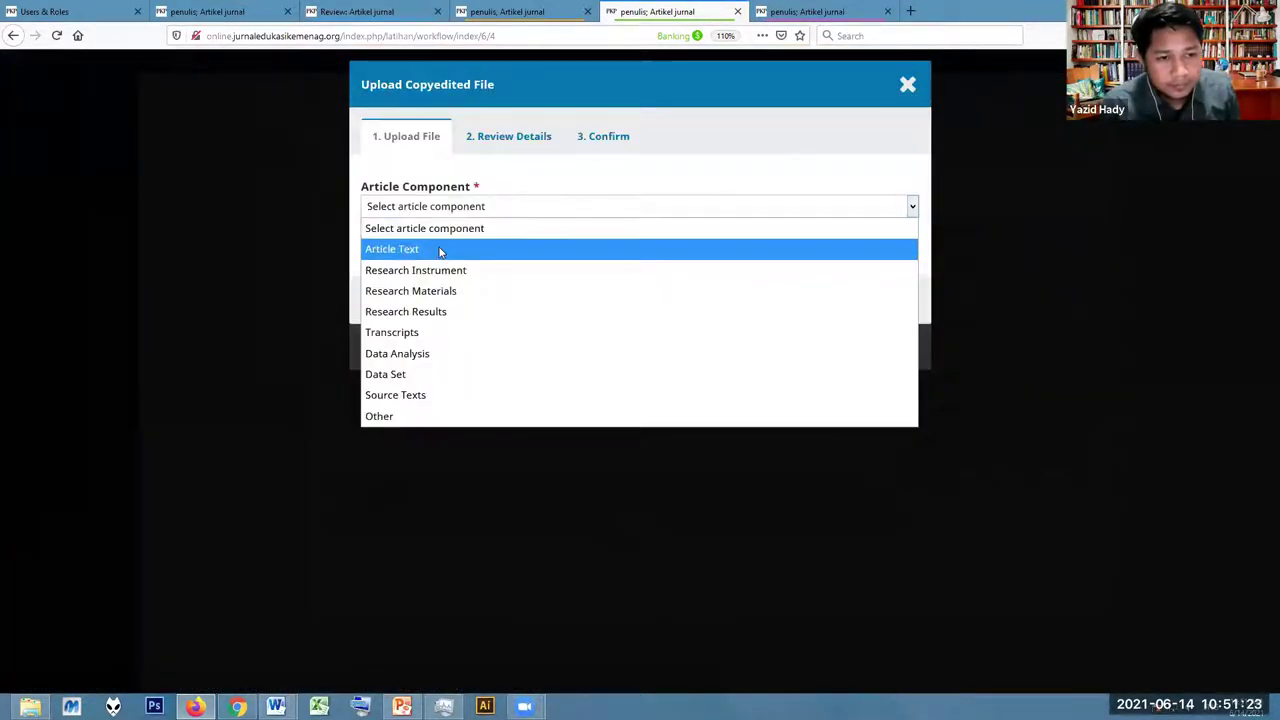
left_click(440, 250)
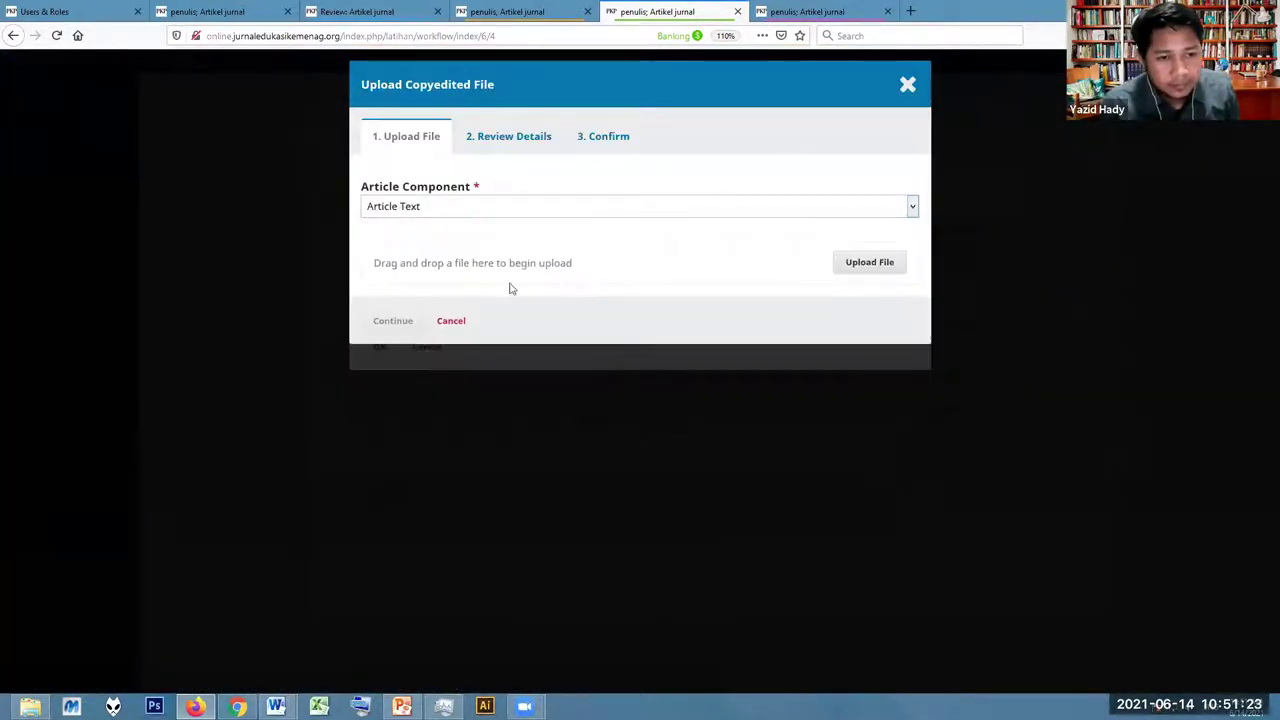
left_click(870, 264)
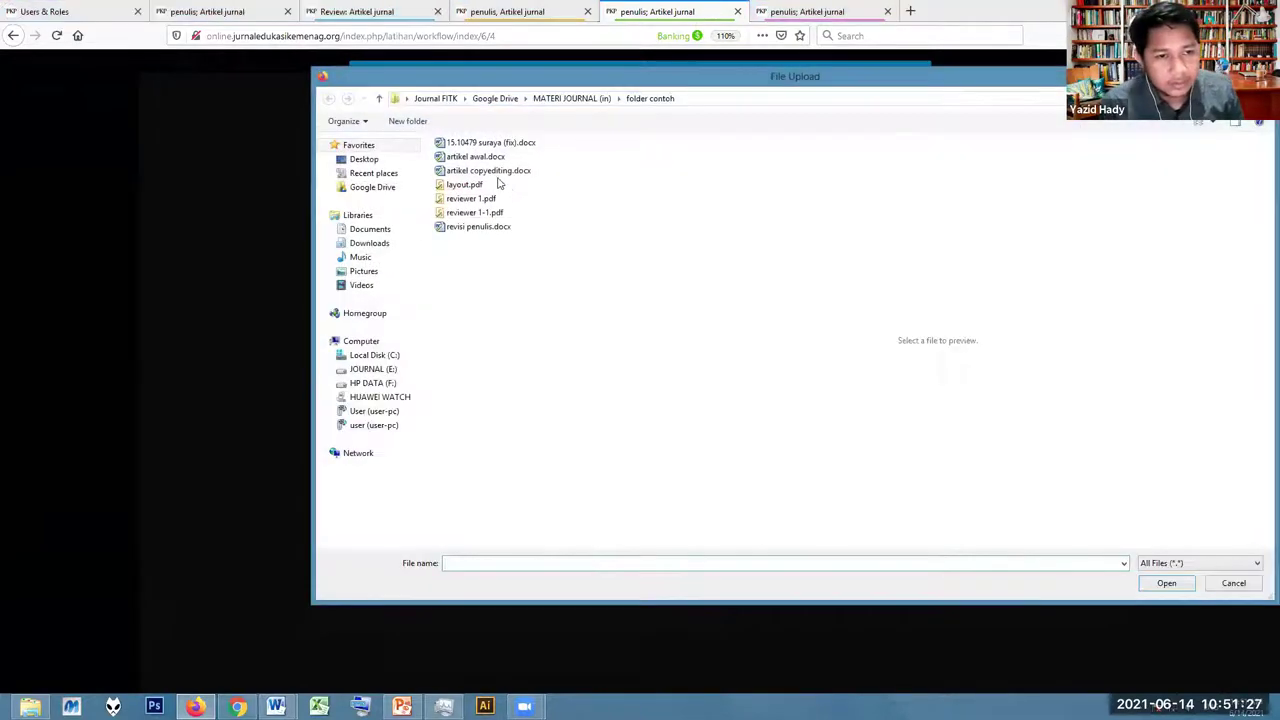
double_click(497, 170)
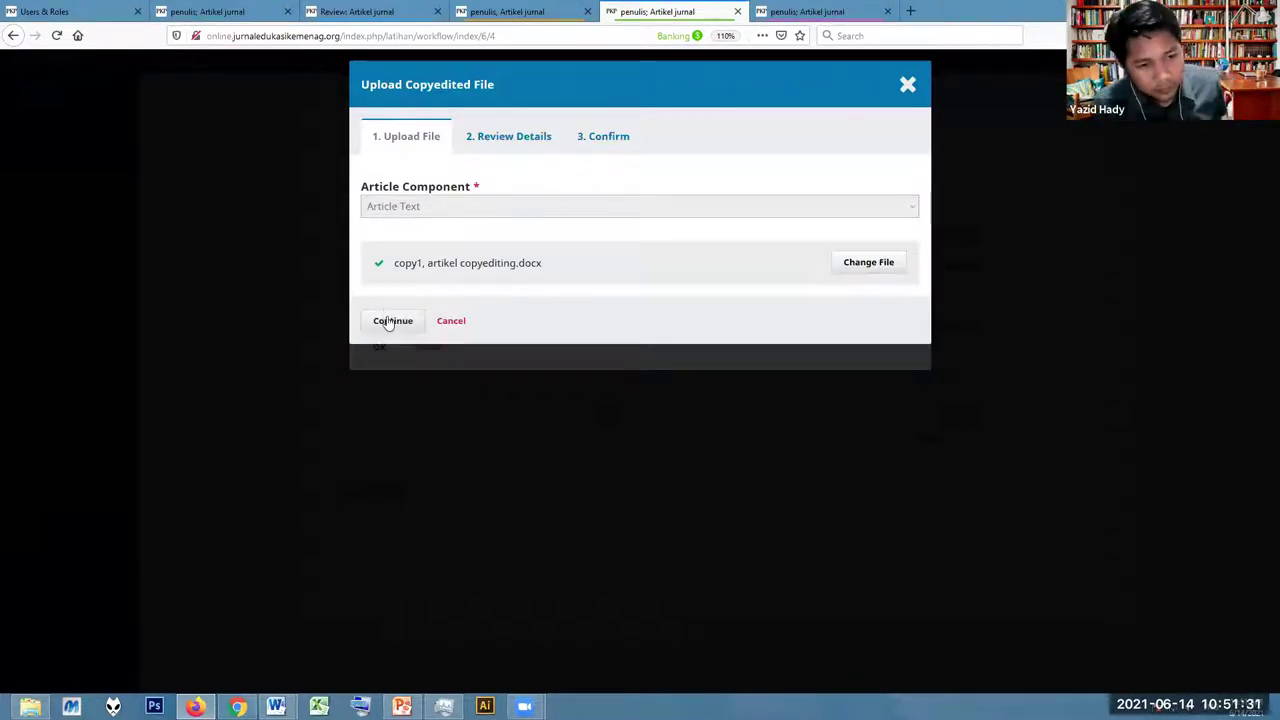
left_click(391, 322)
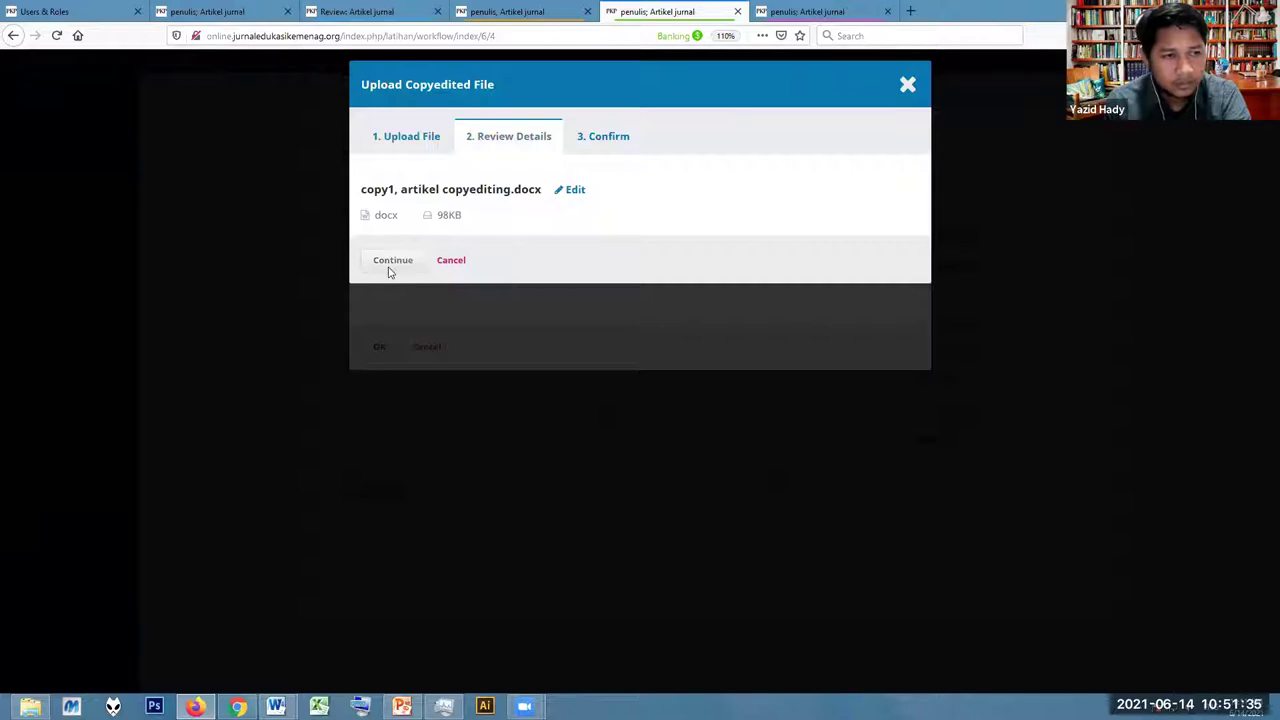
left_click(391, 262)
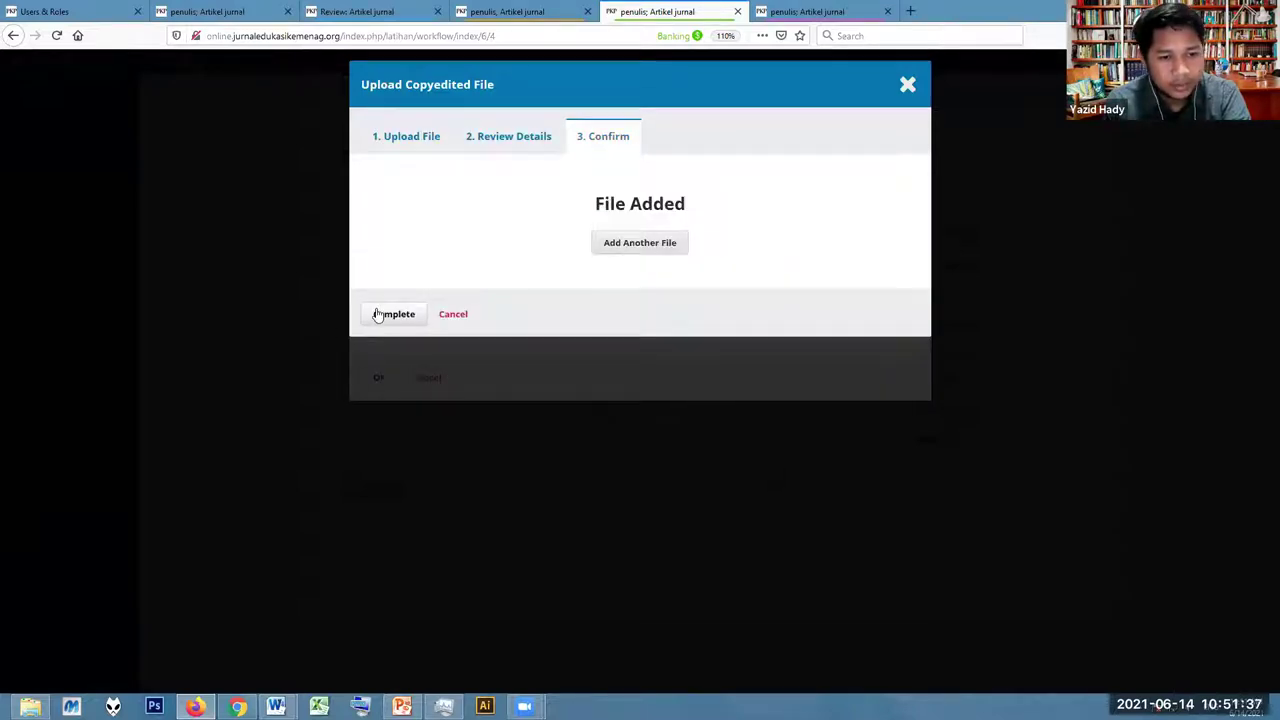
left_click(378, 316)
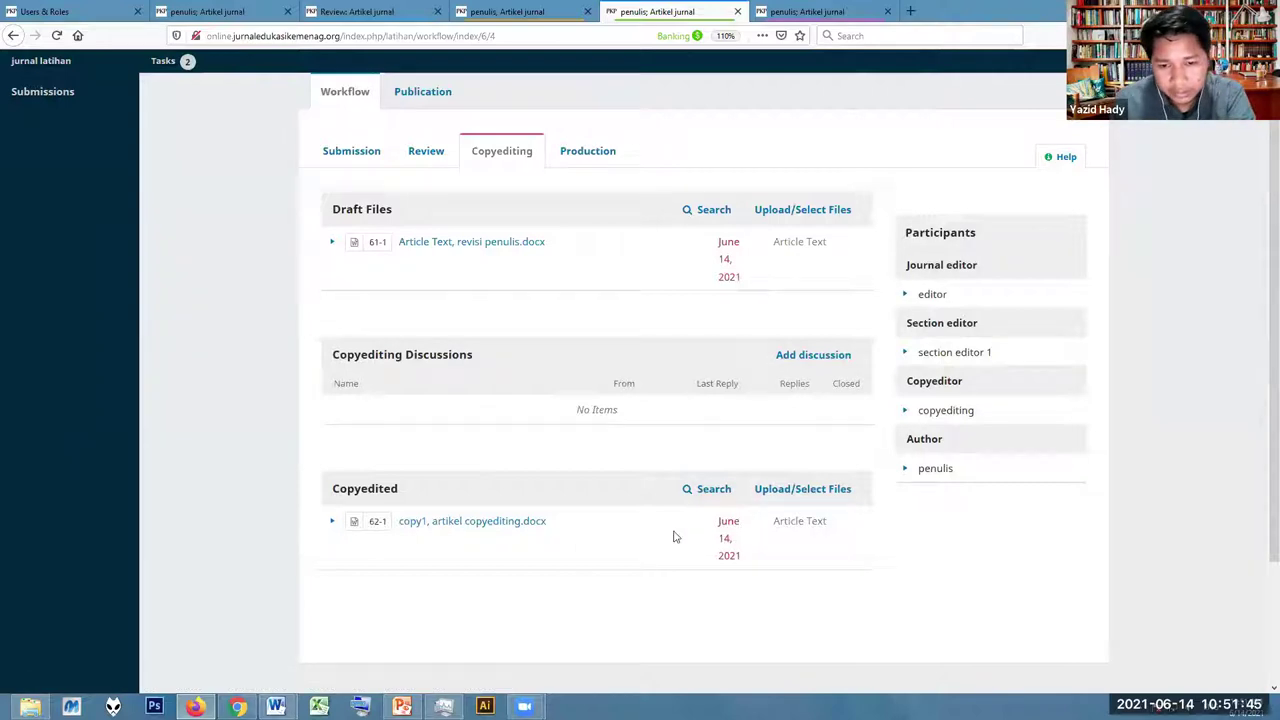
Reload the journal editor's Artikel jurnal page and examine the Copyediting stage's Copyedited files
scroll(790, 500, "down", 1)
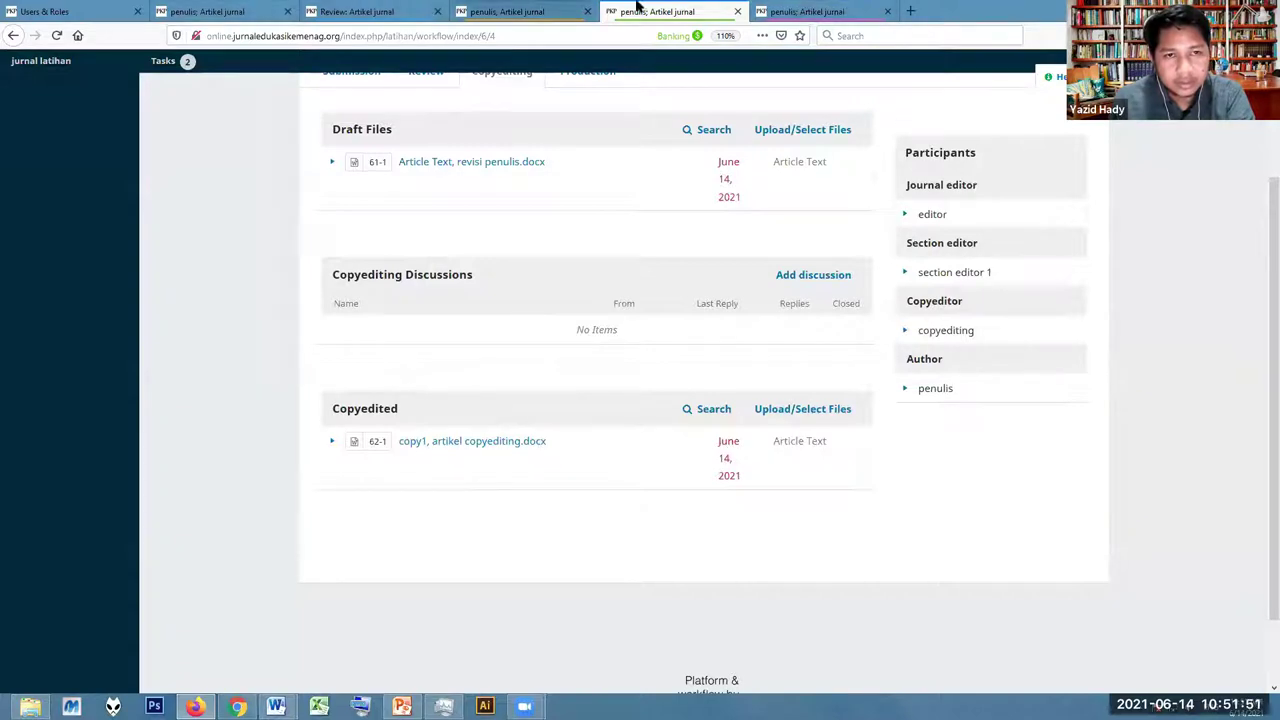
left_click(172, 10)
left_click(52, 62)
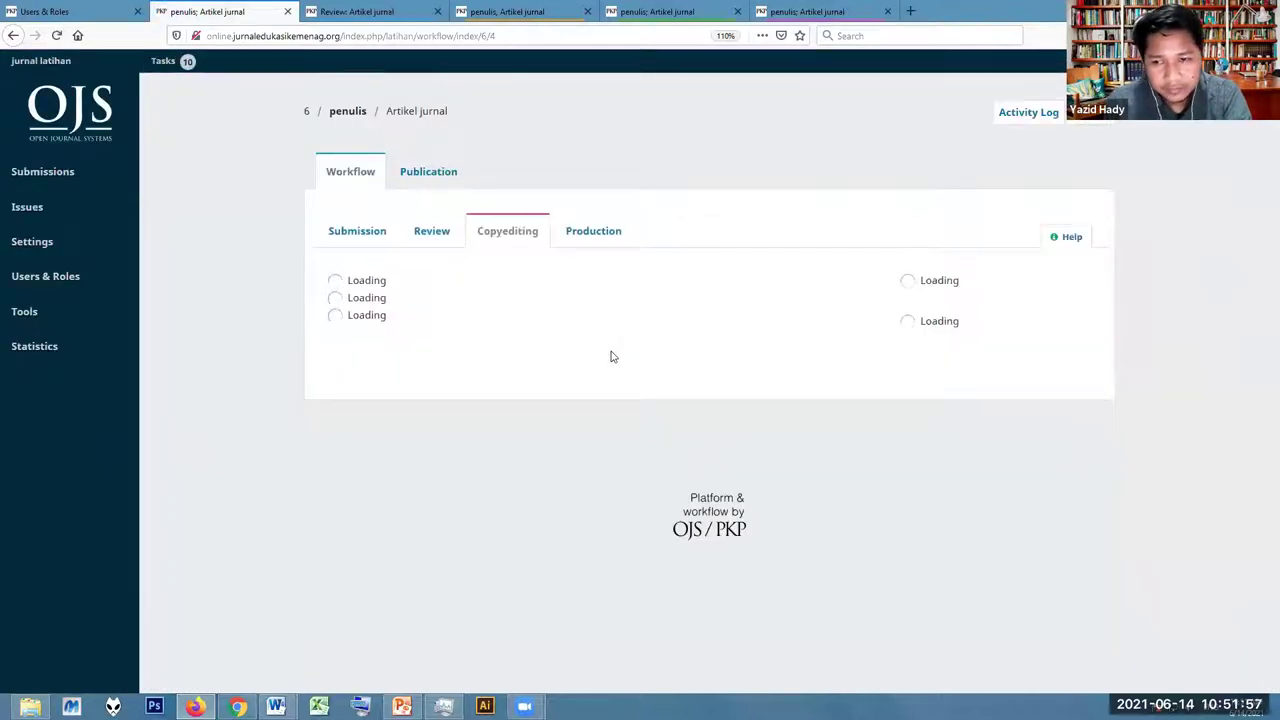
scroll(718, 413, "down", 3)
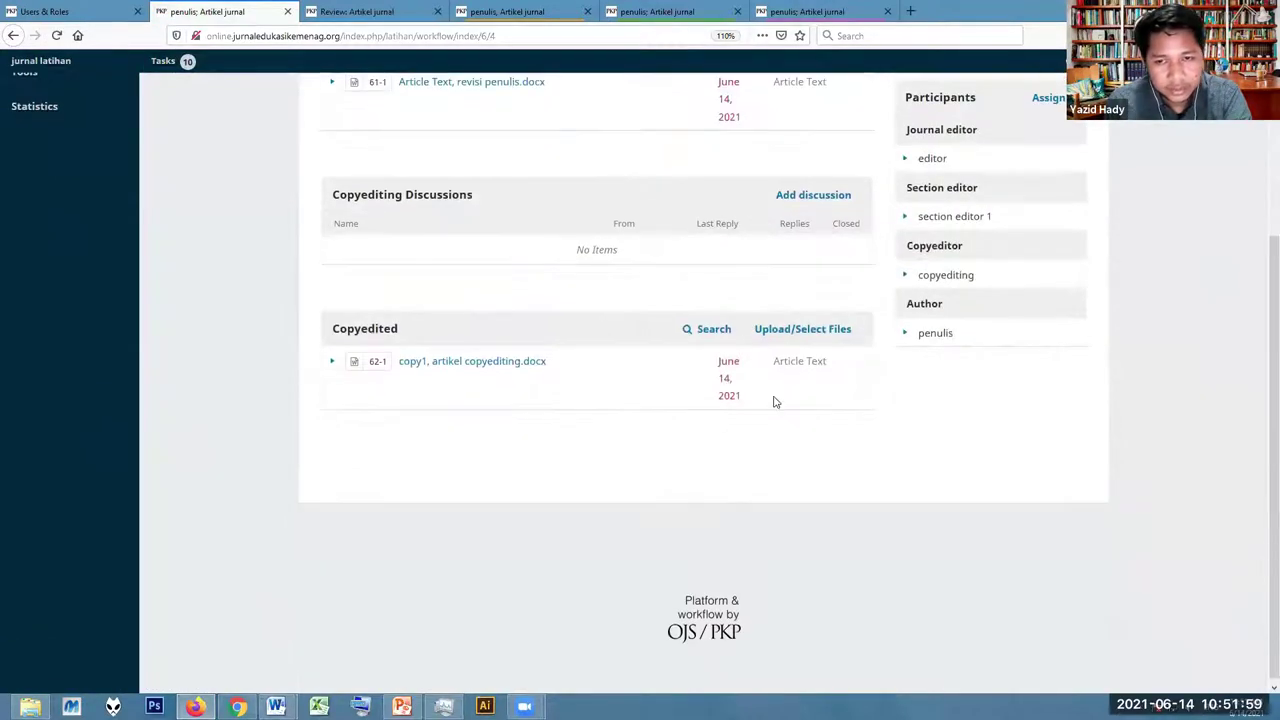
scroll(771, 400, "up", 3)
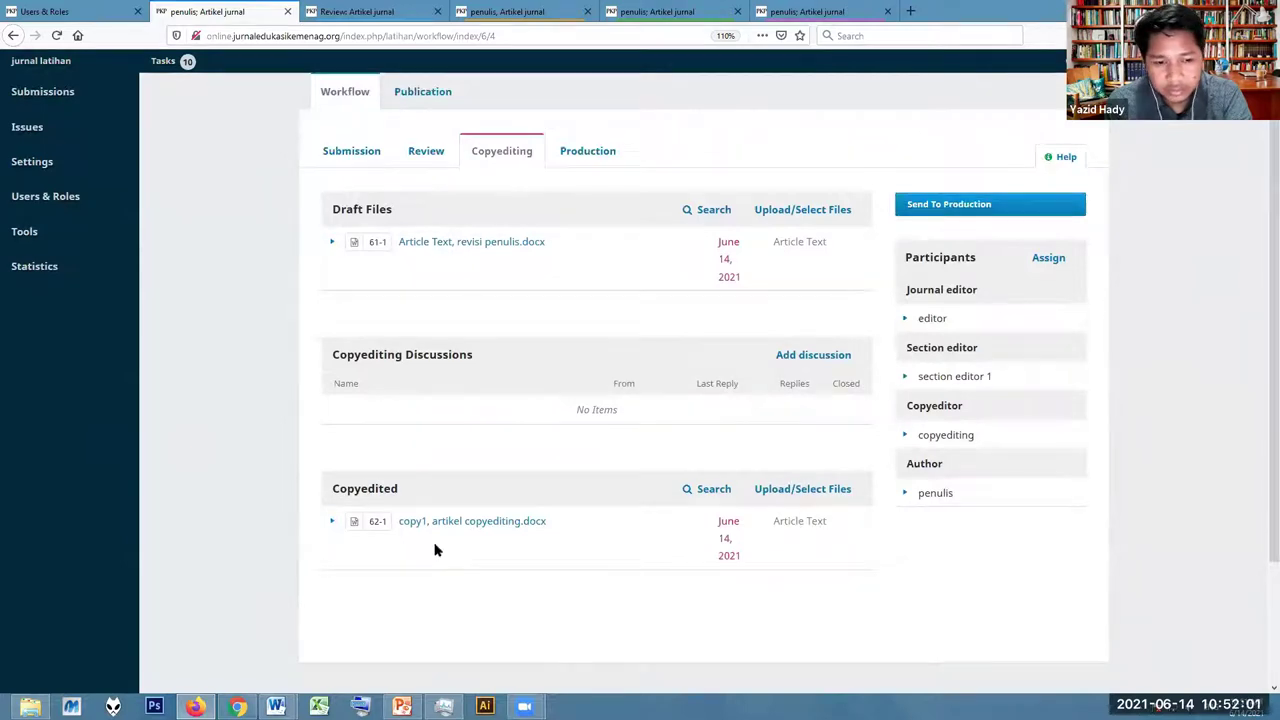
Send the submission to Production with the author email notification, attaching no library files and forwarding only artikel copyediting.docx
left_click(957, 210)
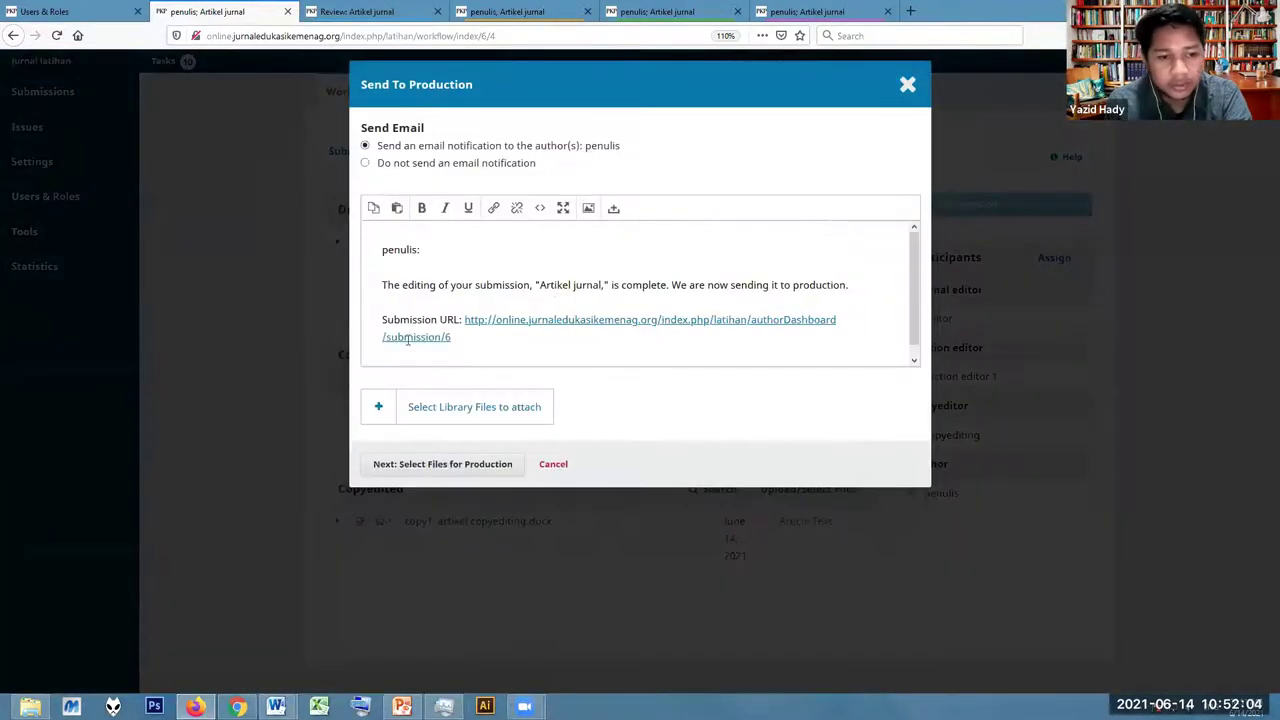
left_click(400, 408)
scroll(460, 471, "down", 3)
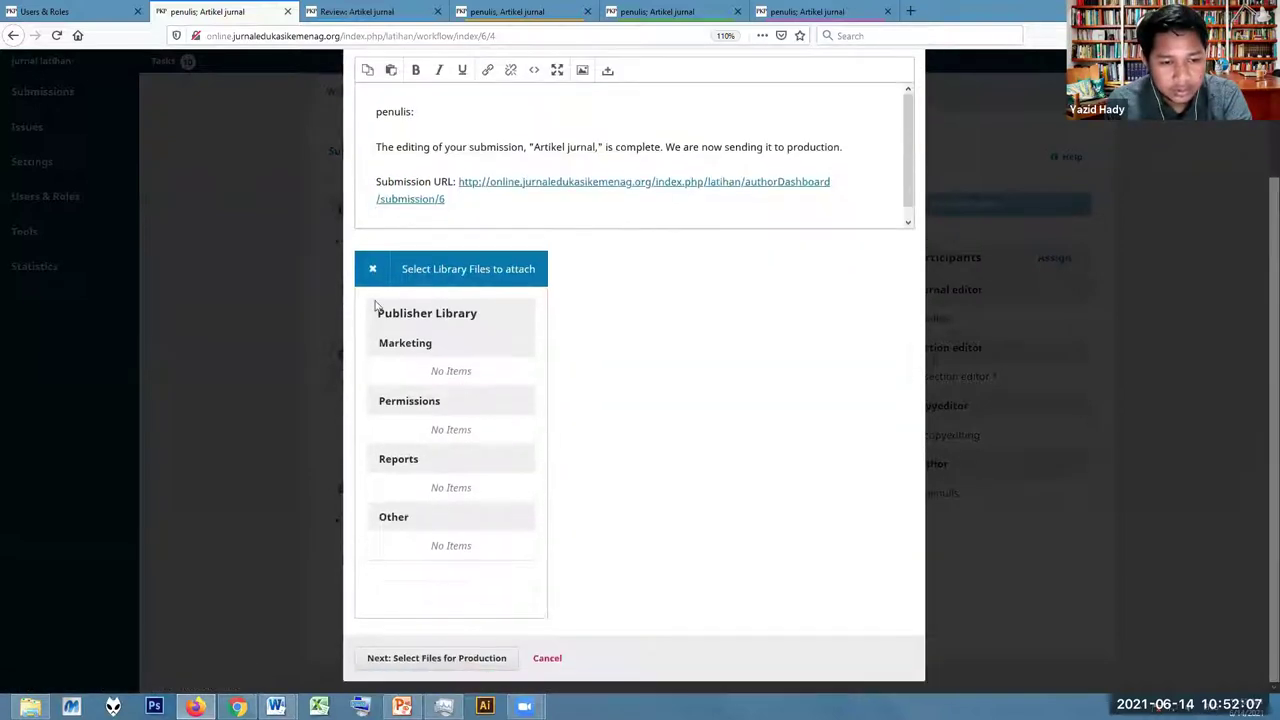
left_click(372, 270)
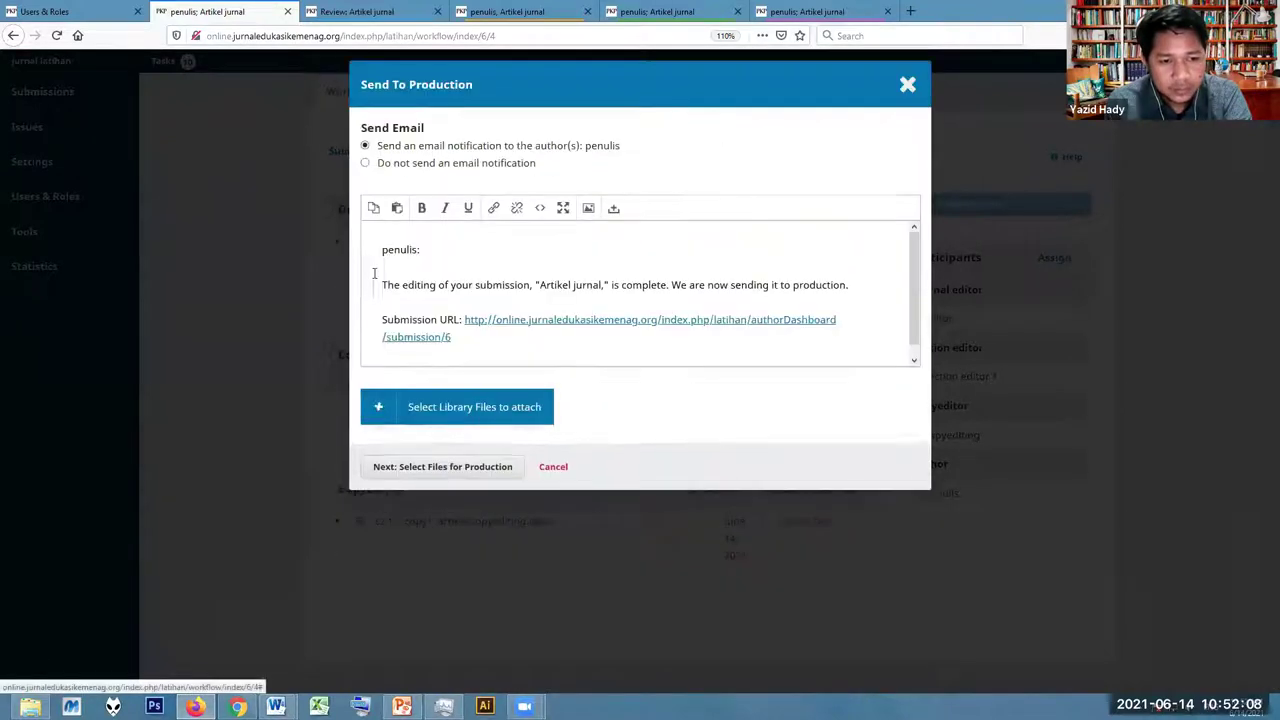
left_click(500, 470)
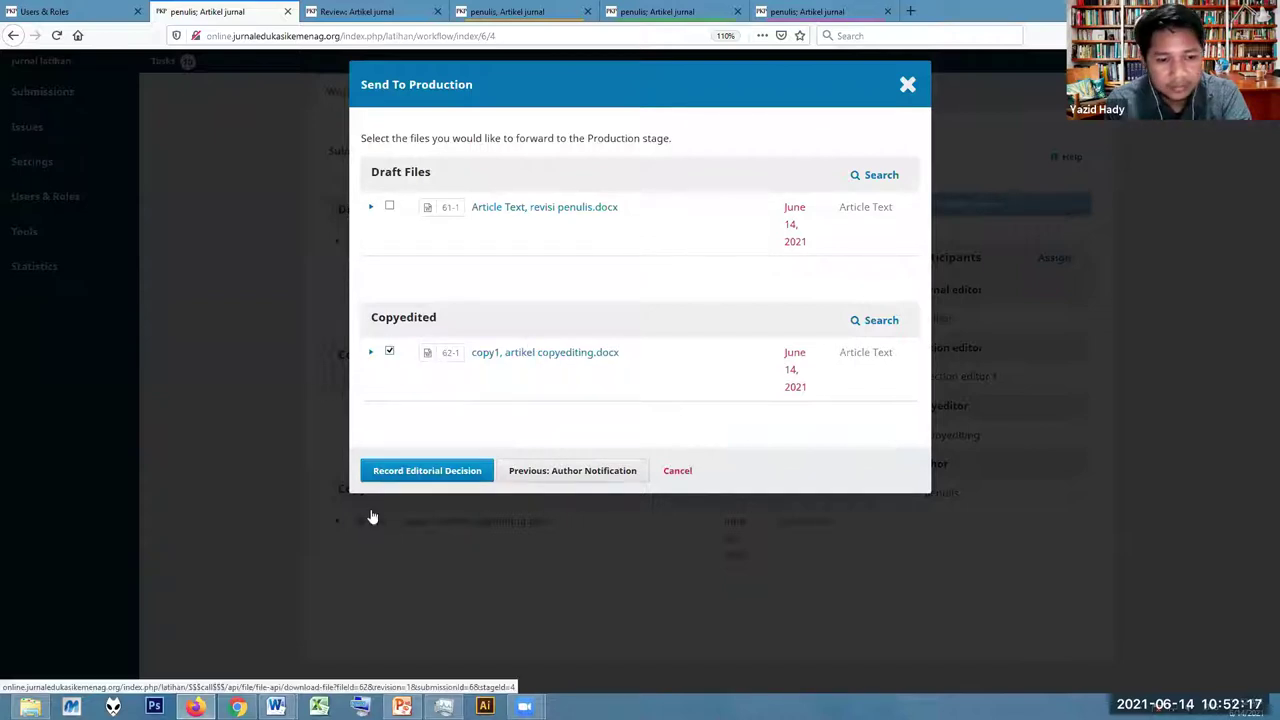
left_click(407, 478)
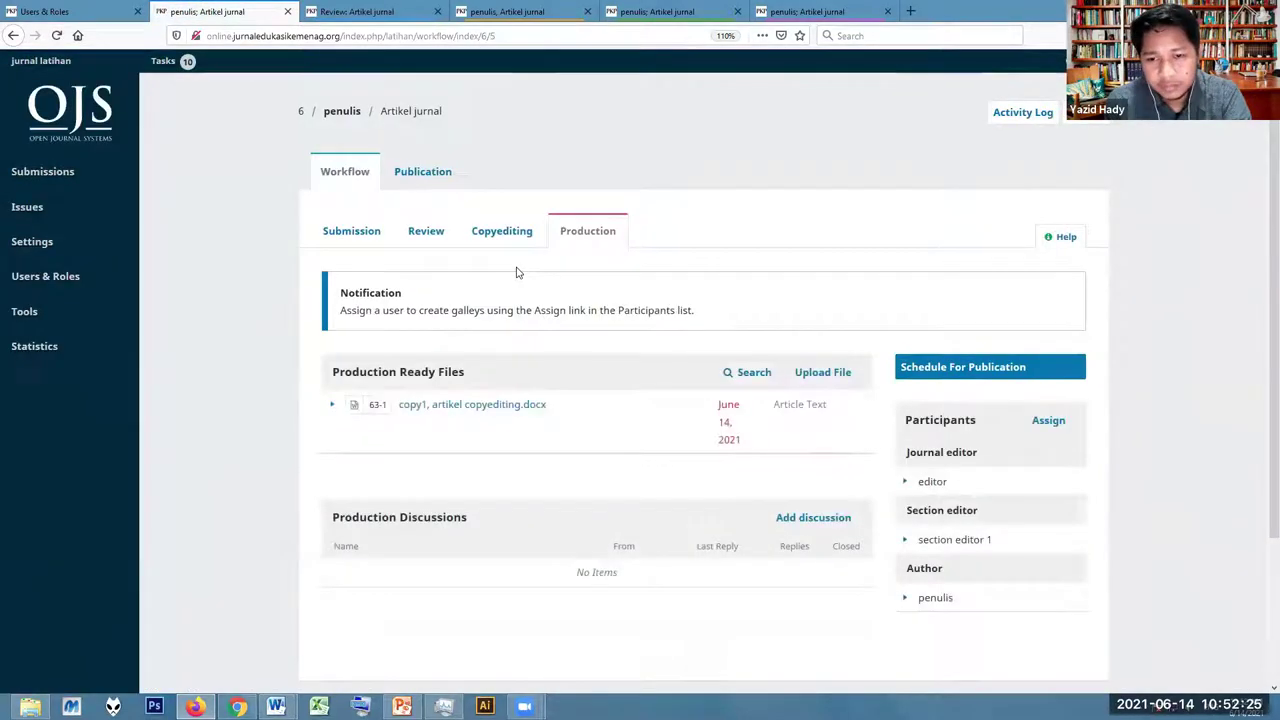
Open the Galleys section of the submission's publication details and create an English galley labelled pdf
scroll(515, 271, "down", 3)
scroll(531, 286, "up", 1)
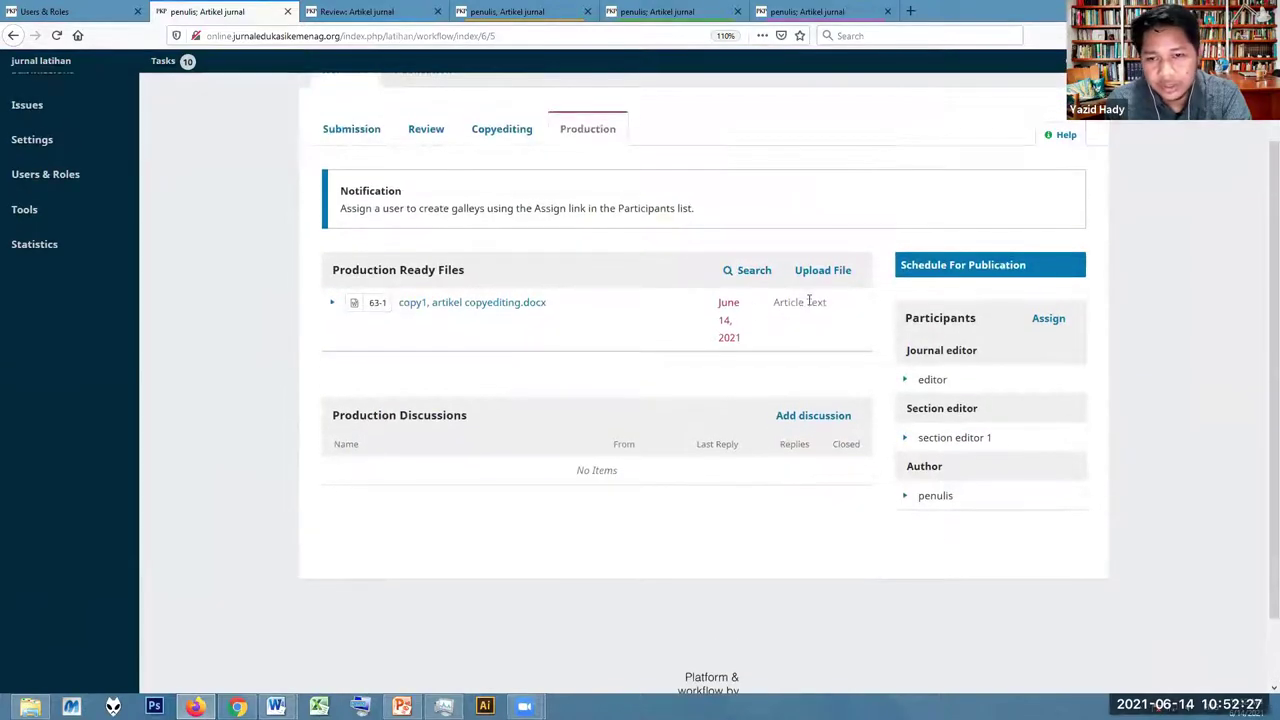
left_click(970, 266)
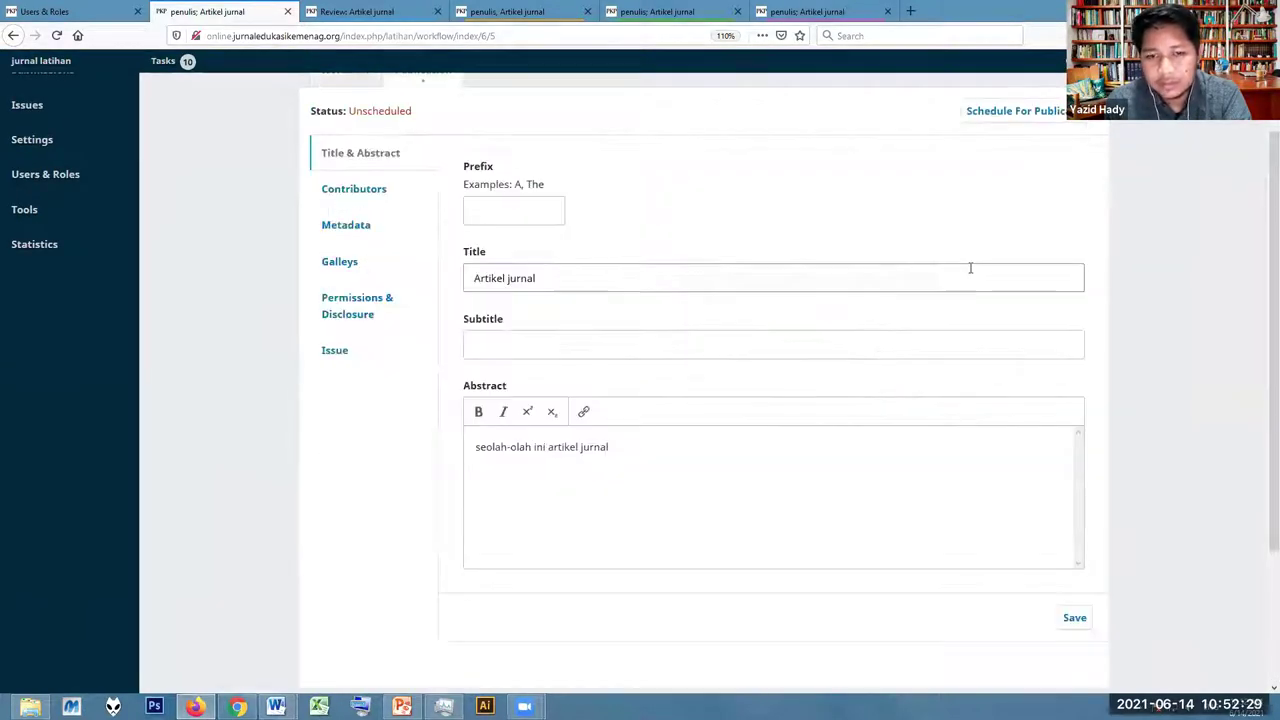
left_click(340, 262)
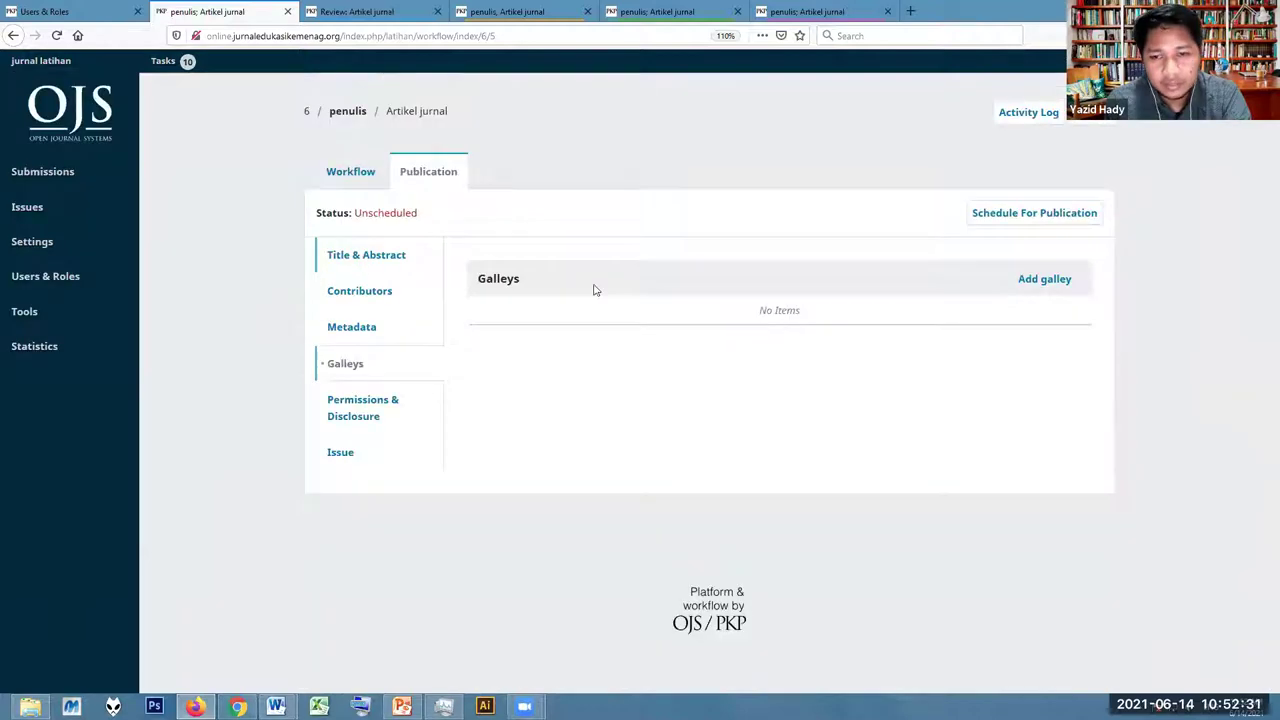
left_click(1037, 281)
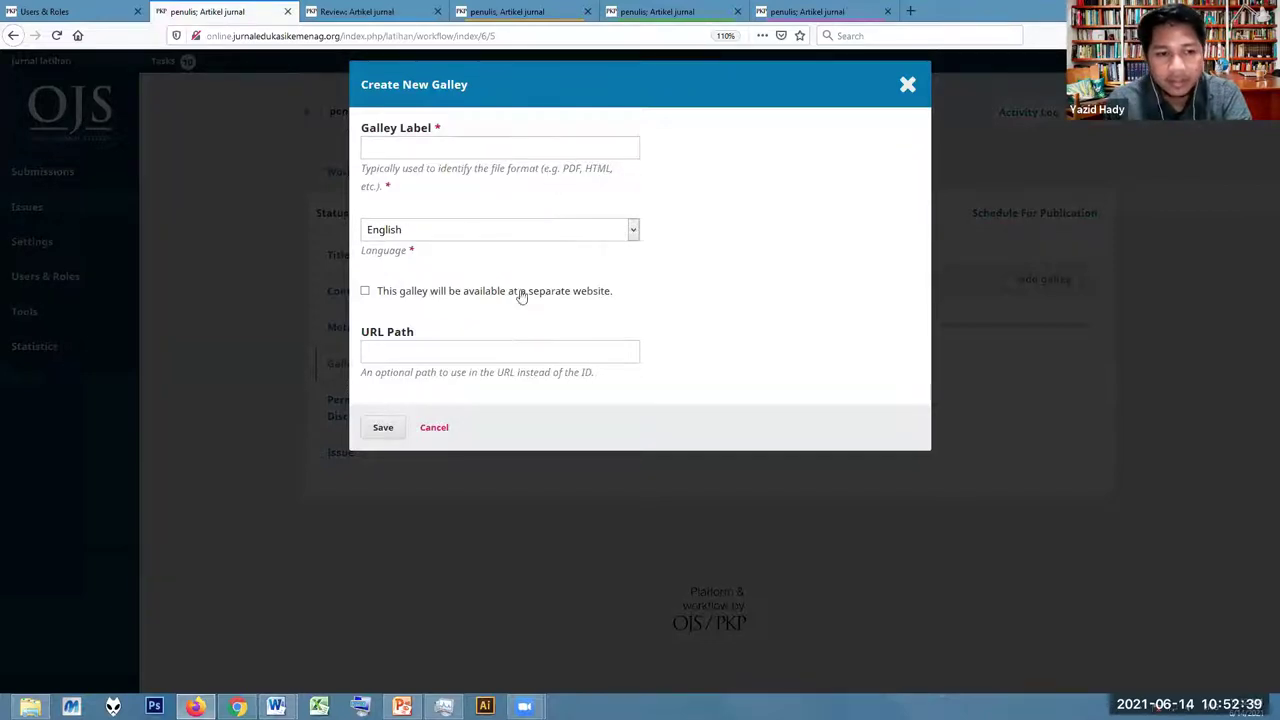
left_click(907, 88)
left_click(1038, 282)
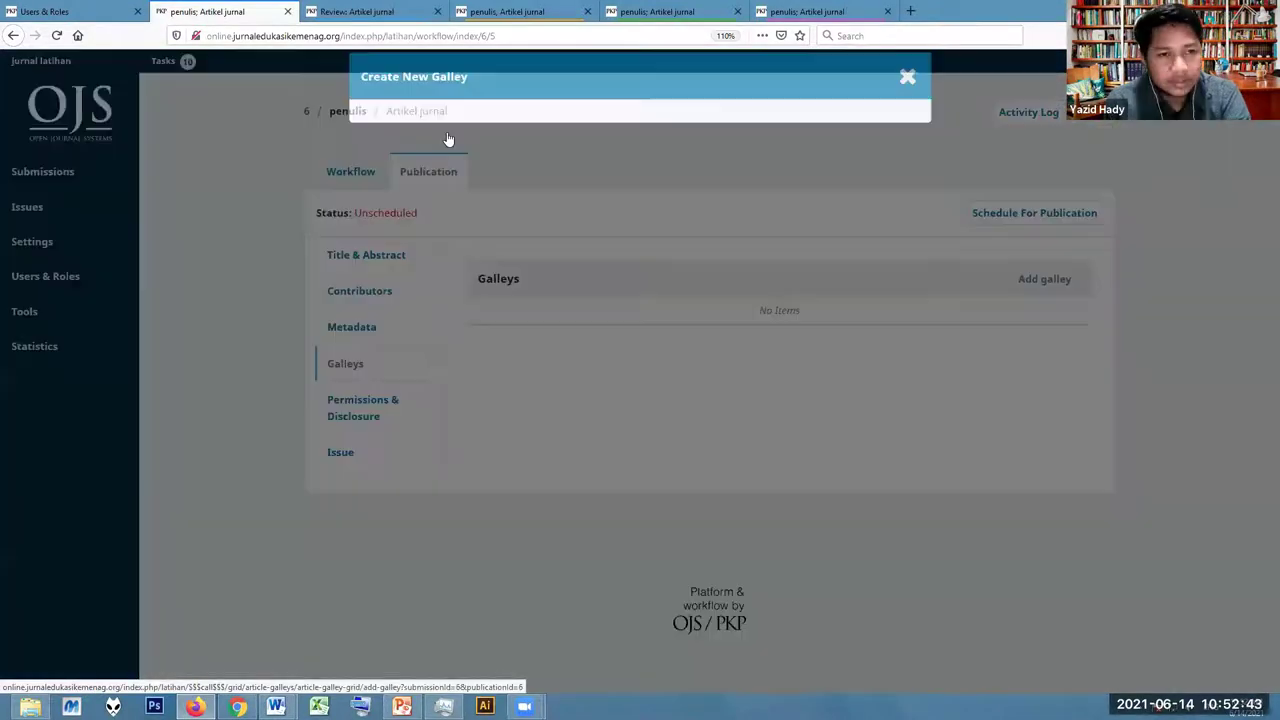
type("pdf")
left_click(384, 427)
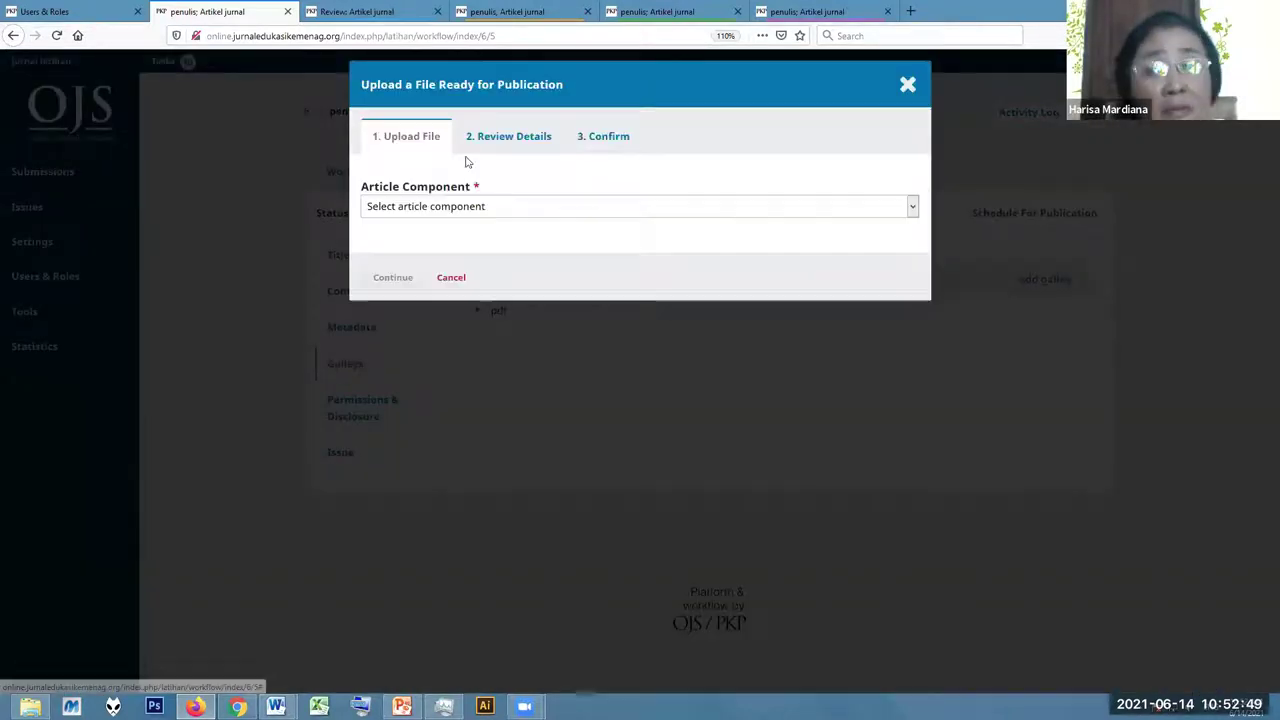
Upload layout.pdf to the pdf galley with Article Text as the article component and complete the upload
left_click(474, 212)
left_click(451, 249)
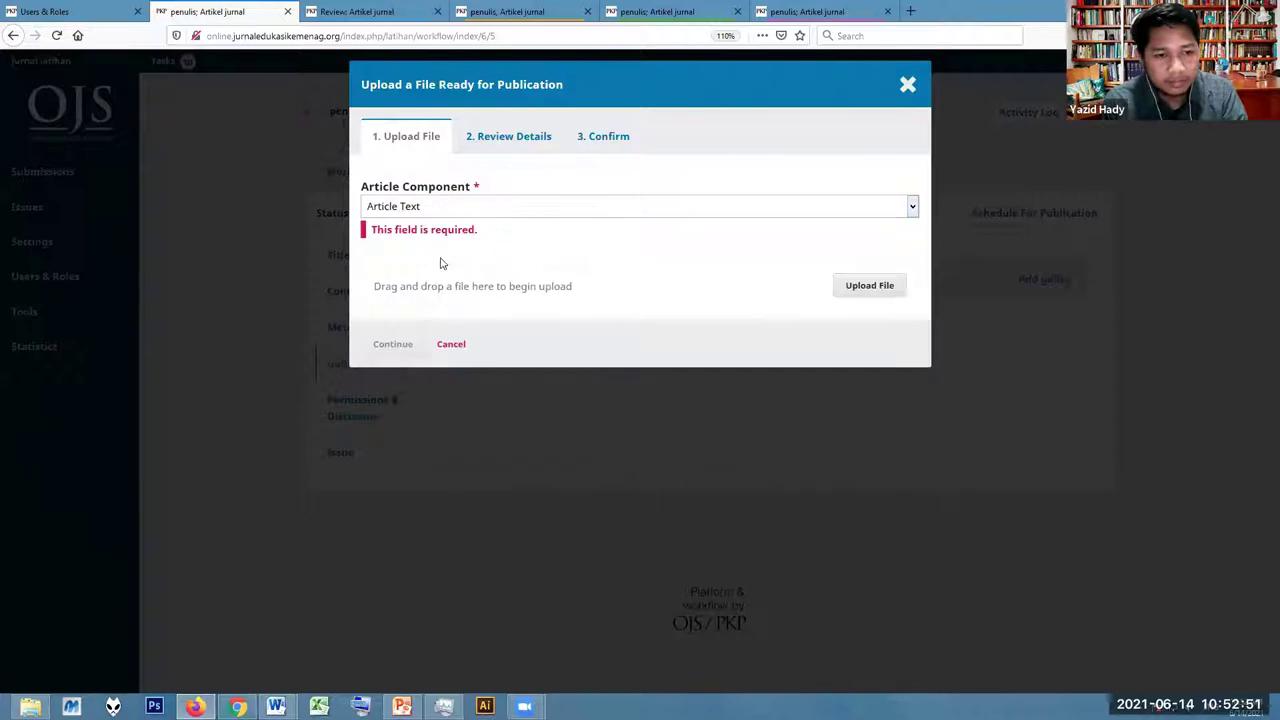
left_click(875, 268)
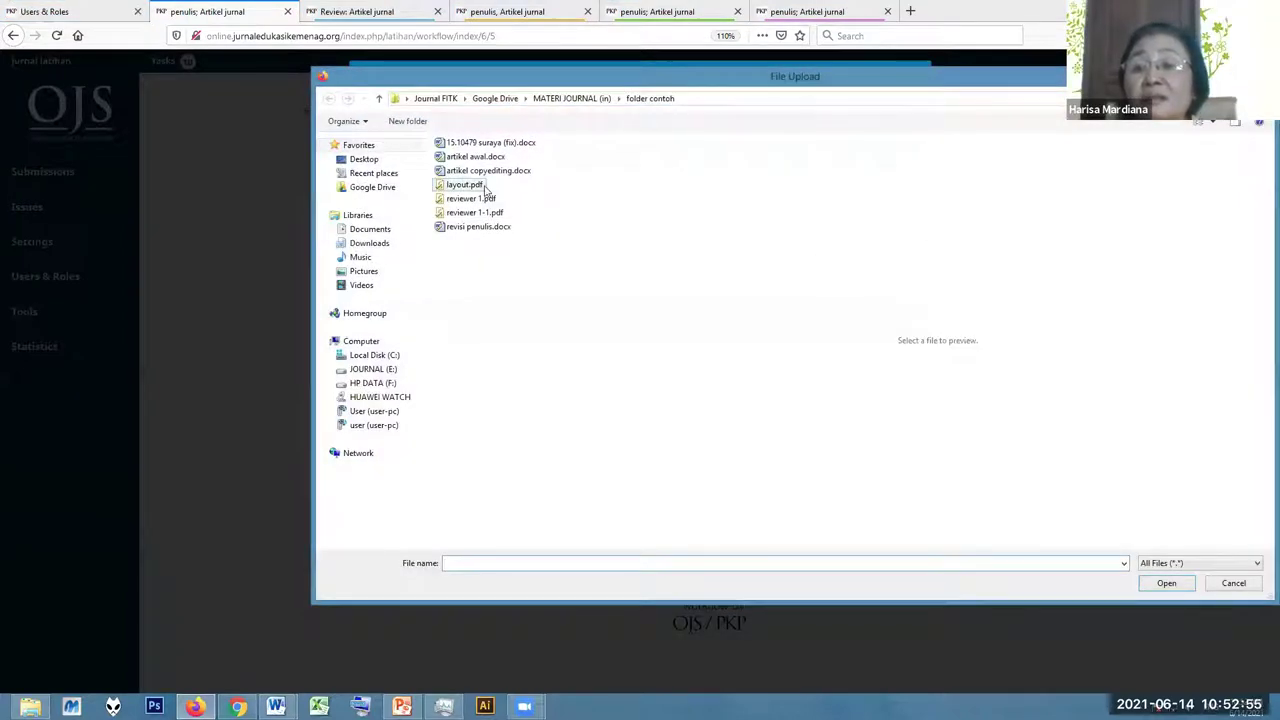
left_click(465, 185)
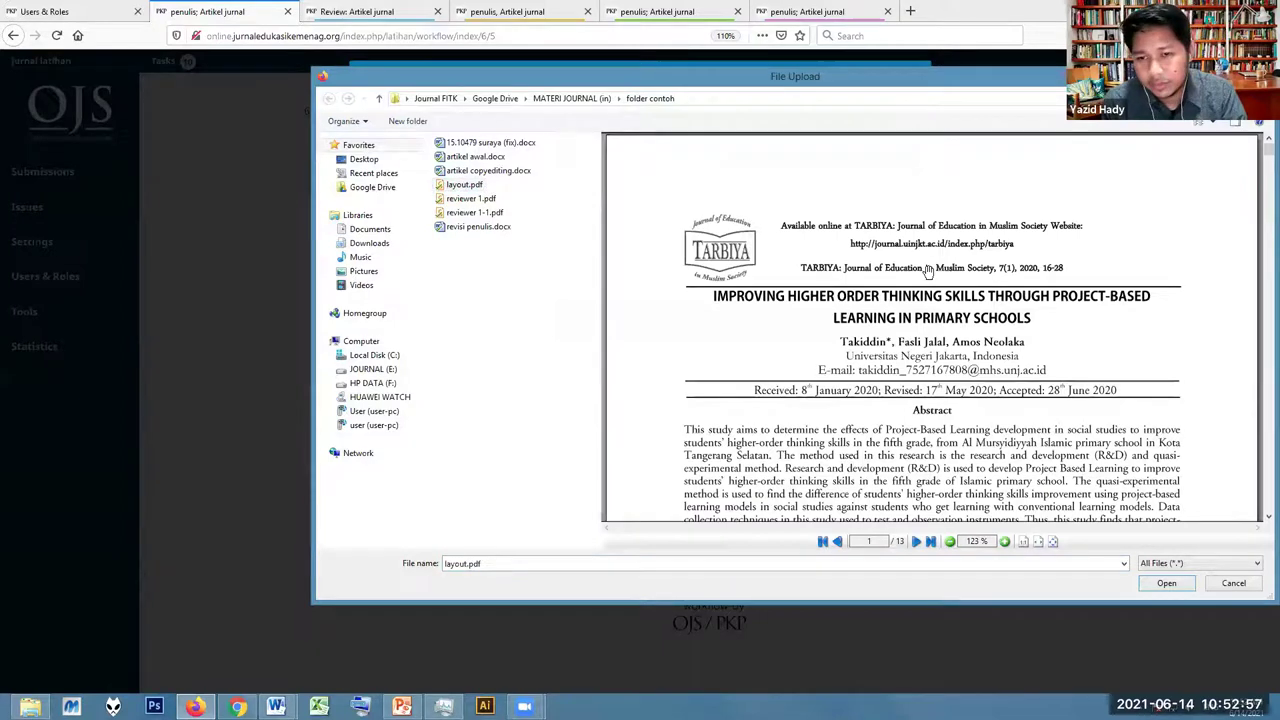
scroll(928, 272, "down", 1)
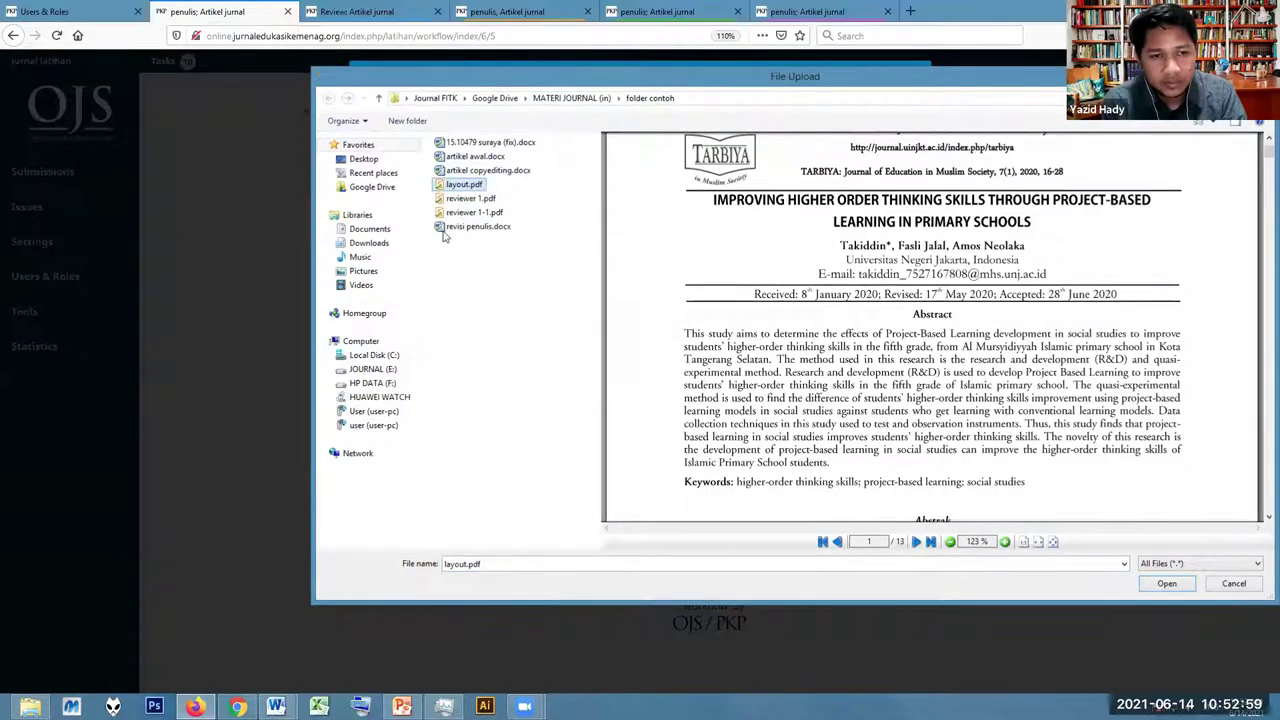
double_click(481, 188)
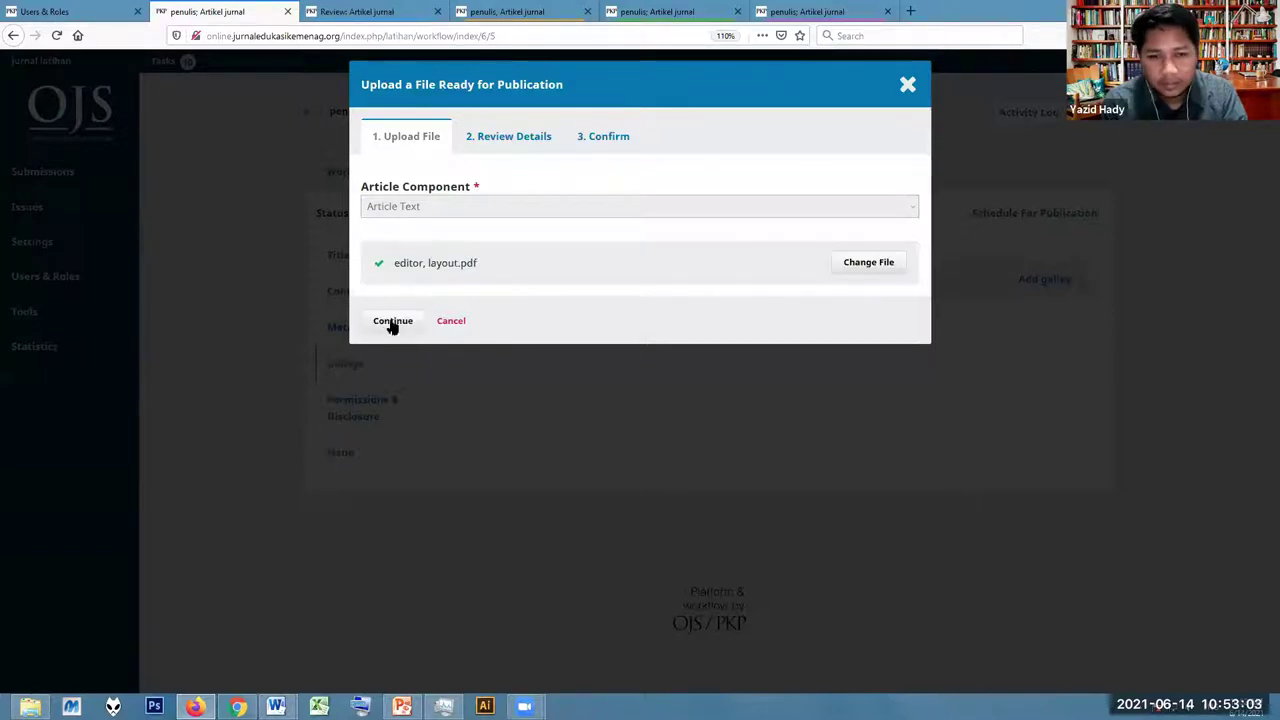
left_click(392, 322)
left_click(392, 260)
left_click(412, 312)
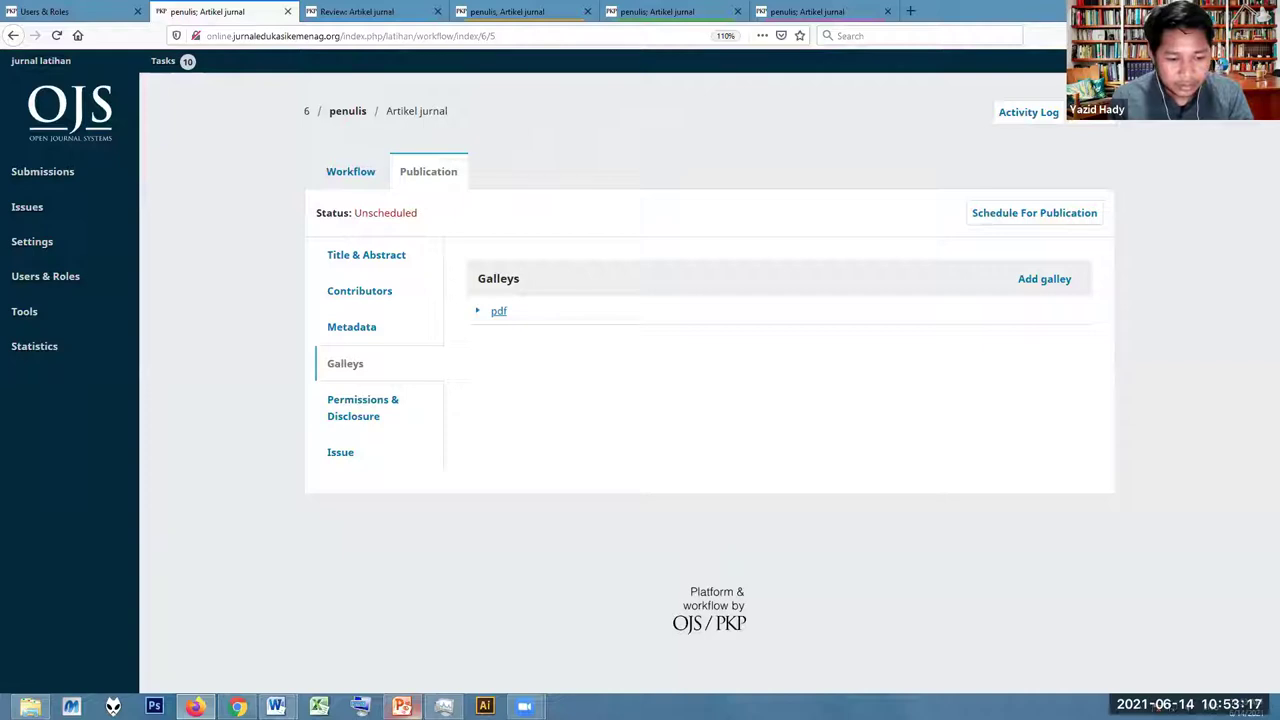
Switch to the PowerPoint presentation and show slide 5, Perekaman Dokumen Pada OJS, to review the required manuscript records
left_click(401, 706)
scroll(140, 213, "up", 3)
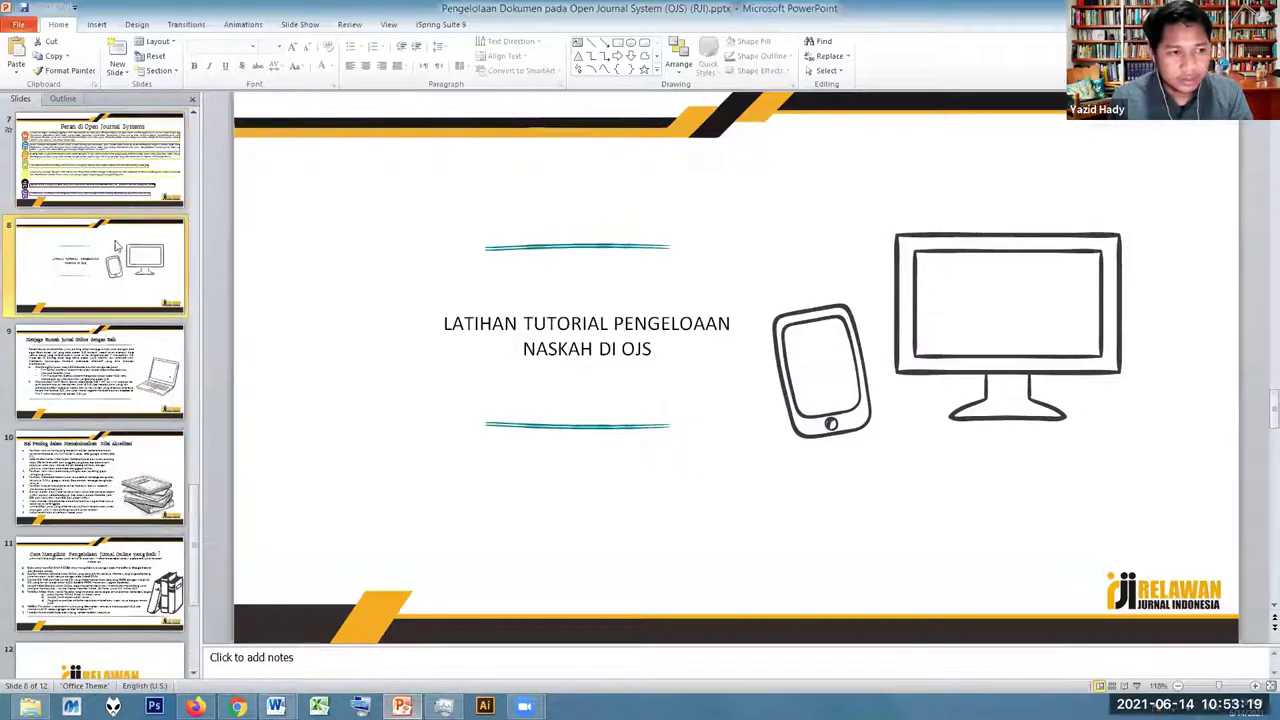
left_click(120, 170)
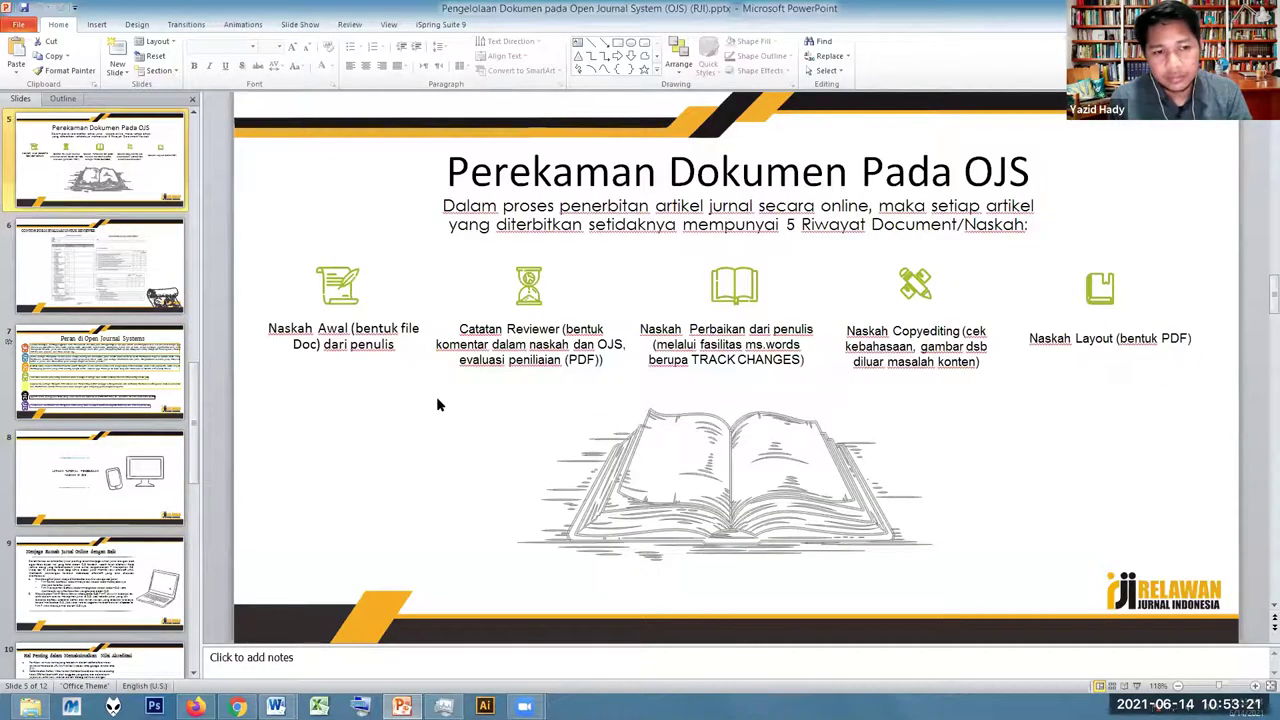